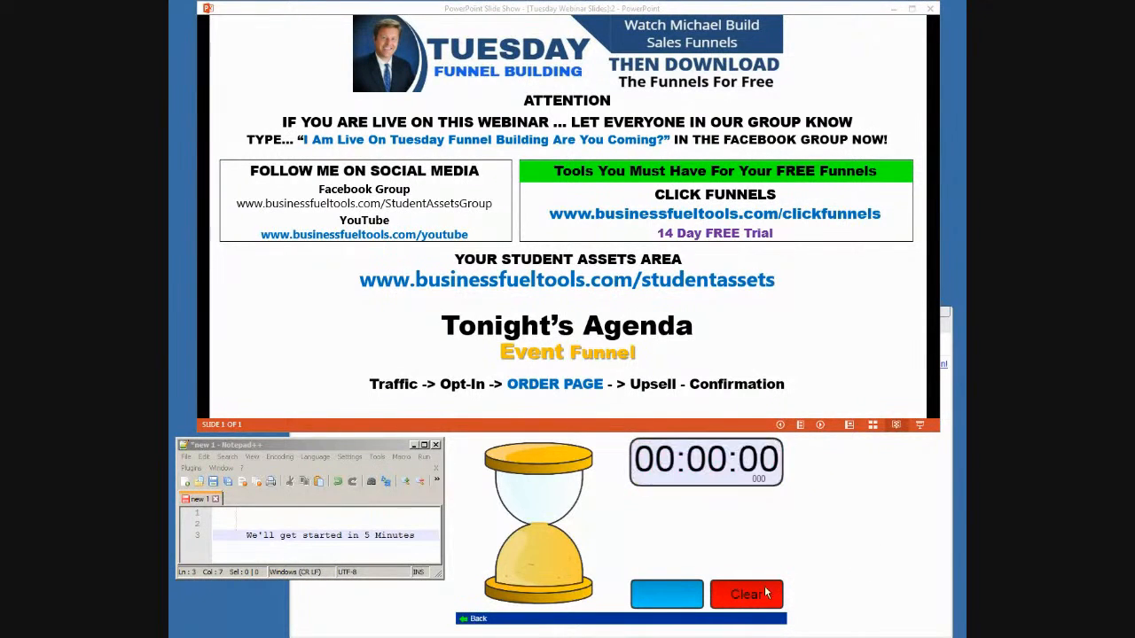
# - Reset the countdown timer to 00:05:00, close its page, and exit the webinar slide show
pyautogui.click(733, 599)
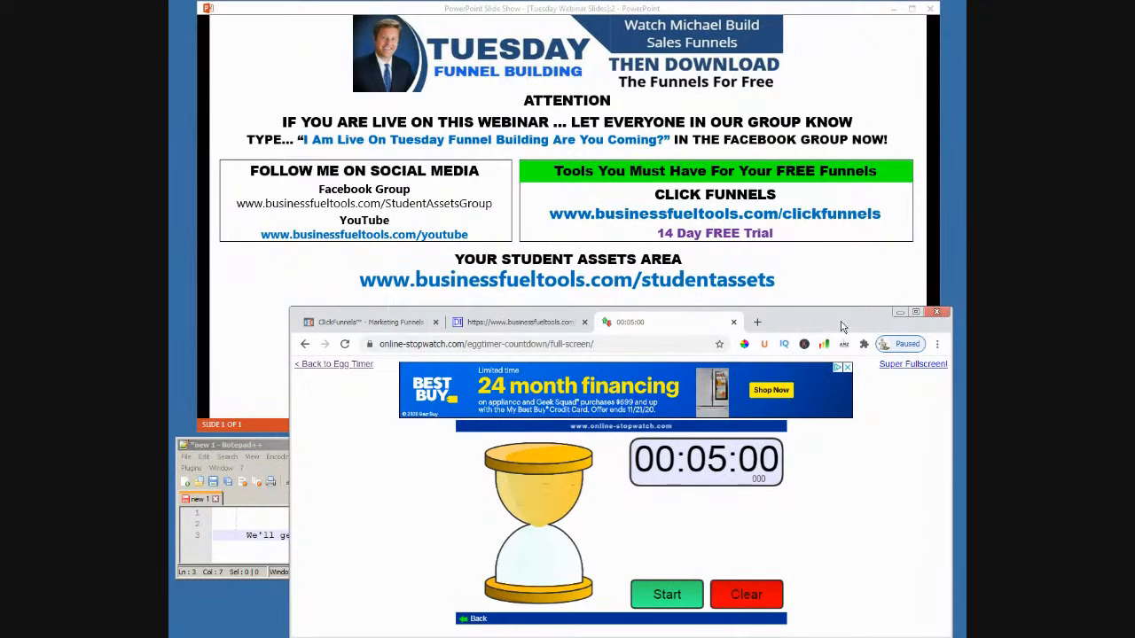
pyautogui.click(733, 322)
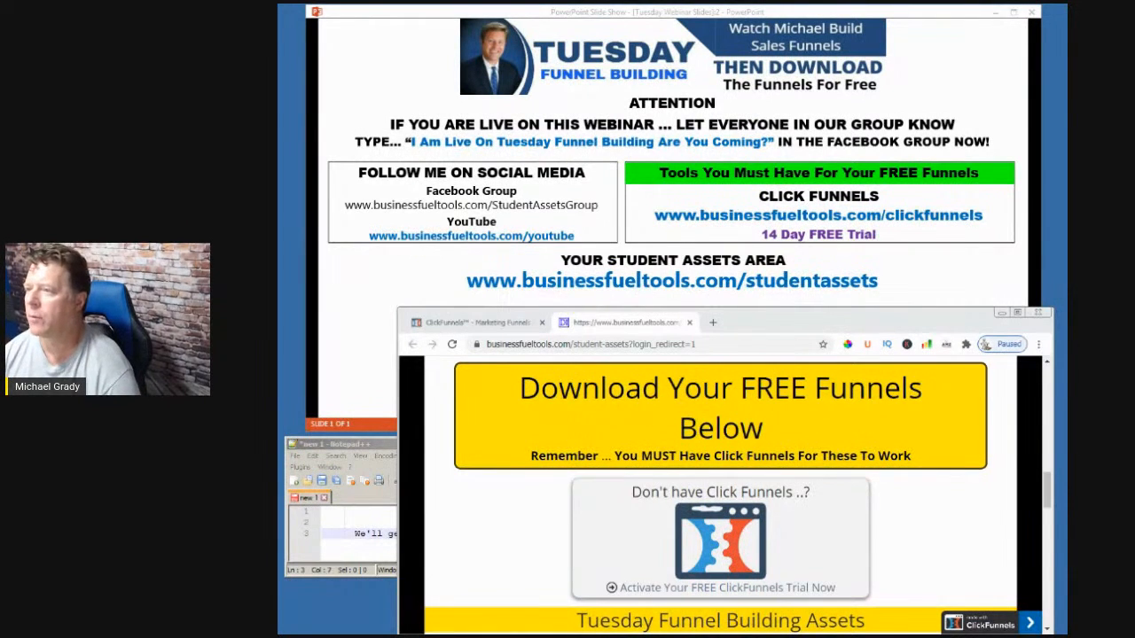
pyautogui.click(996, 13)
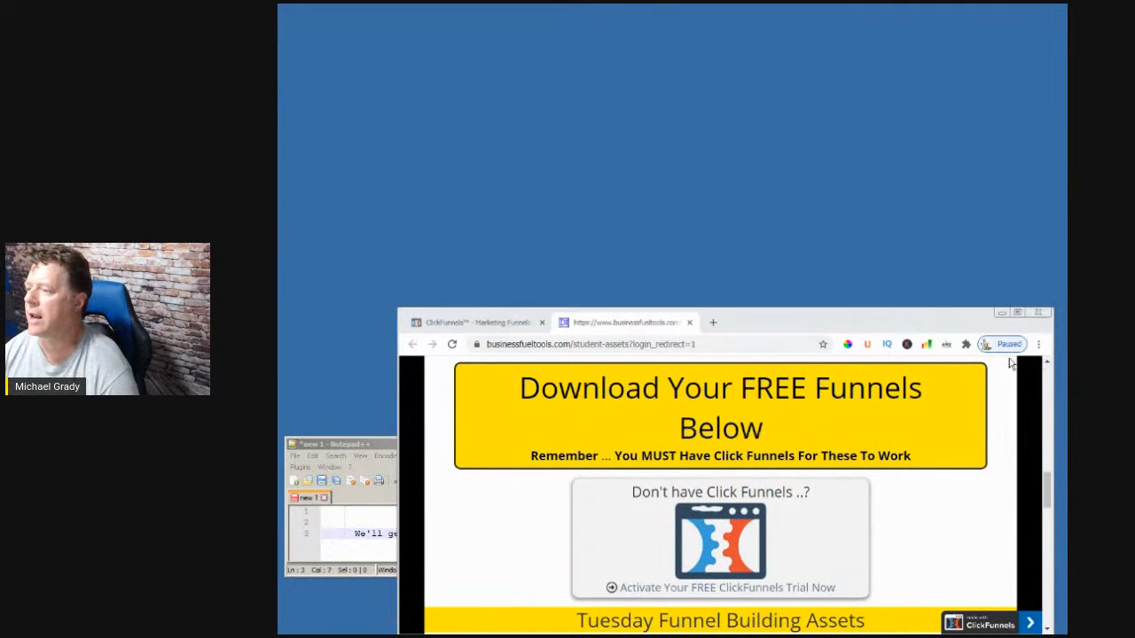
# - Close the Notepad++ notes without saving and maximize Chrome on the student-assets page
pyautogui.moveTo(952, 322); pyautogui.dragTo(888, 109)
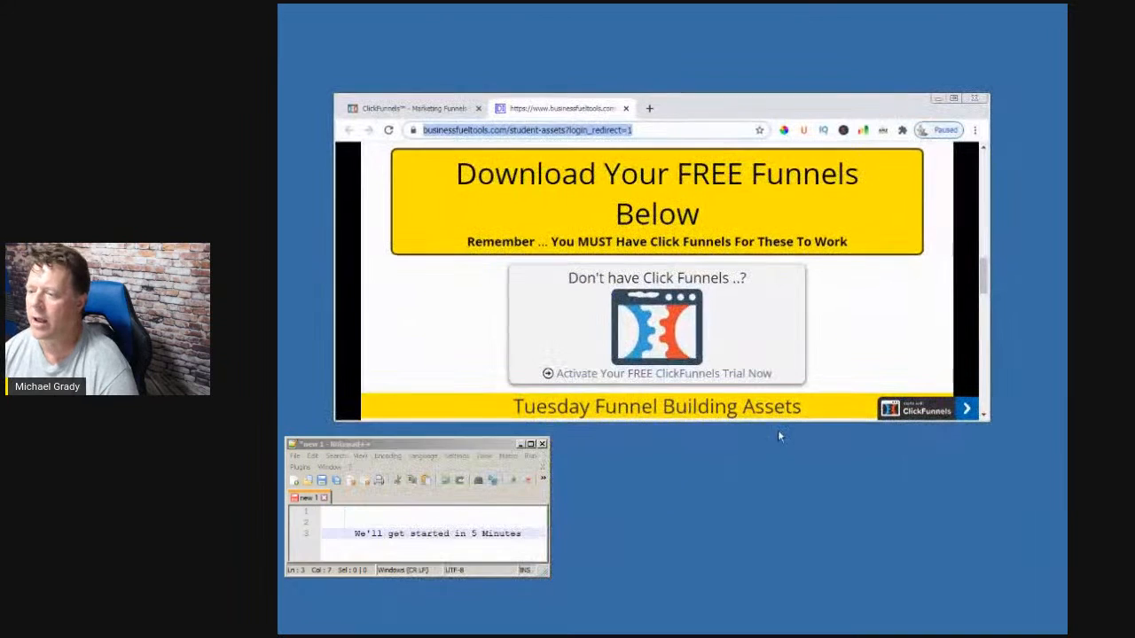
pyautogui.click(541, 443)
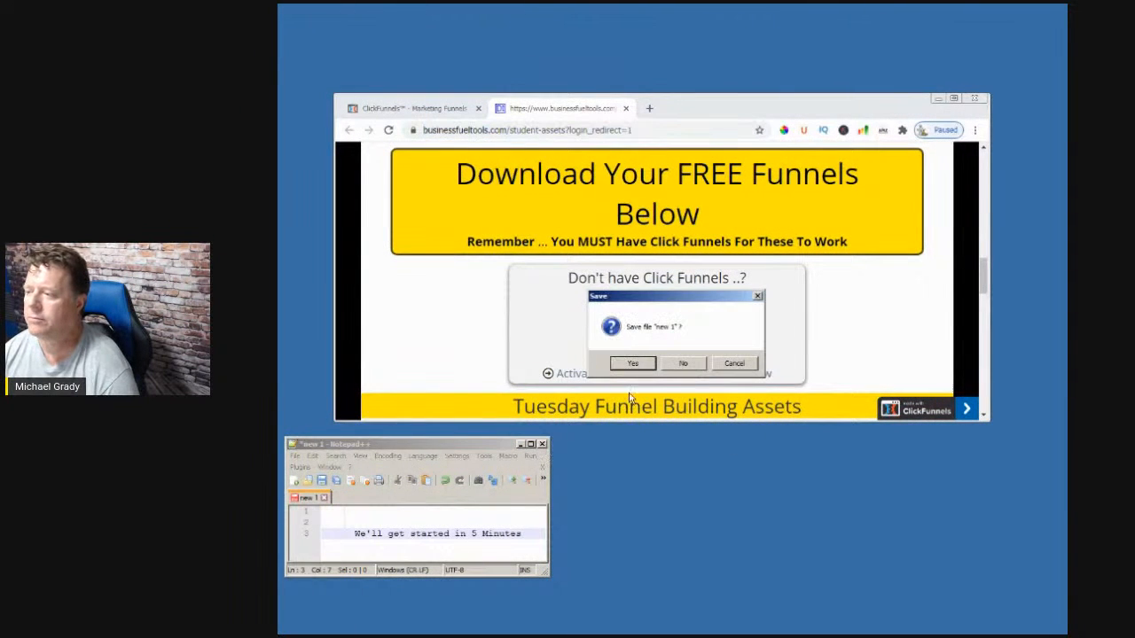
pyautogui.click(667, 367)
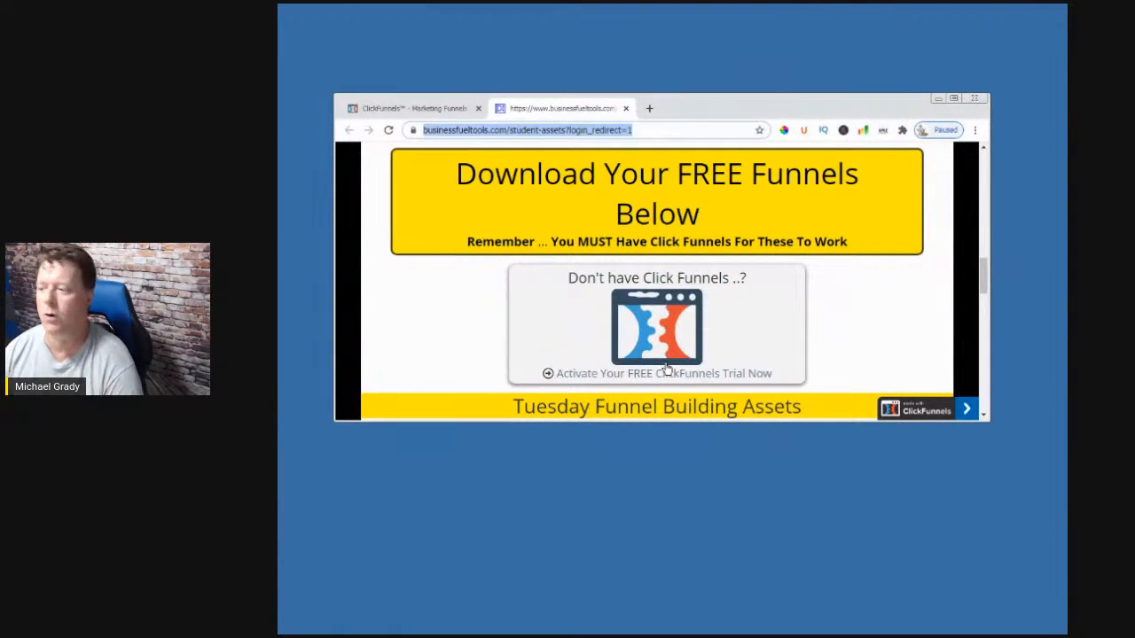
pyautogui.click(954, 99)
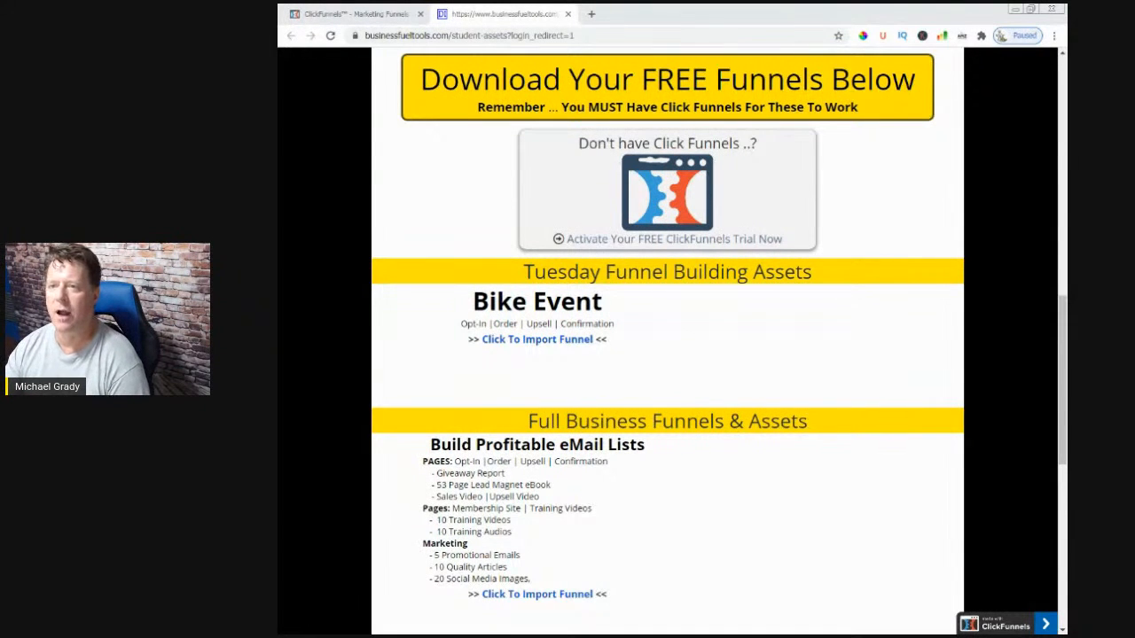
pyautogui.moveTo(133, 18); pyautogui.dragTo(766, 72)
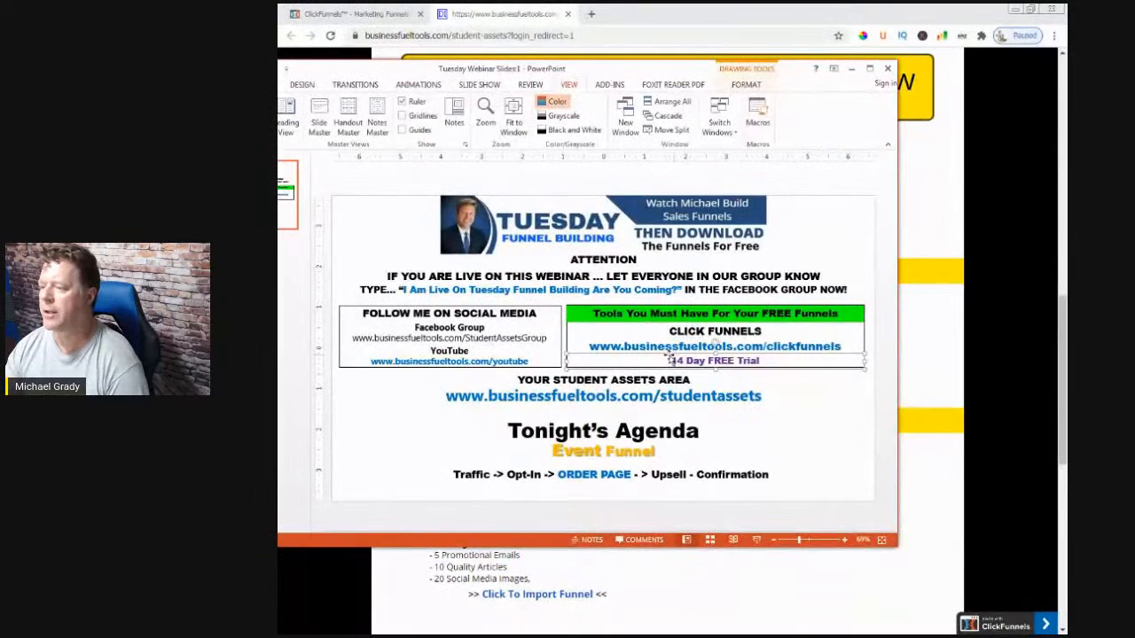
pyautogui.click(785, 394)
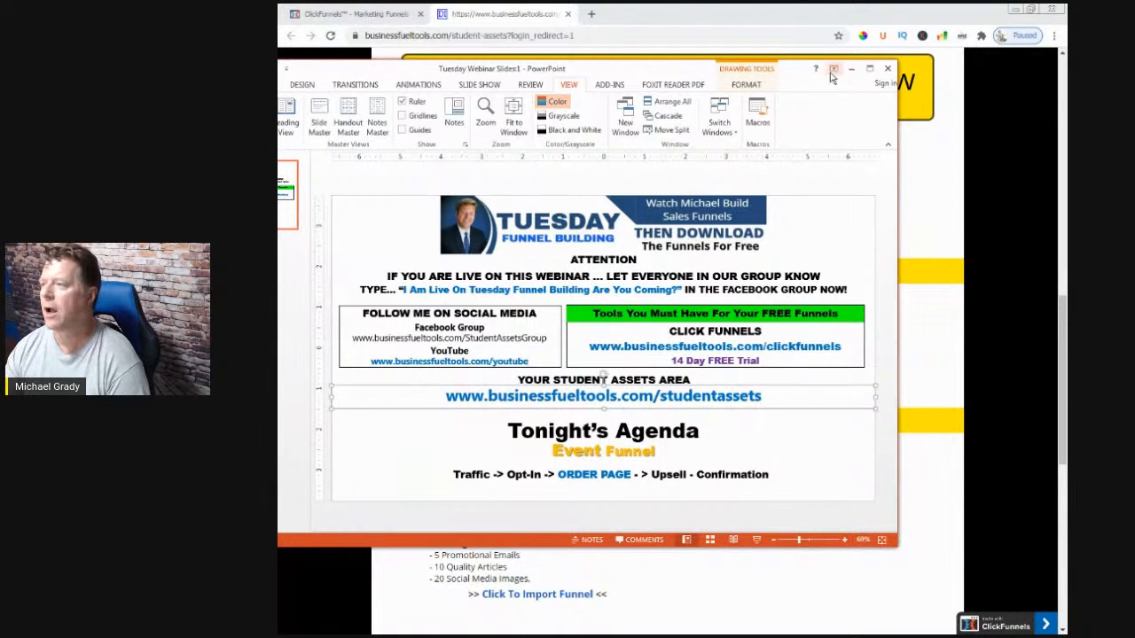
pyautogui.moveTo(788, 73); pyautogui.dragTo(156, 72)
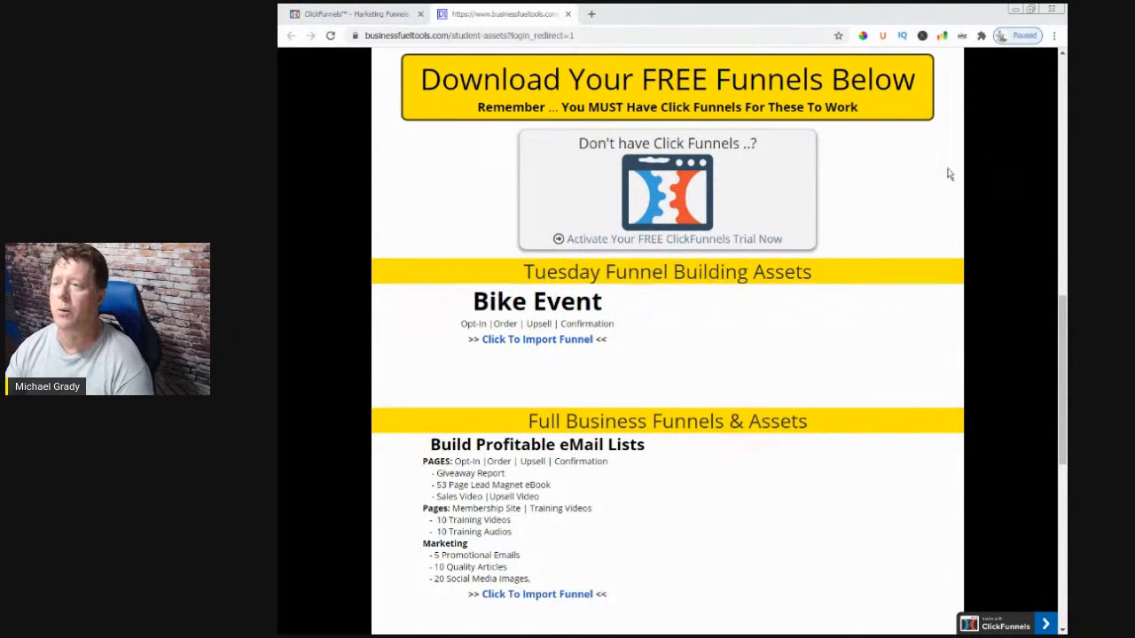
# - Return to the Event Funnel and open its Optin page, Tour de Tow 2021, in the page editor
pyautogui.click(348, 13)
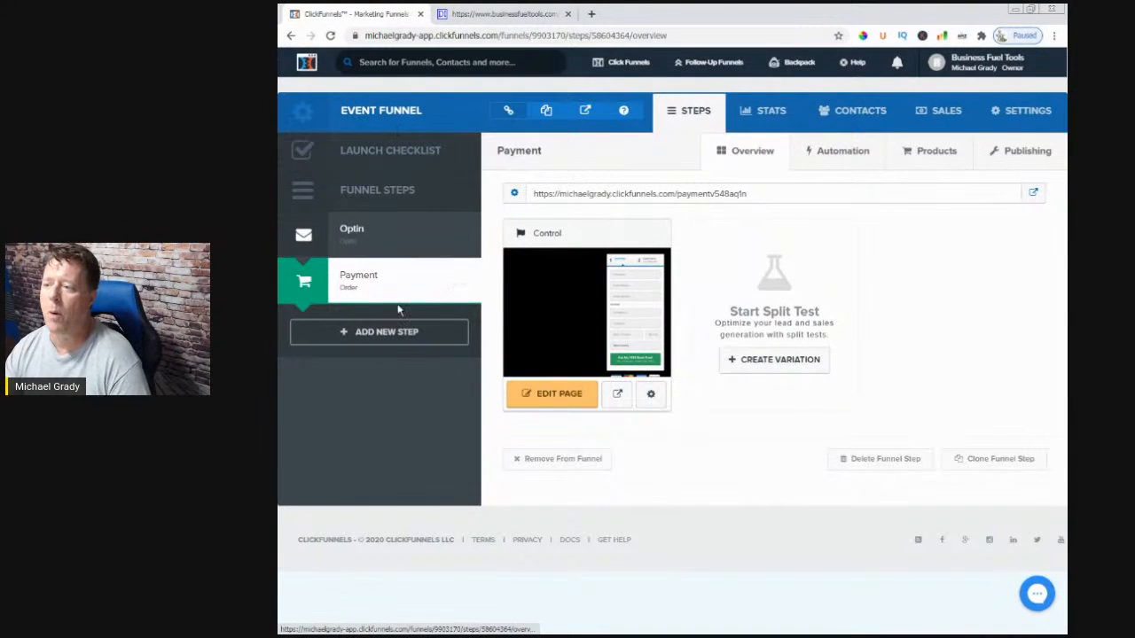
pyautogui.click(351, 232)
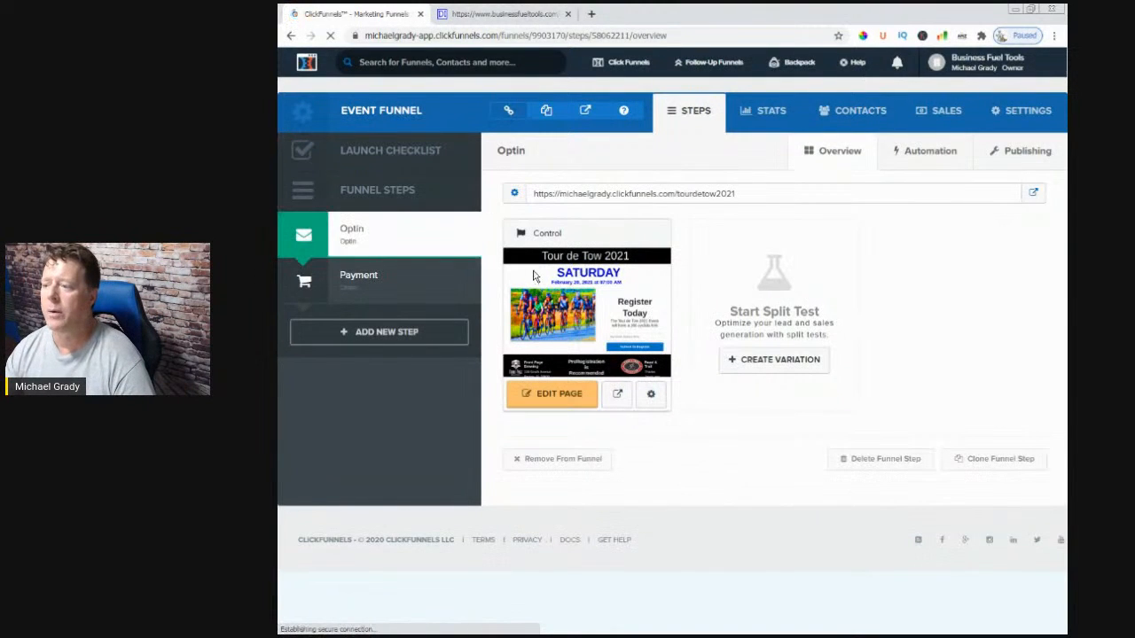
pyautogui.click(557, 395)
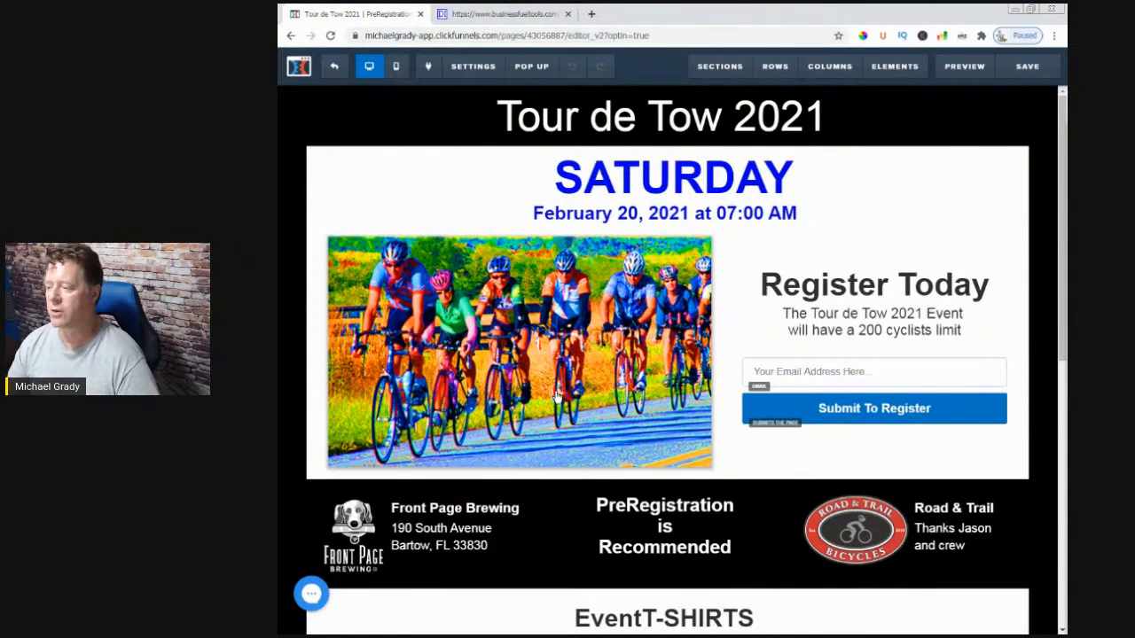
# - Scroll through the Tour de Tow 2021 opt-in page to review it, then exit the editor
pyautogui.scroll(-4, 559, 399)
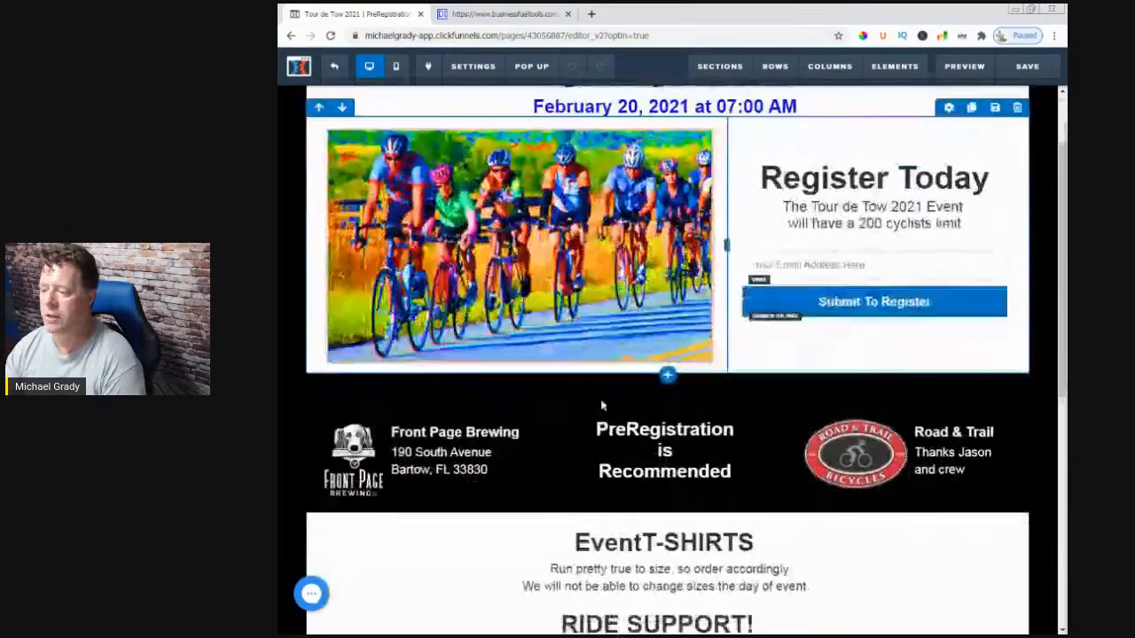
pyautogui.scroll(-2, 603, 404)
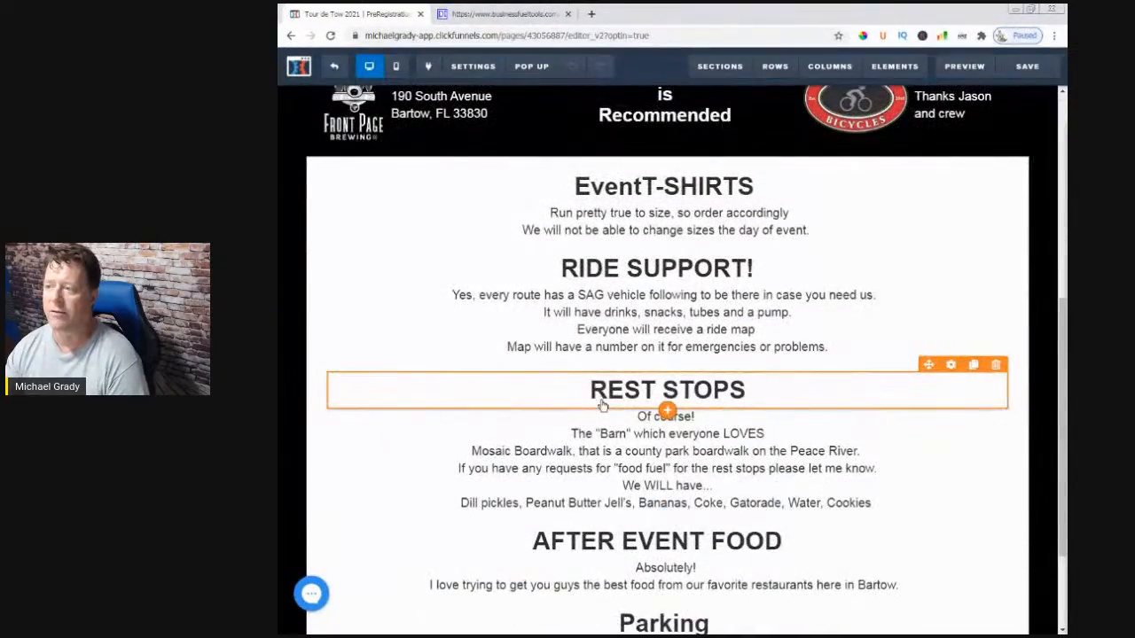
pyautogui.scroll(1, 602, 404)
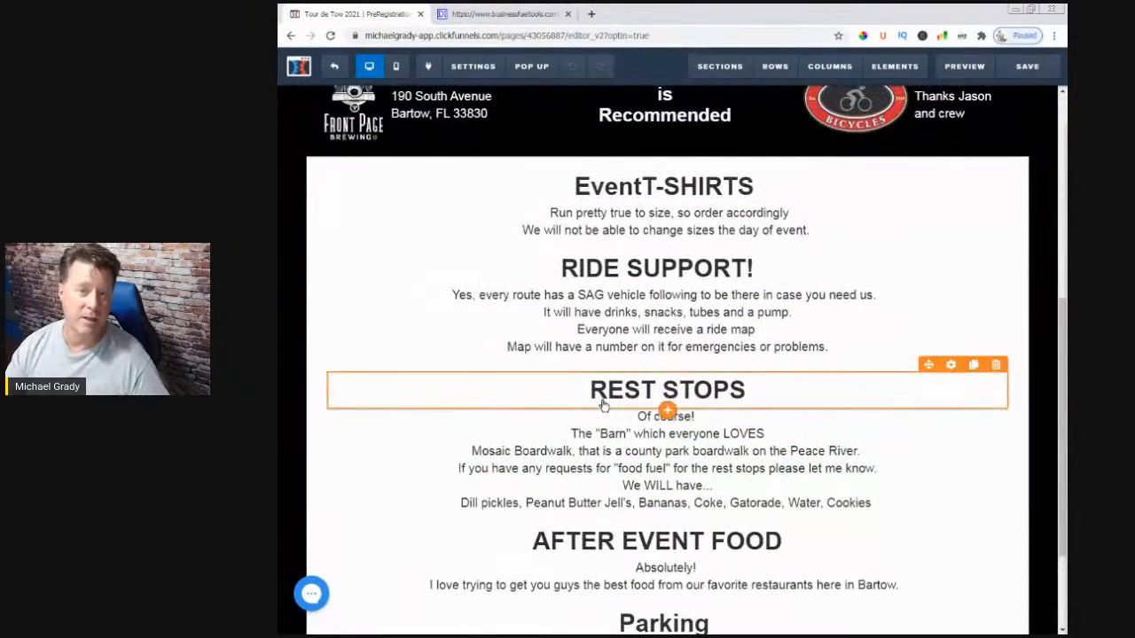
pyautogui.scroll(1, 602, 405)
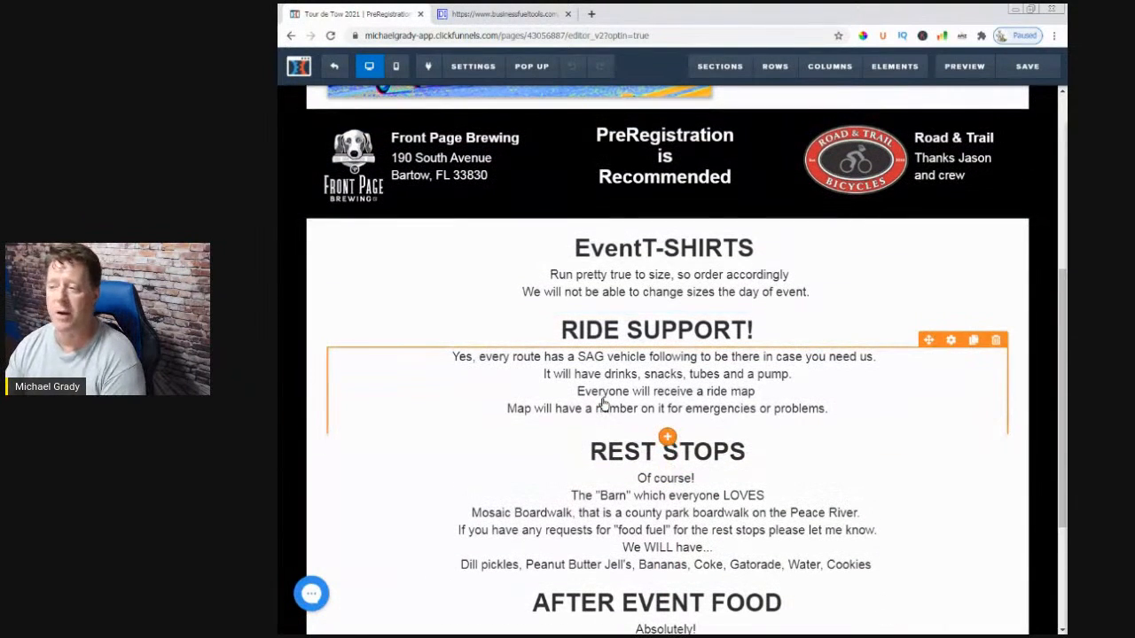
pyautogui.scroll(-1, 602, 404)
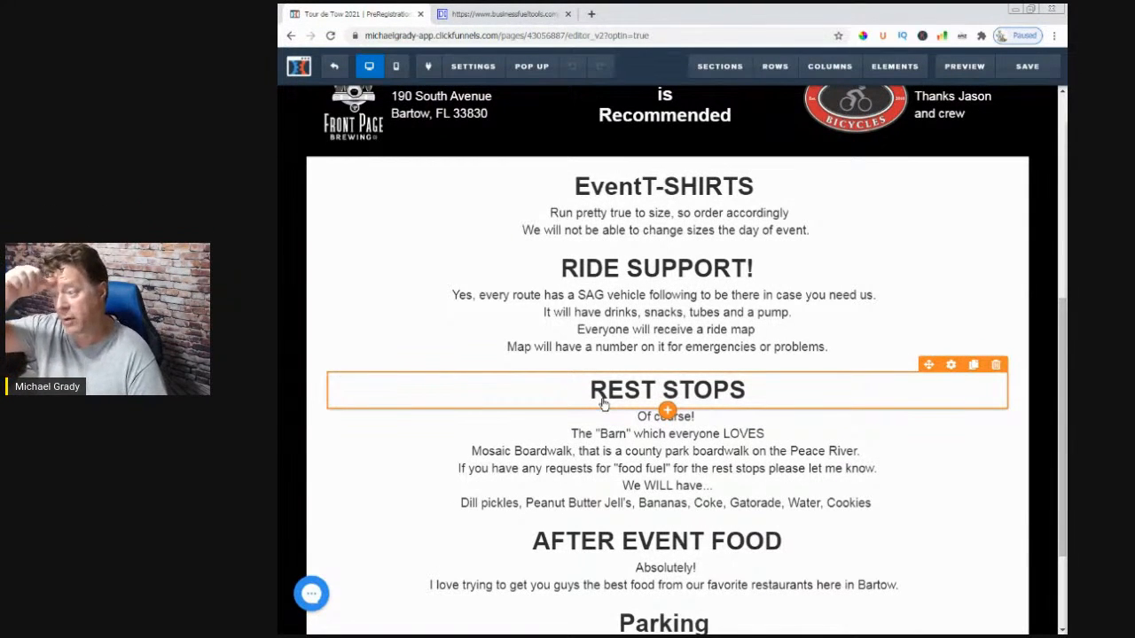
pyautogui.scroll(-1, 601, 403)
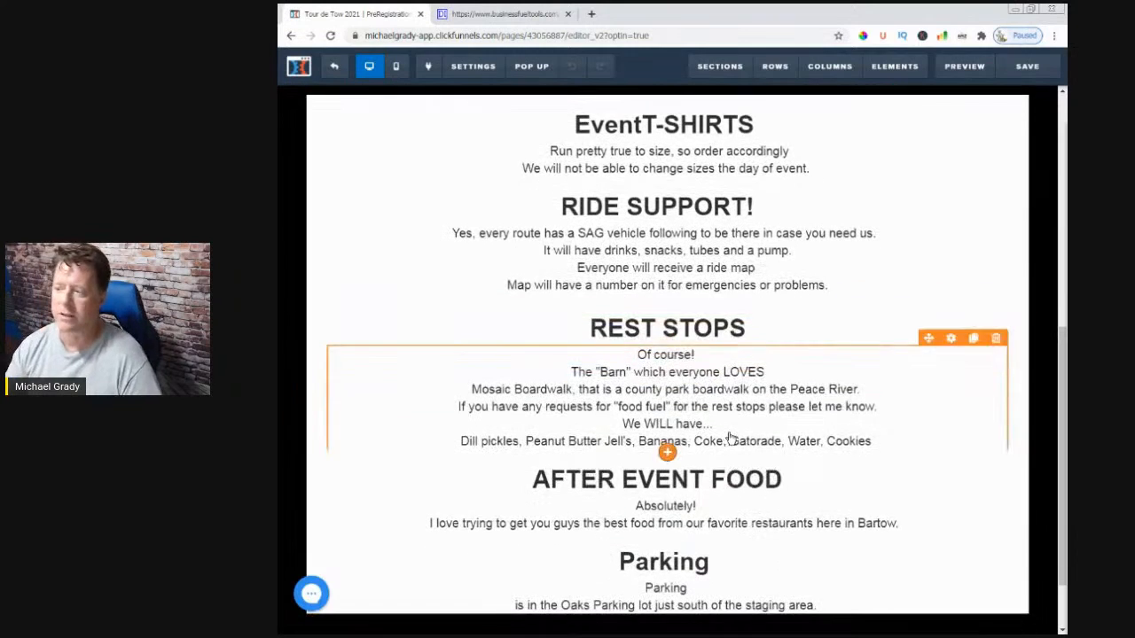
pyautogui.scroll(-1, 665, 497)
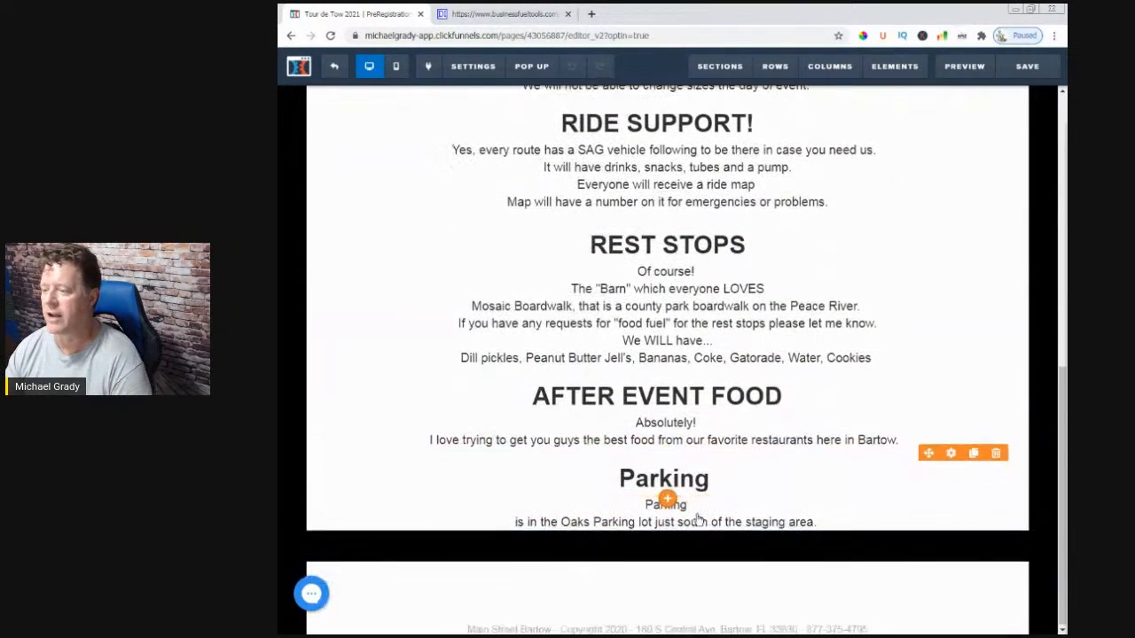
pyautogui.scroll(1, 698, 519)
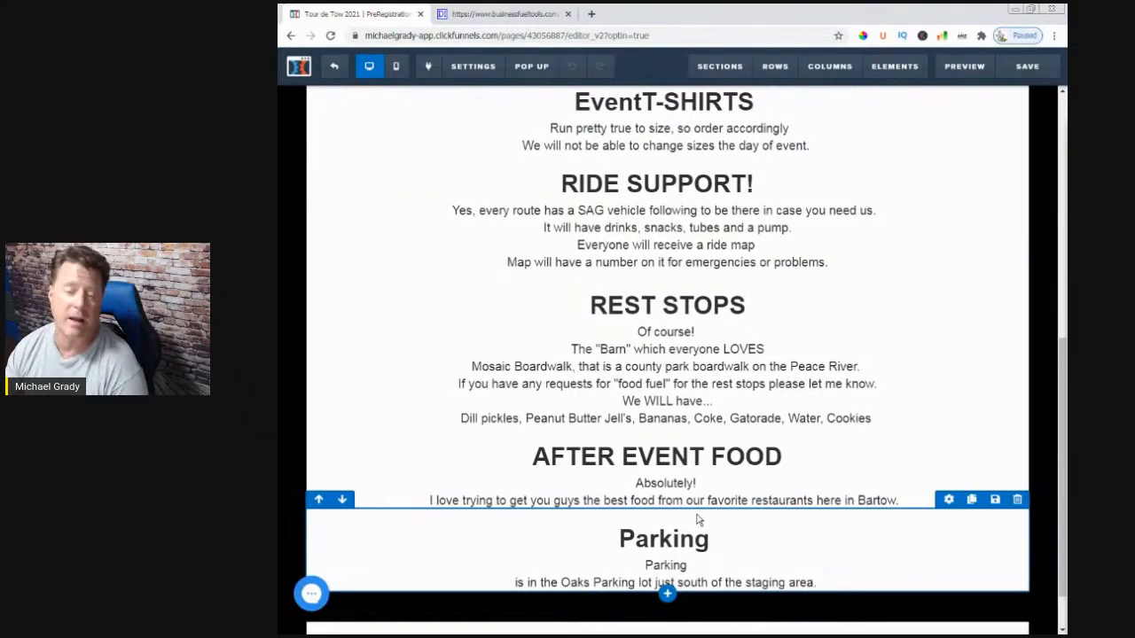
pyautogui.scroll(7, 697, 520)
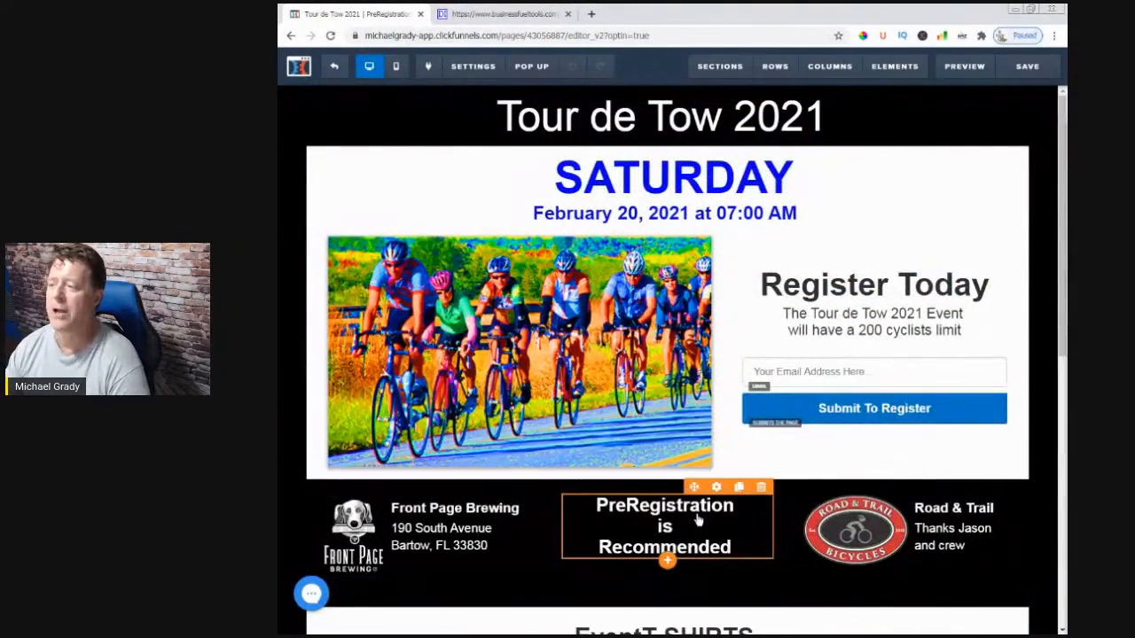
pyautogui.scroll(-1, 697, 520)
pyautogui.scroll(-6, 697, 521)
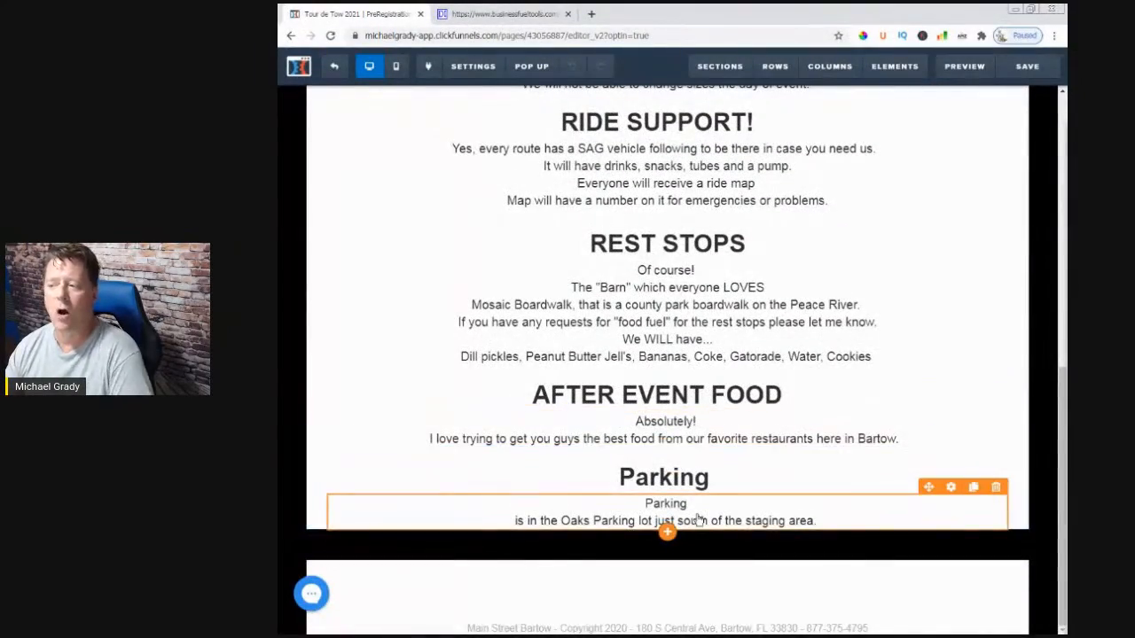
pyautogui.scroll(7, 697, 520)
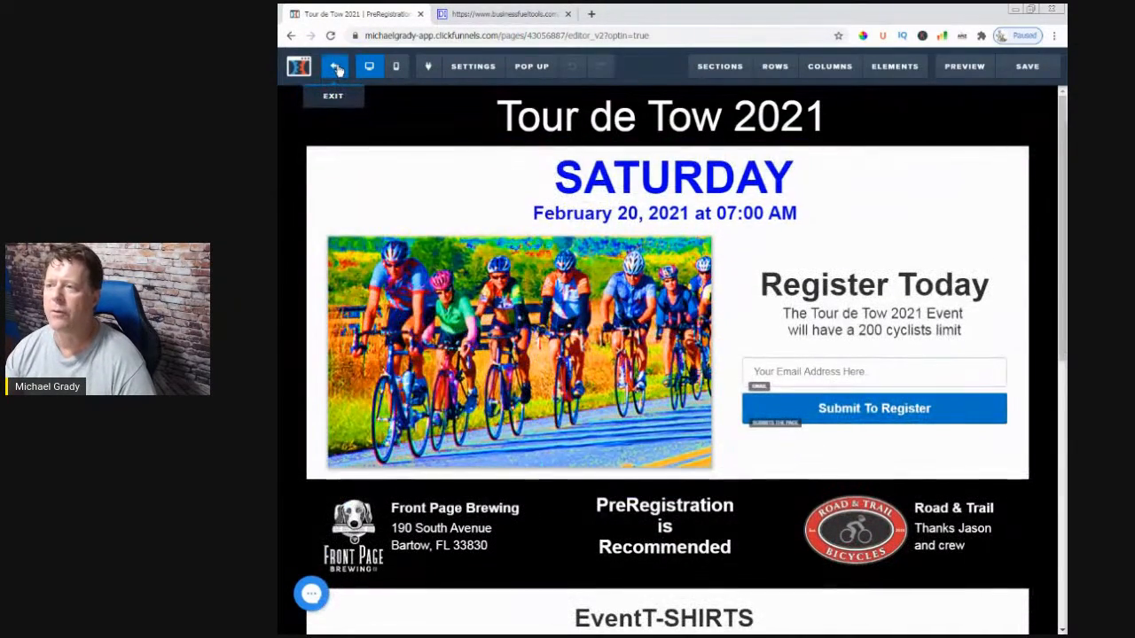
pyautogui.click(336, 69)
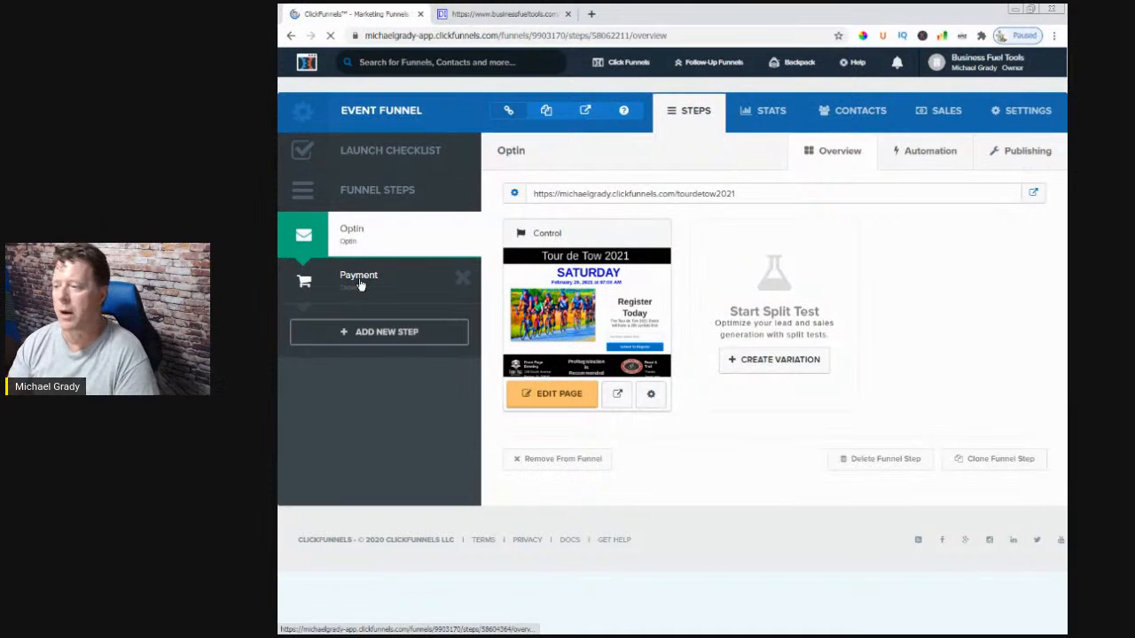
# - Select the Payment step in the Event Funnel's step list
pyautogui.click(360, 284)
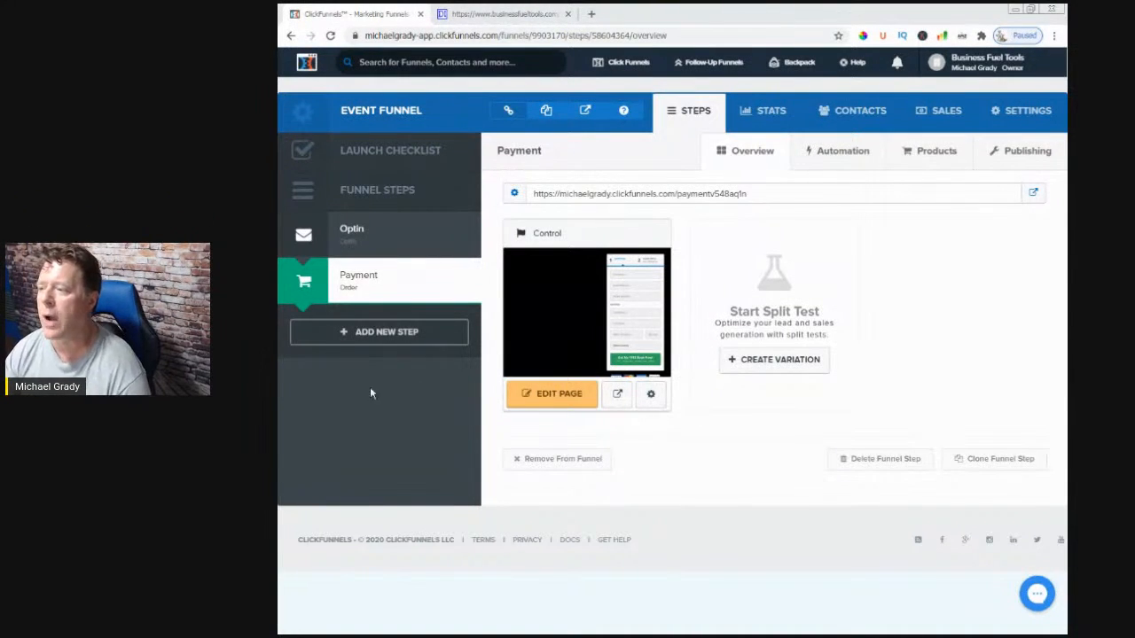
# - Open the Payment step's two-step checkout page in the page editor
pyautogui.click(539, 399)
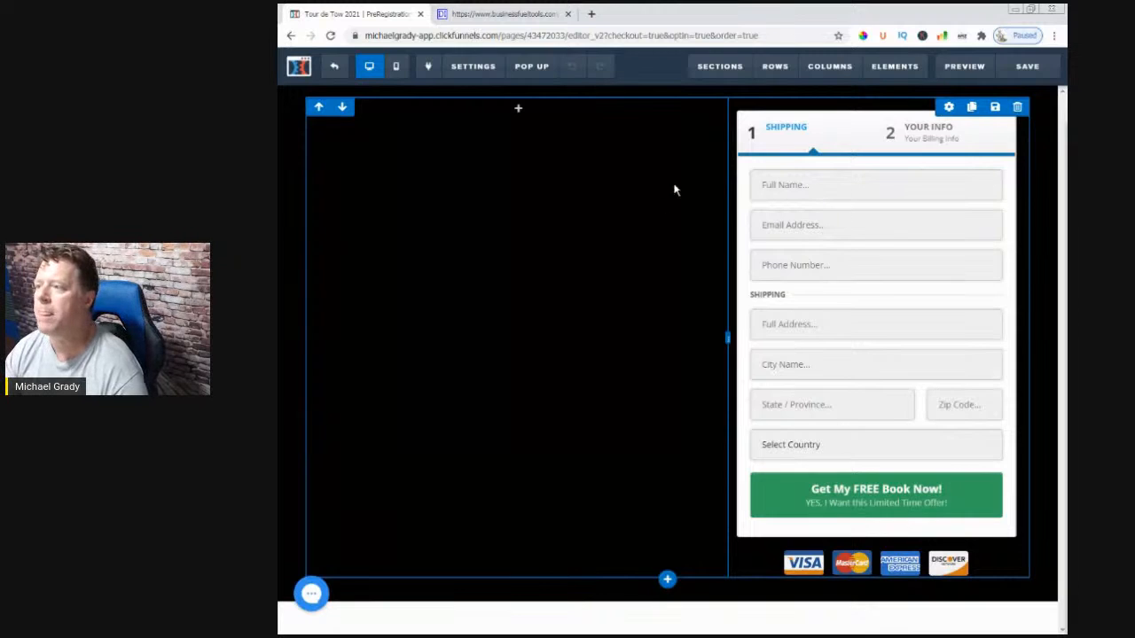
# - Add a full-width section at the top of the page with a black background
pyautogui.moveTo(720, 69)
pyautogui.click(725, 94)
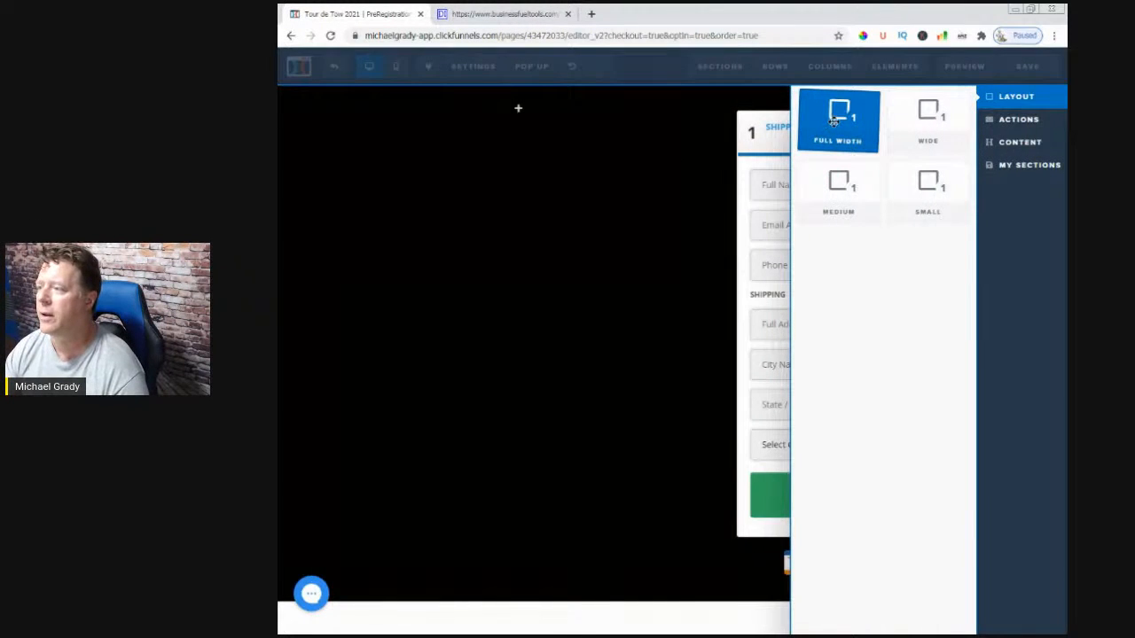
pyautogui.moveTo(833, 122); pyautogui.dragTo(655, 103)
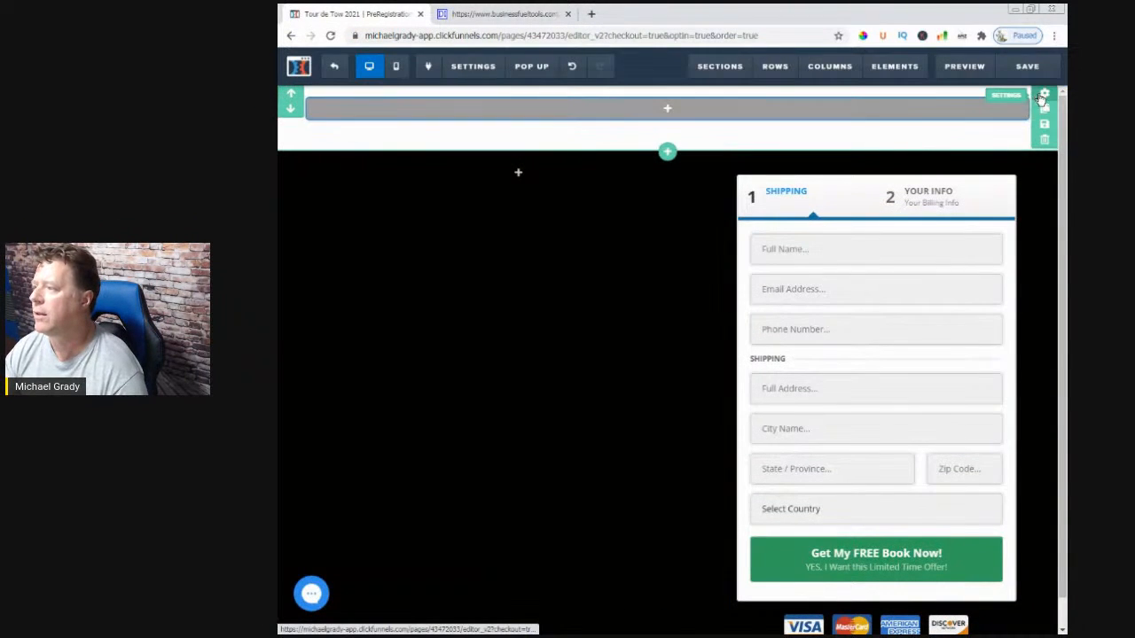
pyautogui.click(1044, 94)
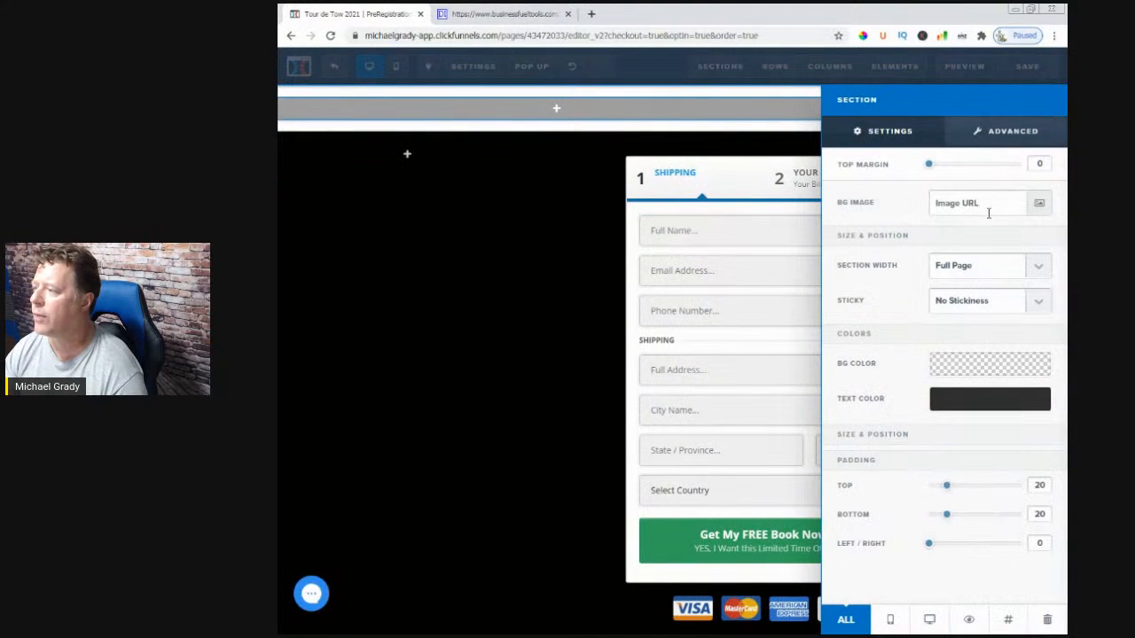
pyautogui.click(1004, 373)
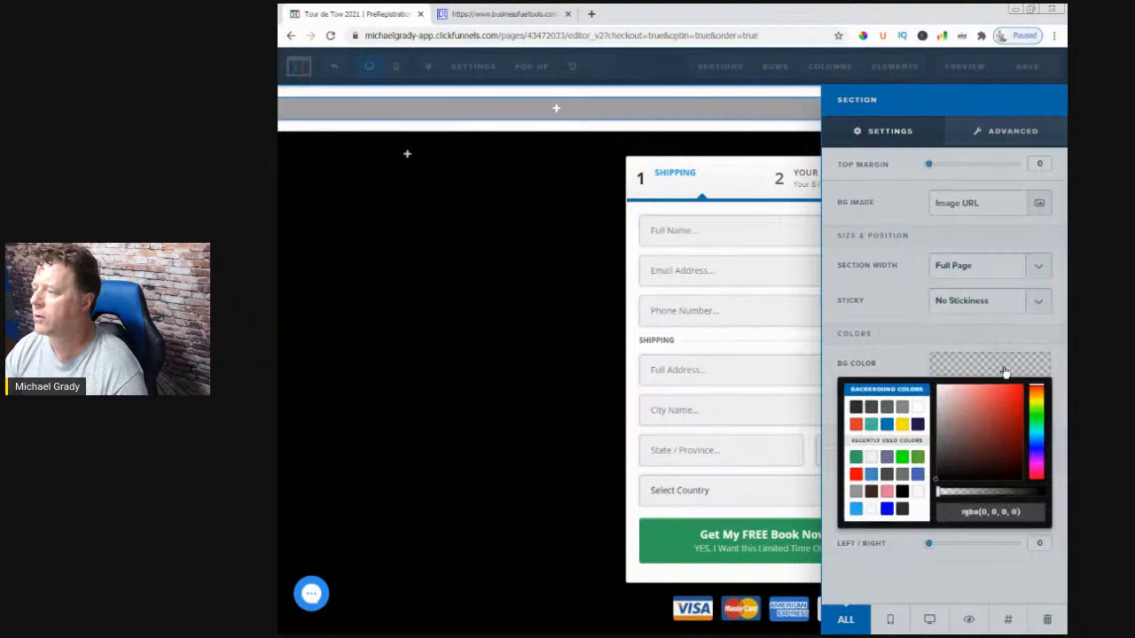
pyautogui.click(902, 493)
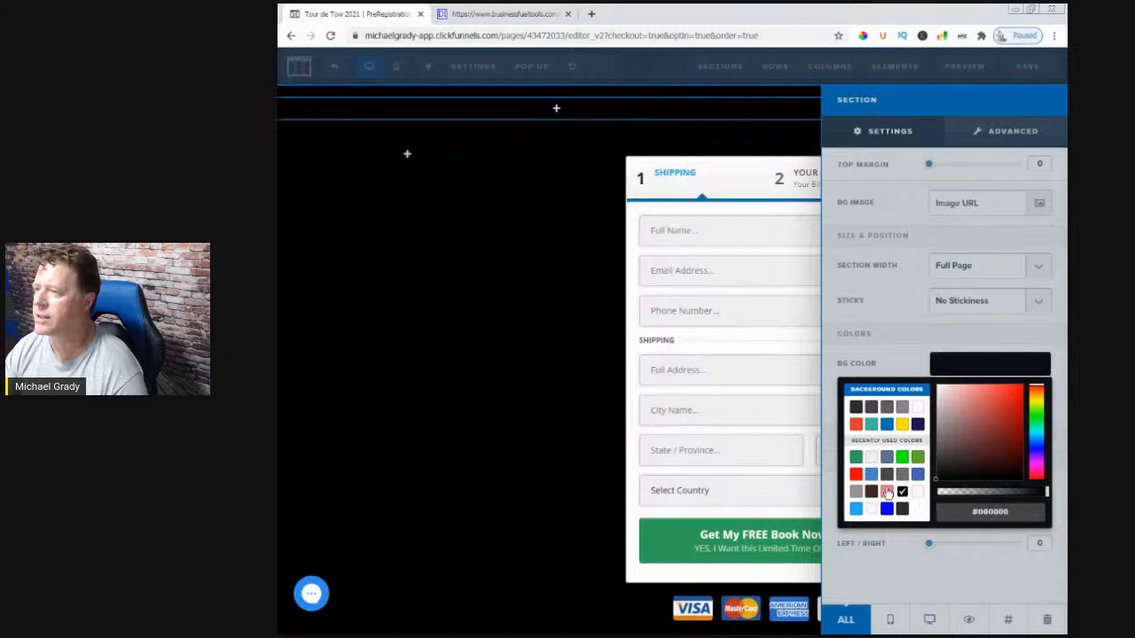
pyautogui.click(664, 263)
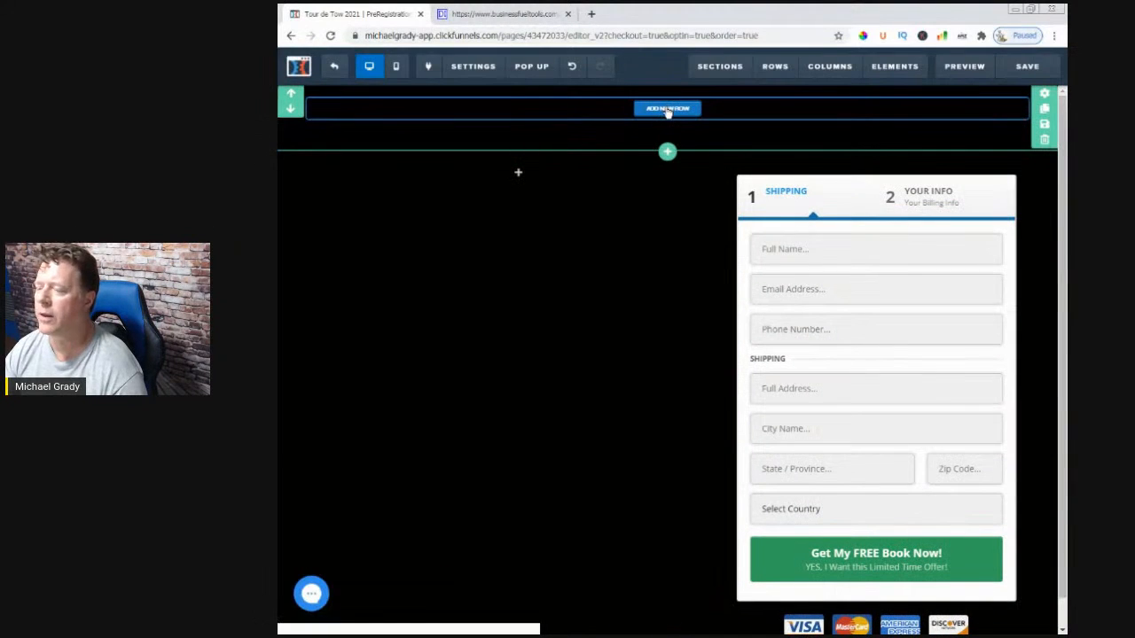
# - Add a one-column row with a Headline element and begin replacing its placeholder with 'Tour De Tow'
pyautogui.click(668, 107)
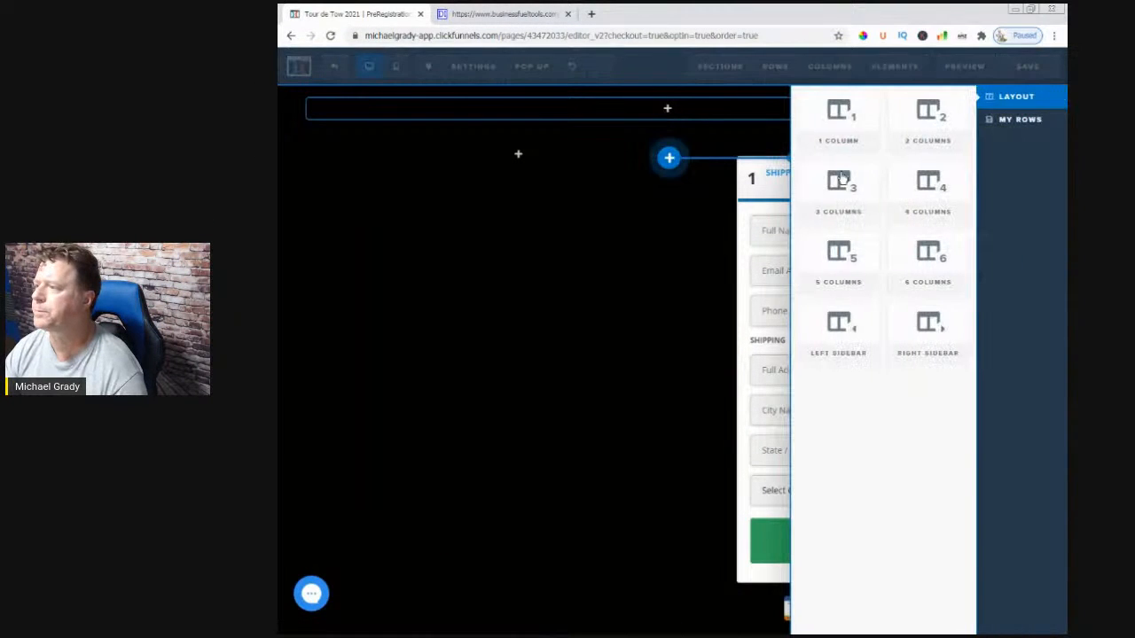
pyautogui.click(835, 120)
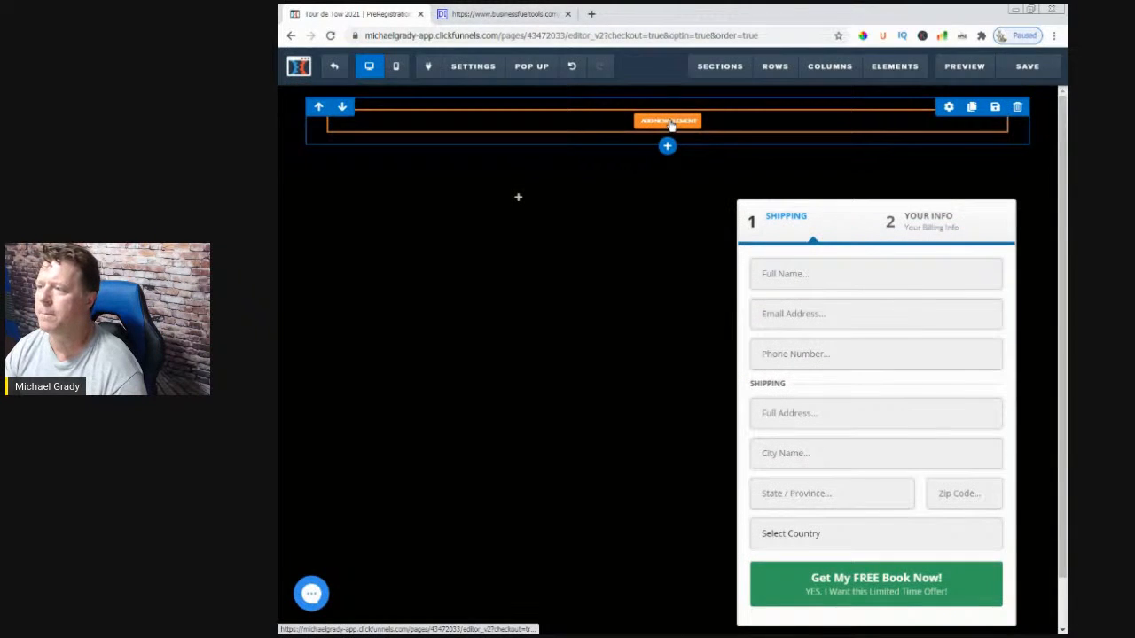
pyautogui.click(668, 121)
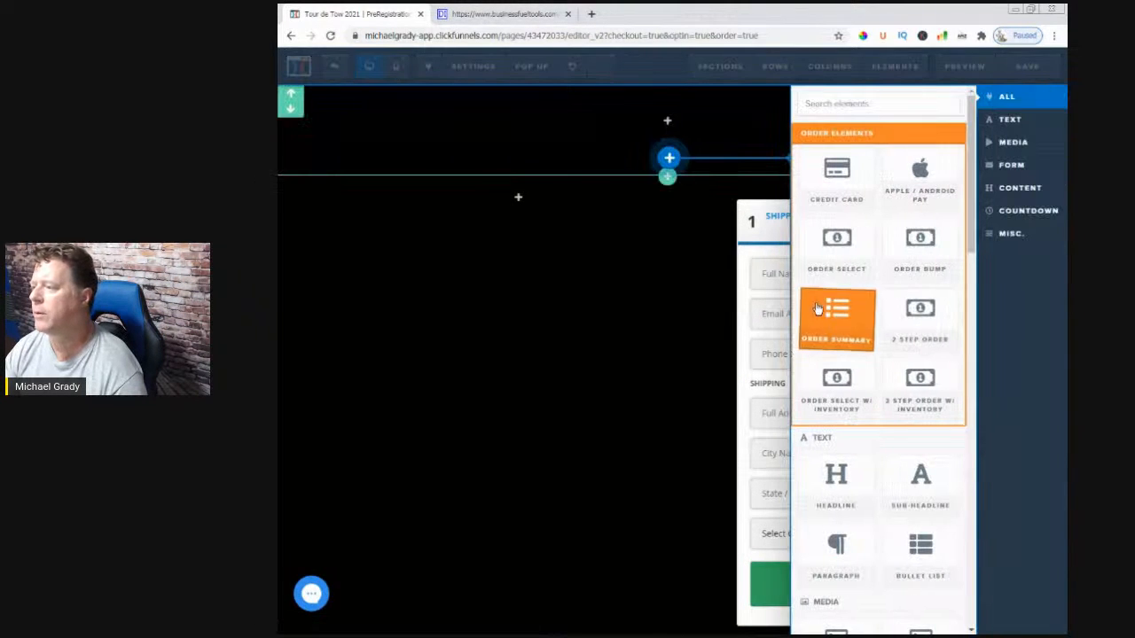
pyautogui.click(1009, 119)
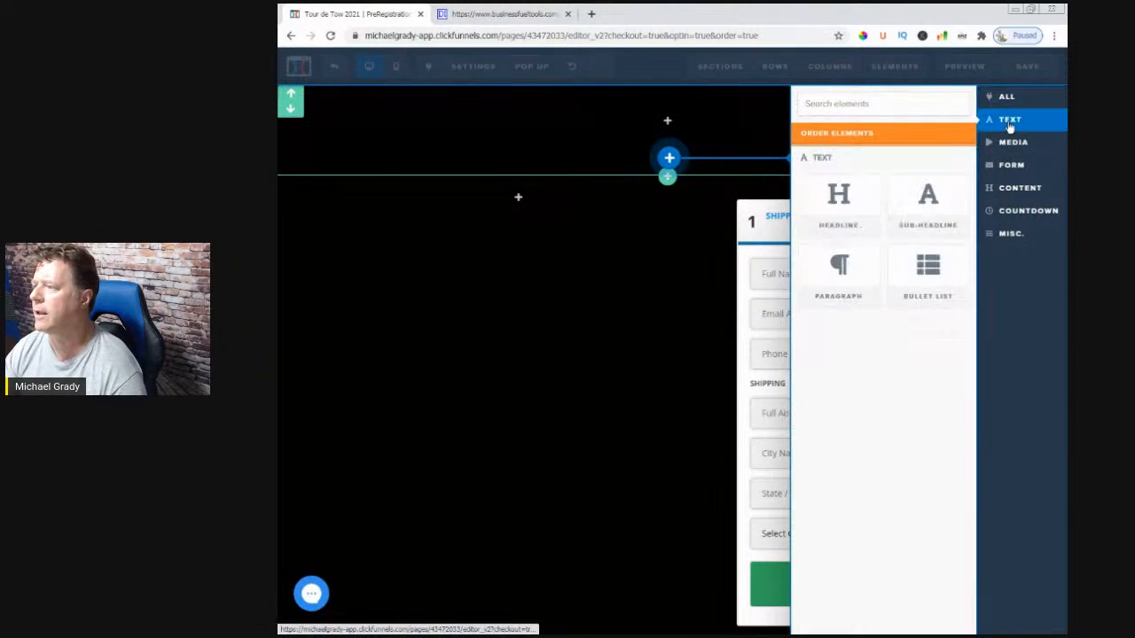
pyautogui.click(850, 198)
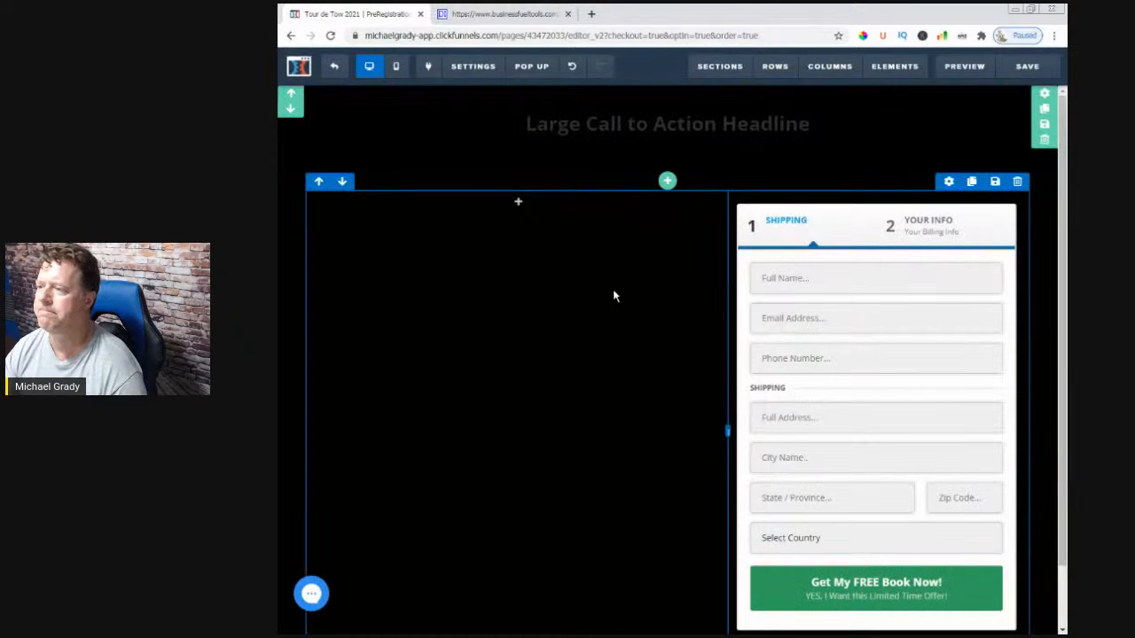
pyautogui.click(657, 126)
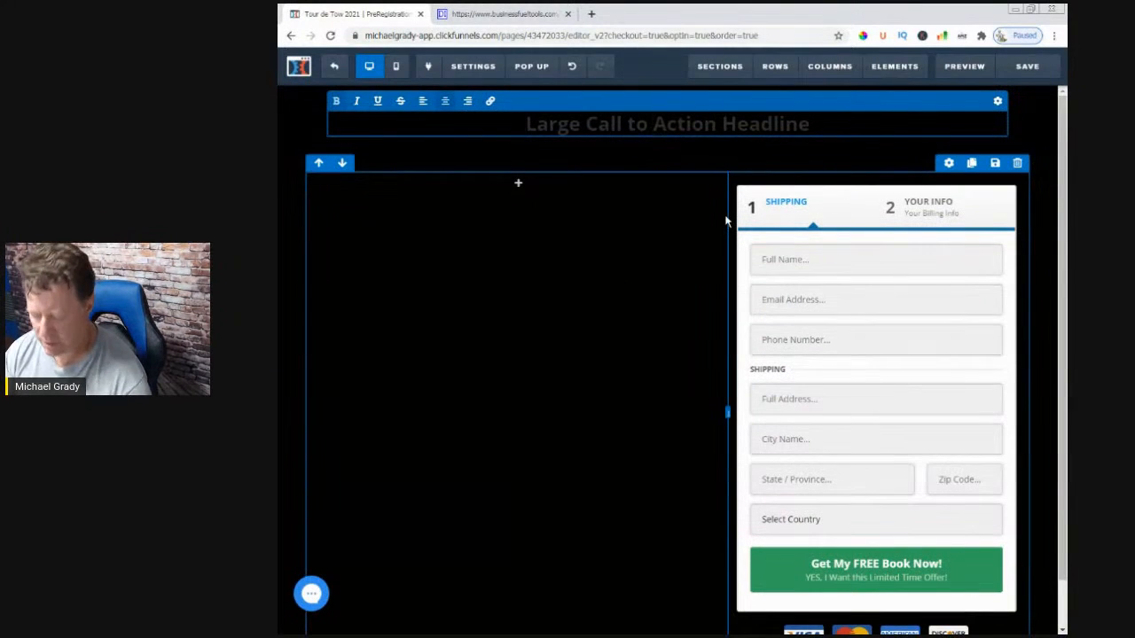
pyautogui.hotkey('ctrl', 'a')
pyautogui.press('BackSpace')
pyautogui.write('Tour De Tw')
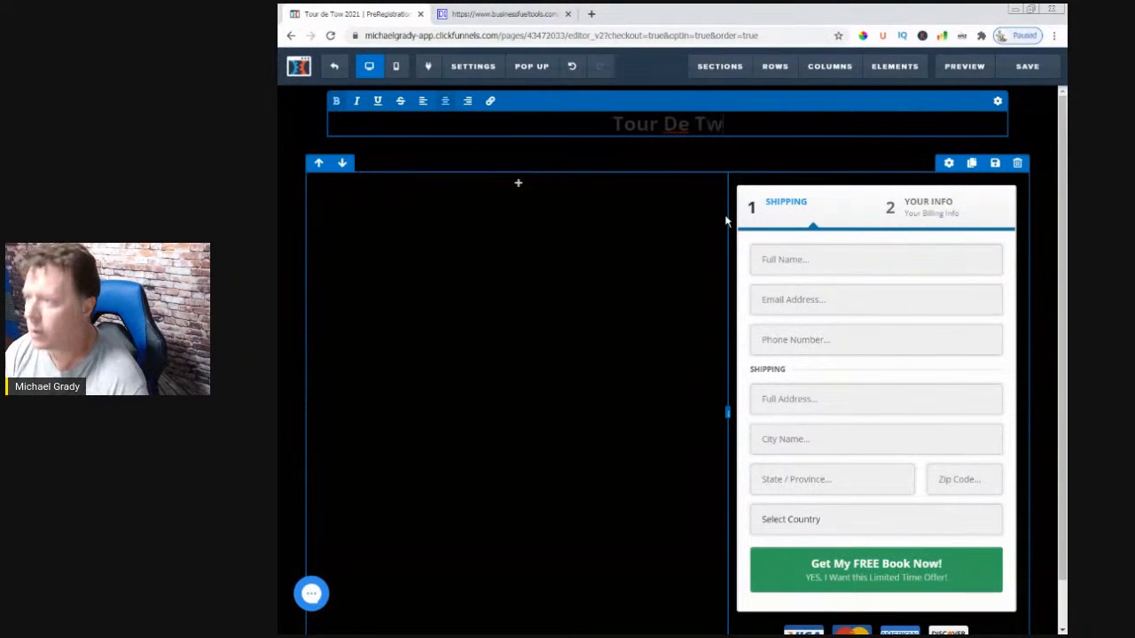
pyautogui.press('BackSpace')
# - Finish the 'Tour De Tow' headline and make it white with font size 66
pyautogui.write('ow')
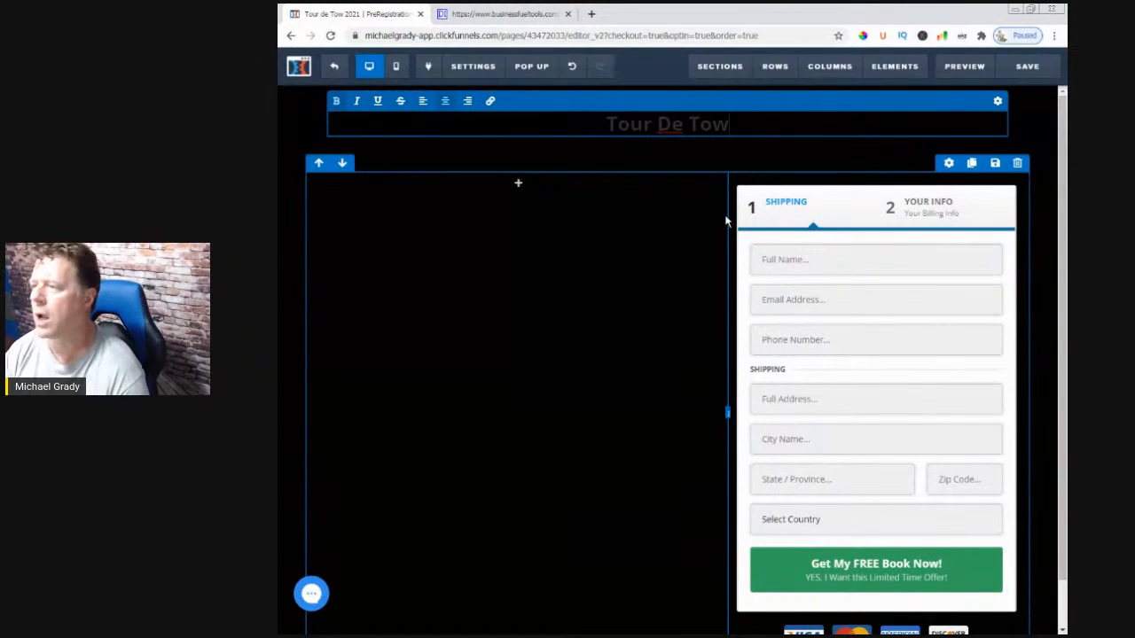
pyautogui.click(617, 148)
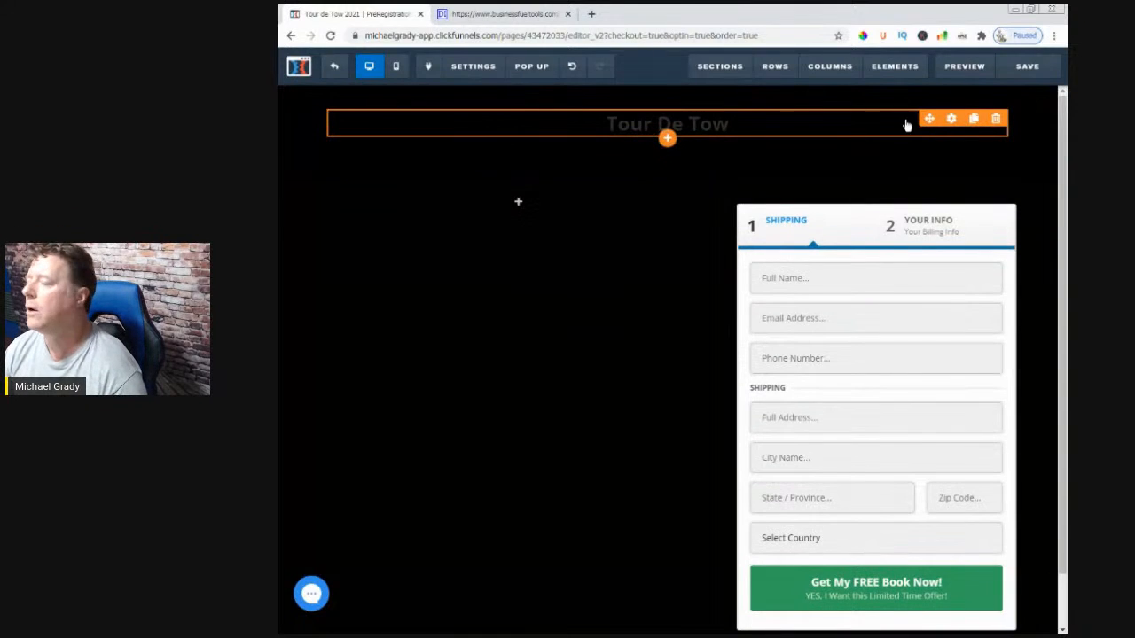
pyautogui.click(950, 119)
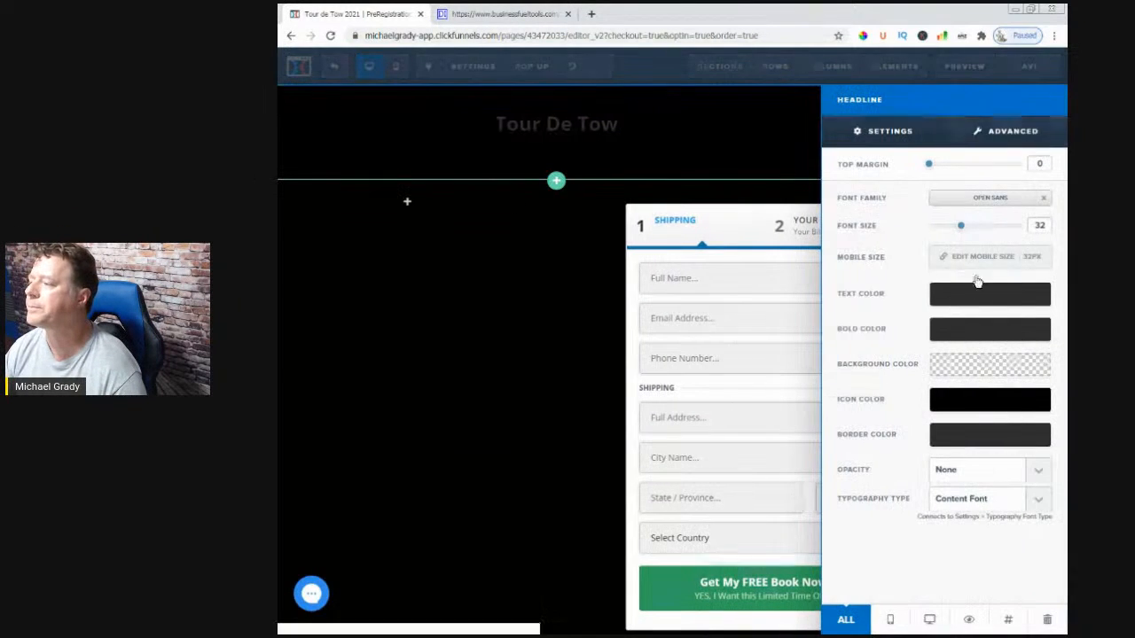
pyautogui.click(954, 303)
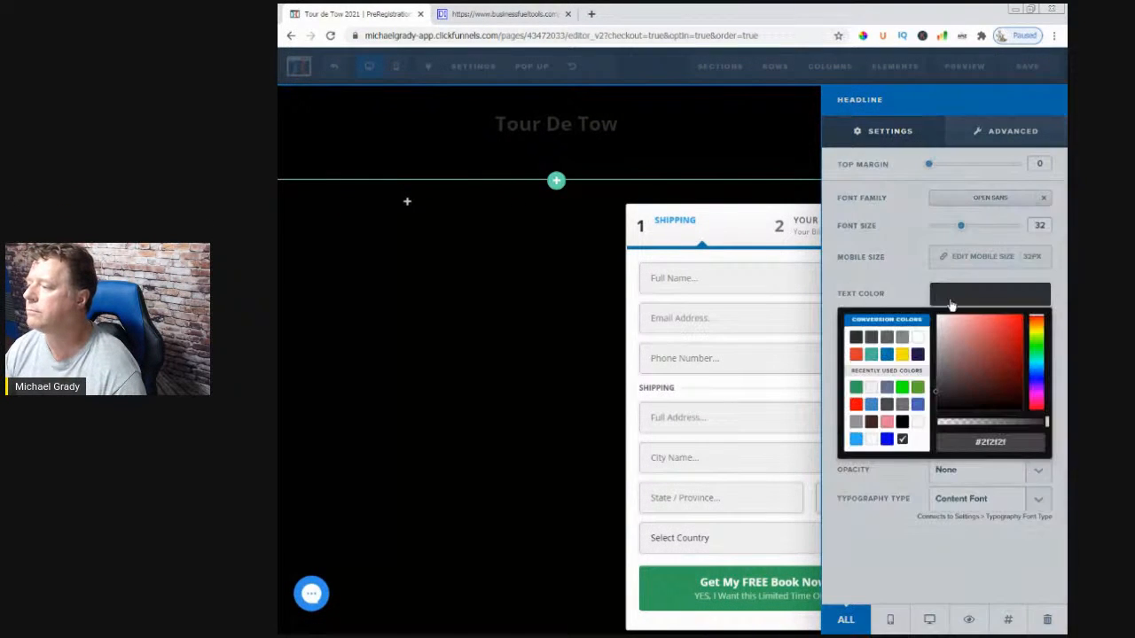
pyautogui.click(918, 338)
pyautogui.click(918, 236)
pyautogui.moveTo(957, 223); pyautogui.dragTo(1011, 225)
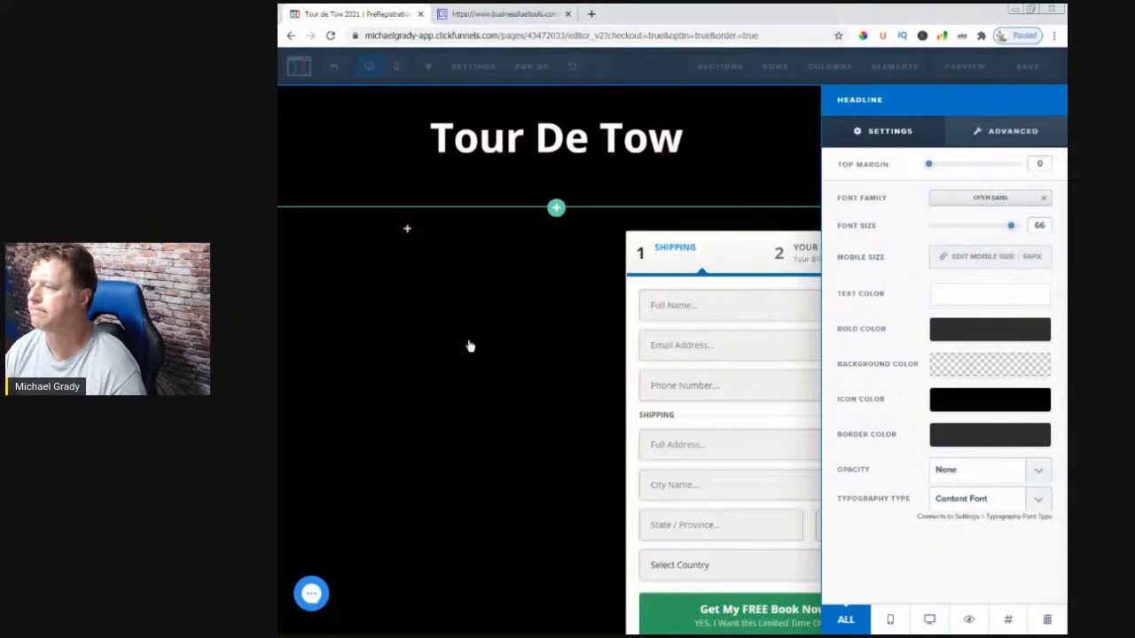
pyautogui.click(513, 309)
pyautogui.click(951, 119)
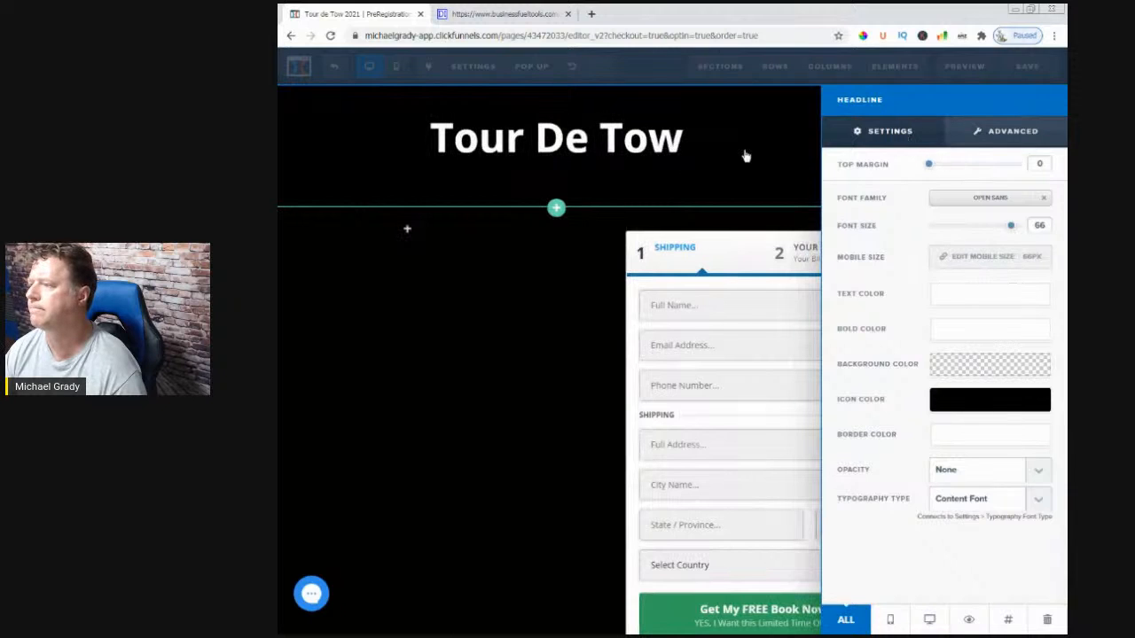
pyautogui.click(696, 165)
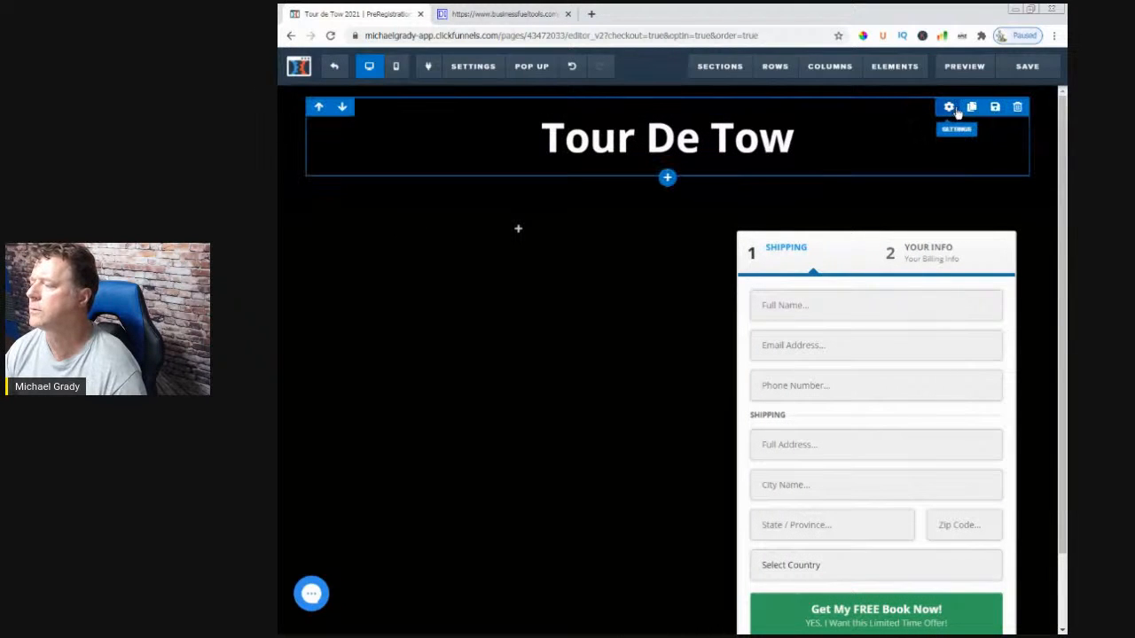
# - Set the headline row's top and bottom padding to 0, save the page, and exit the editor
pyautogui.click(949, 107)
pyautogui.moveTo(945, 448); pyautogui.dragTo(922, 479)
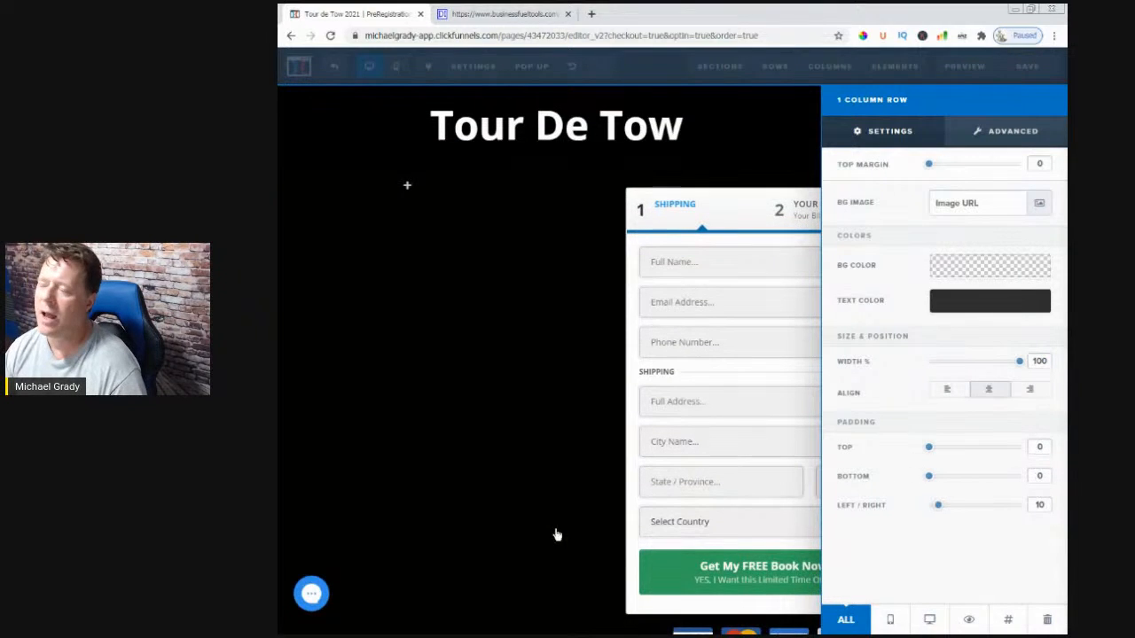
pyautogui.click(479, 455)
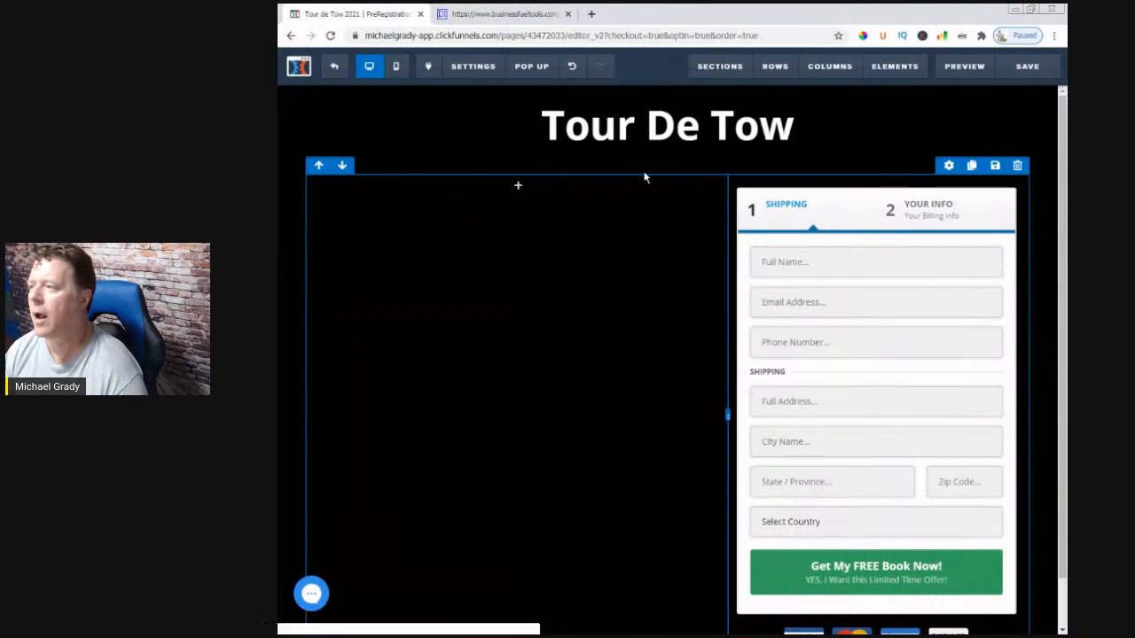
pyautogui.click(1032, 69)
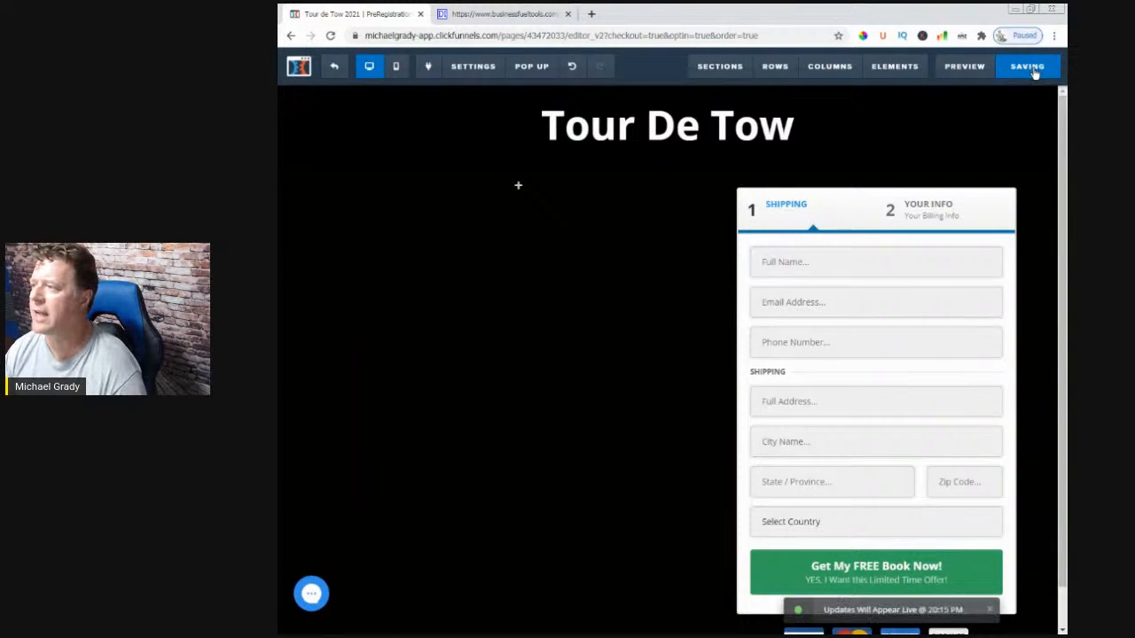
pyautogui.click(336, 73)
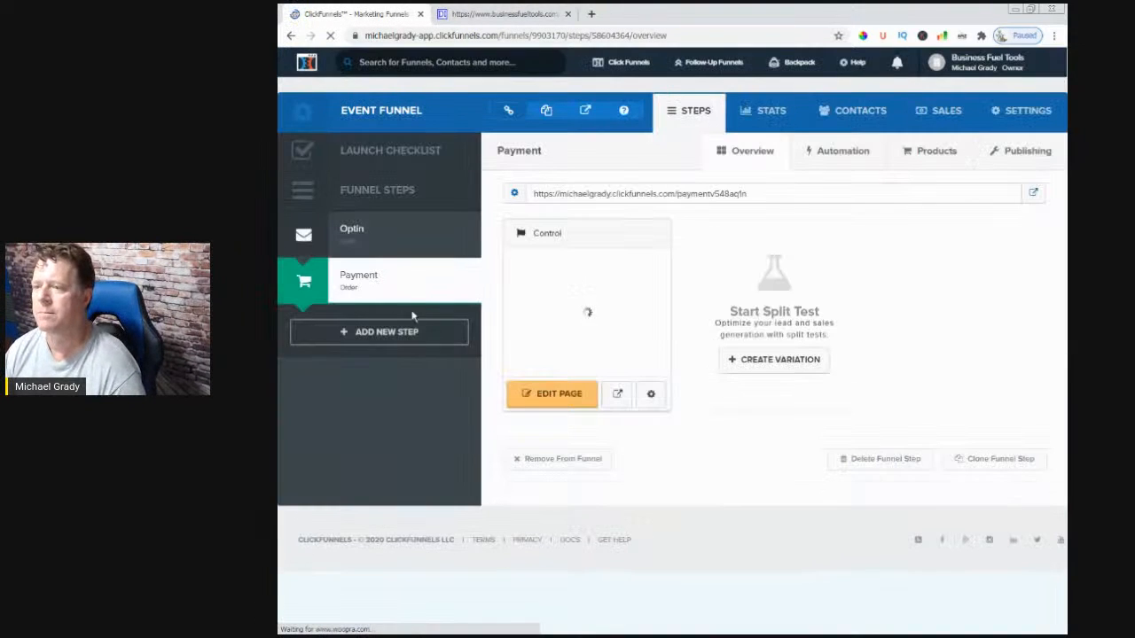
# - Select the Optin funnel step and open its Tour de Tow 2021 page in the editor
pyautogui.click(351, 233)
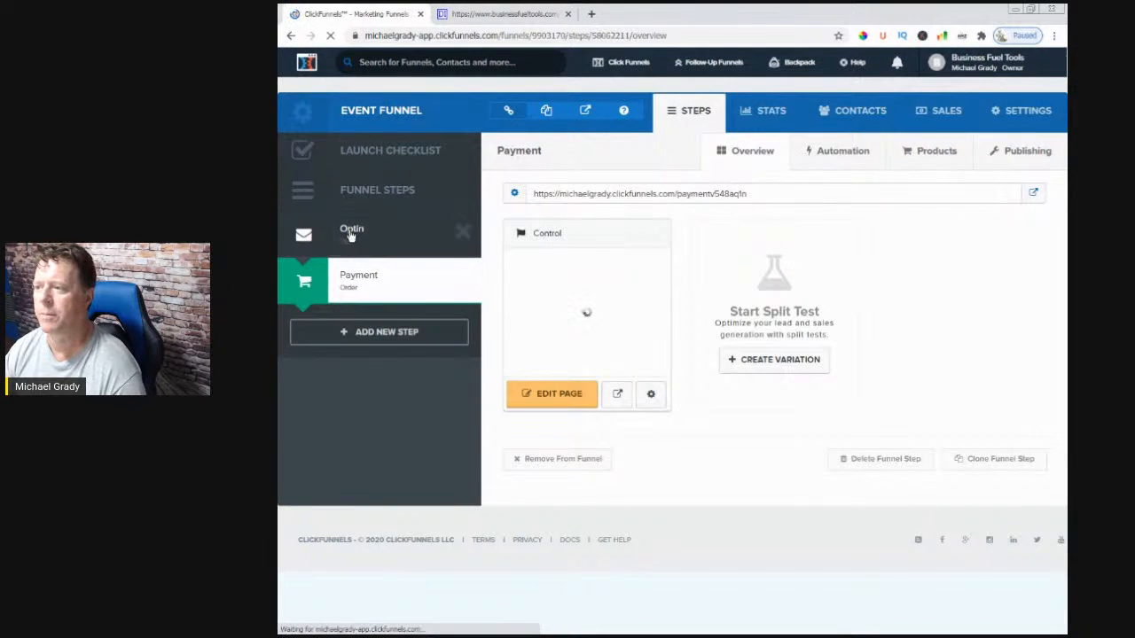
pyautogui.click(570, 400)
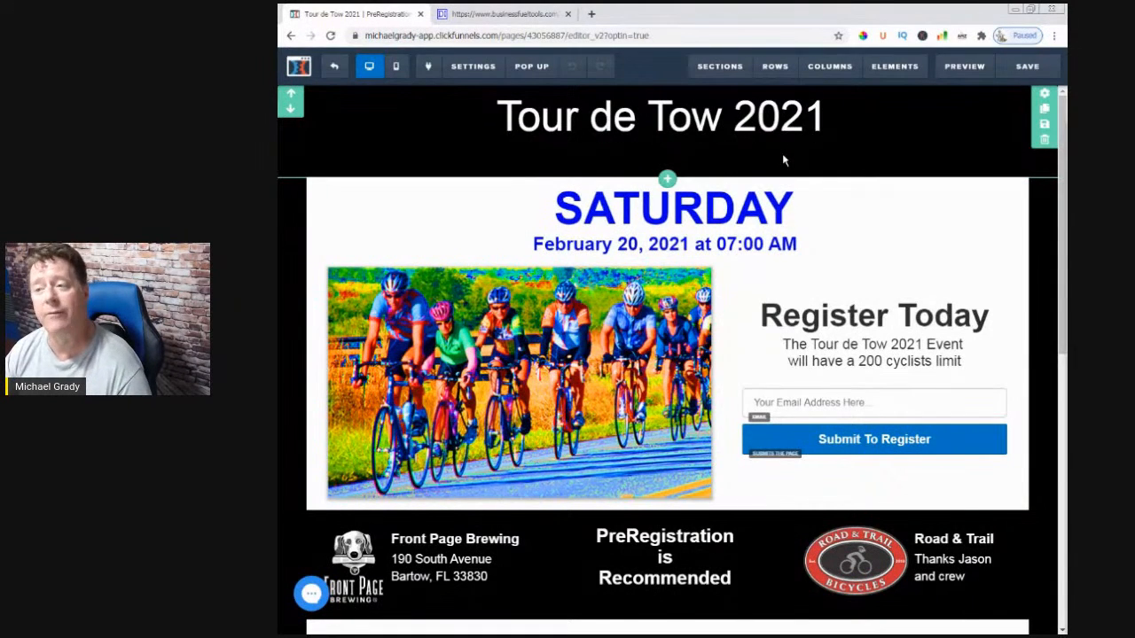
# - Save the black title section as a personal template named 'HEADER - Tour De Tow'
pyautogui.click(1045, 129)
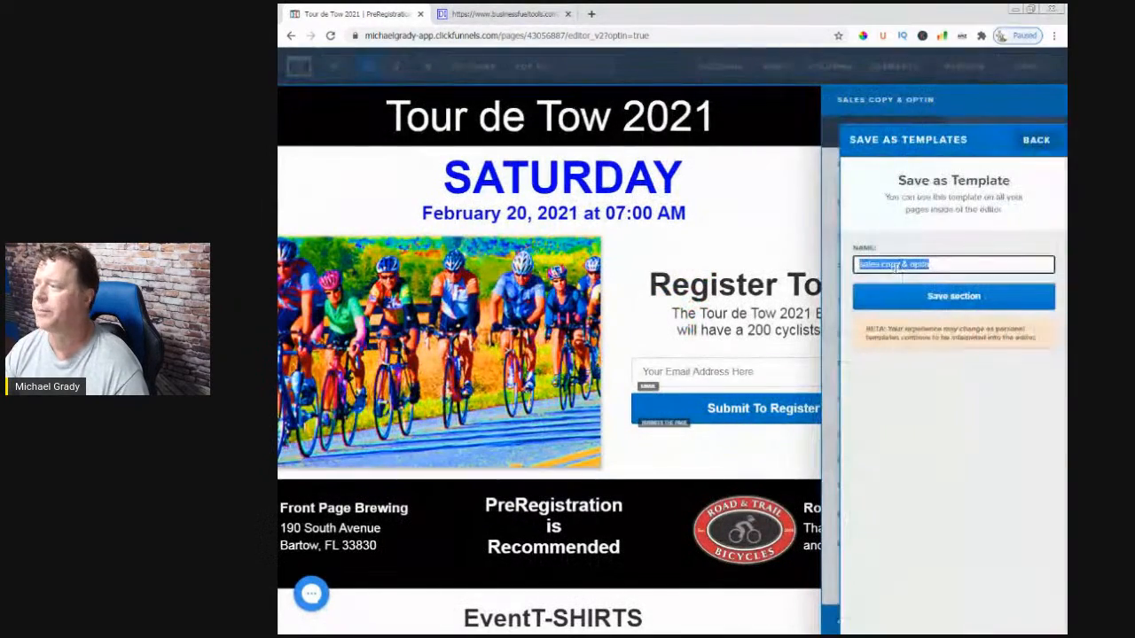
pyautogui.click(931, 264)
pyautogui.moveTo(930, 265); pyautogui.dragTo(837, 266)
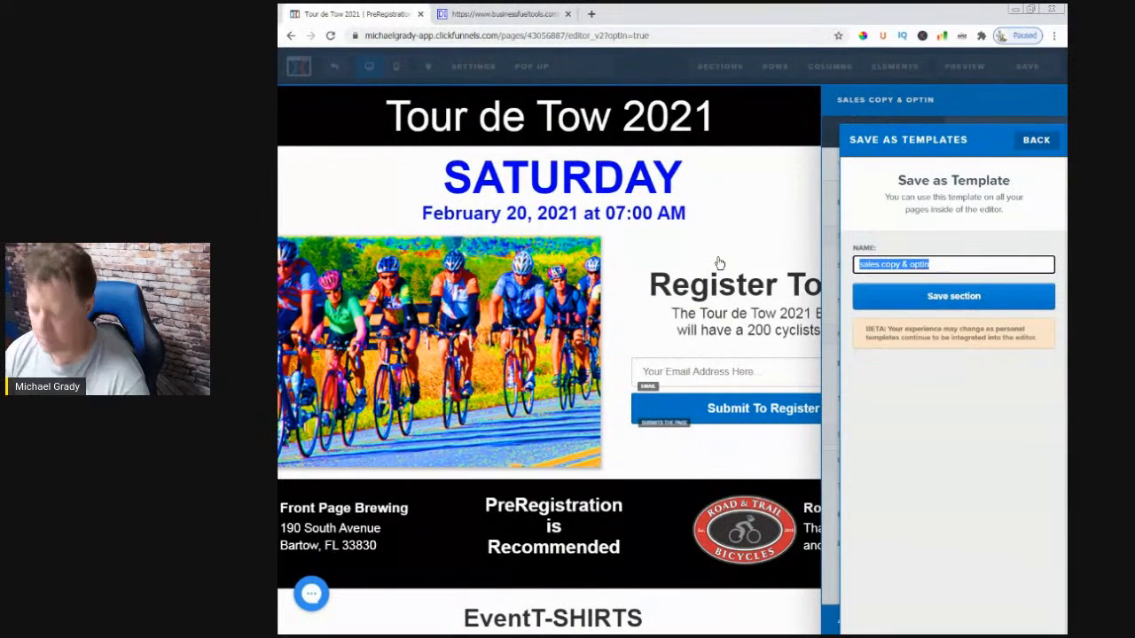
pyautogui.write('T')
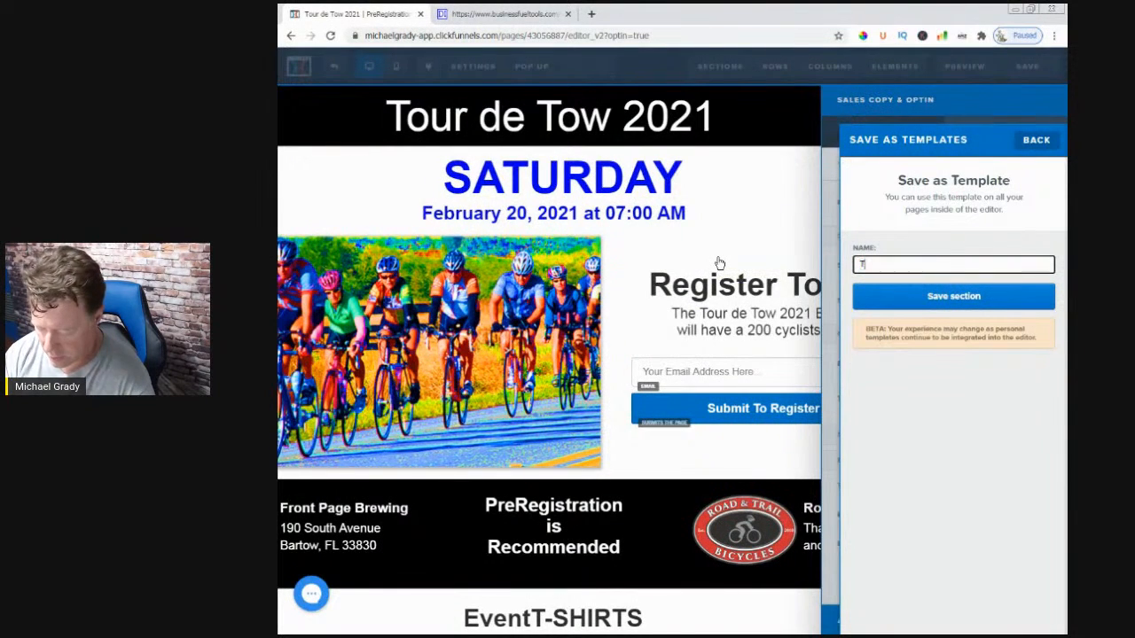
pyautogui.write('our De T')
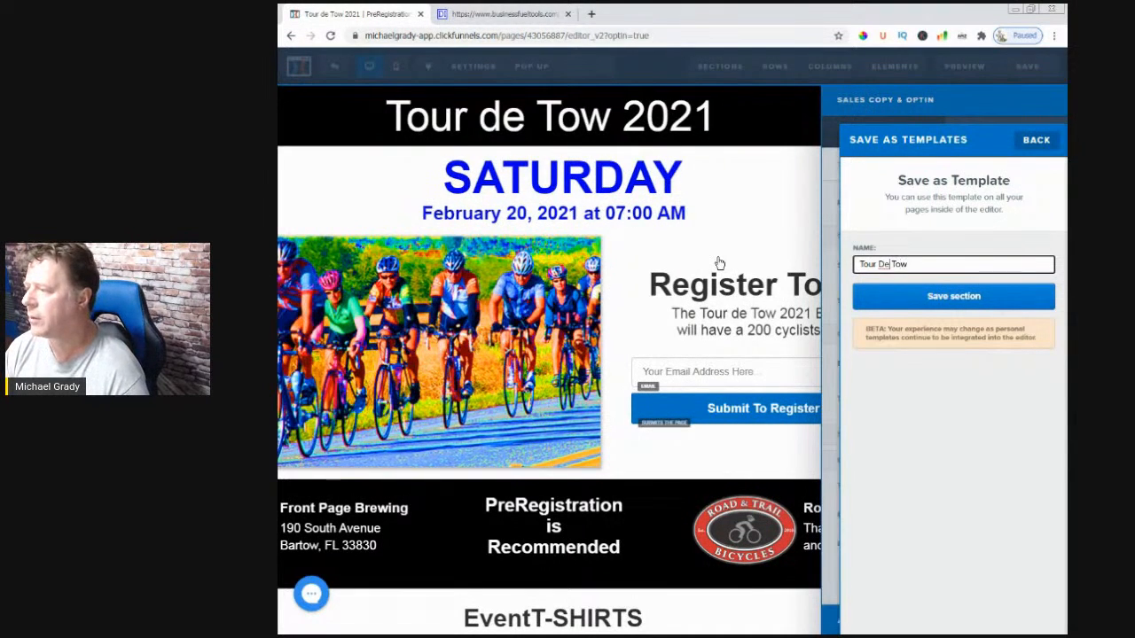
pyautogui.write('ow')
pyautogui.press('Home')
pyautogui.write('HEADER ')
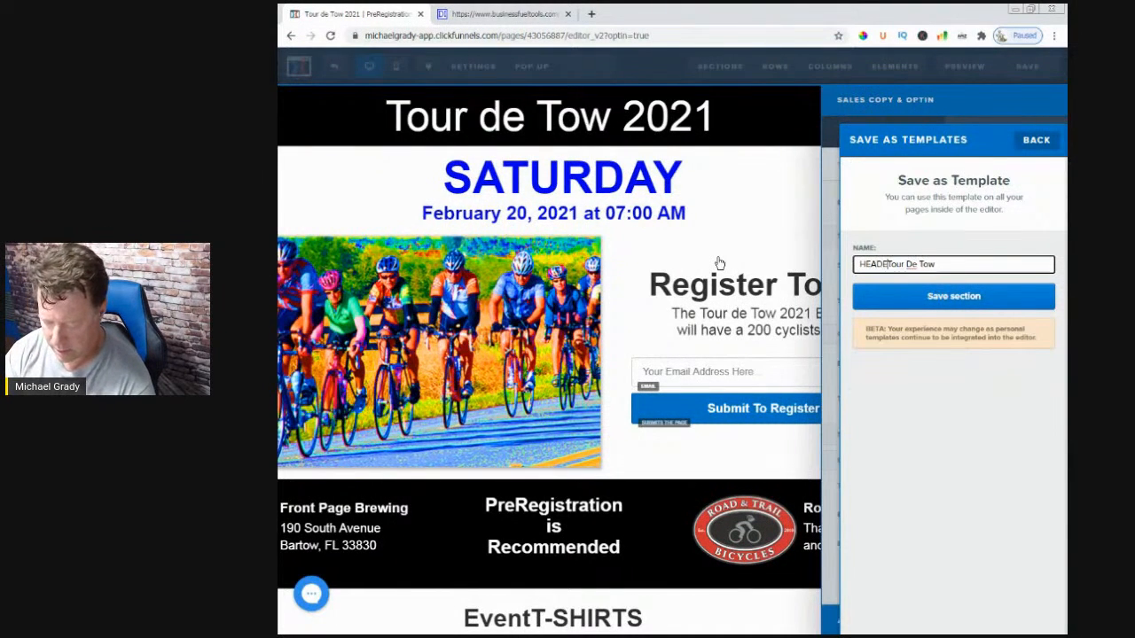
pyautogui.write('-')
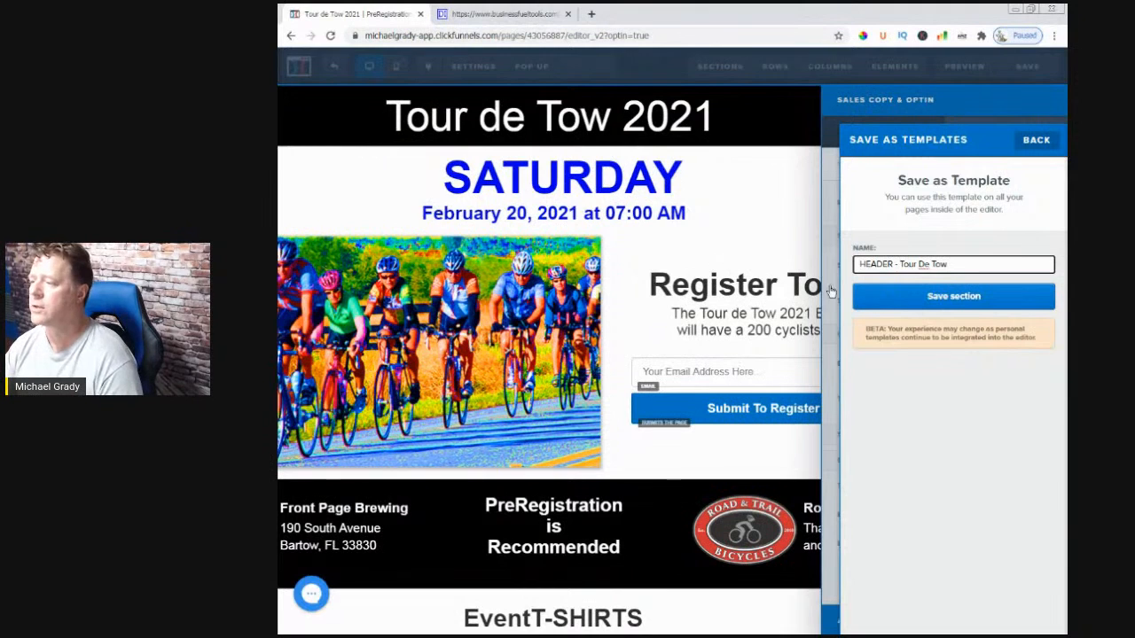
pyautogui.click(926, 302)
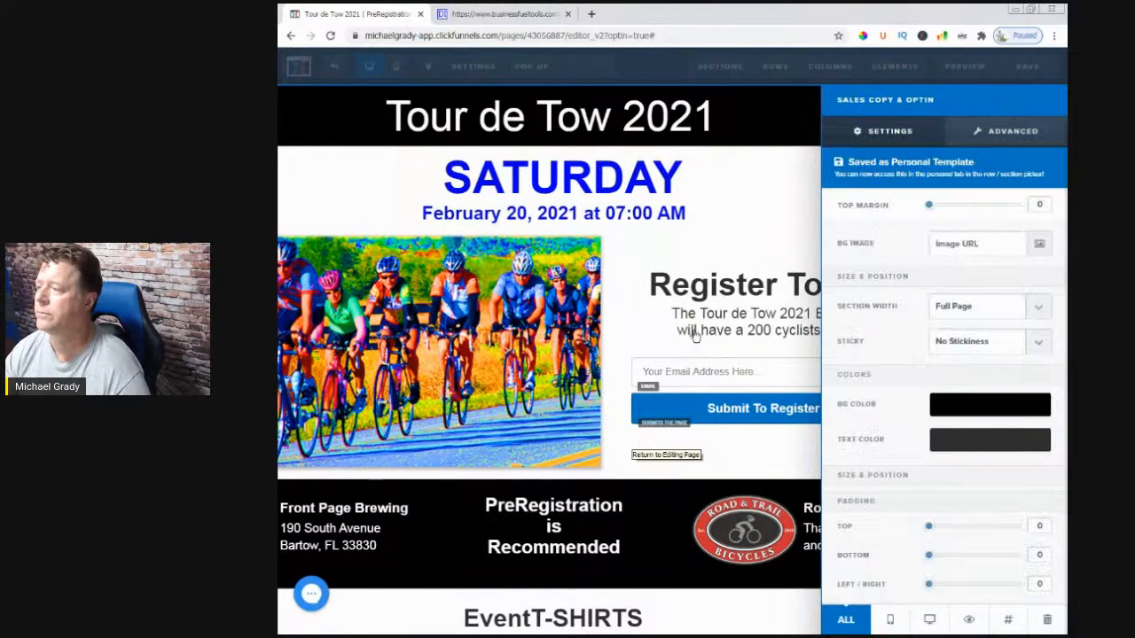
pyautogui.click(748, 240)
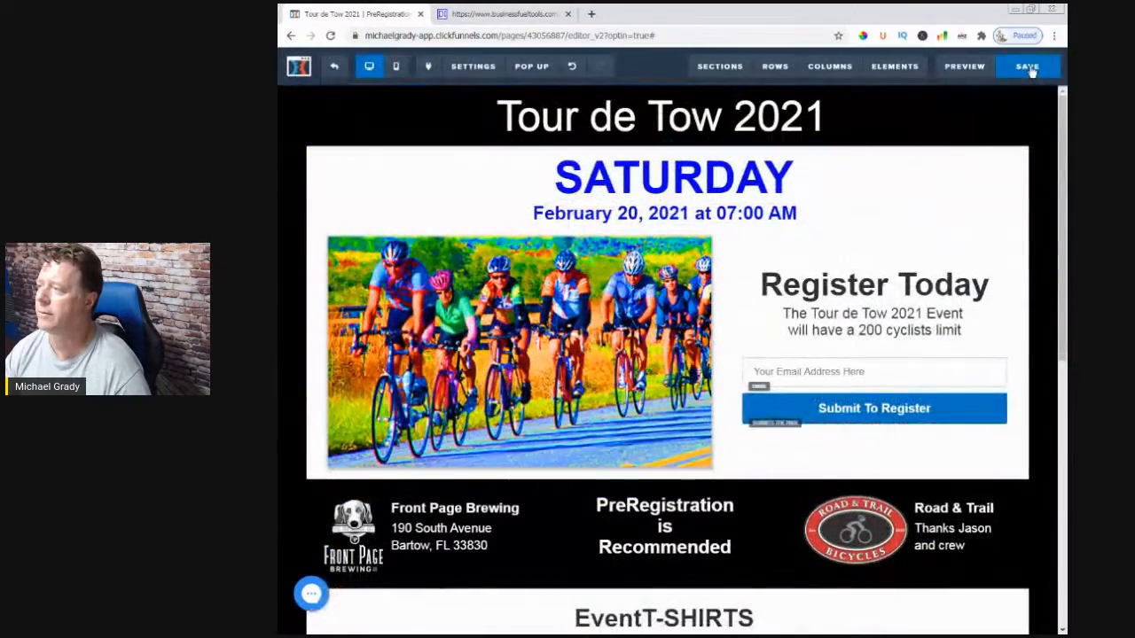
# - Save the optin page, then reopen the Payment step's checkout page in the editor
pyautogui.click(1027, 66)
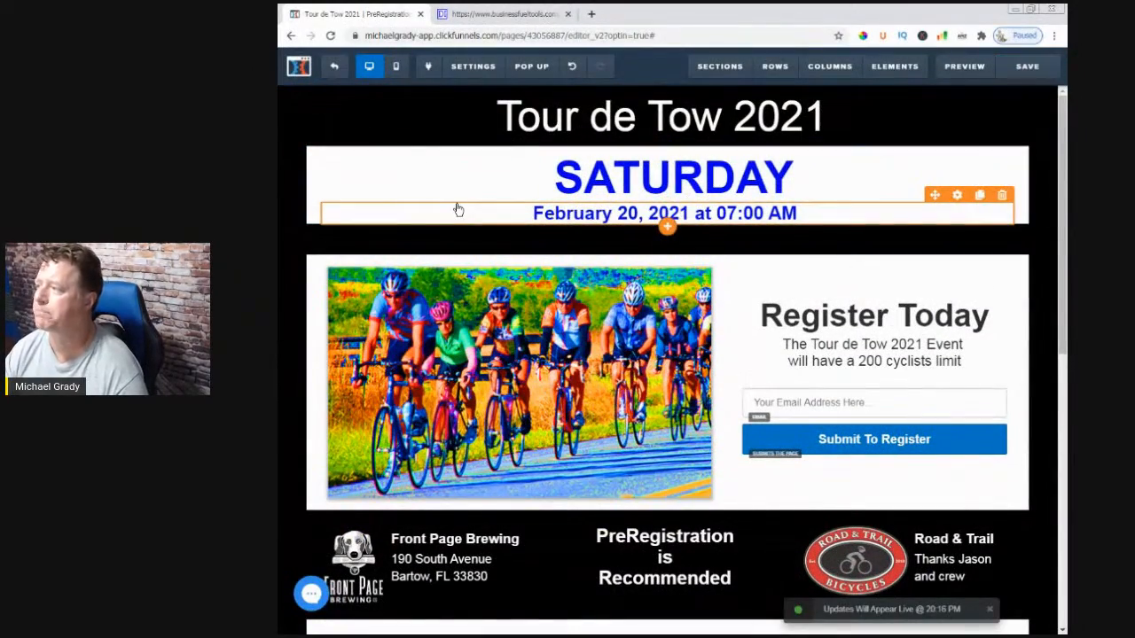
pyautogui.click(334, 70)
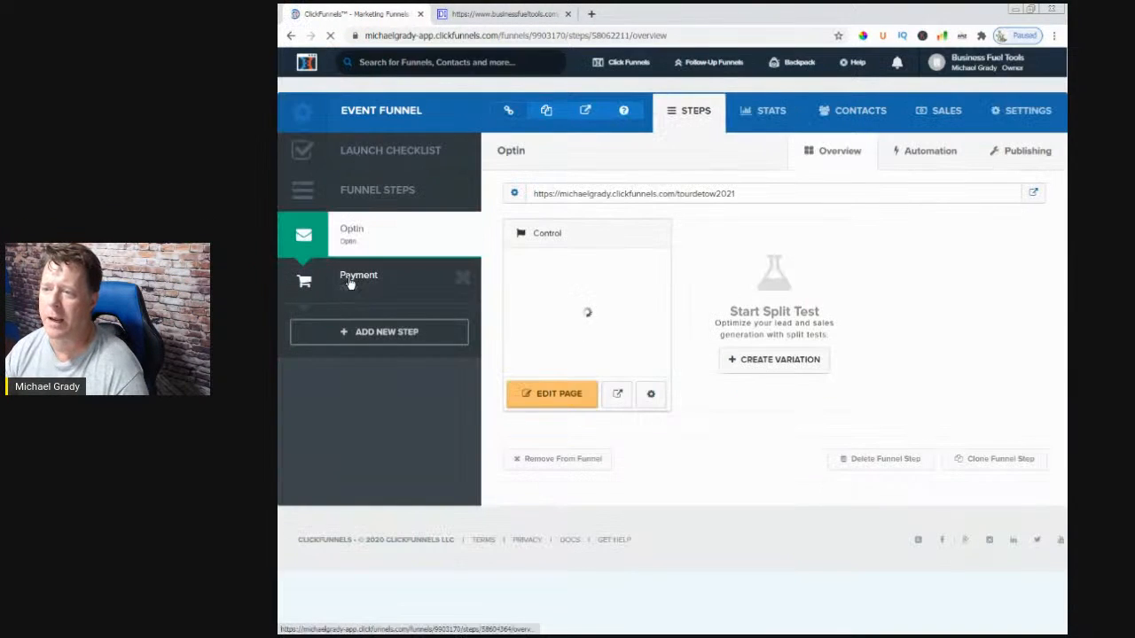
pyautogui.click(360, 281)
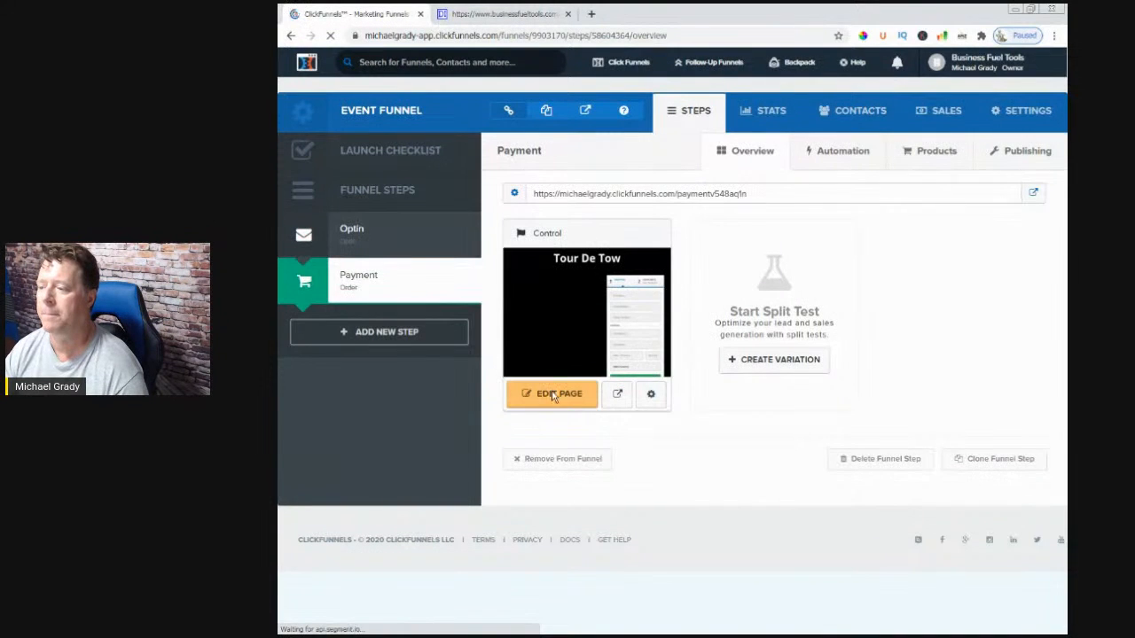
pyautogui.click(555, 398)
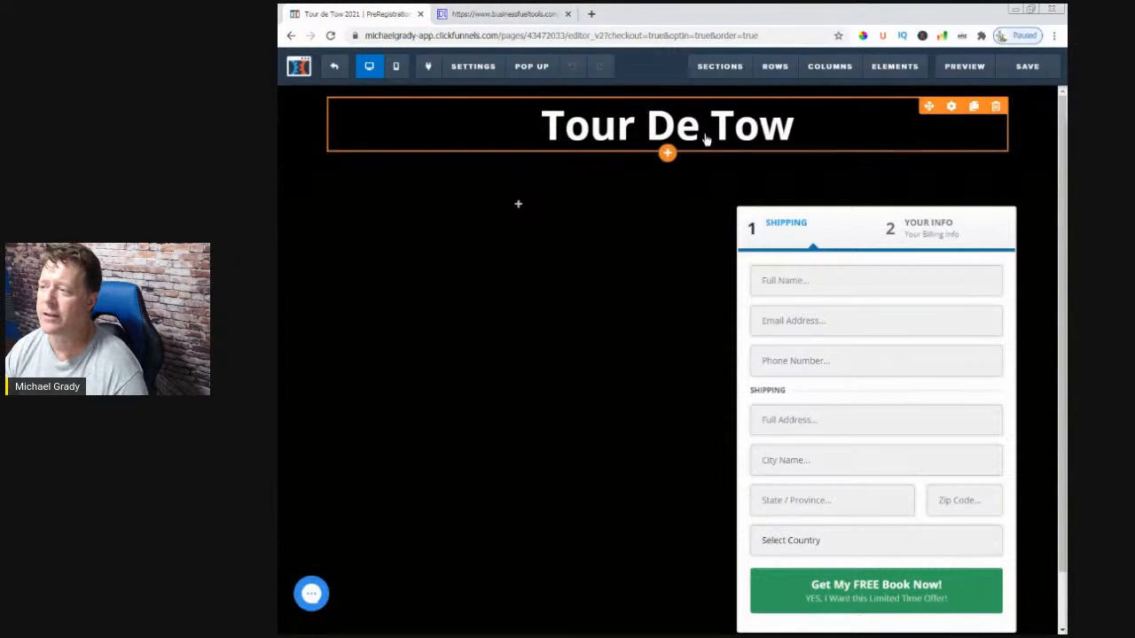
pyautogui.moveTo(712, 80)
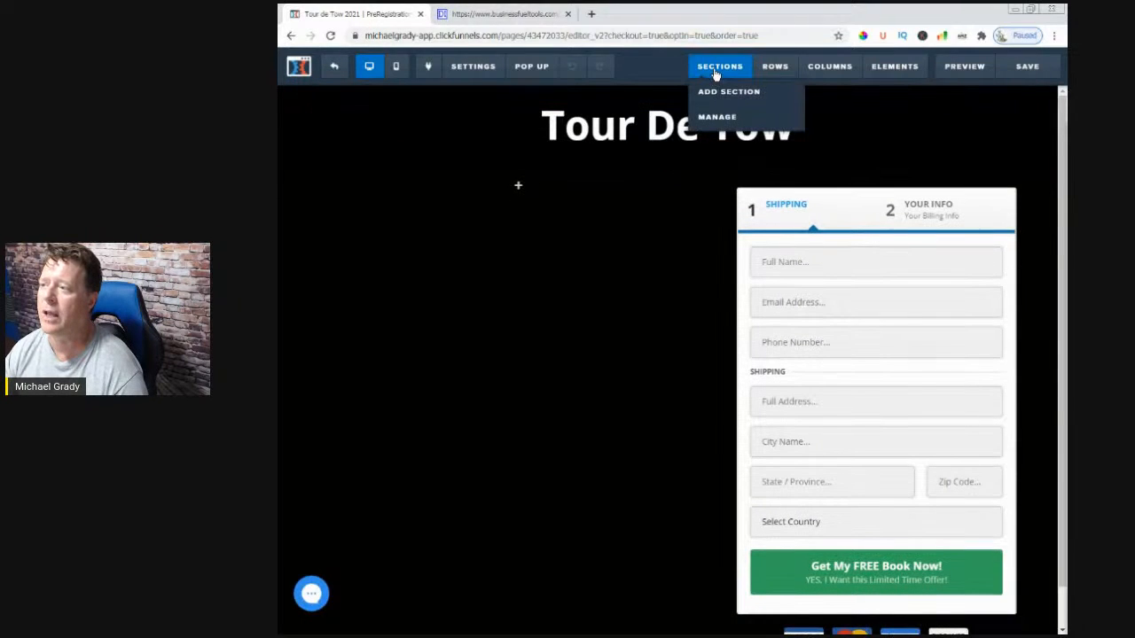
# - Place the saved 'HEADER - Tour De Tow' section at the page top and delete the old headline row
pyautogui.click(718, 94)
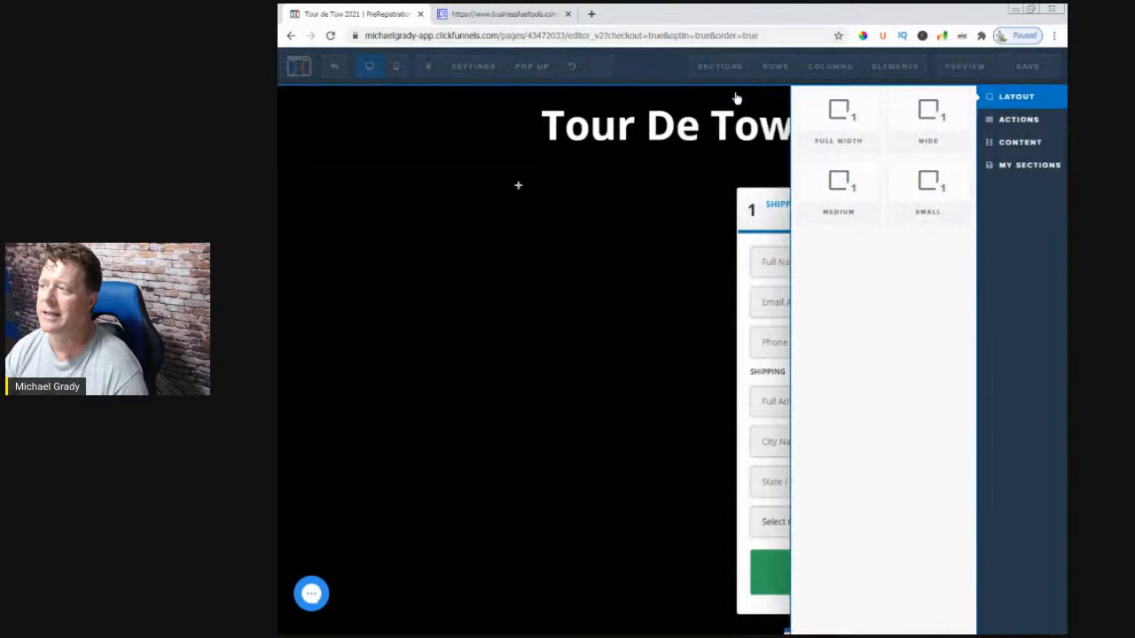
pyautogui.click(1012, 166)
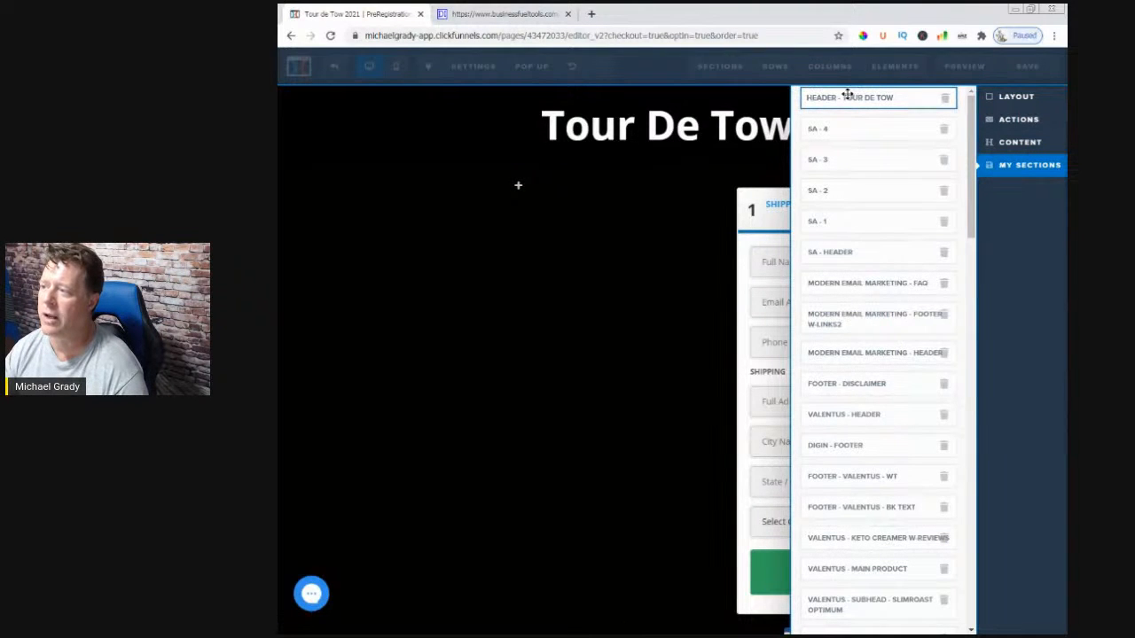
pyautogui.moveTo(659, 93); pyautogui.dragTo(662, 96)
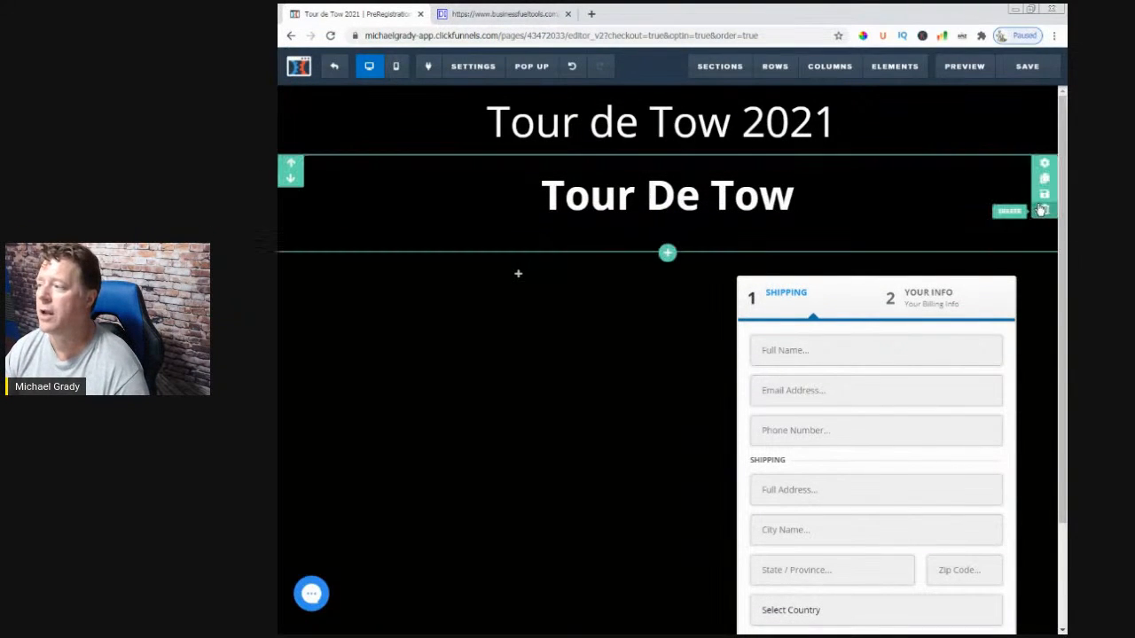
pyautogui.click(1044, 212)
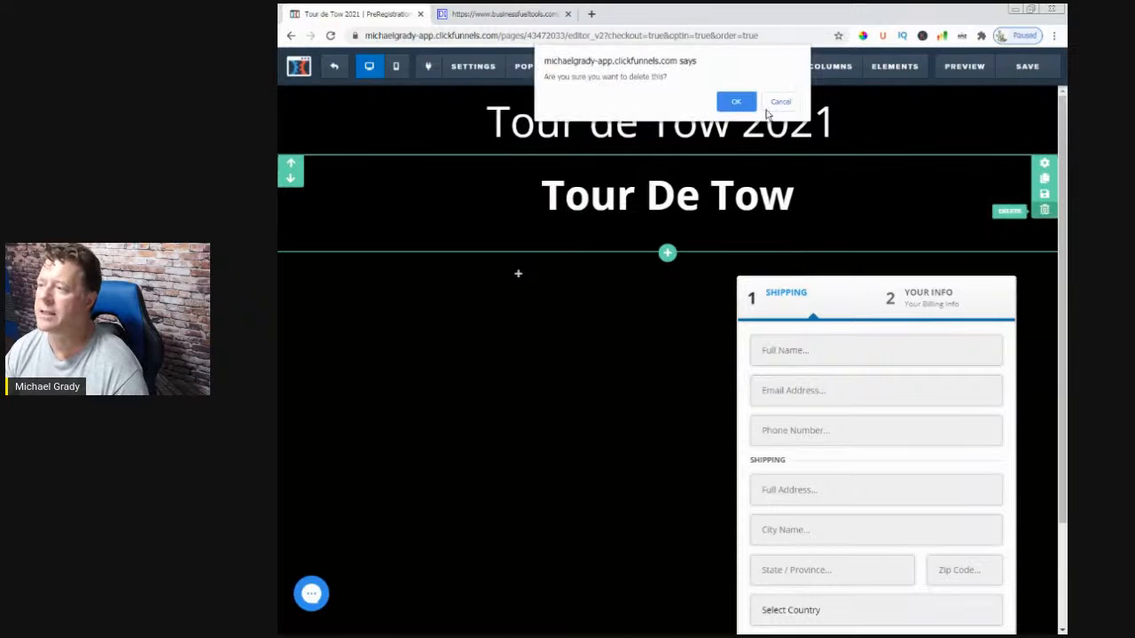
pyautogui.click(741, 102)
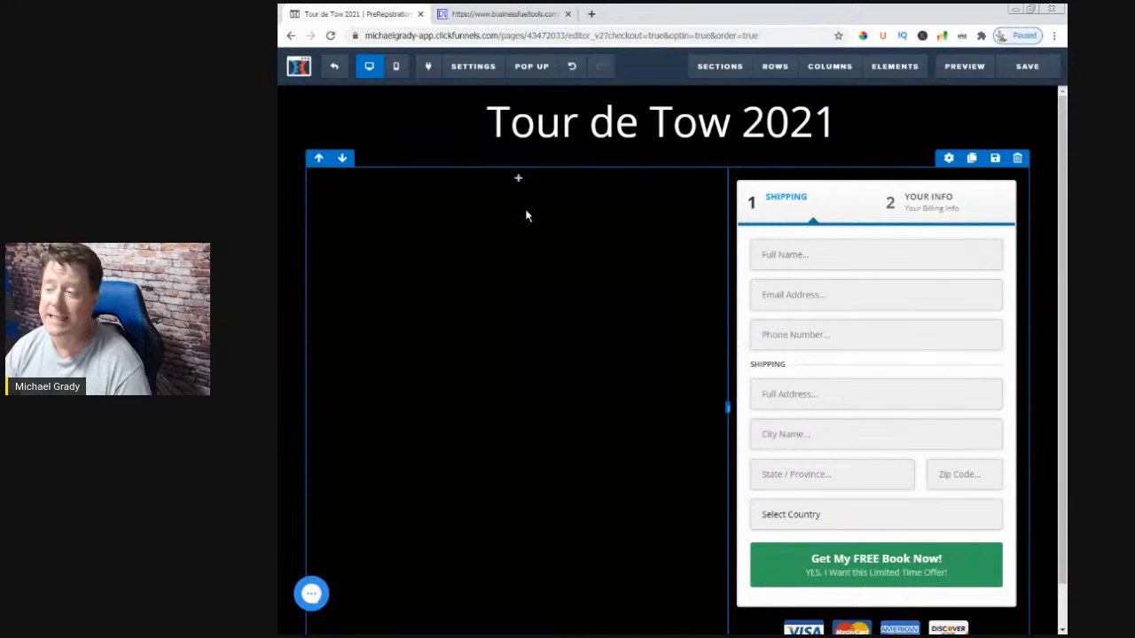
# - Insert an image element in the left column and set it to the tourdetow cycling photo
pyautogui.click(520, 181)
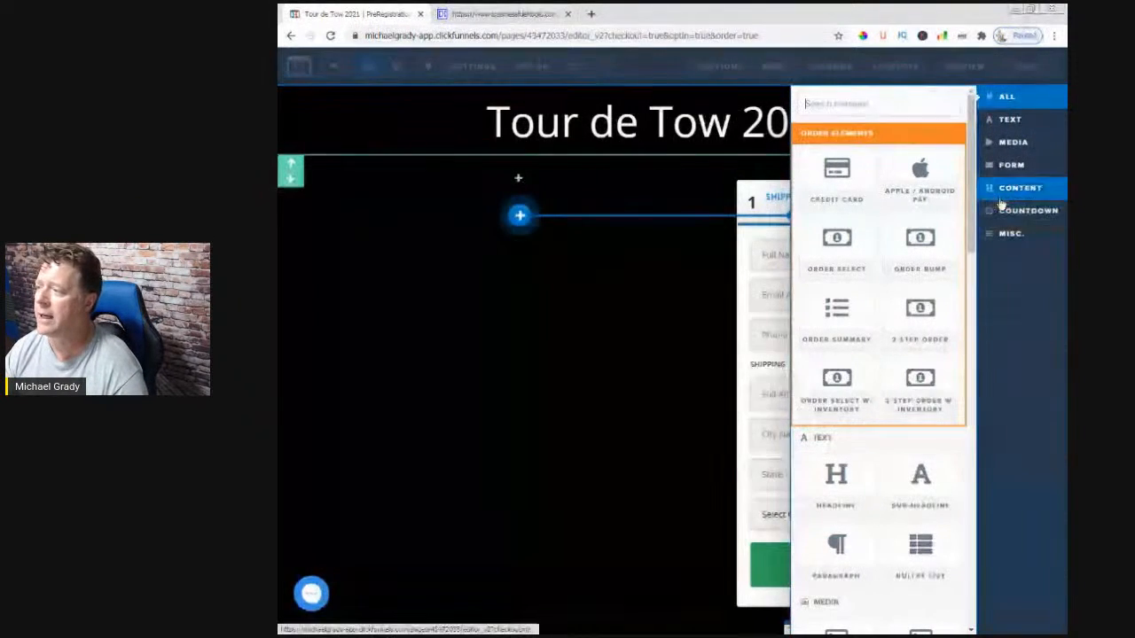
pyautogui.click(1018, 145)
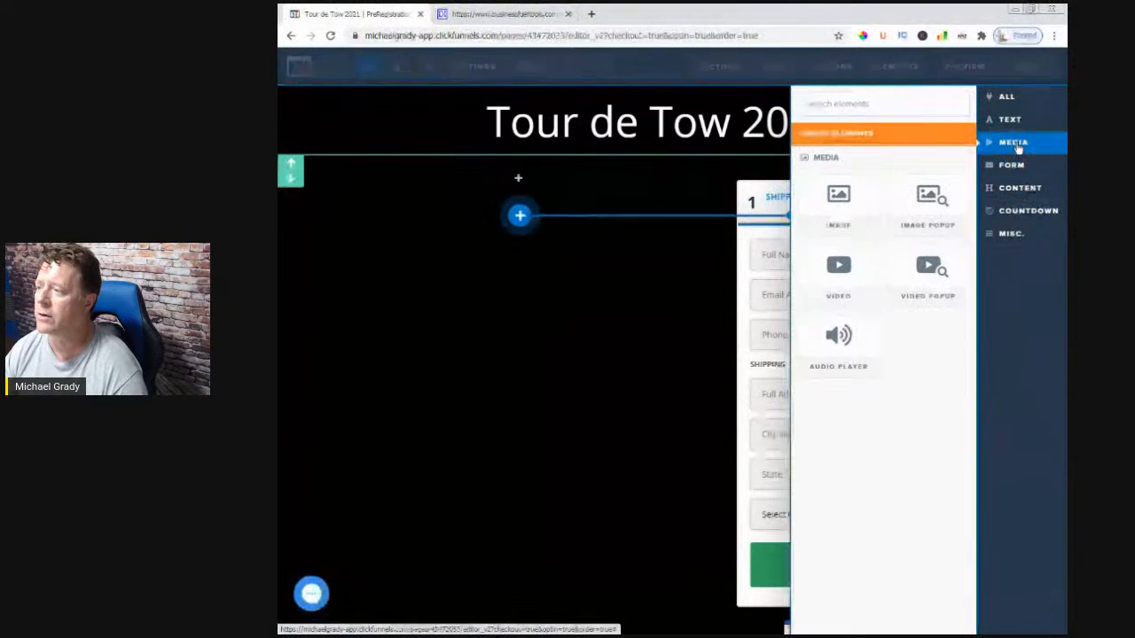
pyautogui.moveTo(798, 443); pyautogui.dragTo(577, 458)
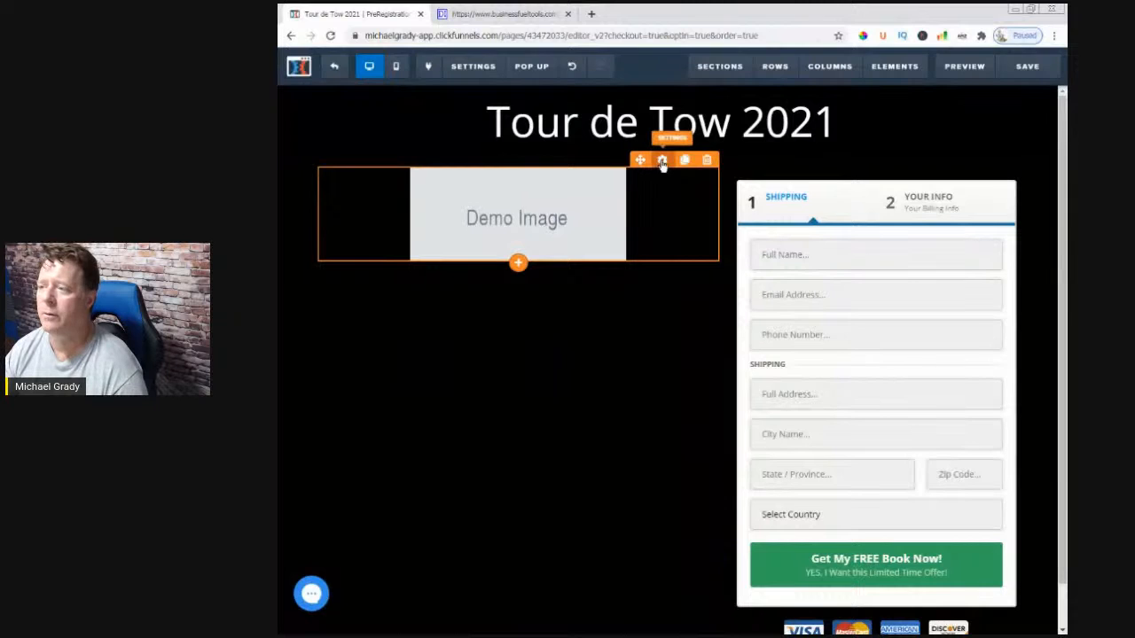
pyautogui.click(663, 161)
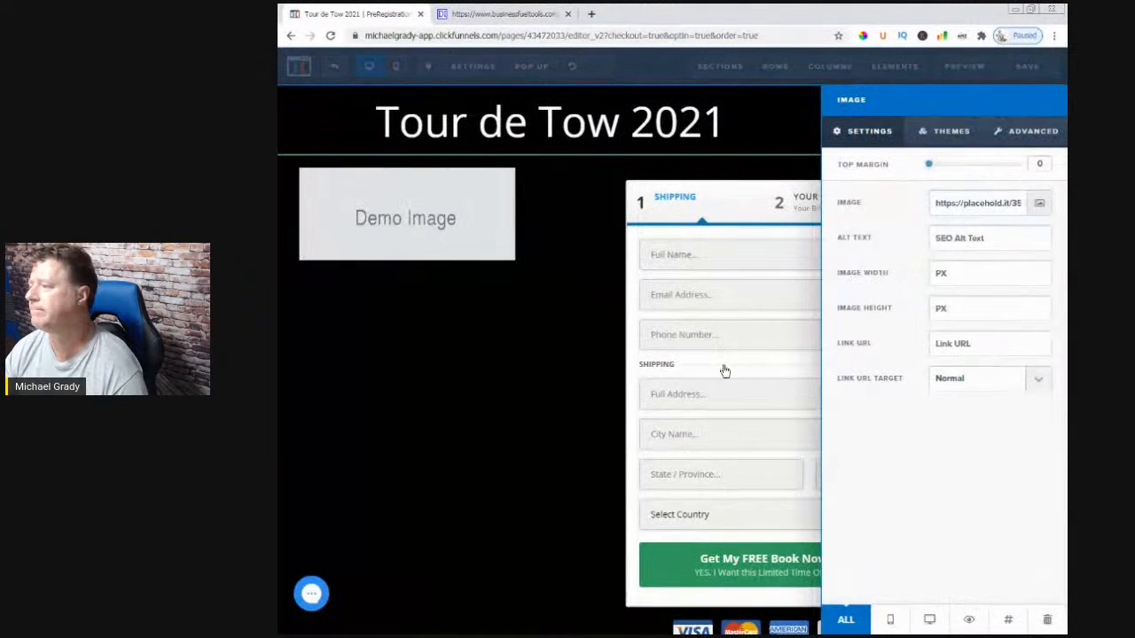
pyautogui.click(1037, 203)
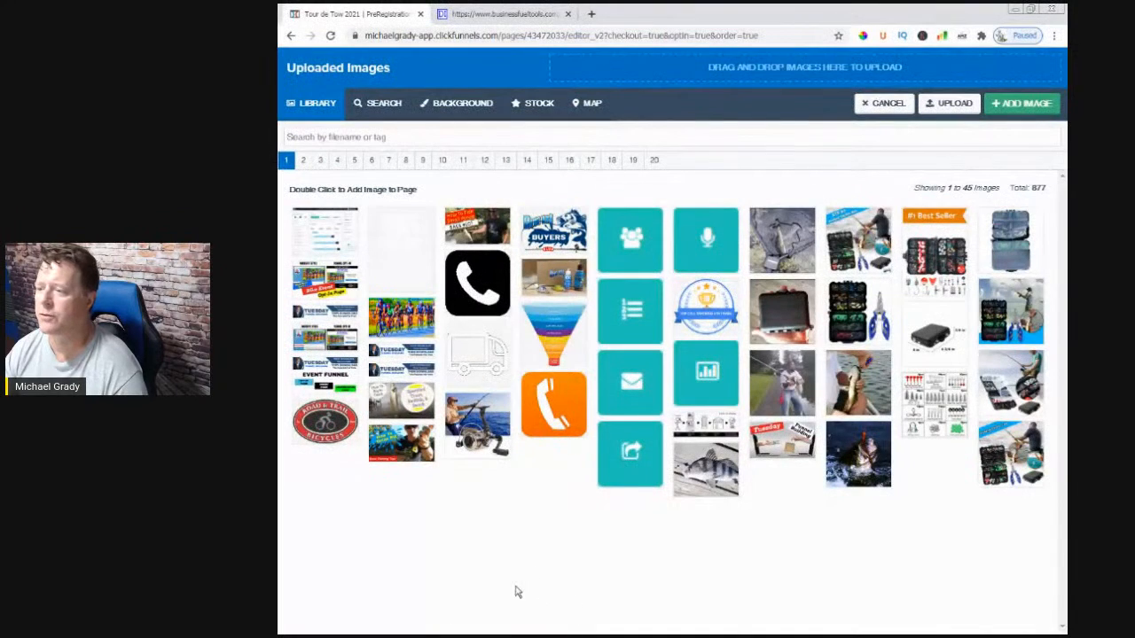
pyautogui.click(409, 321)
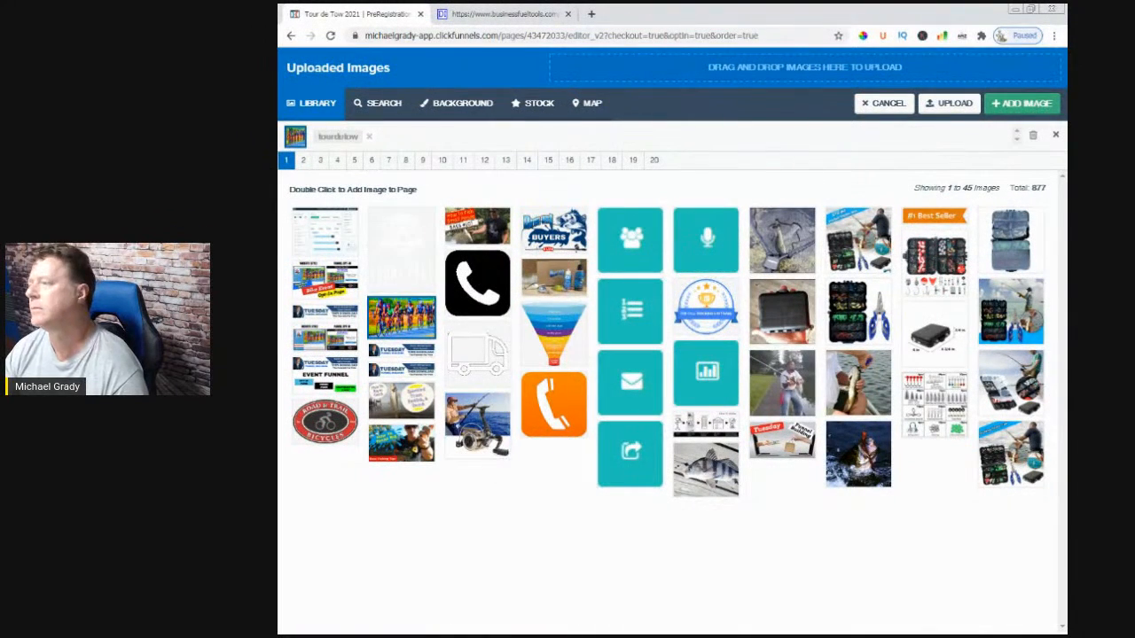
pyautogui.click(1020, 104)
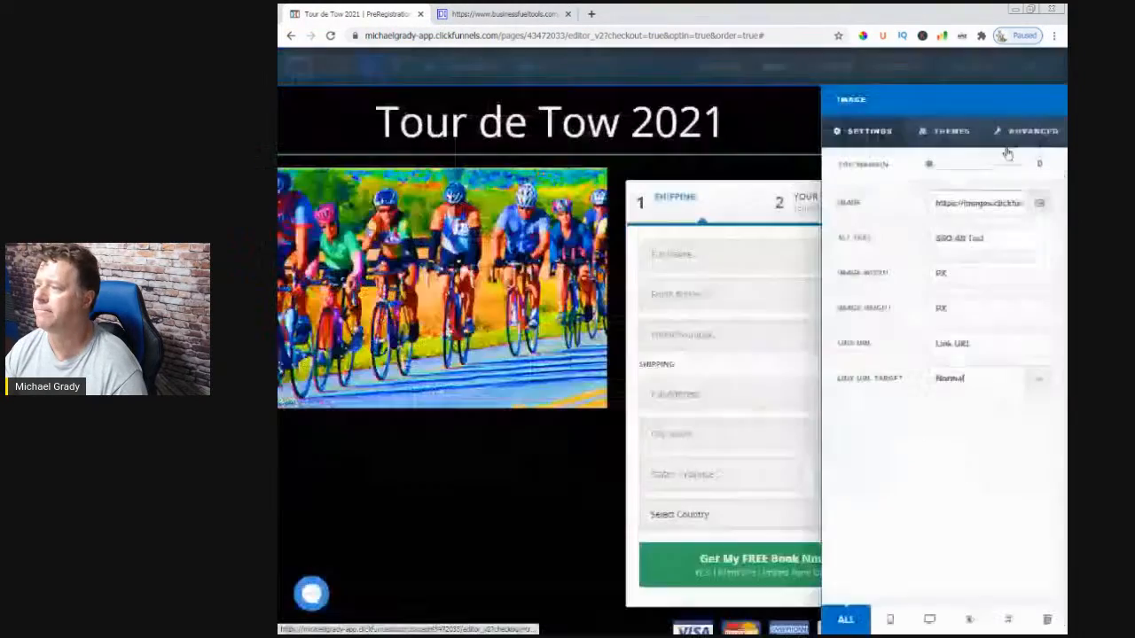
pyautogui.click(445, 595)
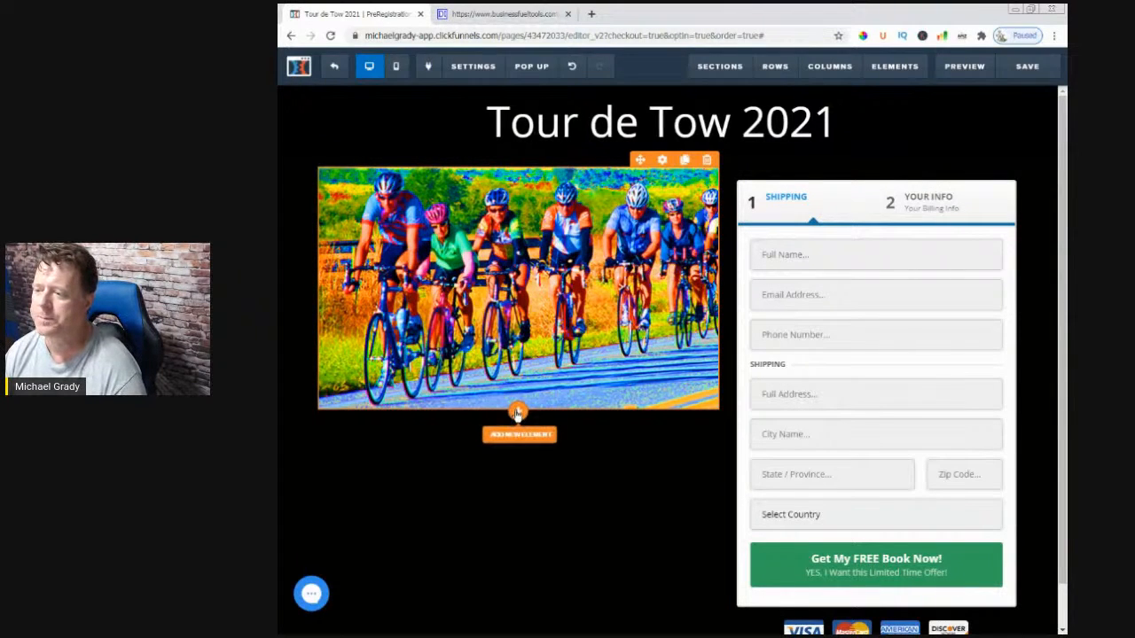
# - Add an Order Select w/ Inventory element beneath the cycling photo
pyautogui.click(516, 414)
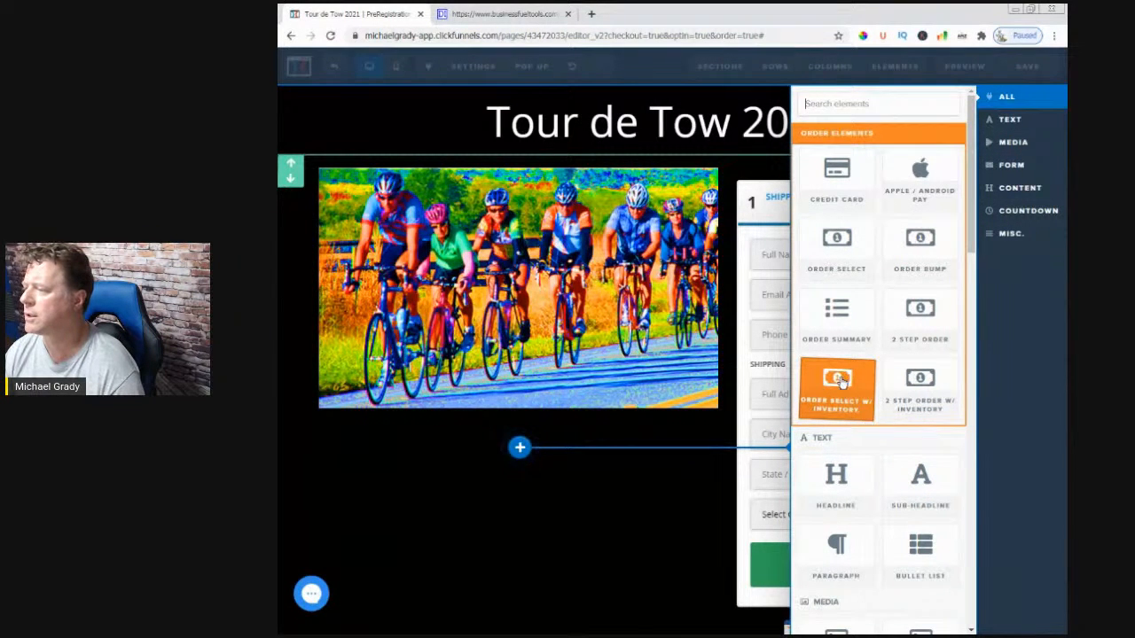
pyautogui.moveTo(761, 340); pyautogui.dragTo(530, 417)
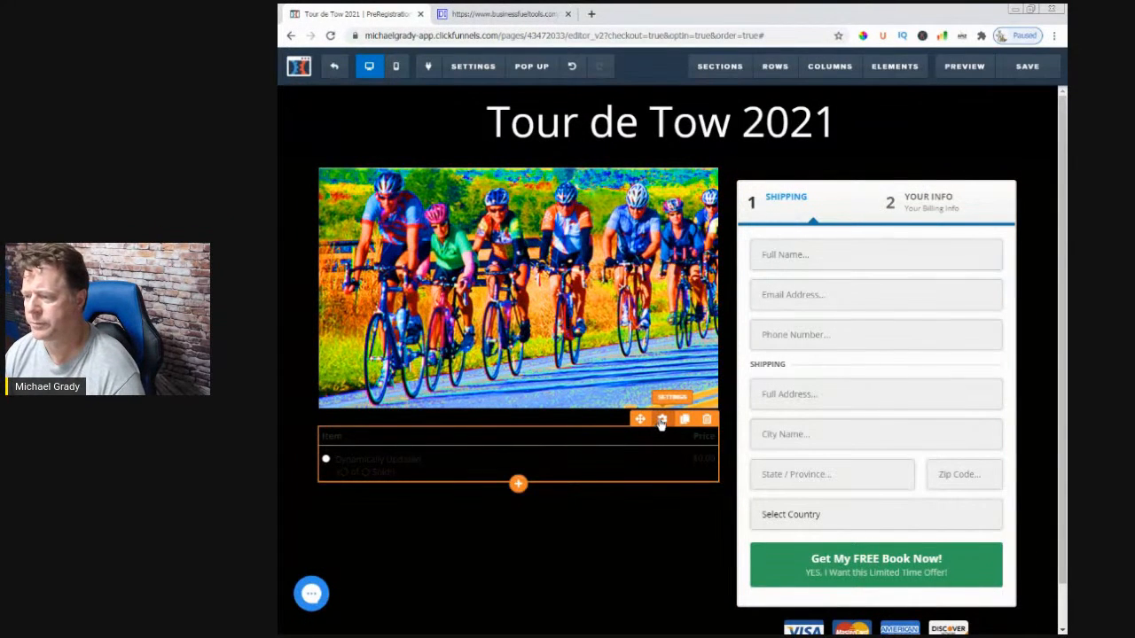
pyautogui.click(660, 421)
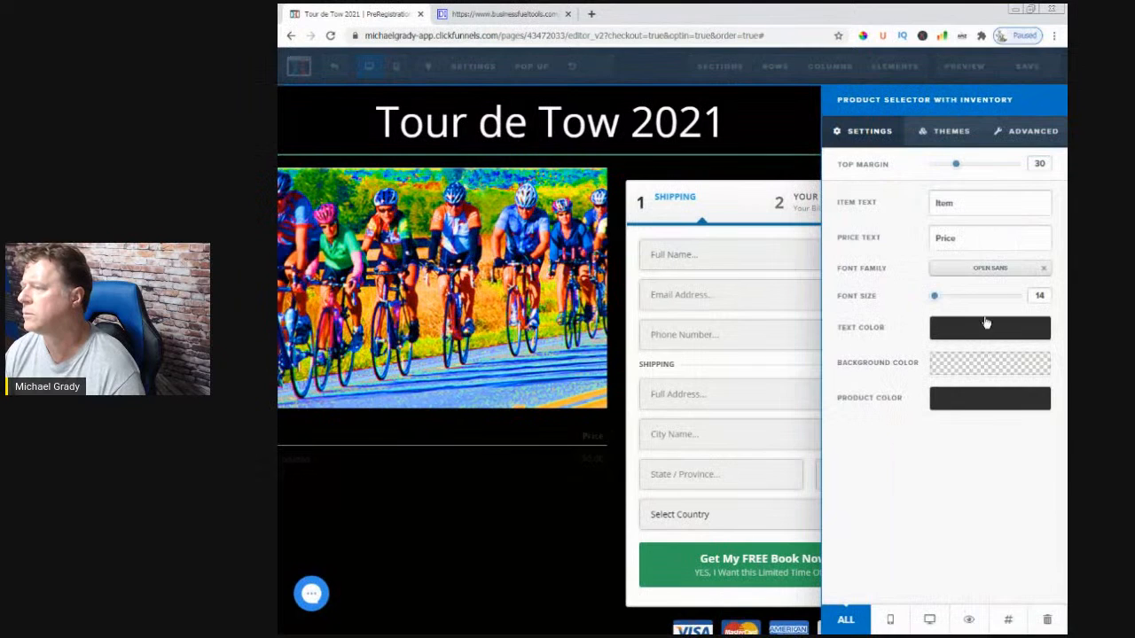
# - Give the product selector white text, a white price bar and a black table background
pyautogui.click(981, 333)
pyautogui.click(917, 372)
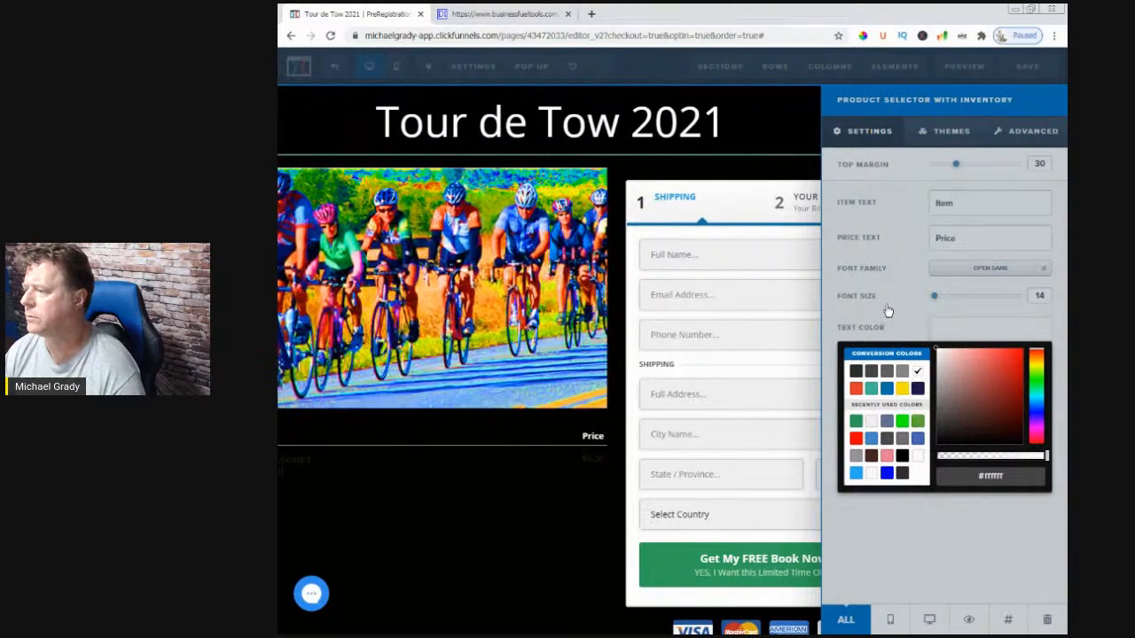
pyautogui.click(920, 337)
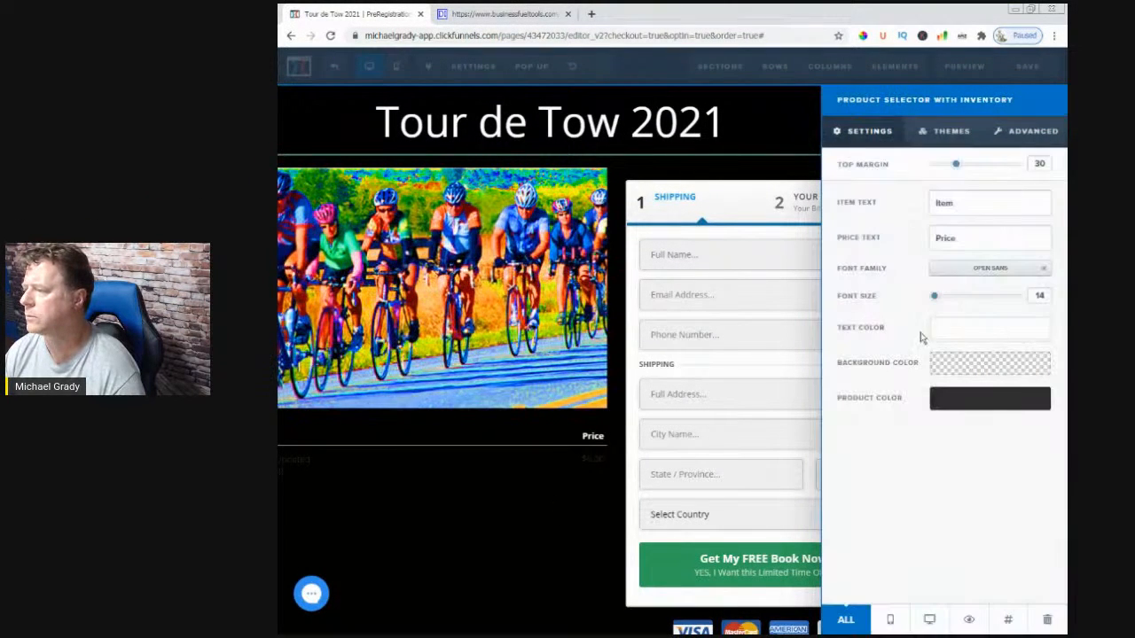
pyautogui.click(942, 372)
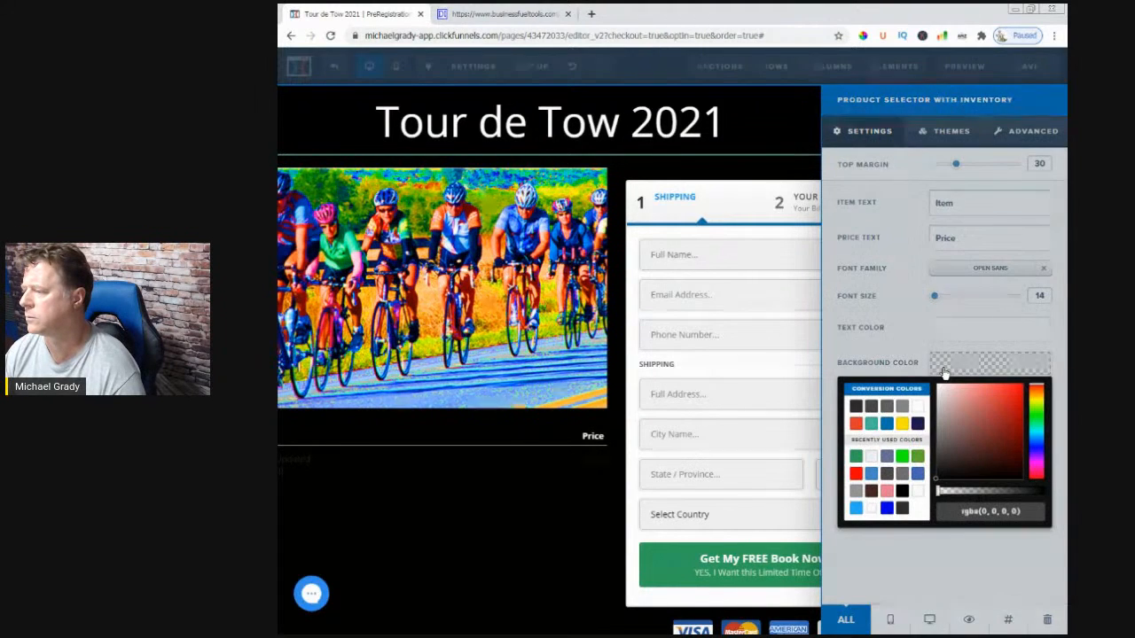
pyautogui.click(916, 407)
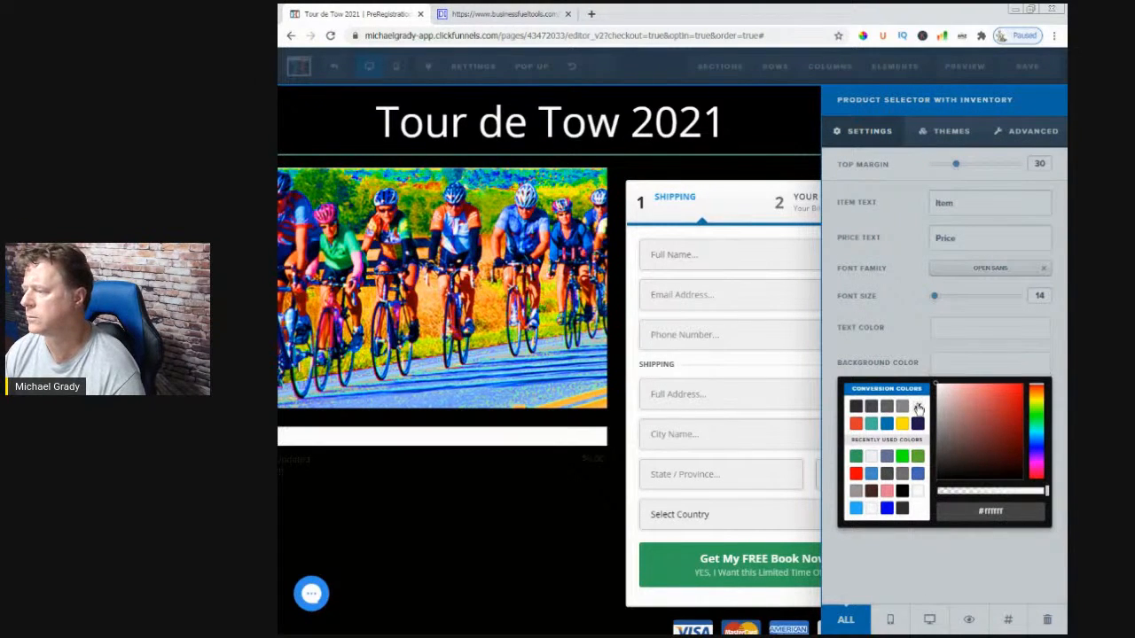
pyautogui.click(901, 492)
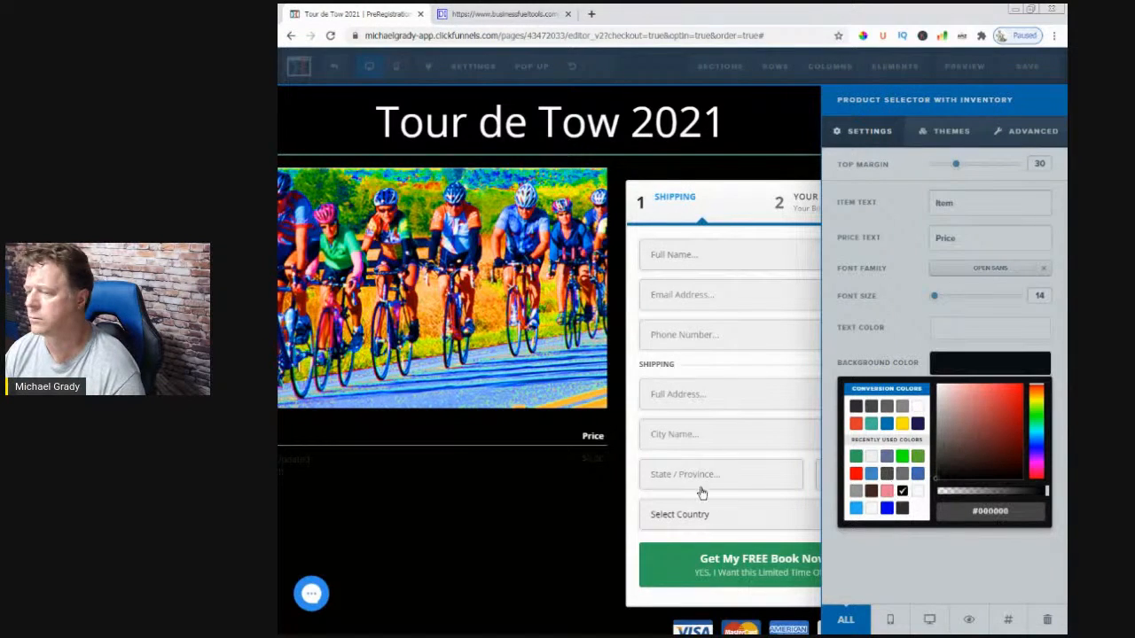
pyautogui.click(529, 490)
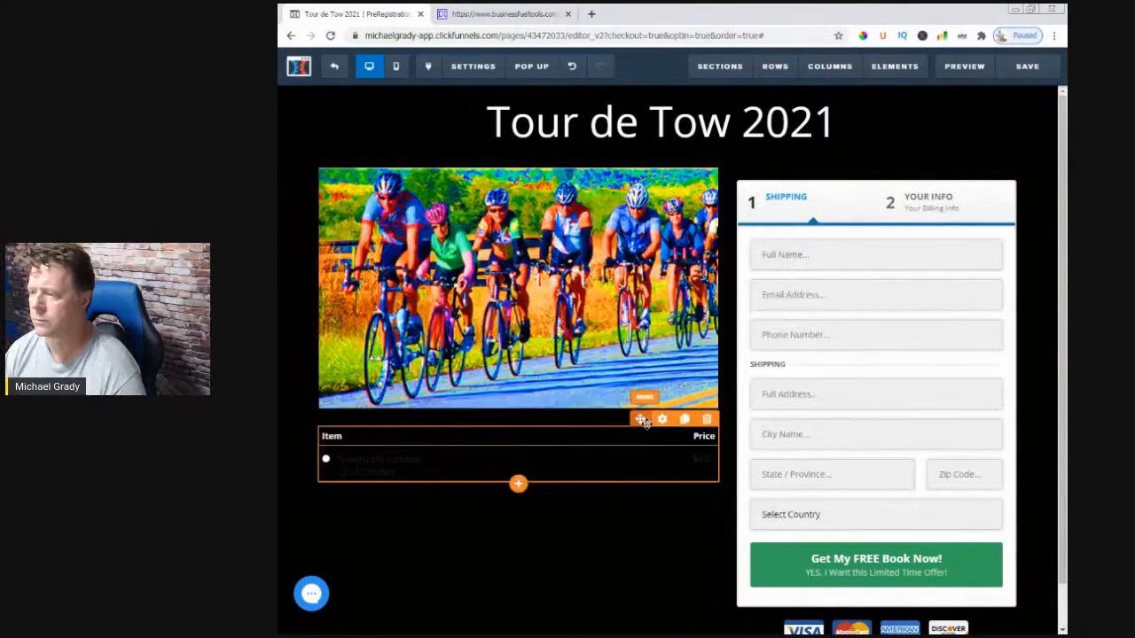
# - Move the product selector above the shipping form and make the two-column row background white
pyautogui.moveTo(637, 418); pyautogui.dragTo(823, 255)
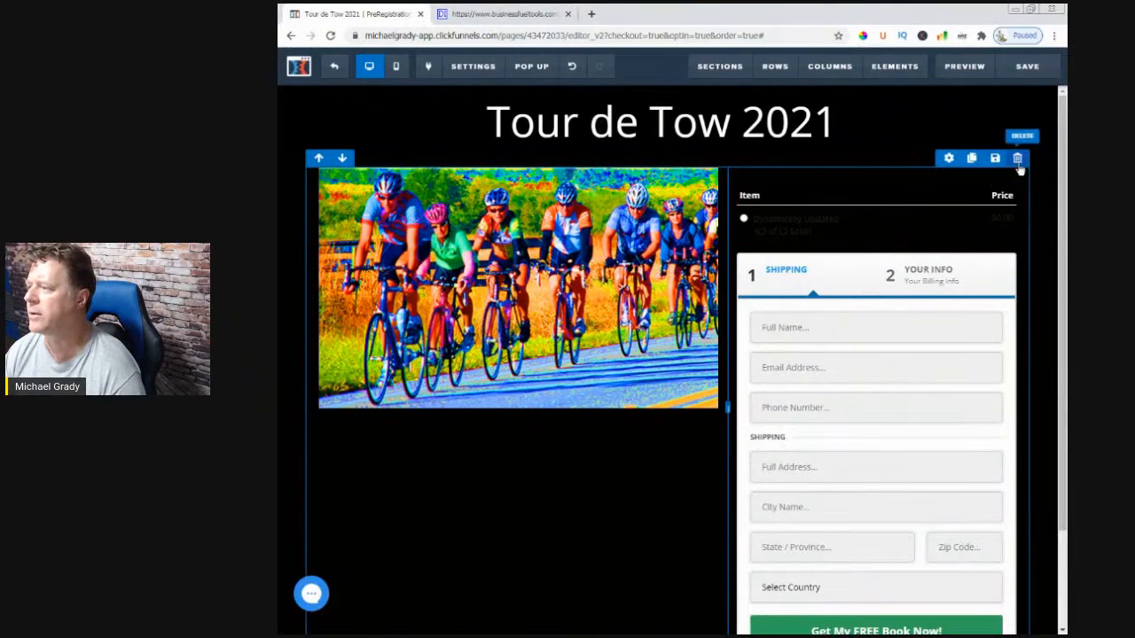
pyautogui.click(949, 160)
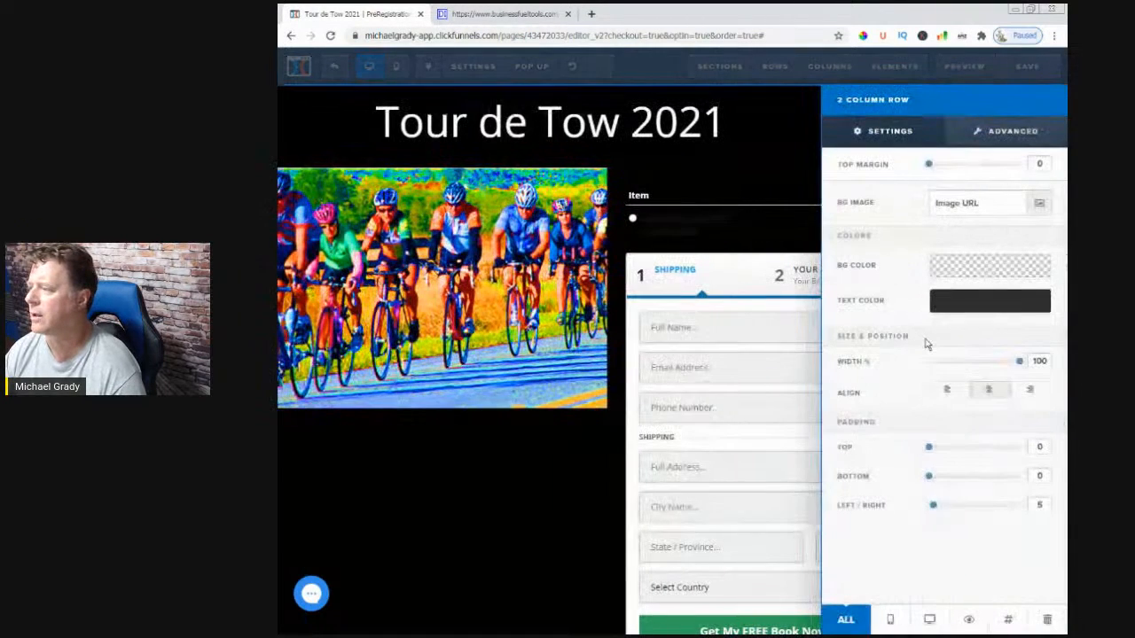
pyautogui.click(956, 266)
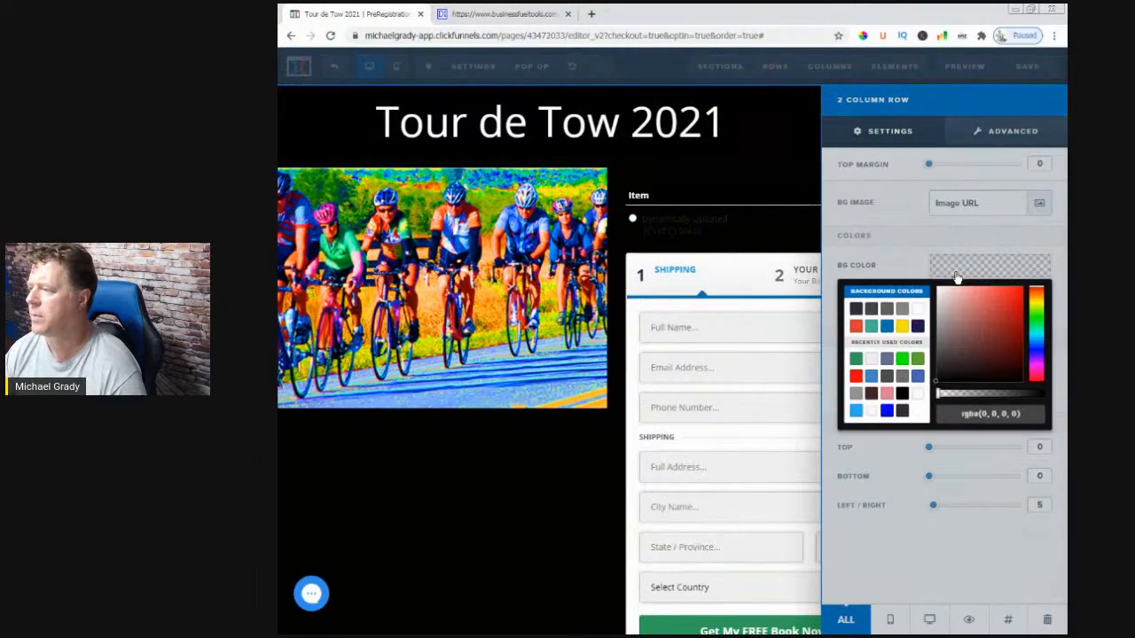
pyautogui.click(919, 309)
pyautogui.click(500, 514)
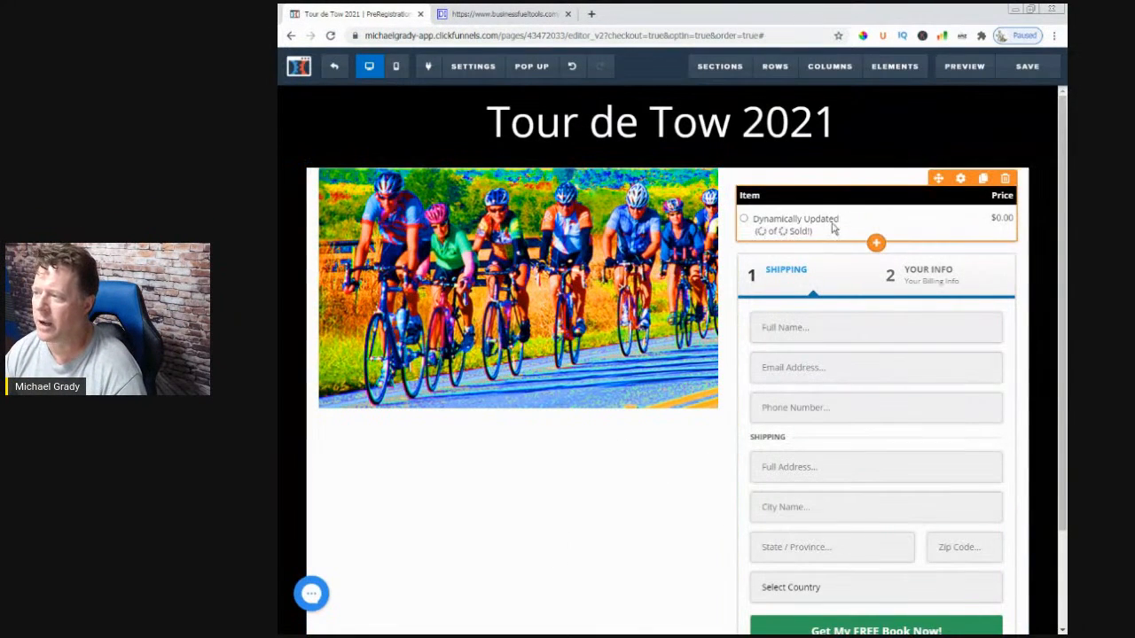
# - Save the Tour de Tow 2021 order page and exit back to the Payment step overview
pyautogui.click(1015, 69)
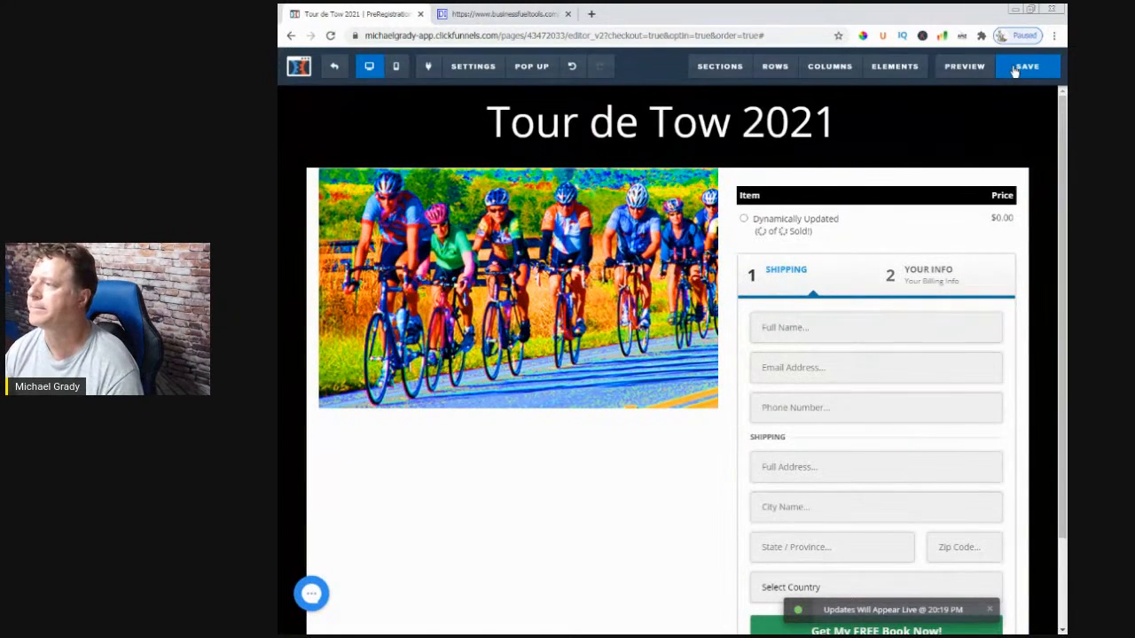
pyautogui.click(335, 75)
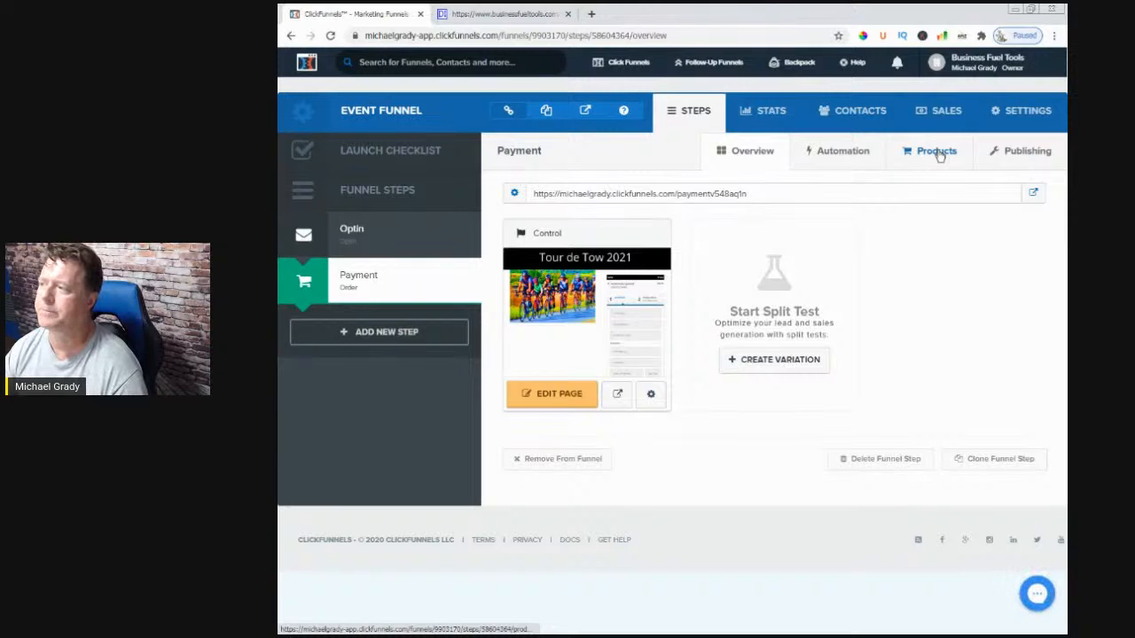
# - Add a new one-time product under Products using the Stripe integration and save its payment options
pyautogui.click(938, 152)
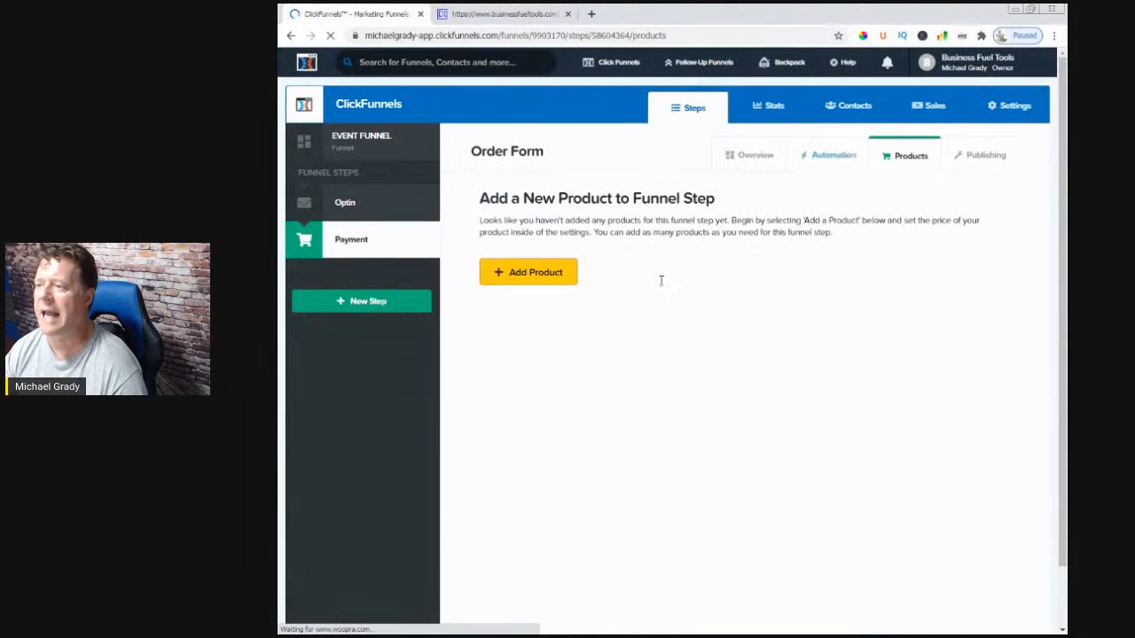
pyautogui.click(536, 281)
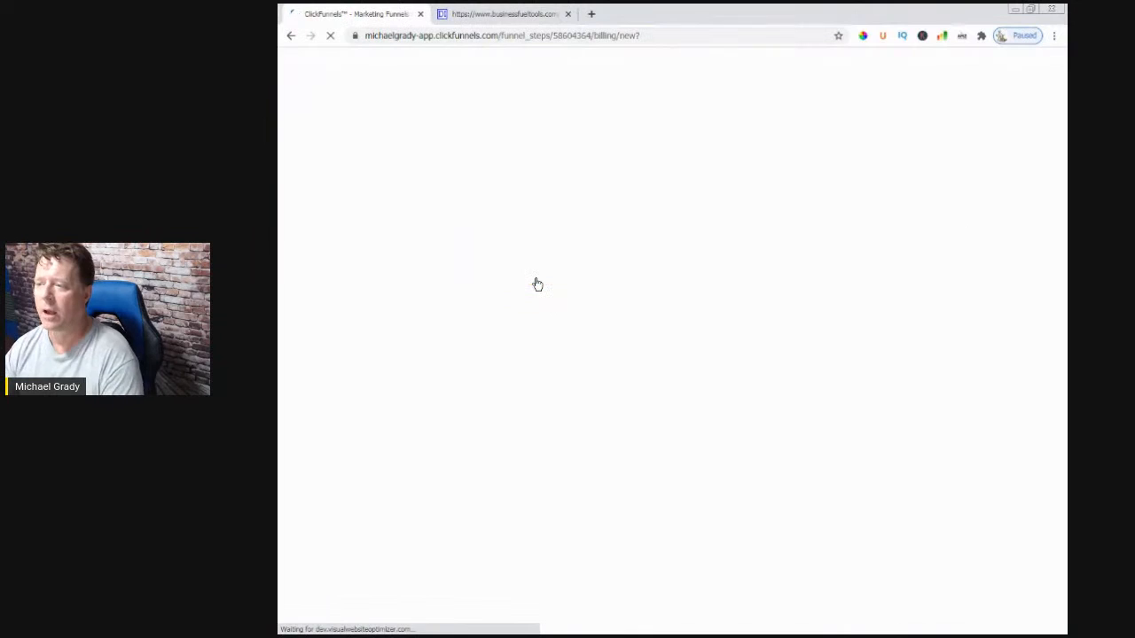
pyautogui.click(536, 287)
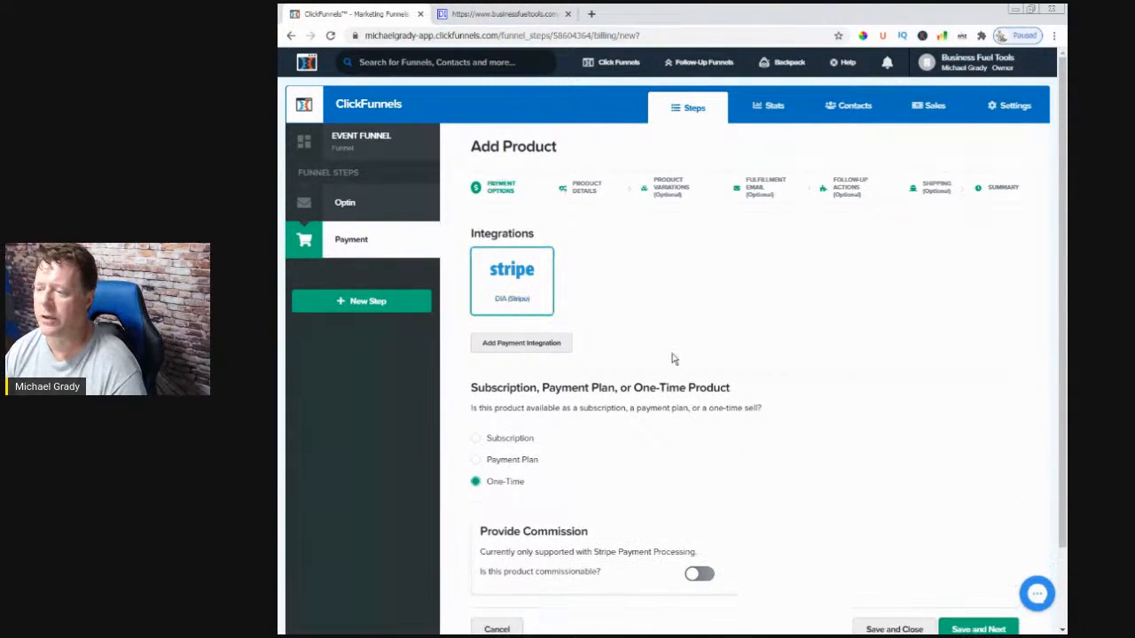
pyautogui.scroll(-2, 676, 372)
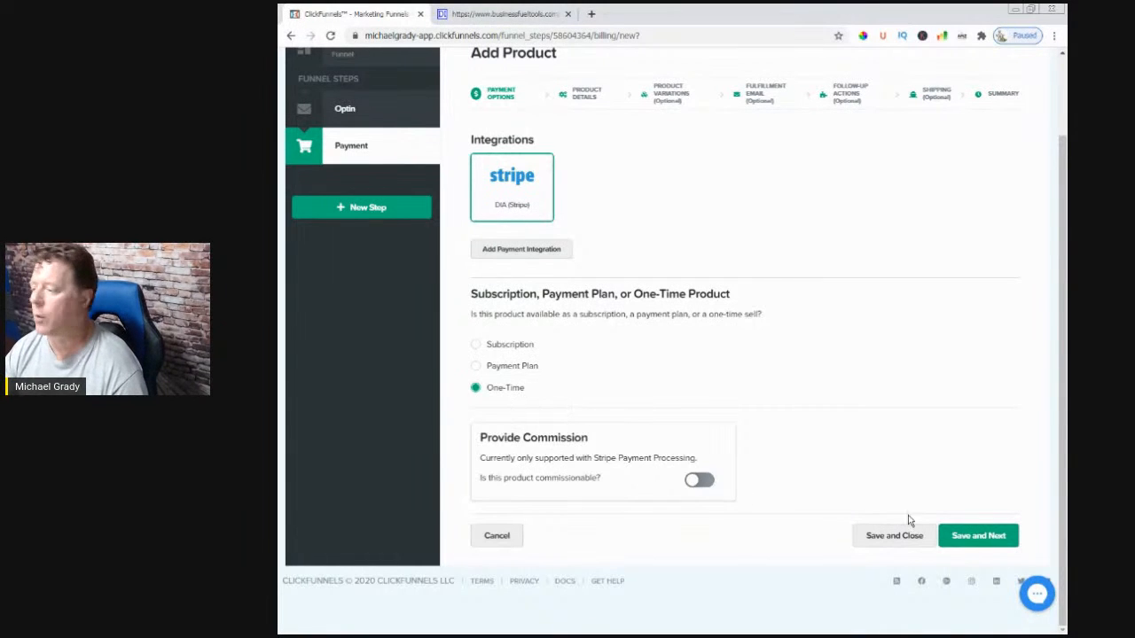
pyautogui.click(980, 537)
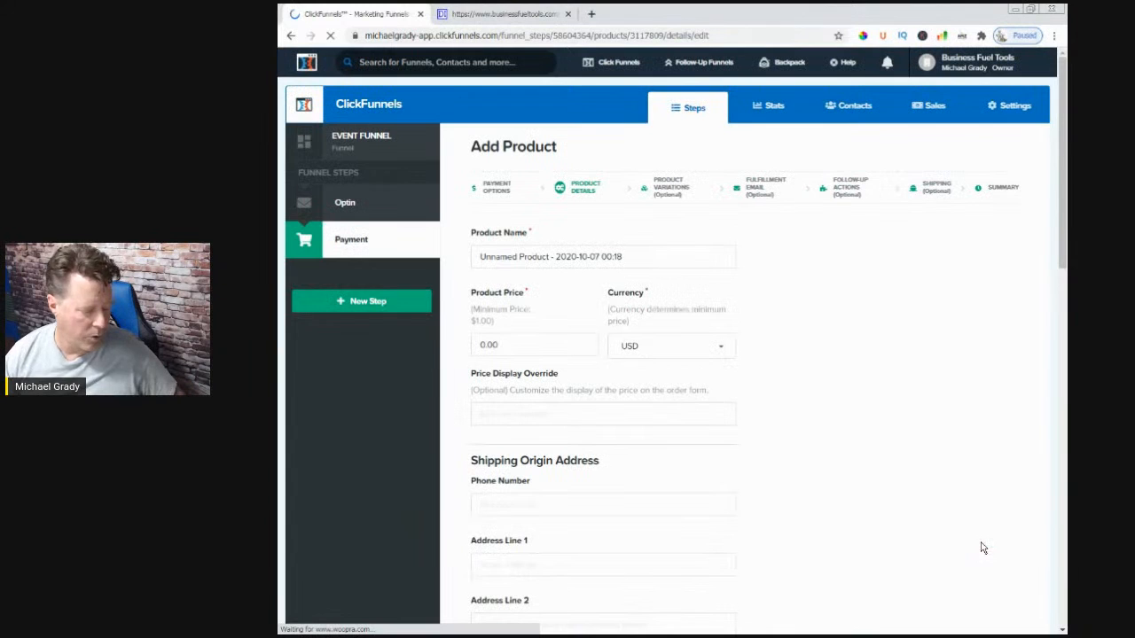
# - Rename the new product to 'Family'
pyautogui.click(556, 256)
pyautogui.moveTo(622, 256); pyautogui.dragTo(426, 257)
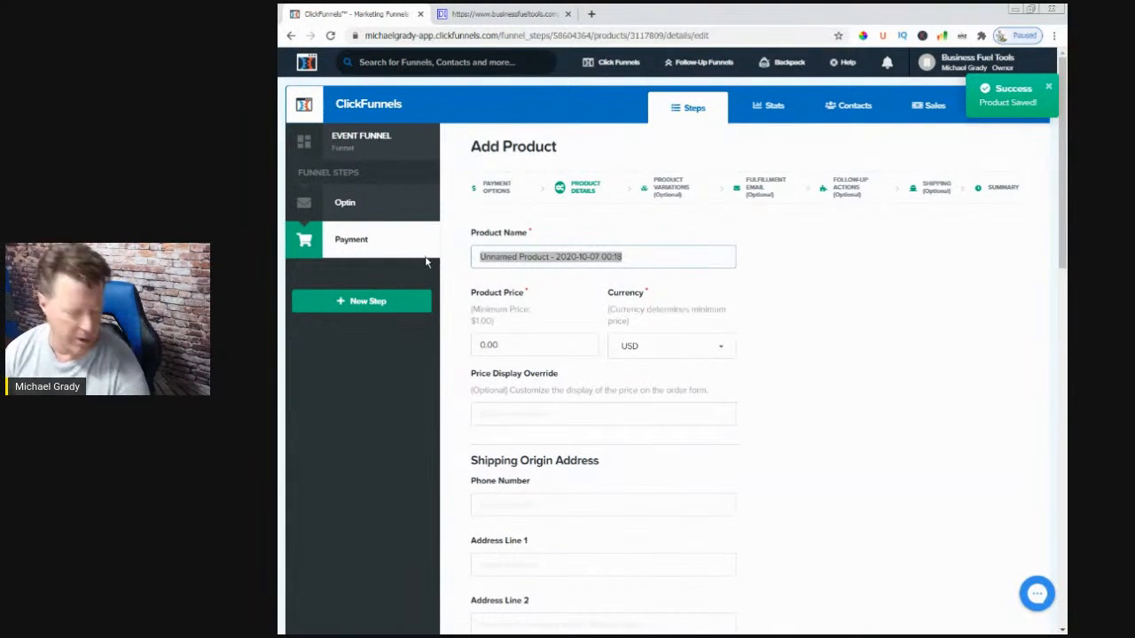
pyautogui.press('BackSpace')
pyautogui.write('amly')
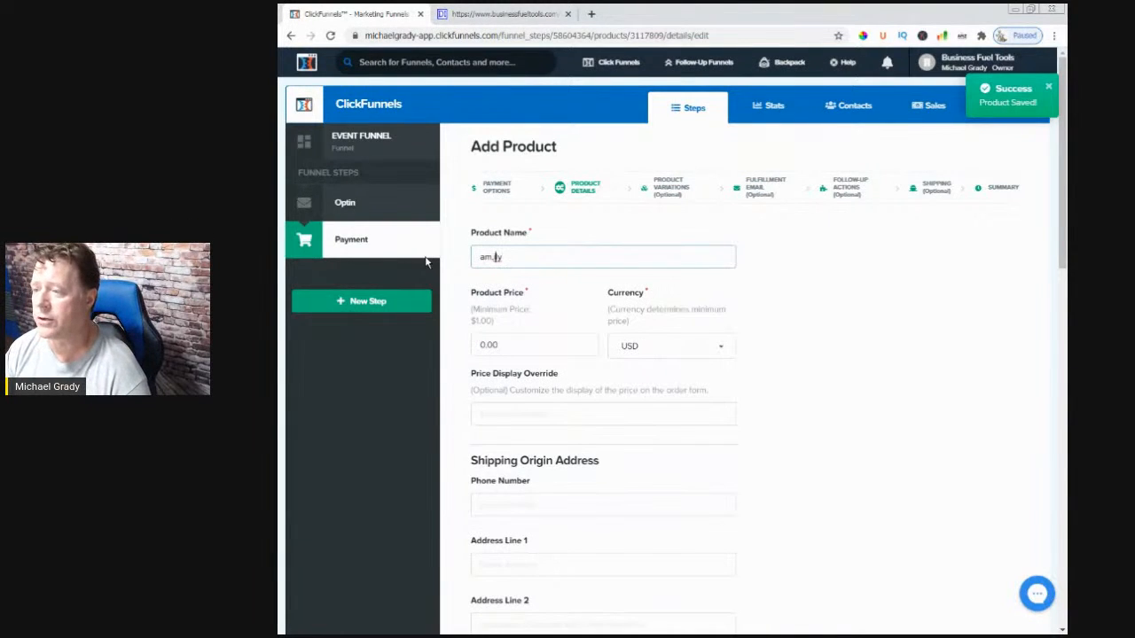
pyautogui.press('BackSpace')
pyautogui.press('Left')
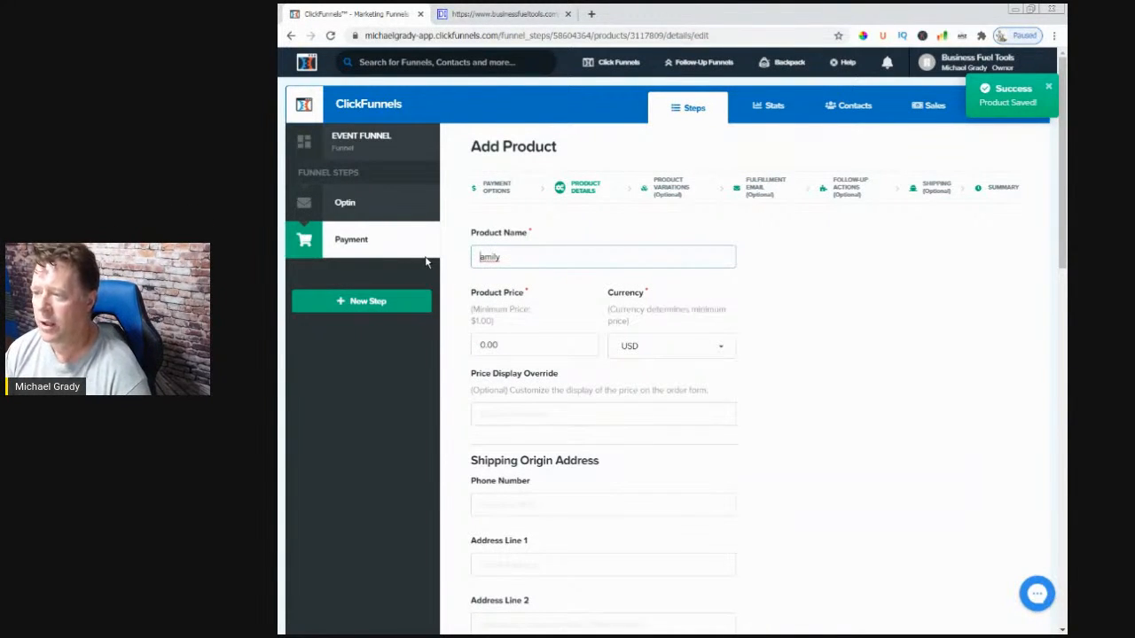
pyautogui.write('F')
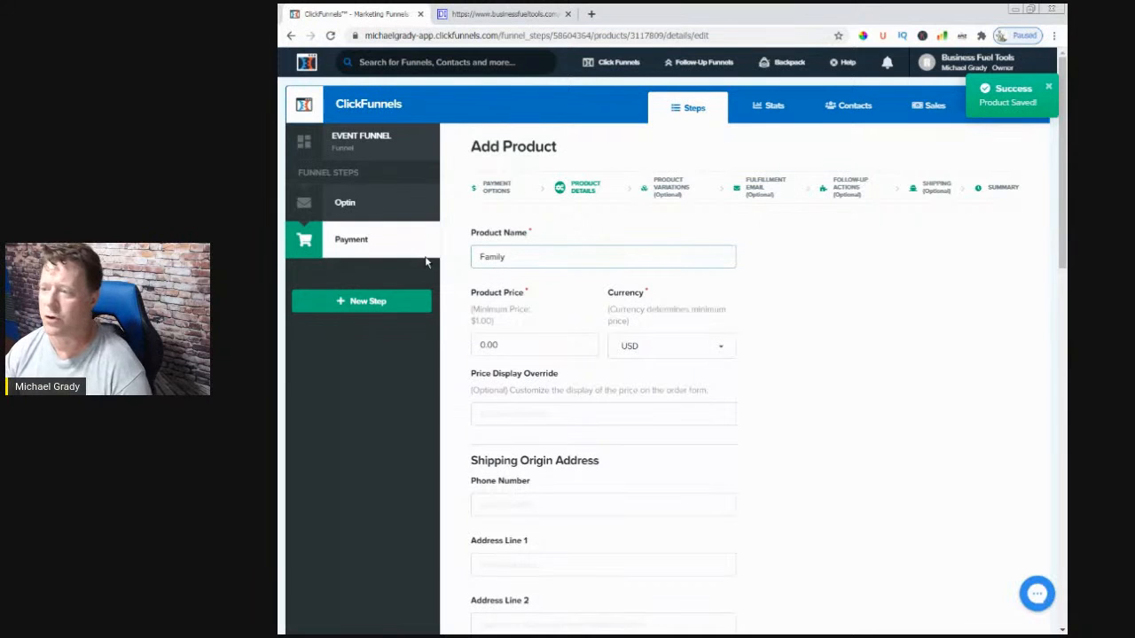
# - Set the product price to 30.00 and the price display override to 30
pyautogui.click(494, 340)
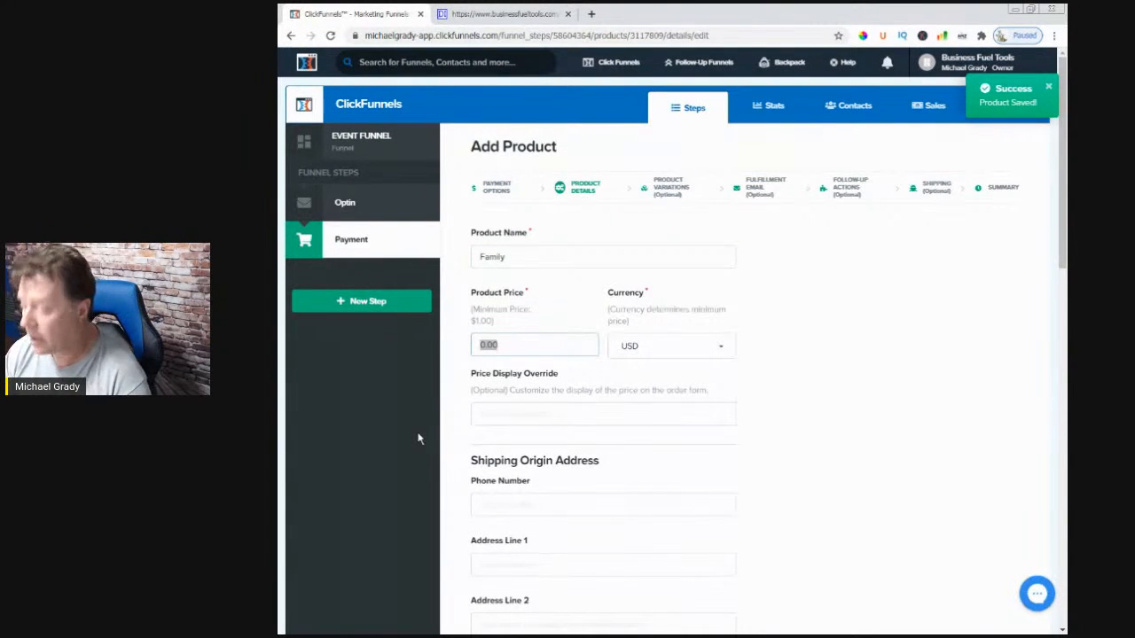
pyautogui.write('30.00')
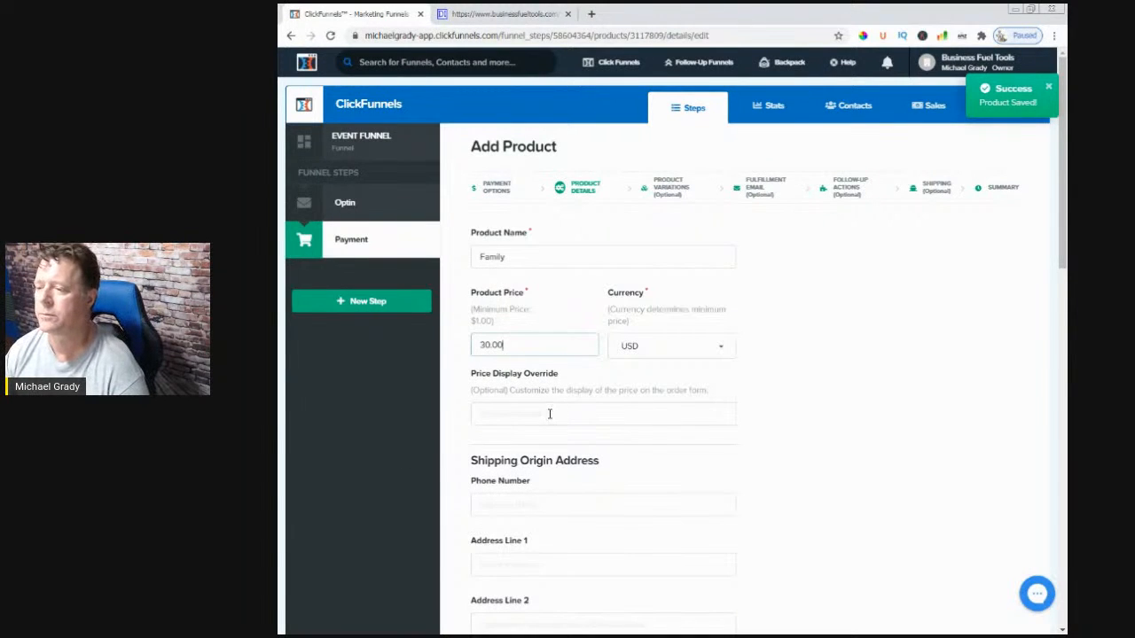
pyautogui.click(555, 414)
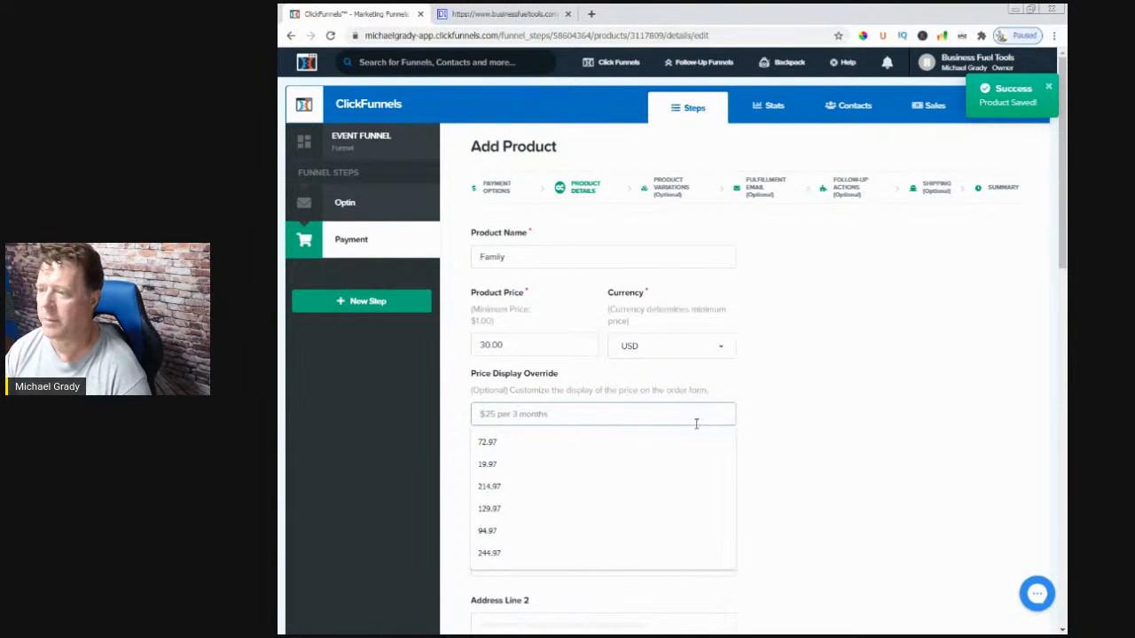
pyautogui.moveTo(510, 346); pyautogui.dragTo(493, 344)
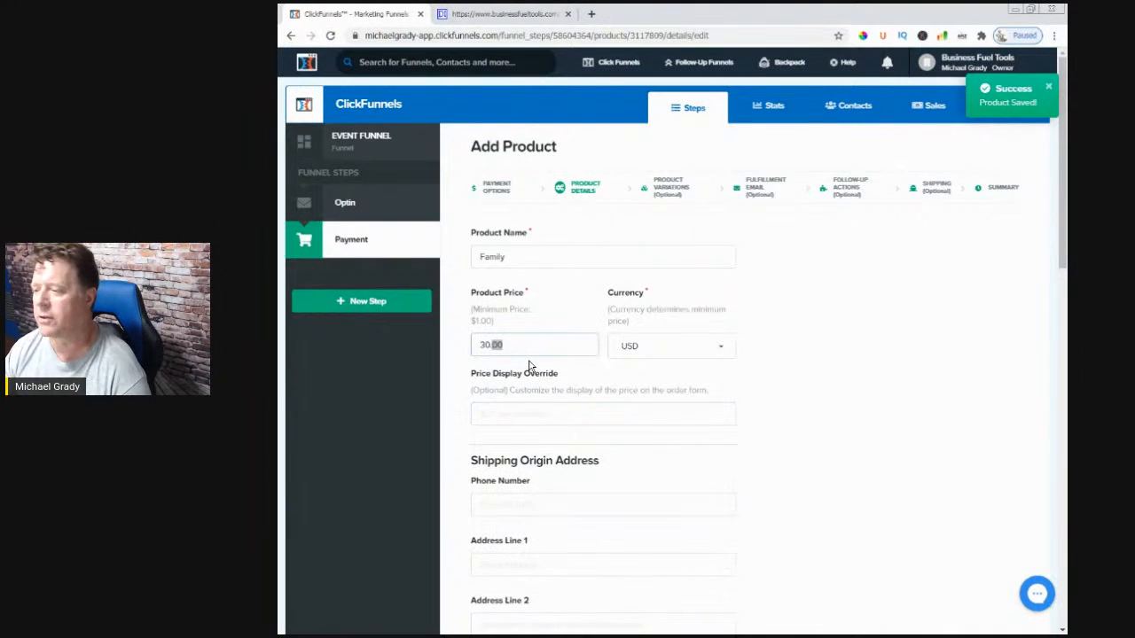
pyautogui.click(553, 413)
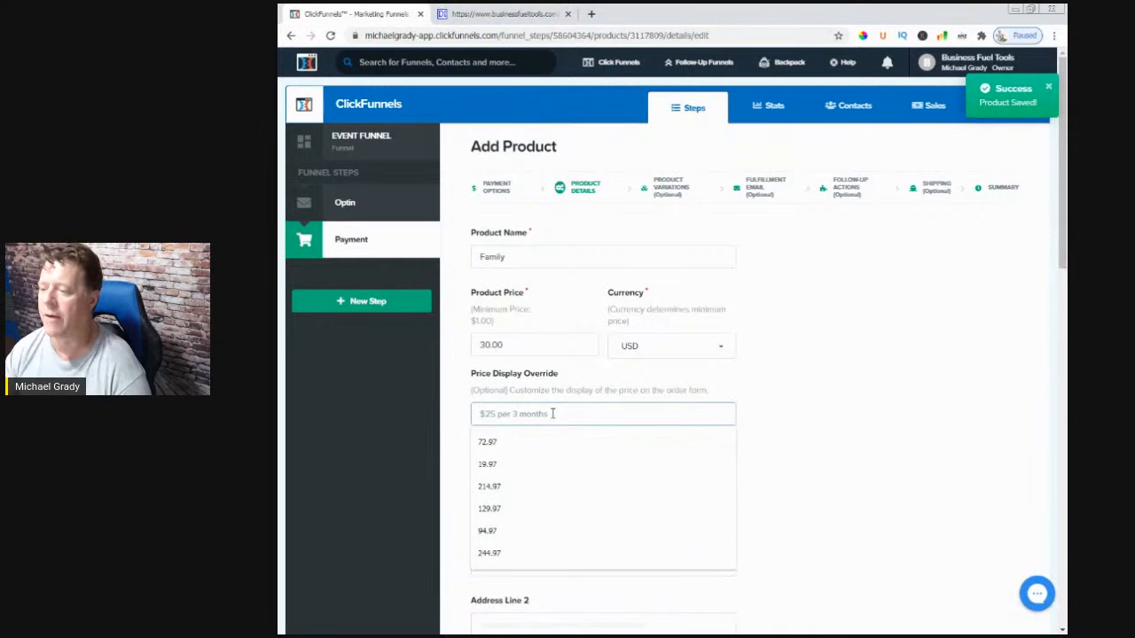
pyautogui.click(804, 434)
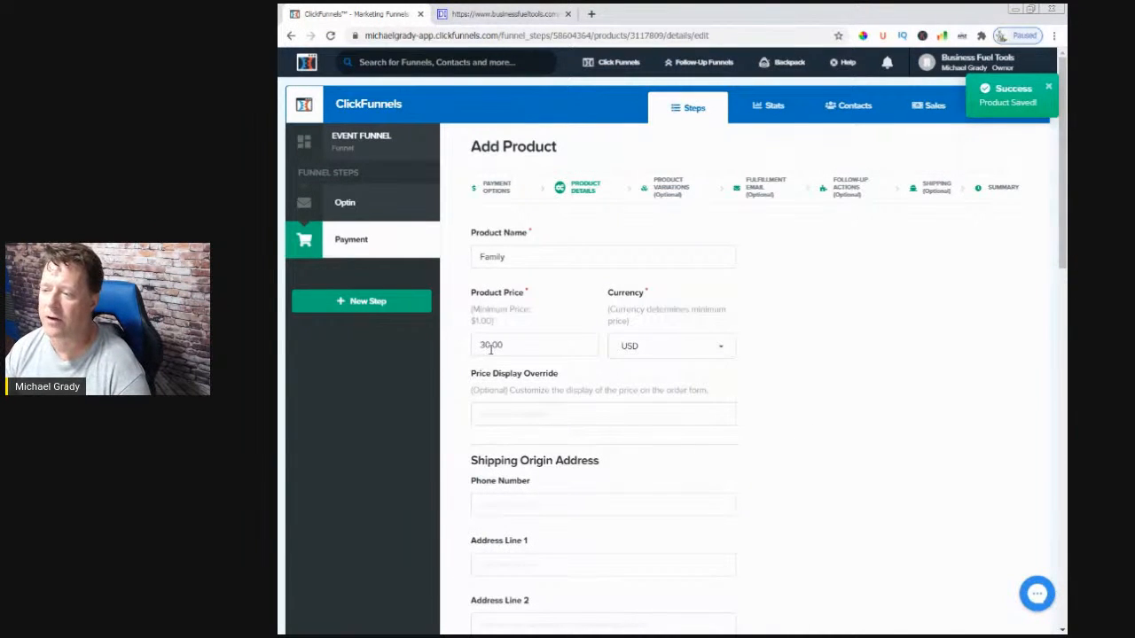
pyautogui.click(512, 417)
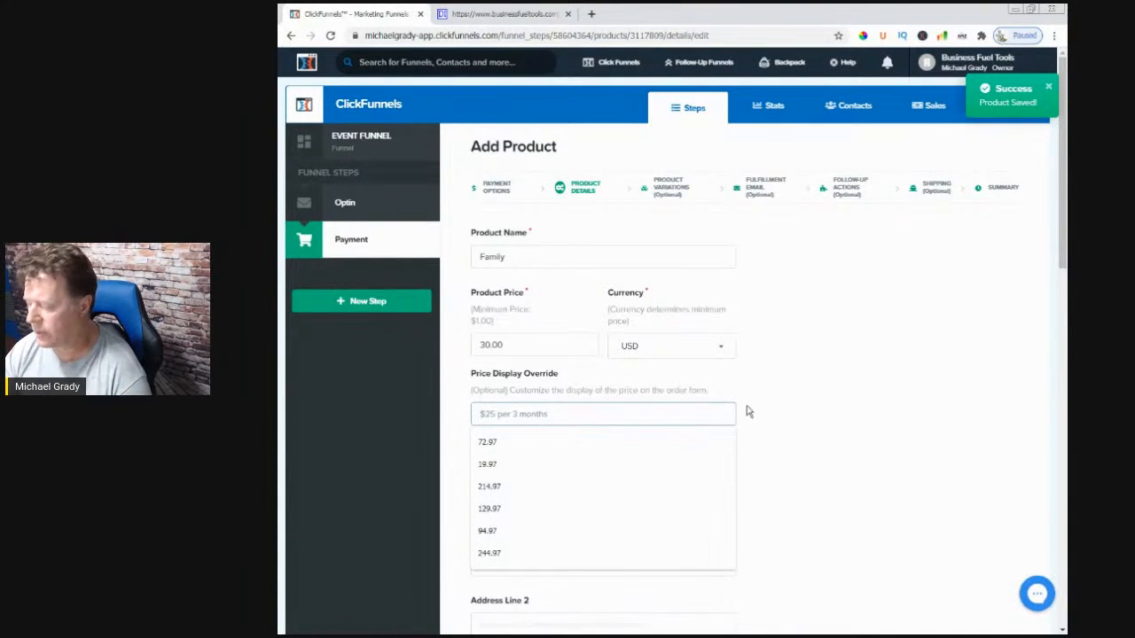
pyautogui.write('30')
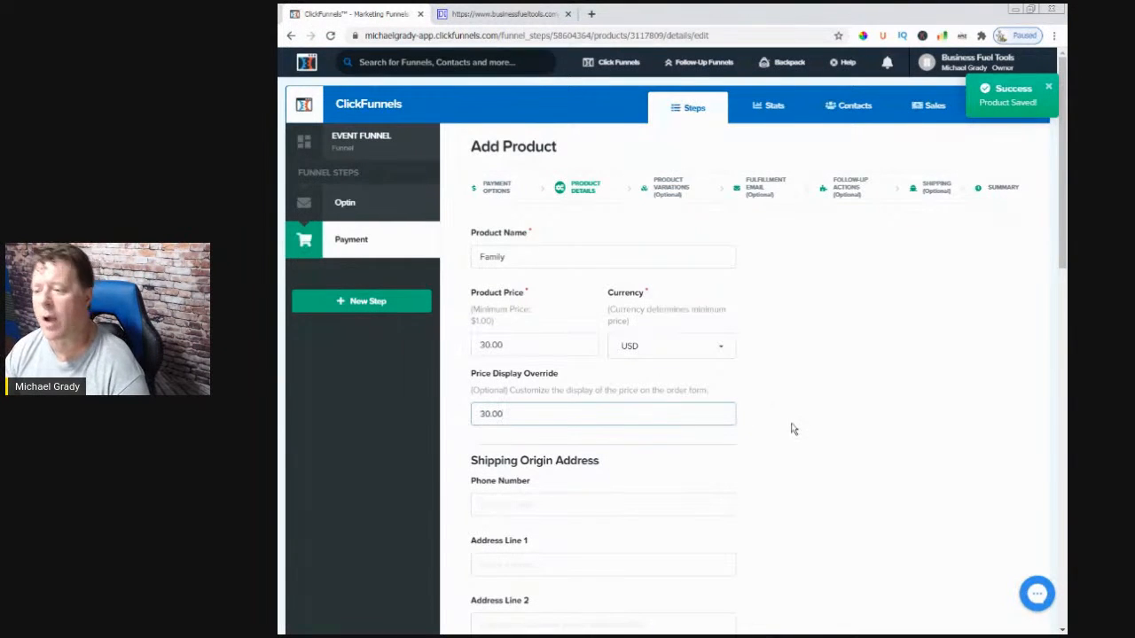
pyautogui.click(787, 432)
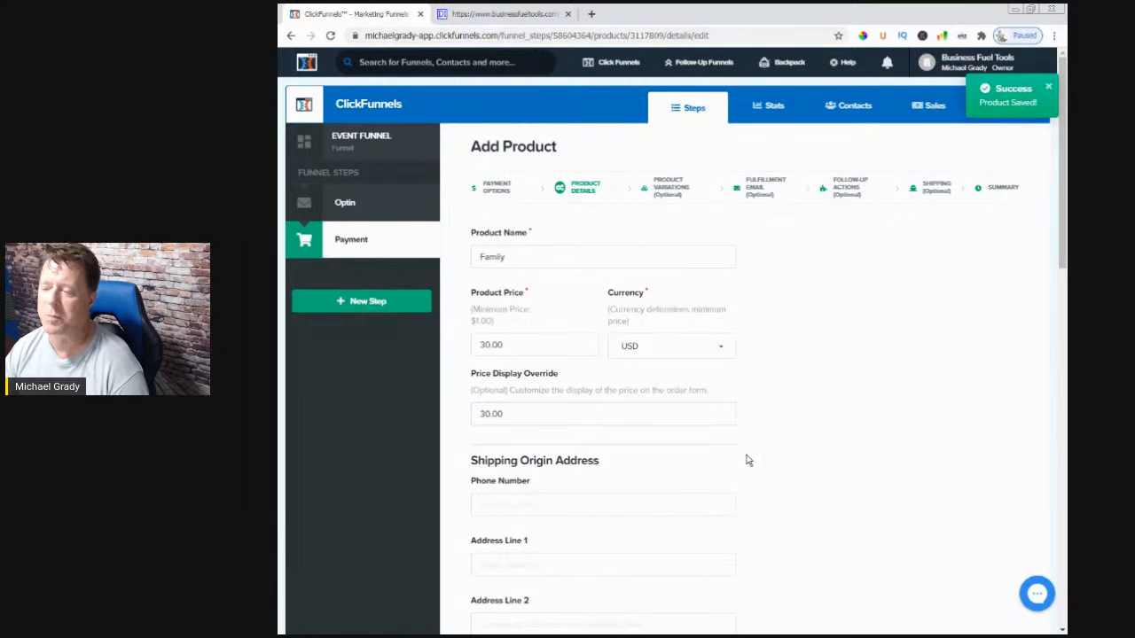
# - Fill the shipping origin from a saved address and set its country to United States
pyautogui.scroll(-3, 746, 460)
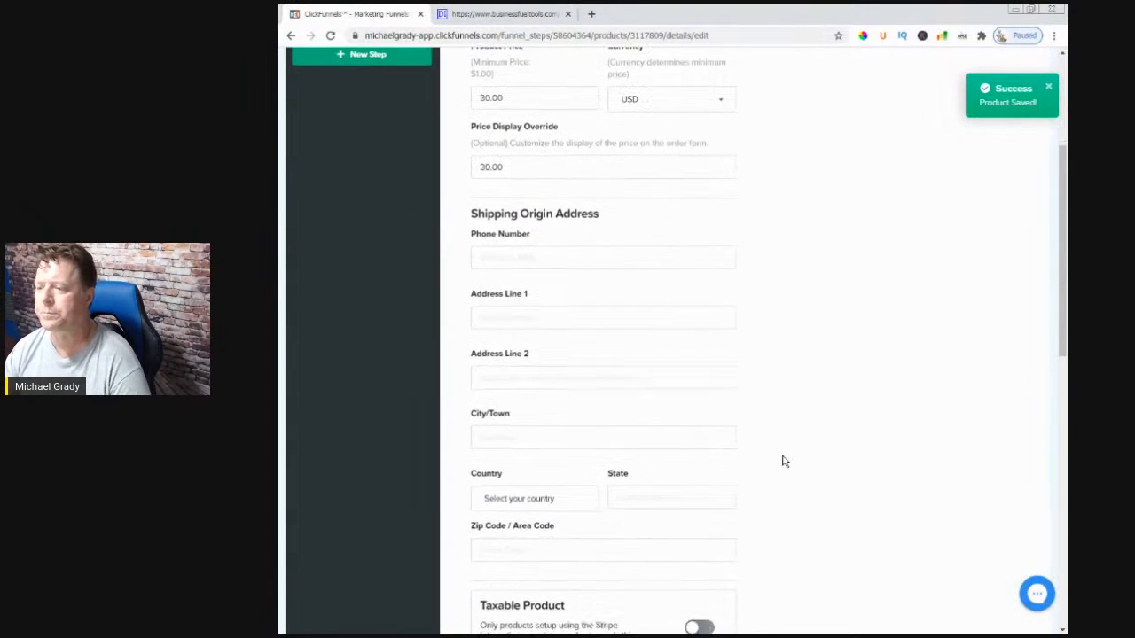
pyautogui.click(501, 259)
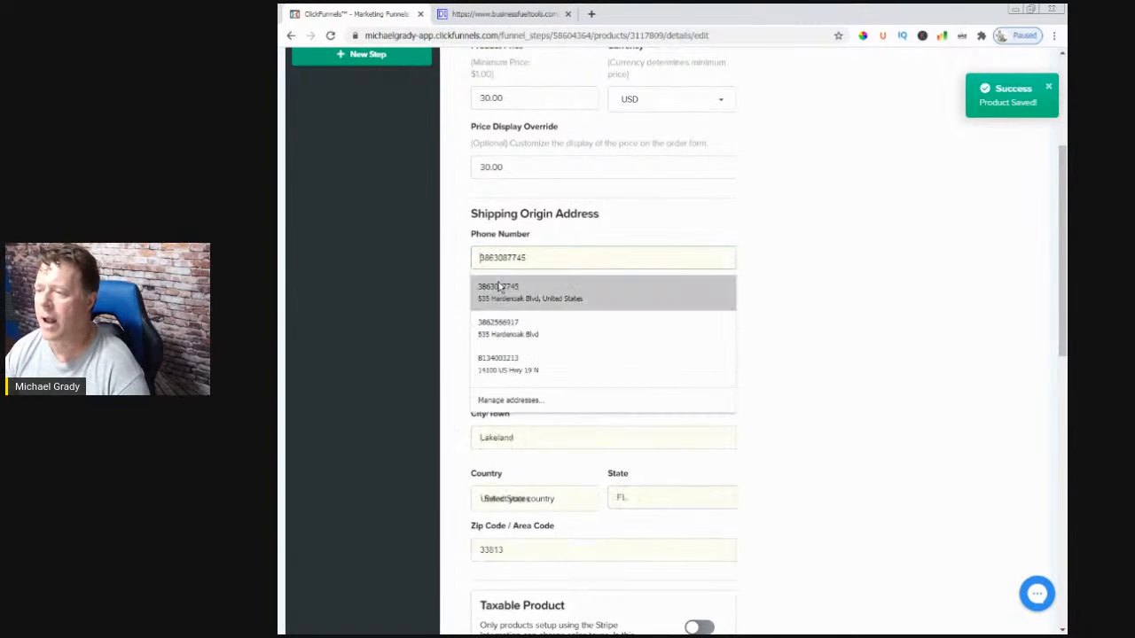
pyautogui.click(499, 286)
pyautogui.scroll(-2, 771, 399)
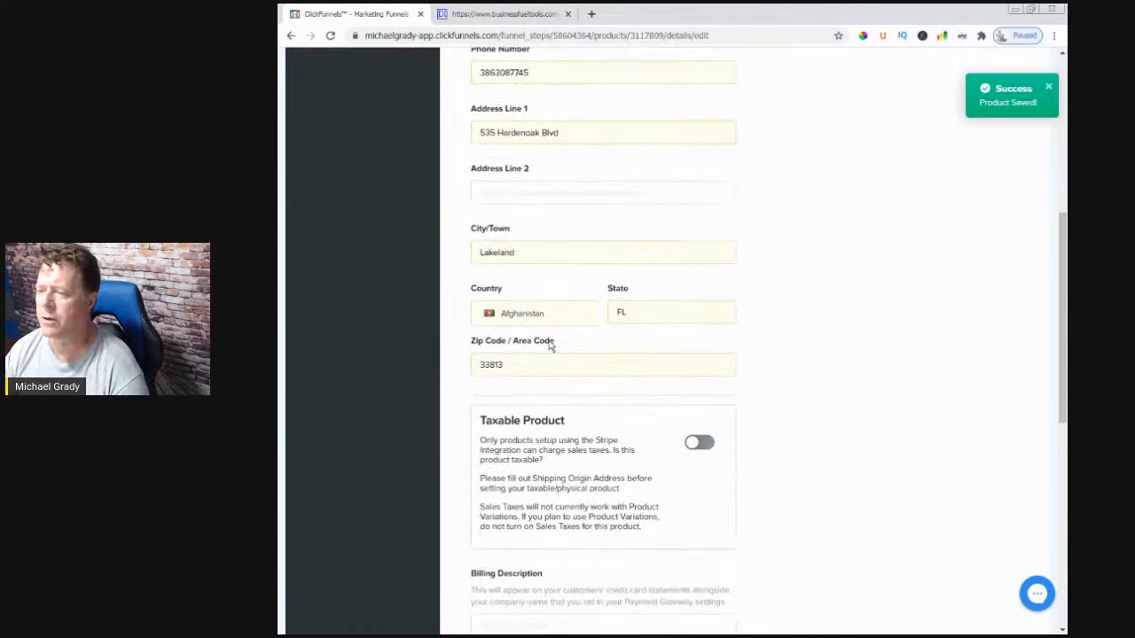
pyautogui.click(563, 320)
pyautogui.click(501, 350)
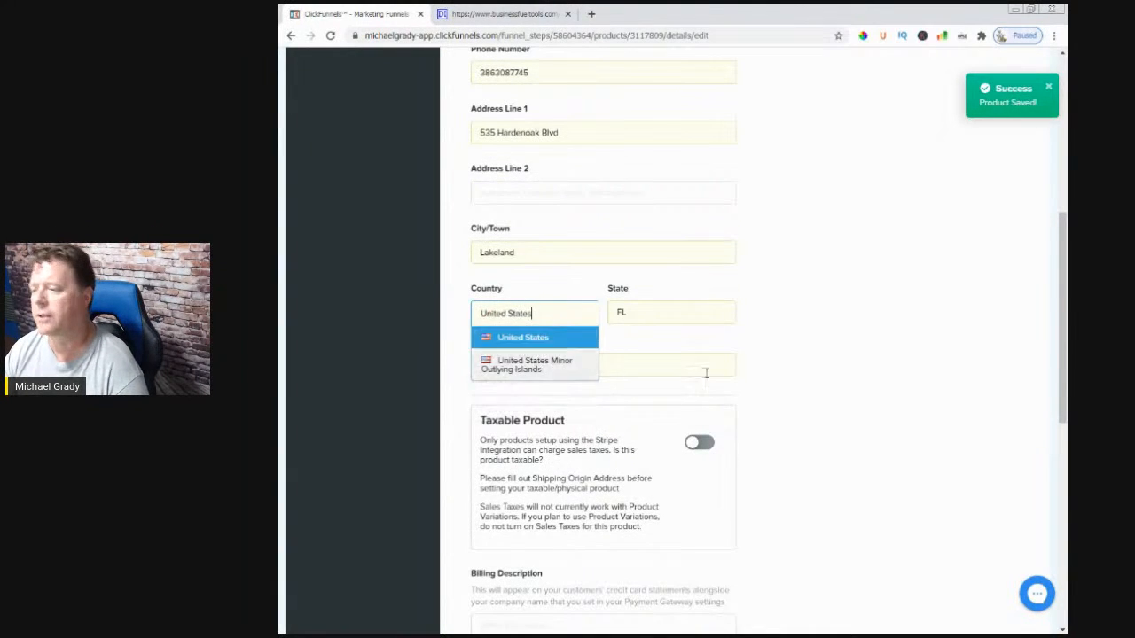
pyautogui.click(825, 408)
pyautogui.scroll(-1, 804, 449)
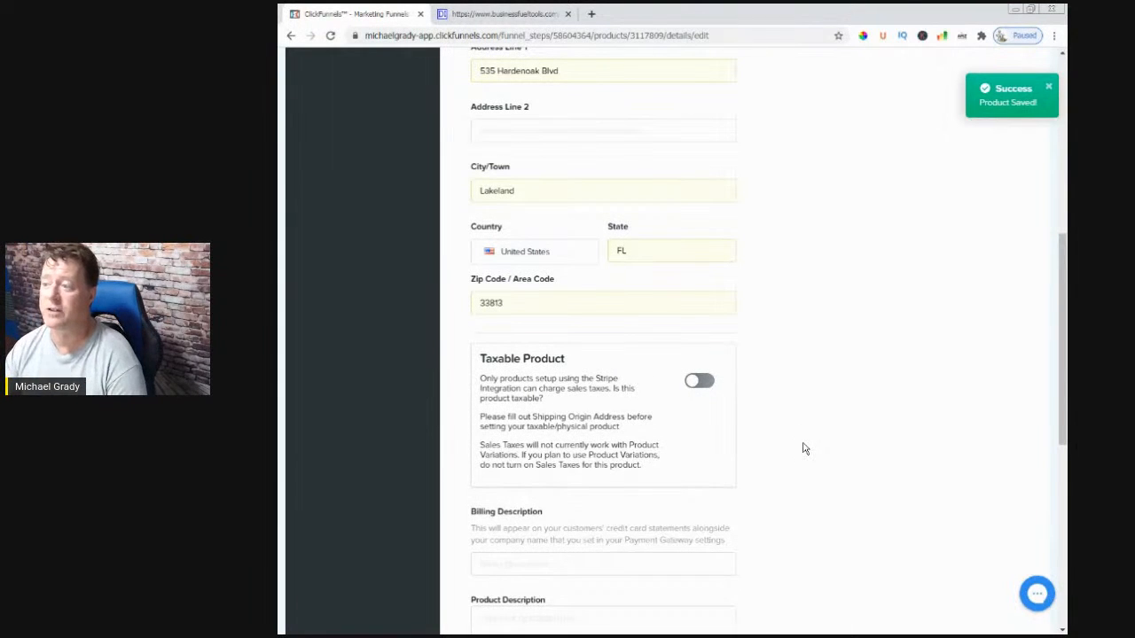
pyautogui.scroll(-2, 803, 448)
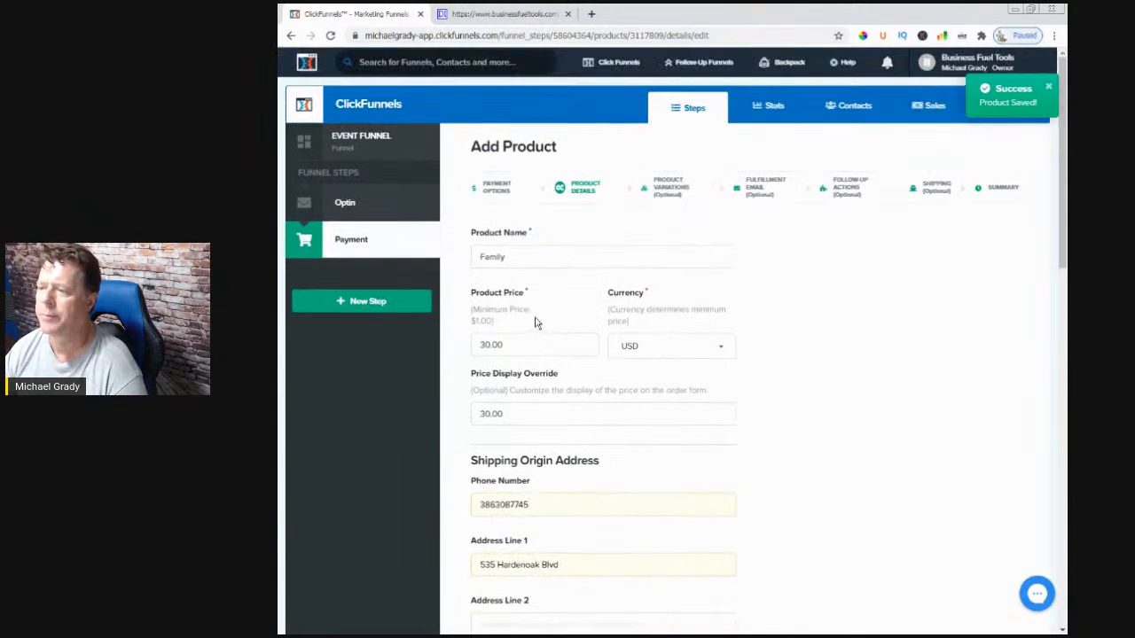
# - Extend the product name to 'Family Registration' and copy it
pyautogui.click(534, 256)
pyautogui.write('Registration')
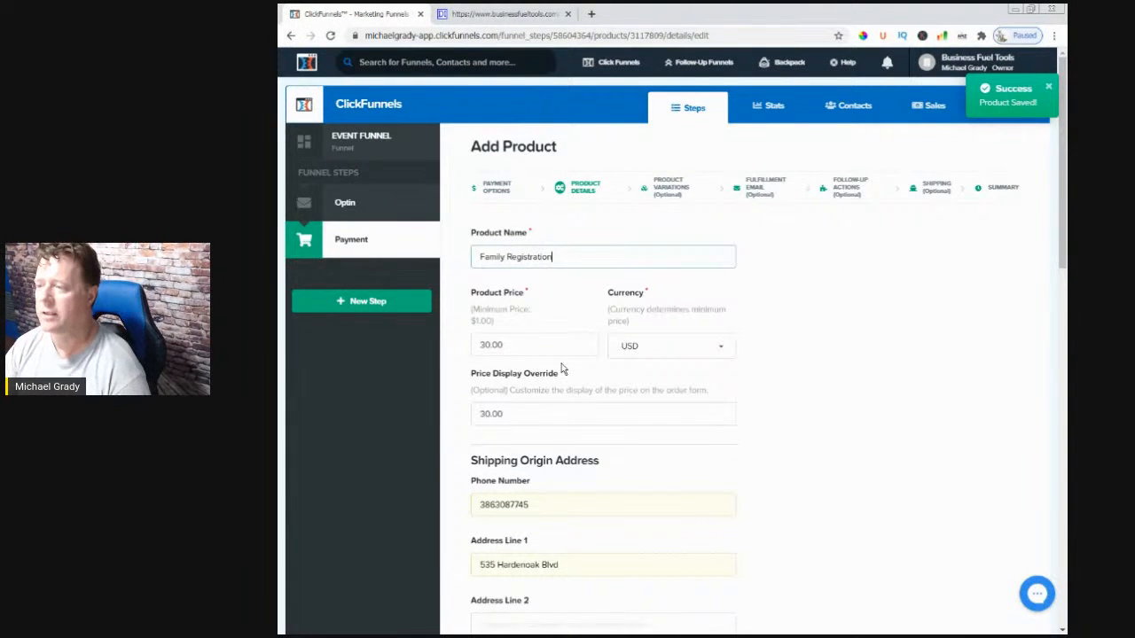
pyautogui.hotkey('shift', 'Left')
pyautogui.hotkey('shift', 'Left')
pyautogui.hotkey('shift', 'Left')
pyautogui.hotkey('shift', 'Left')
pyautogui.hotkey('shift', 'Left')
pyautogui.hotkey('shift', 'Left')
pyautogui.hotkey('shift', 'Left')
pyautogui.hotkey('shift', 'Left')
pyautogui.hotkey('shift', 'Left')
pyautogui.hotkey('shift', 'Left')
pyautogui.hotkey('shift', 'Left')
pyautogui.hotkey('shift', 'Left')
pyautogui.hotkey('shift', 'Left')
pyautogui.hotkey('shift', 'Left')
pyautogui.hotkey('shift', 'Left')
pyautogui.hotkey('shift', 'Left')
pyautogui.hotkey('shift', 'Left')
pyautogui.hotkey('shift', 'Left')
pyautogui.hotkey('shift', 'Left')
pyautogui.hotkey('ctrl', 'c')
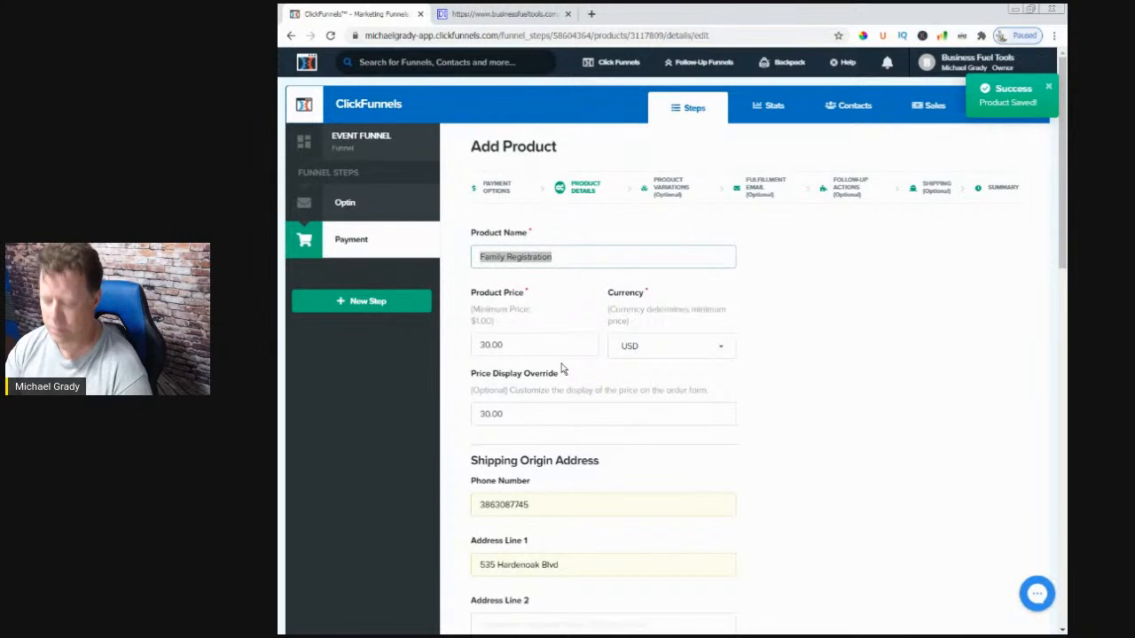
pyautogui.click(811, 383)
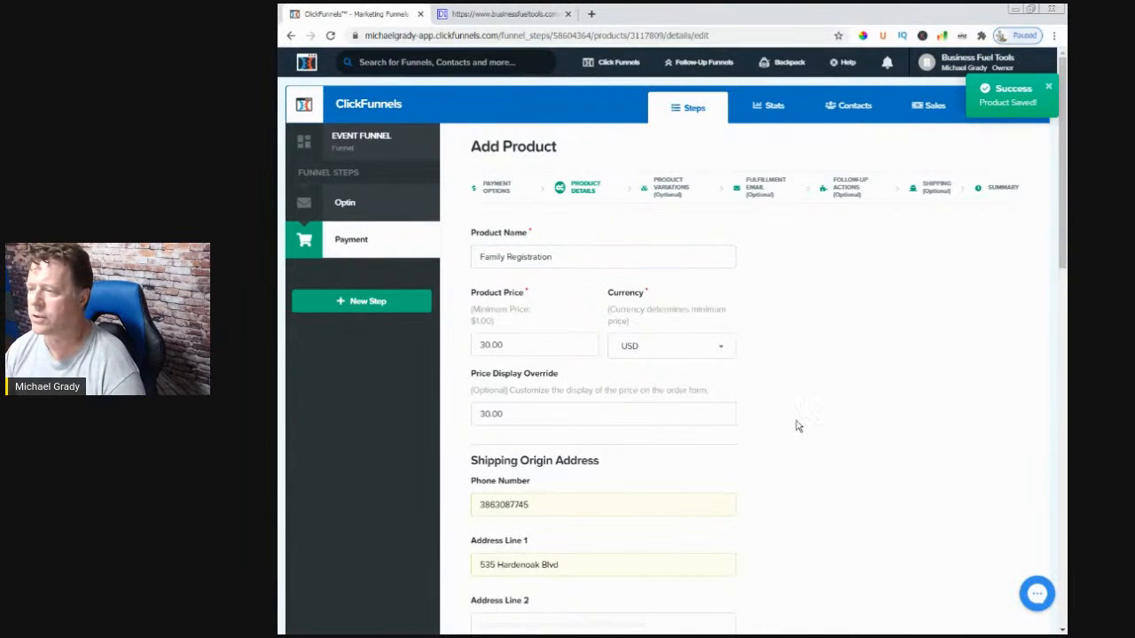
pyautogui.scroll(-3, 798, 407)
pyautogui.scroll(-4, 770, 465)
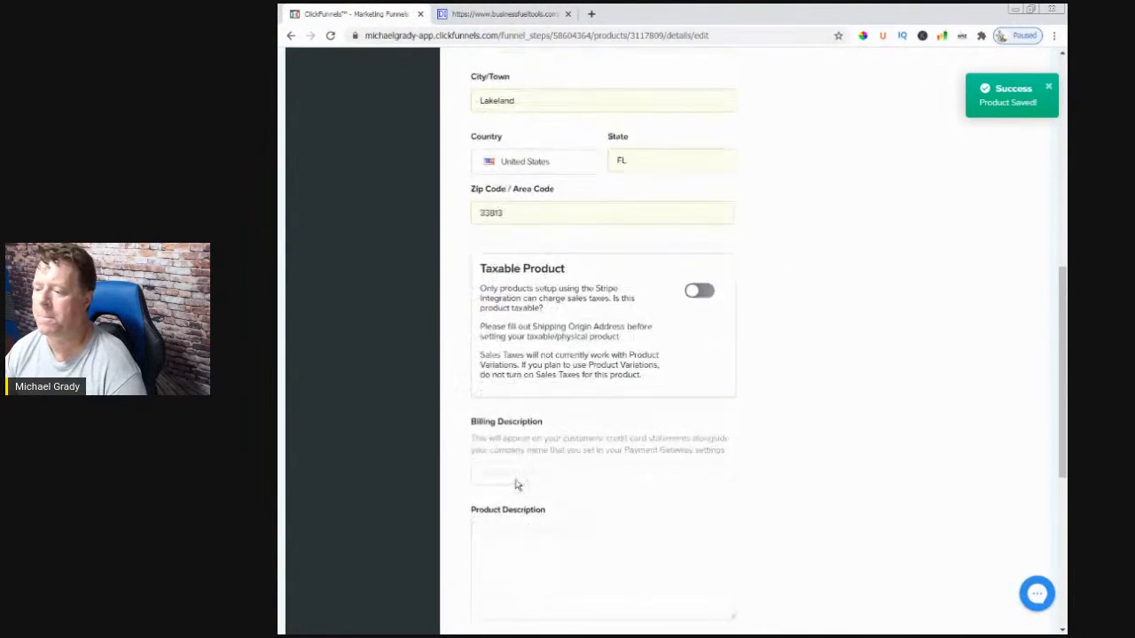
# - Enter 'TDTFamilyRegistration' as the billing description
pyautogui.click(514, 478)
pyautogui.hotkey('ctrl', 'v')
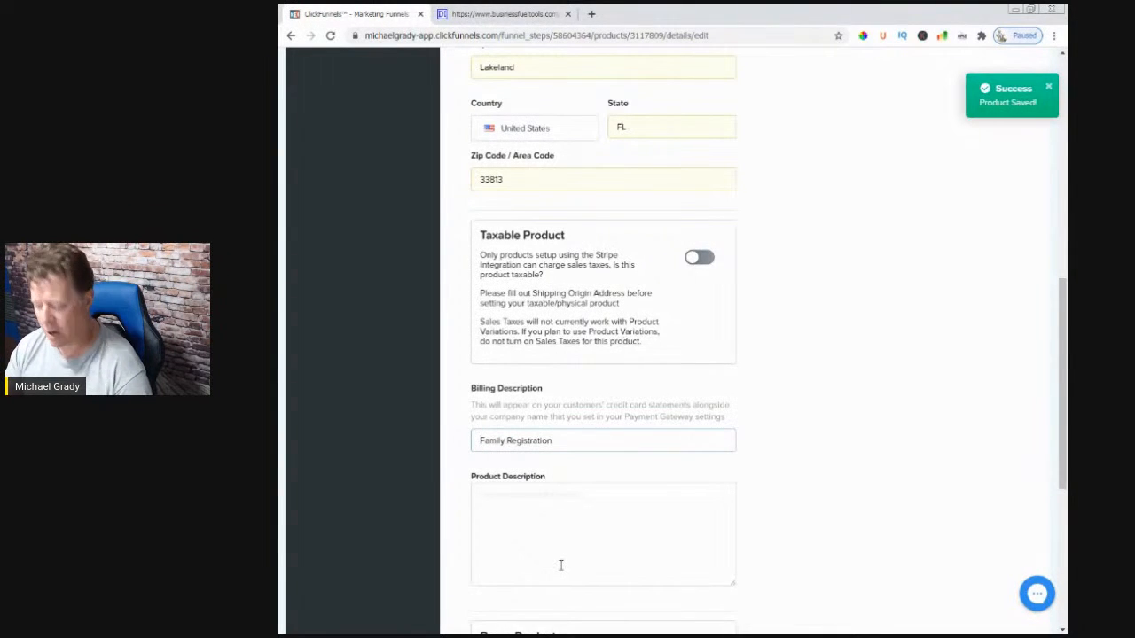
pyautogui.write('TDT')
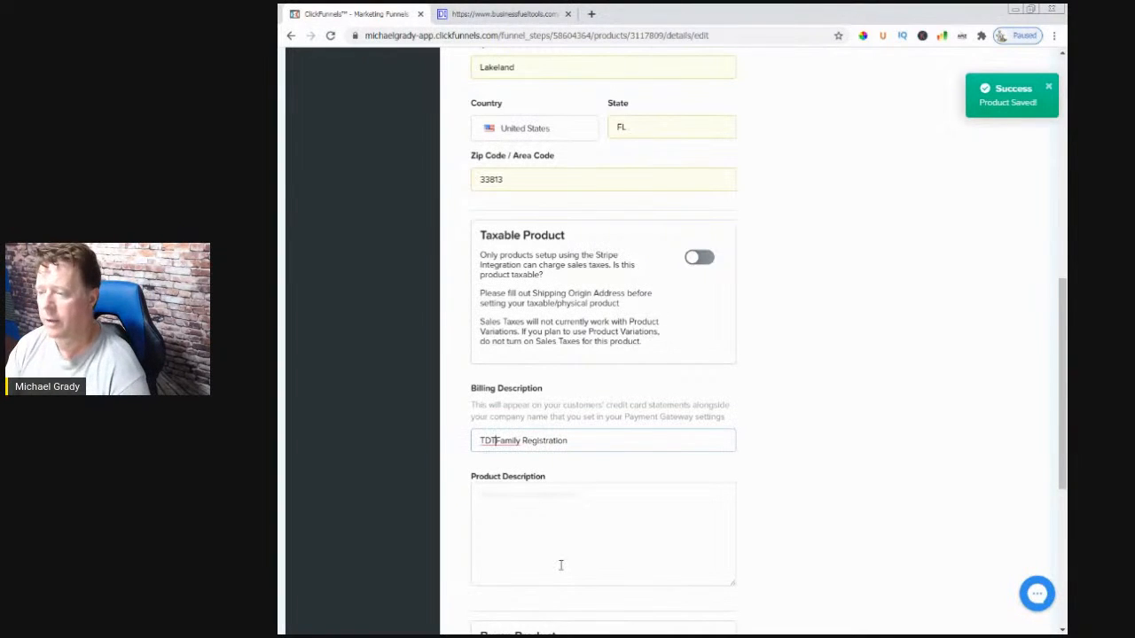
pyautogui.press('Right')
pyautogui.press('Delete')
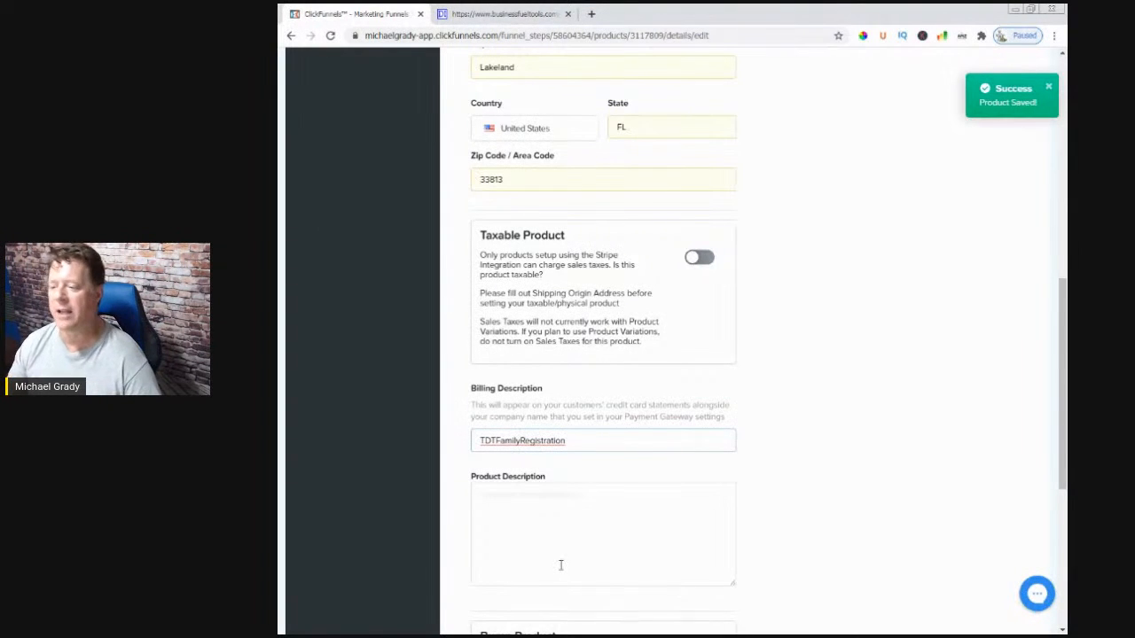
# - Enter 'Family Registration' as the product description
pyautogui.click(539, 490)
pyautogui.moveTo(577, 443); pyautogui.dragTo(496, 441)
pyautogui.hotkey('ctrl', 'c')
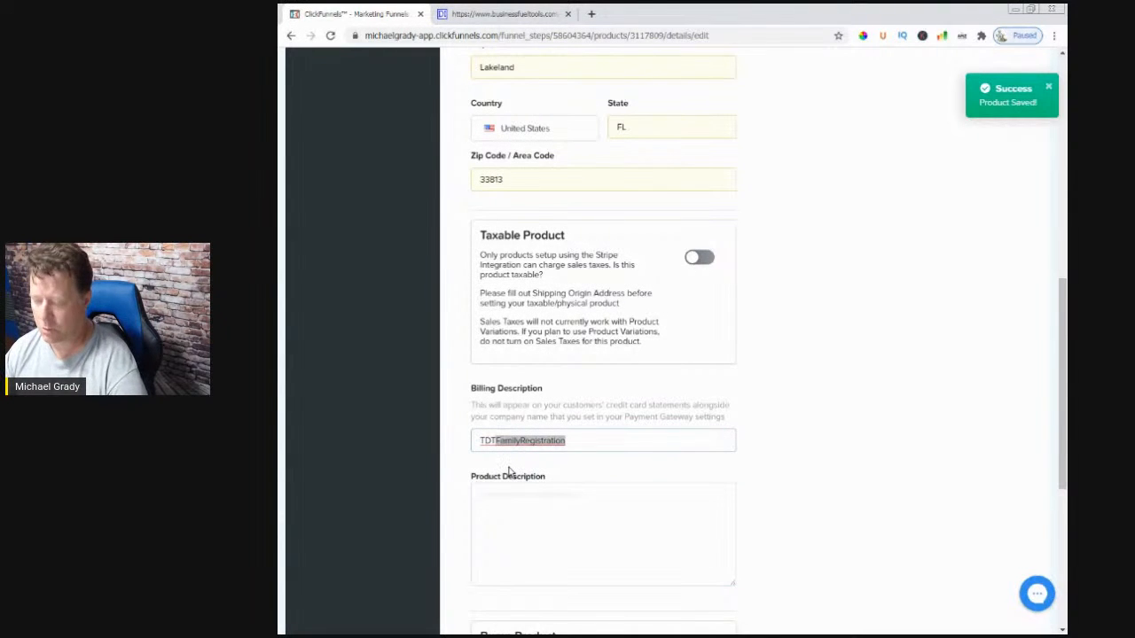
pyautogui.click(523, 515)
pyautogui.hotkey('ctrl', 'v')
pyautogui.click(505, 497)
pyautogui.click(643, 554)
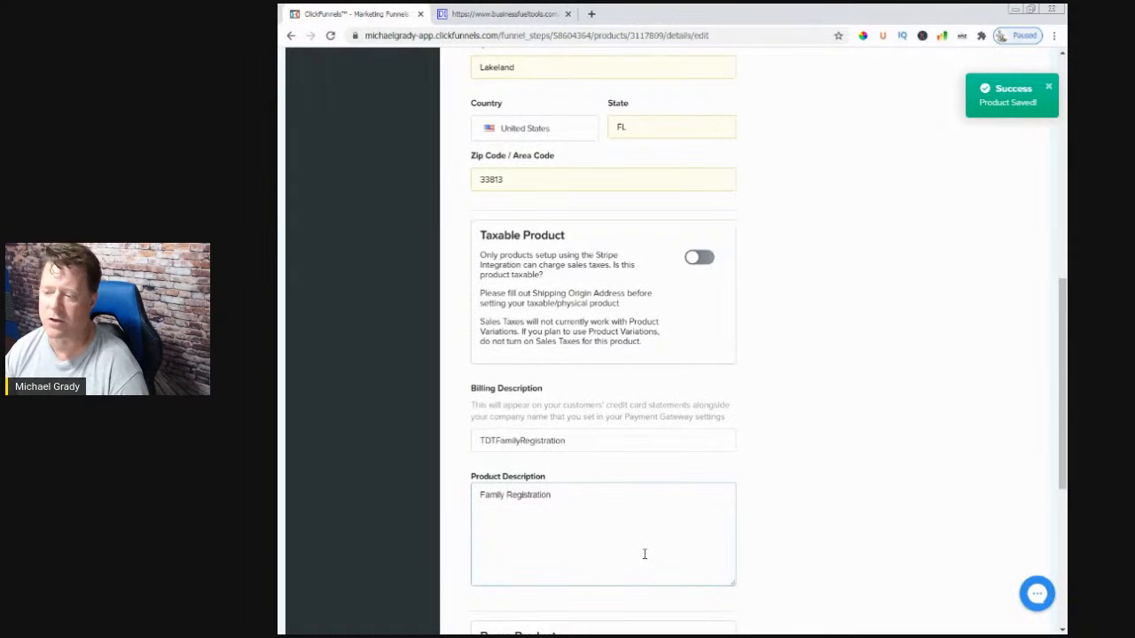
pyautogui.click(792, 553)
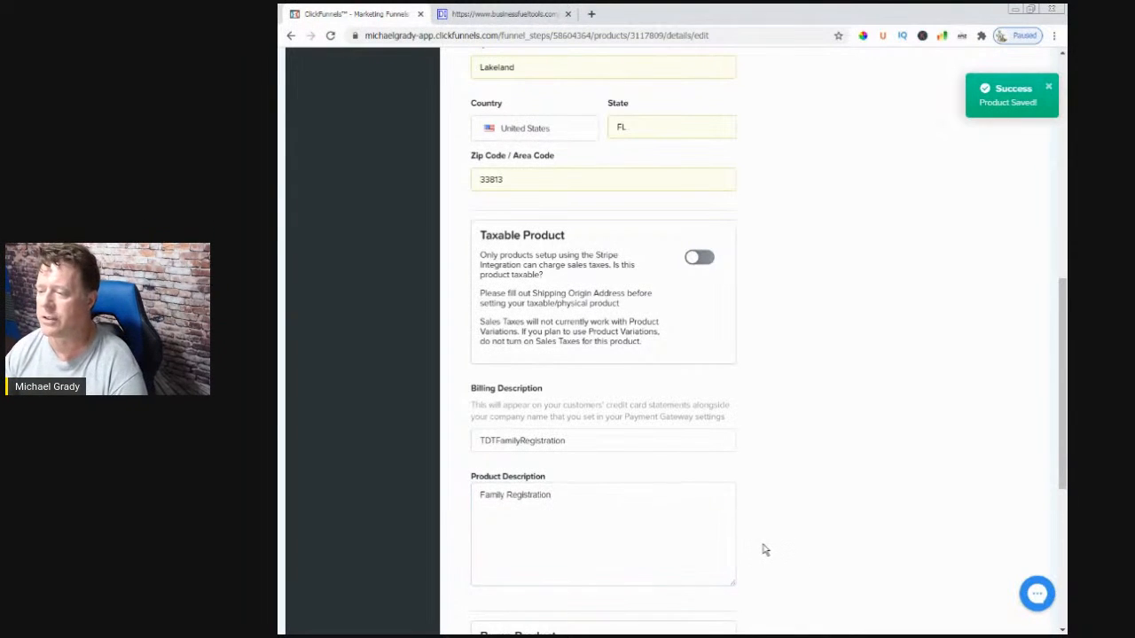
pyautogui.scroll(-4, 762, 548)
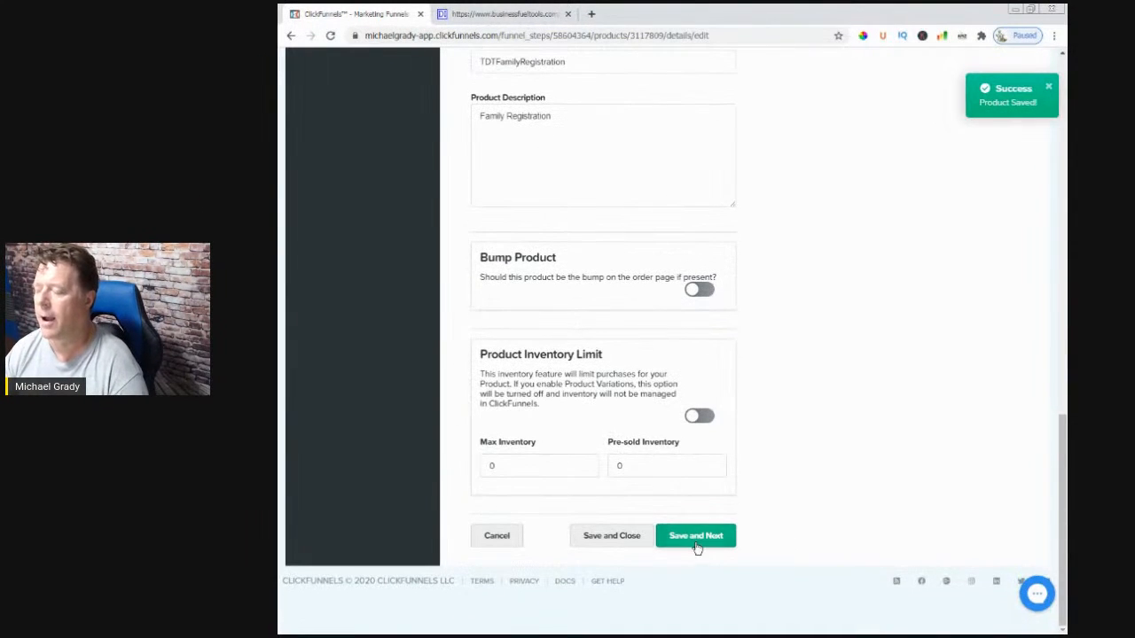
# - Save through Variations, Fulfillment Email (left off), Follow-Up Actions and Shipping without any extras
pyautogui.click(696, 544)
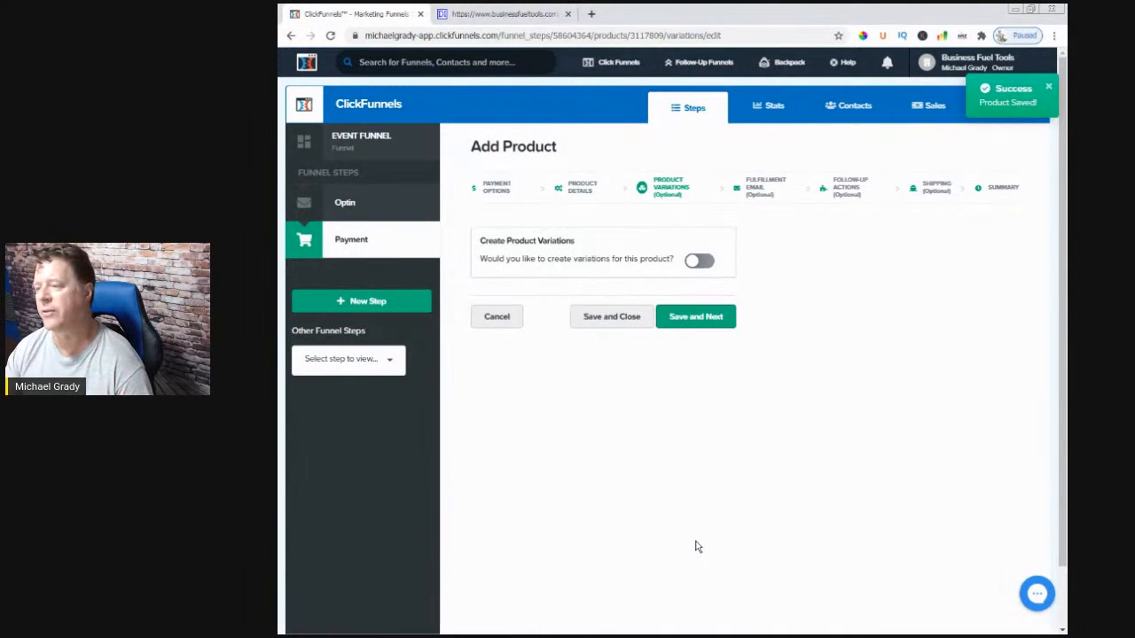
pyautogui.click(696, 317)
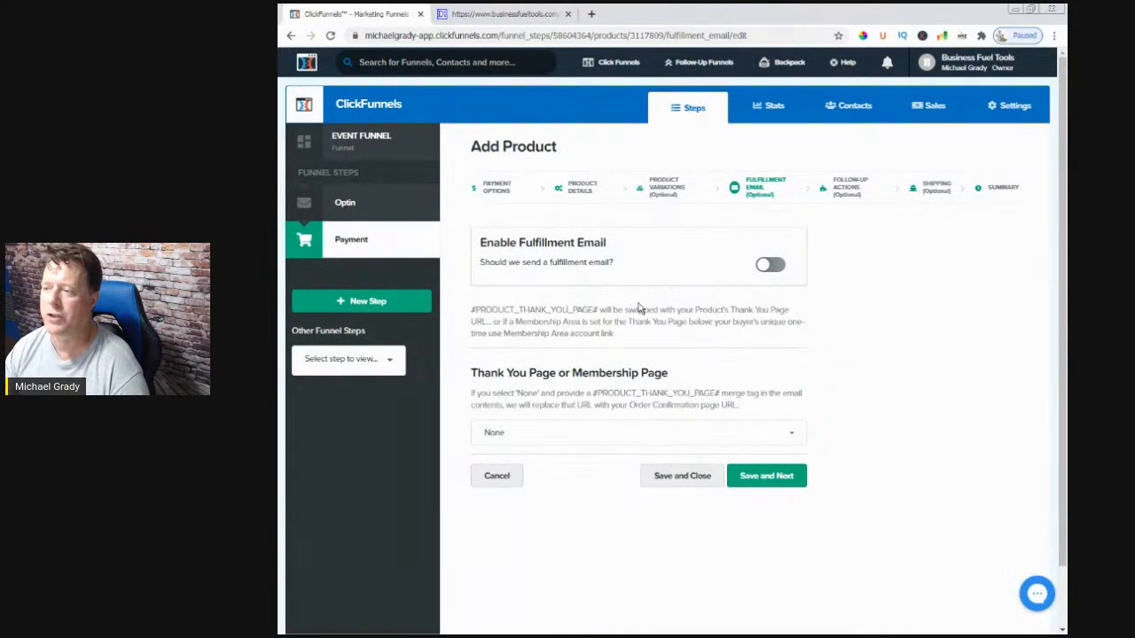
pyautogui.moveTo(479, 243); pyautogui.dragTo(607, 244)
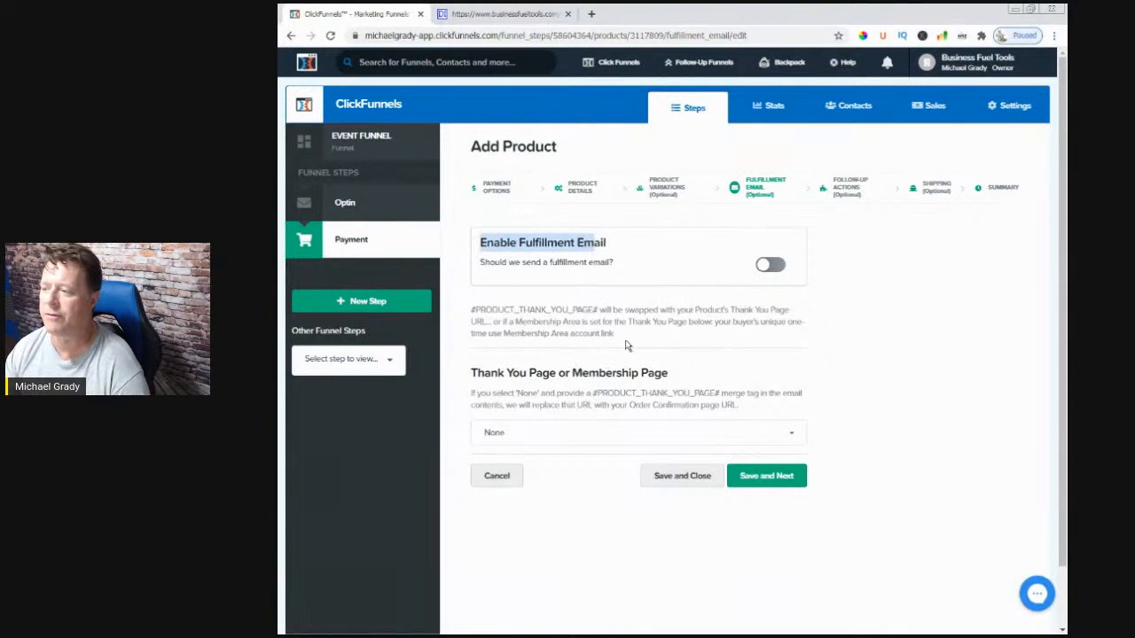
pyautogui.click(629, 344)
pyautogui.click(770, 265)
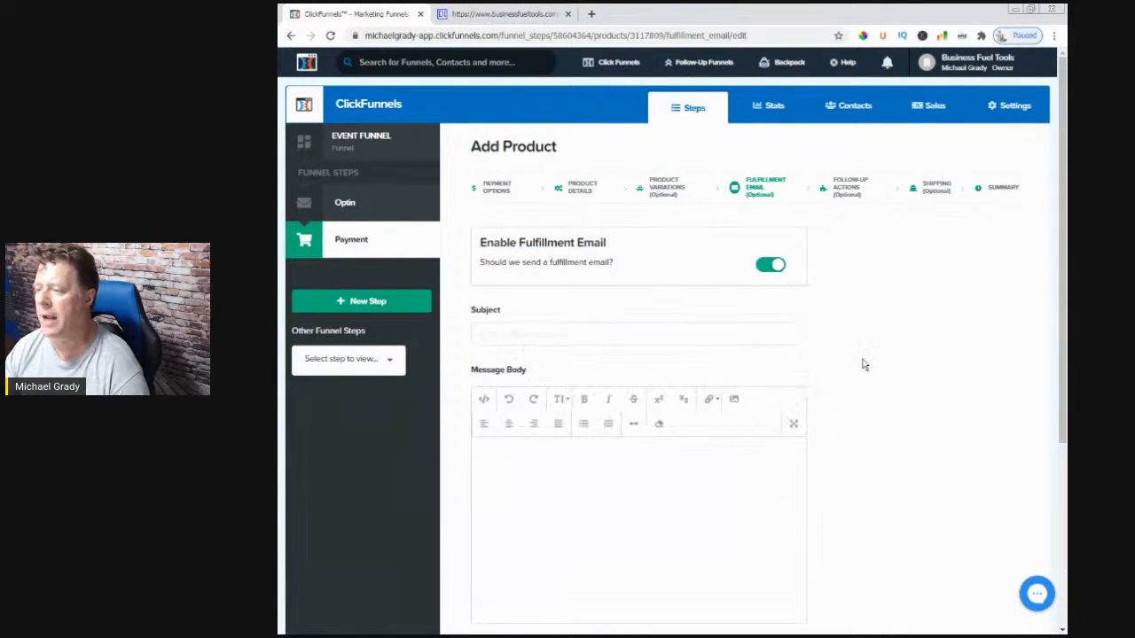
pyautogui.click(549, 335)
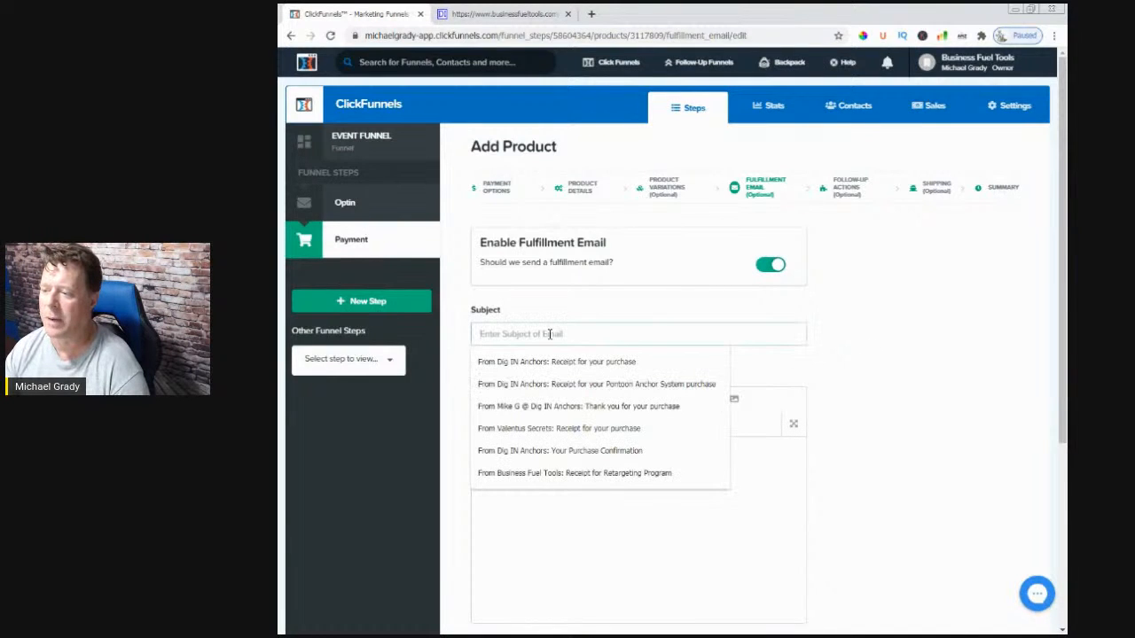
pyautogui.click(867, 412)
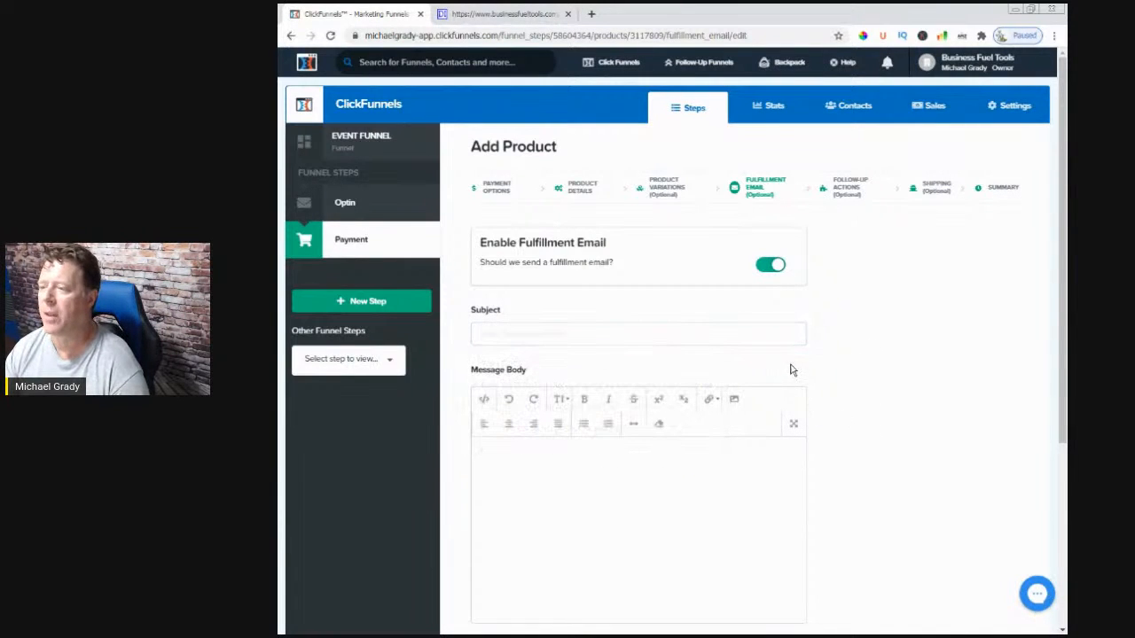
pyautogui.click(765, 273)
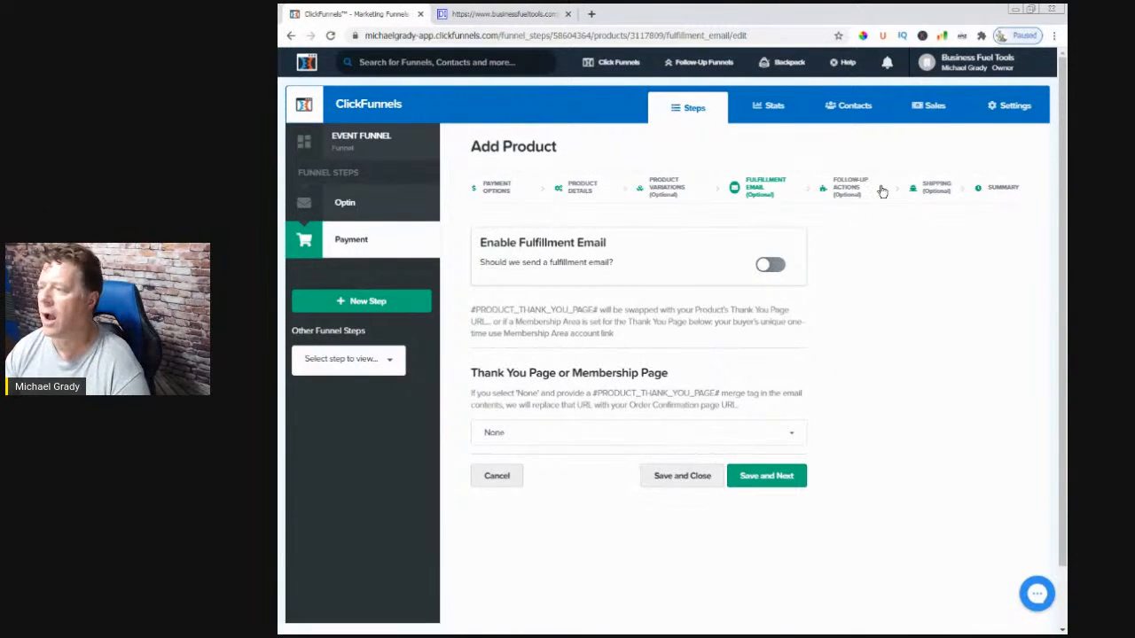
pyautogui.click(729, 470)
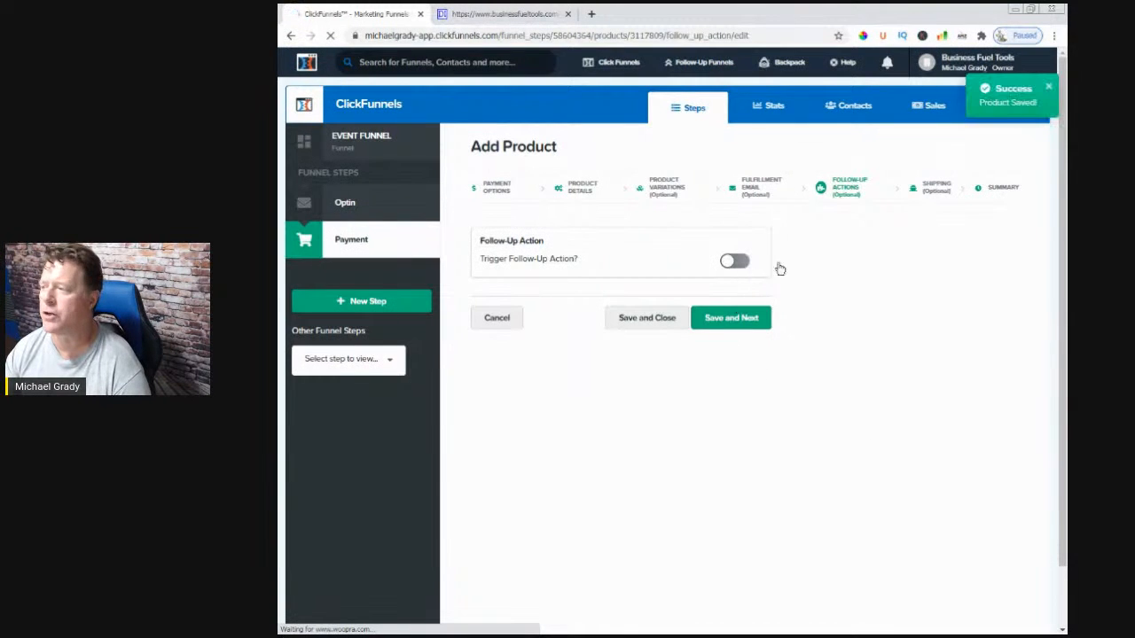
pyautogui.click(745, 322)
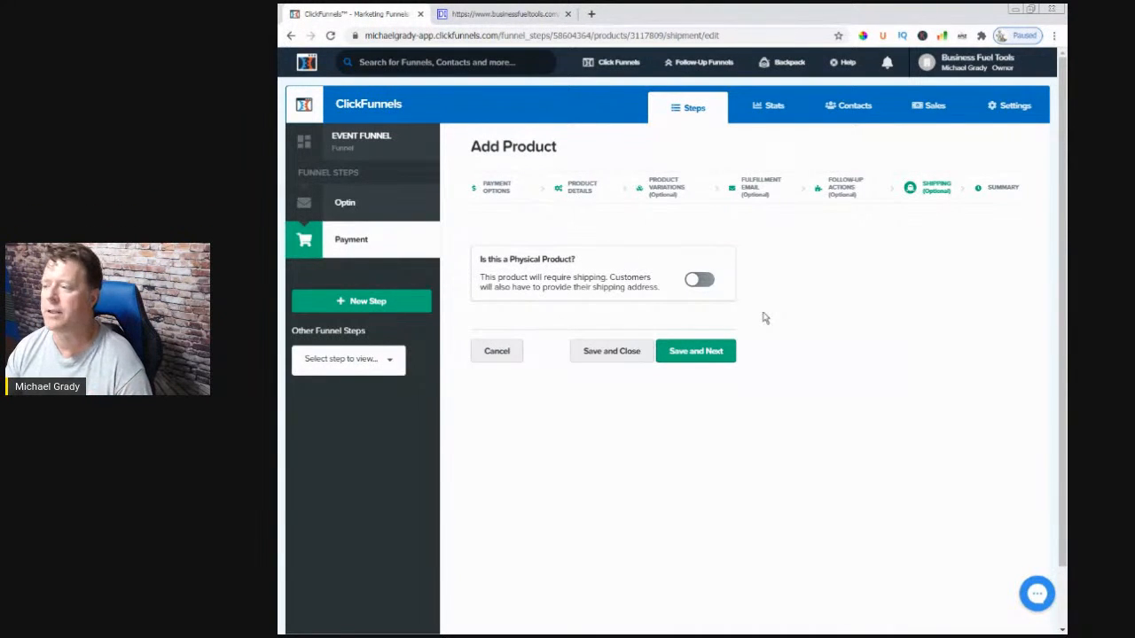
pyautogui.click(603, 353)
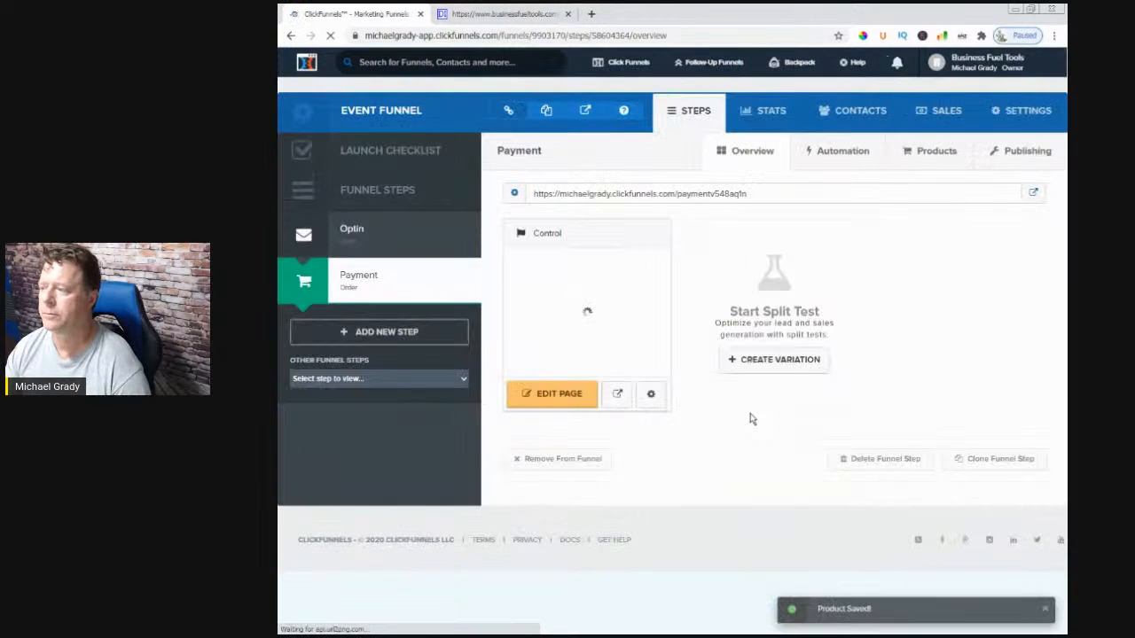
# - Start a second one-time product on the Payment step and continue to its product details
pyautogui.click(936, 152)
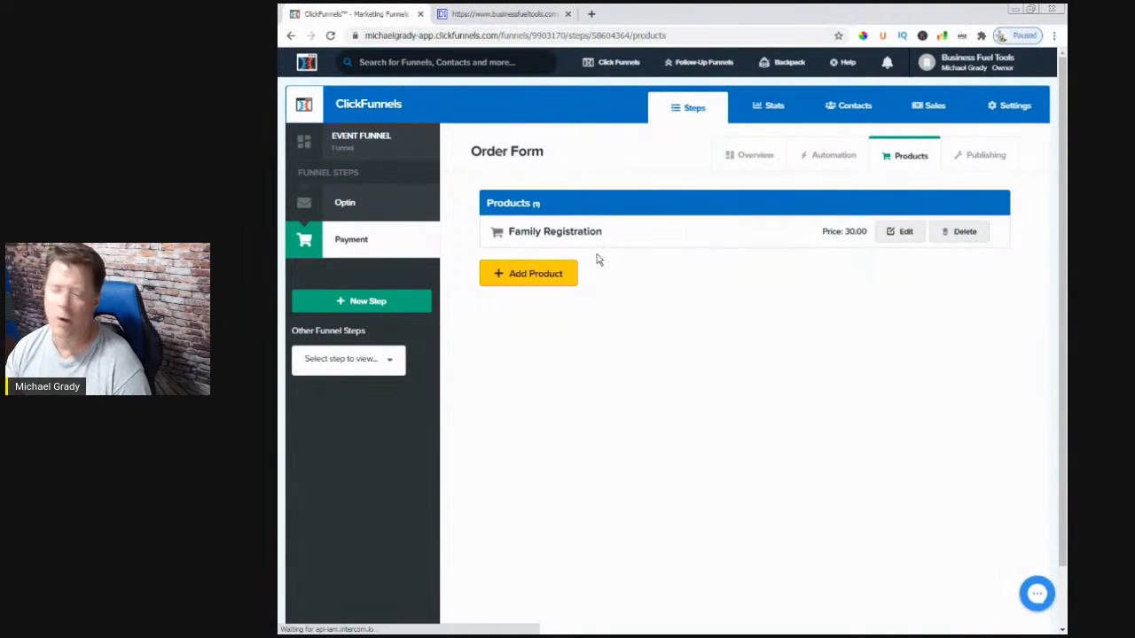
pyautogui.click(539, 274)
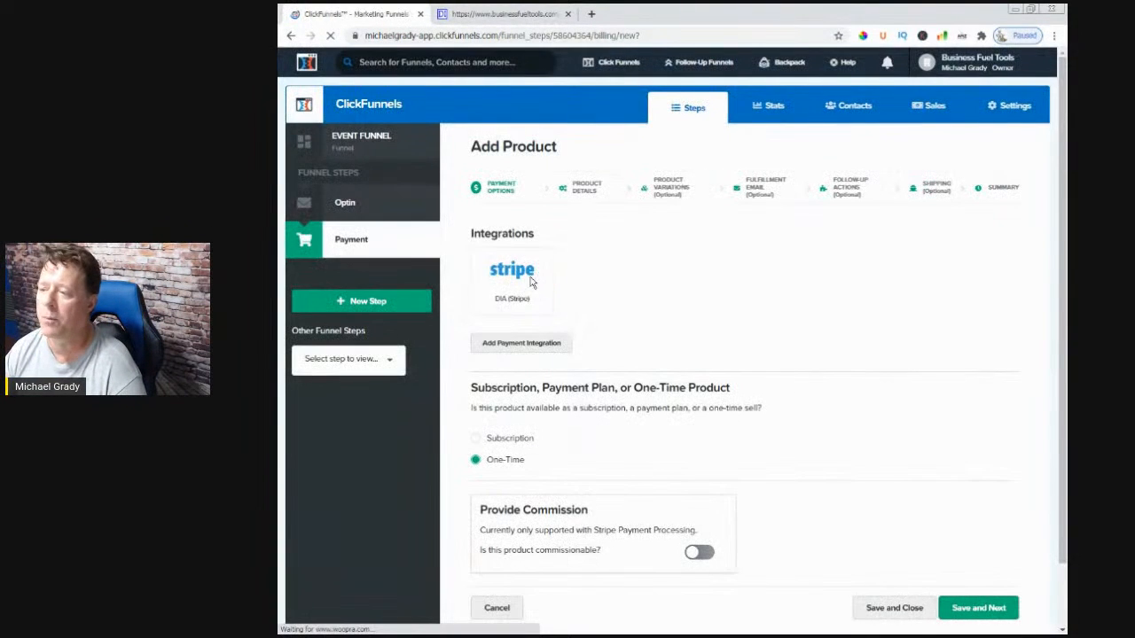
pyautogui.scroll(-2, 712, 324)
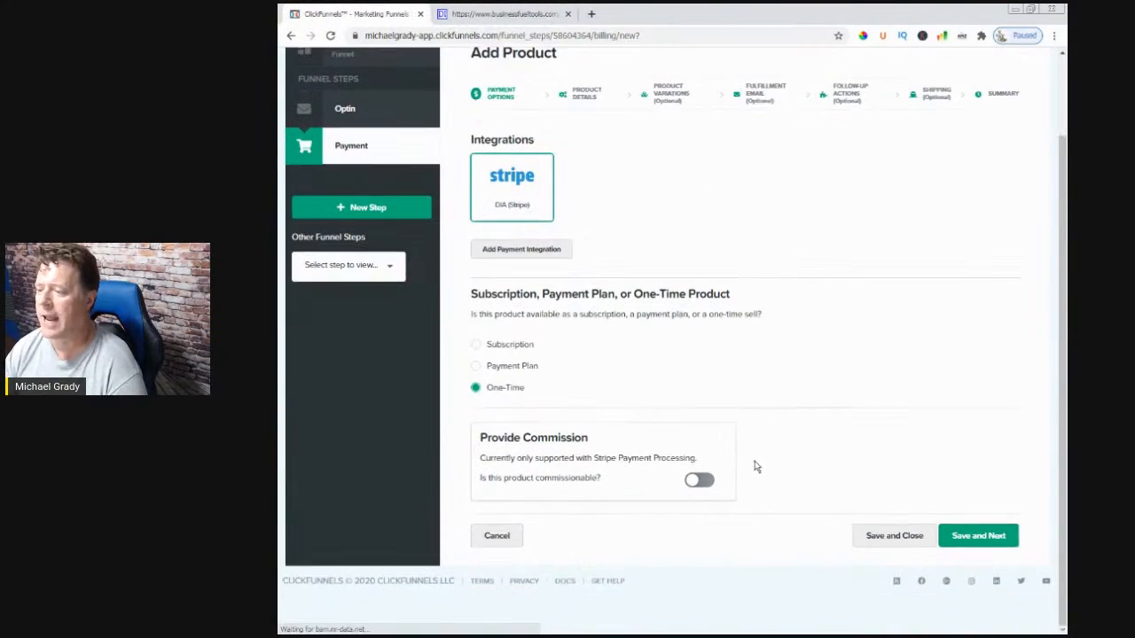
pyautogui.click(978, 539)
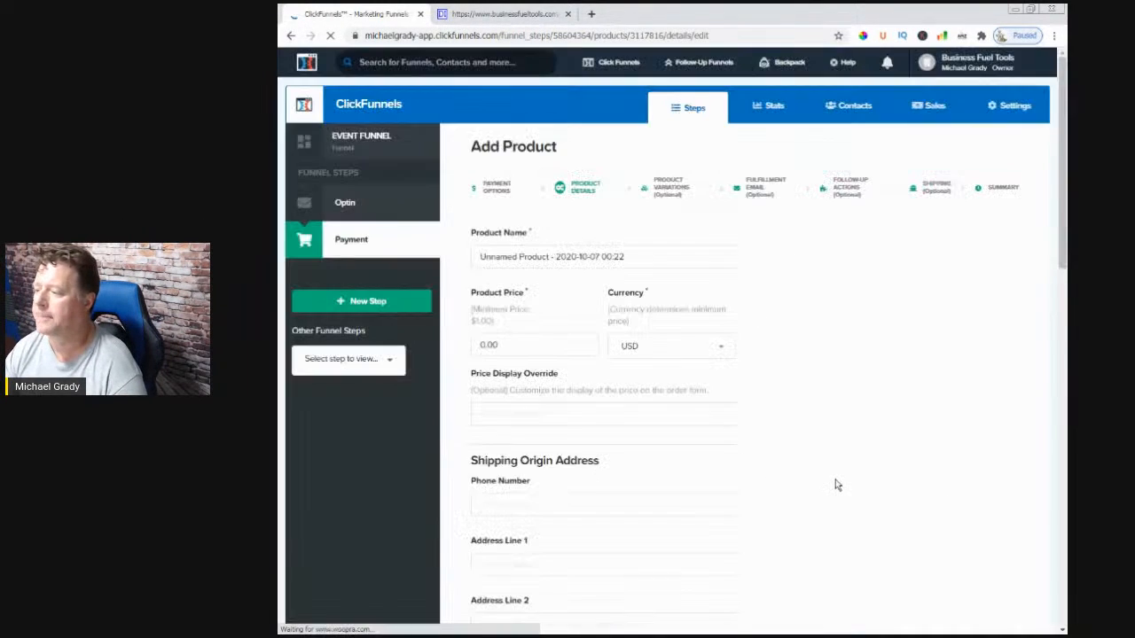
# - Name the product 'Short Ride - 30 Miles'
pyautogui.tripleClick(587, 256)
pyautogui.press('BackSpace')
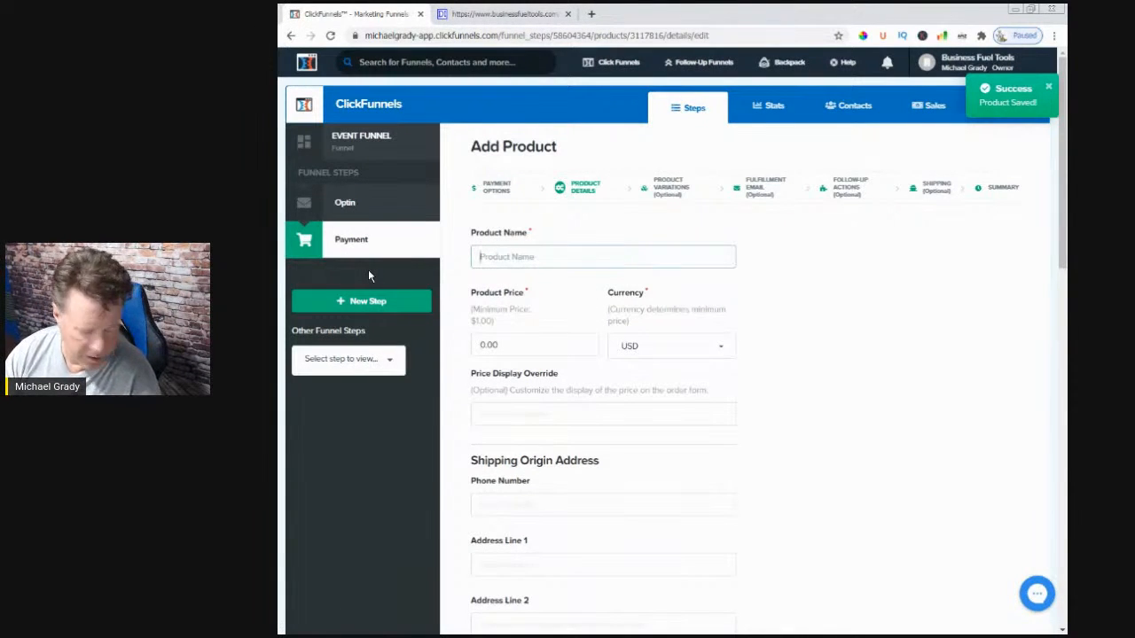
pyautogui.write('Sho')
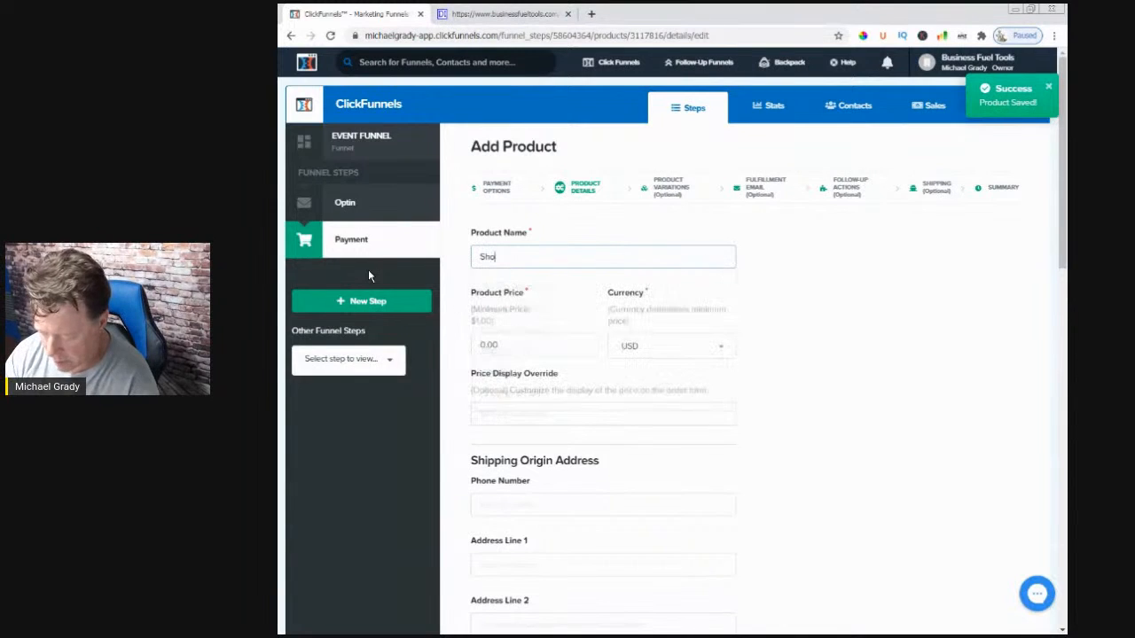
pyautogui.write('rt Ri')
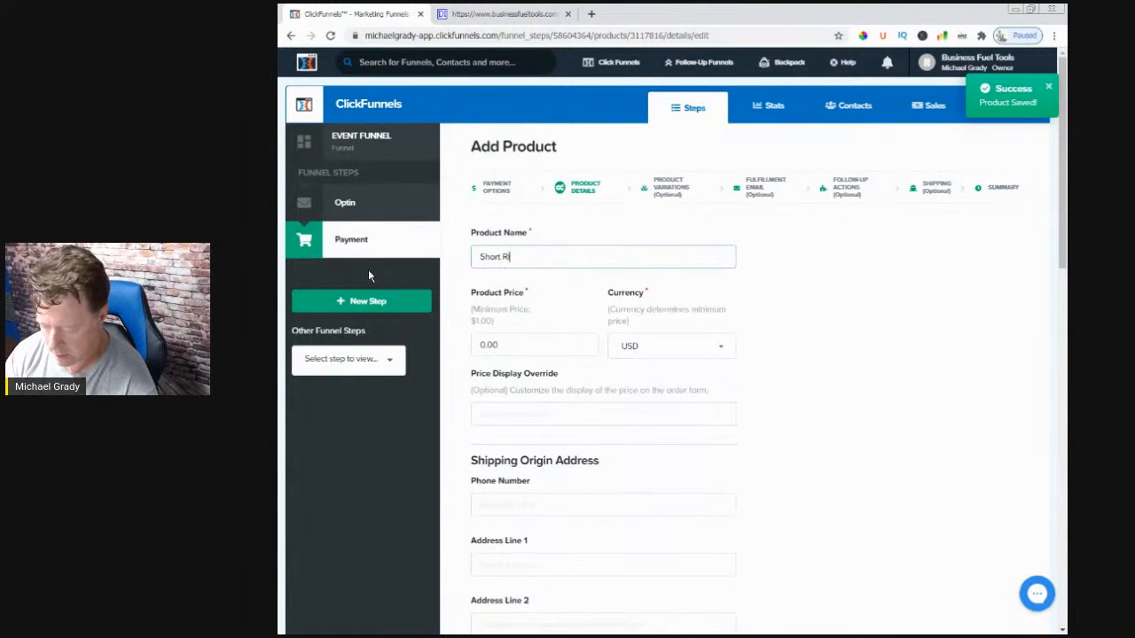
pyautogui.write('de -')
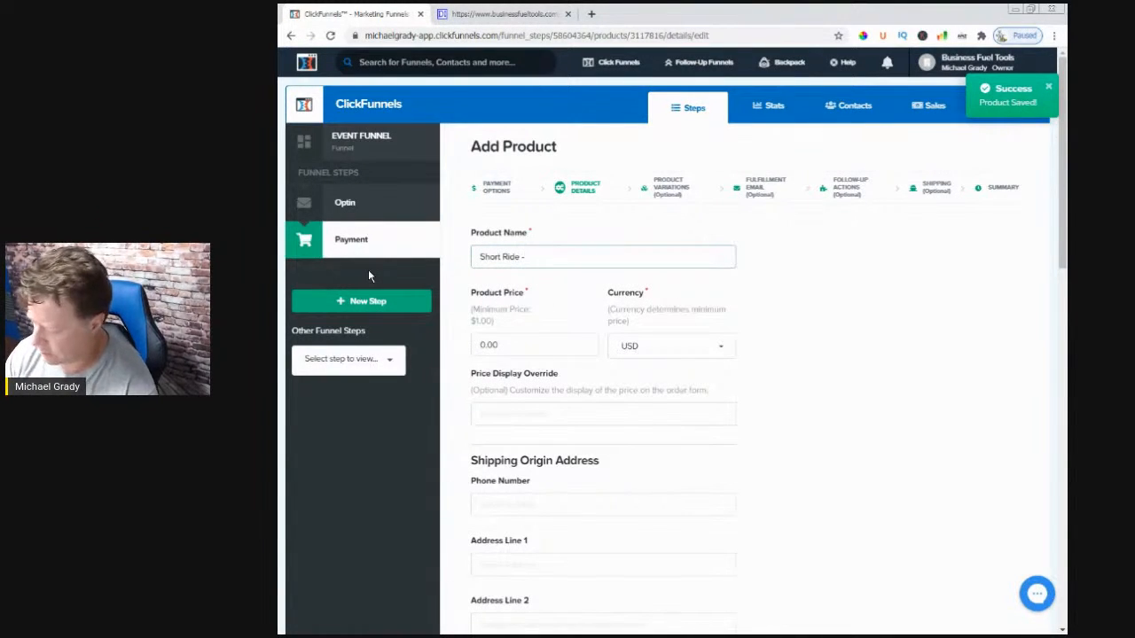
pyautogui.write(' 30 Li')
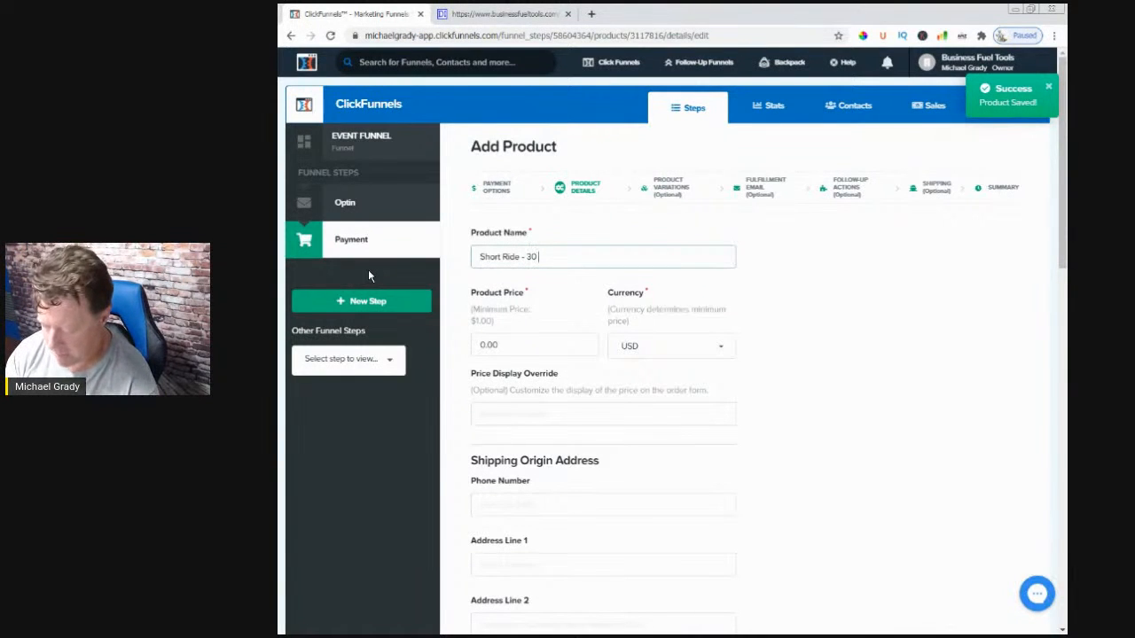
pyautogui.press('BackSpace')
pyautogui.press('BackSpace')
pyautogui.write('Miles')
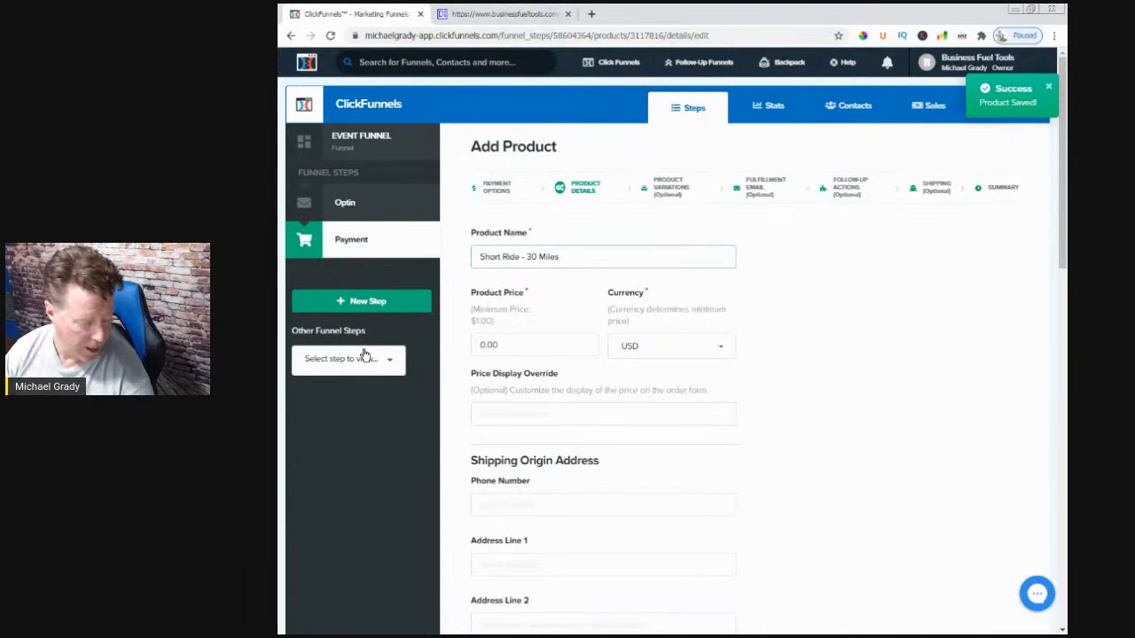
# - Set the product price to 40.00 and use 40.00 as the price display override
pyautogui.click(565, 343)
pyautogui.moveTo(525, 341); pyautogui.dragTo(468, 345)
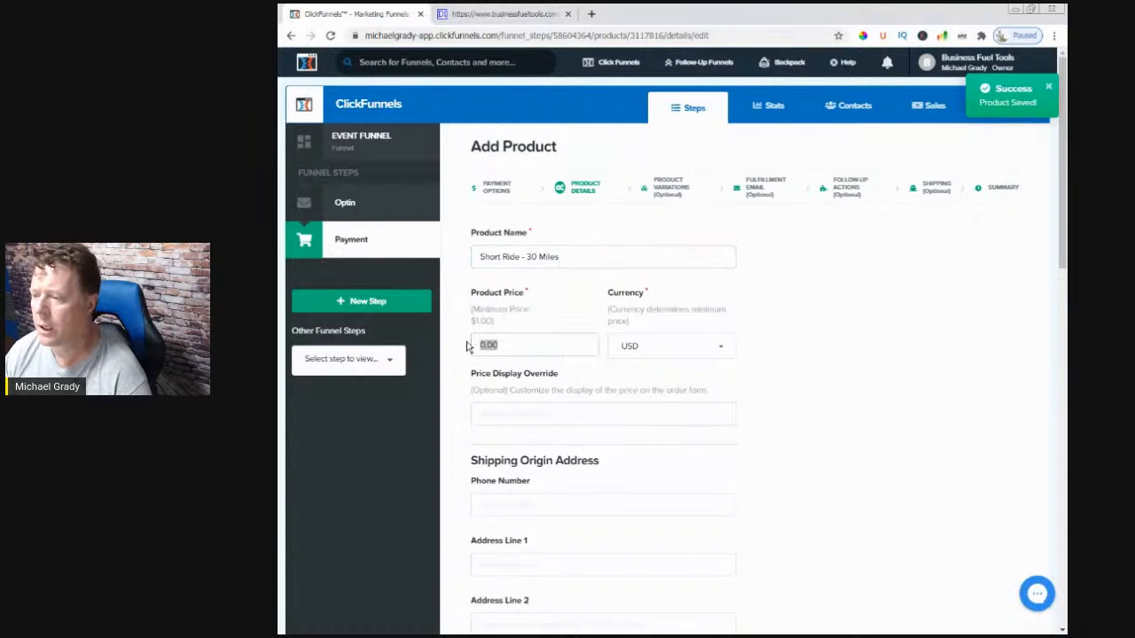
pyautogui.write('40')
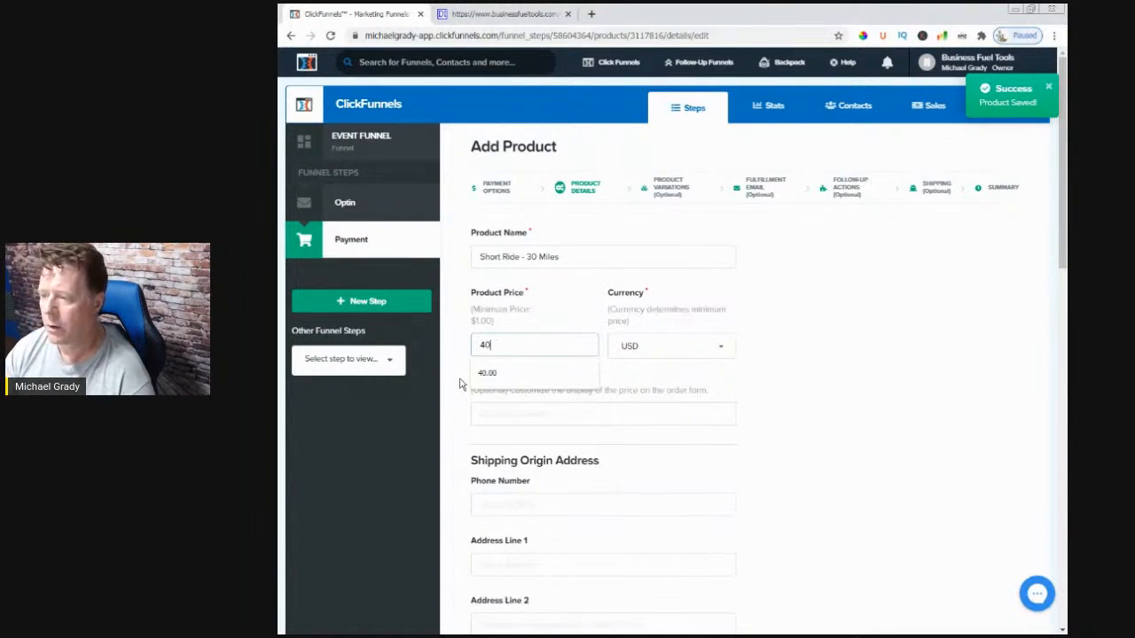
pyautogui.write('.0')
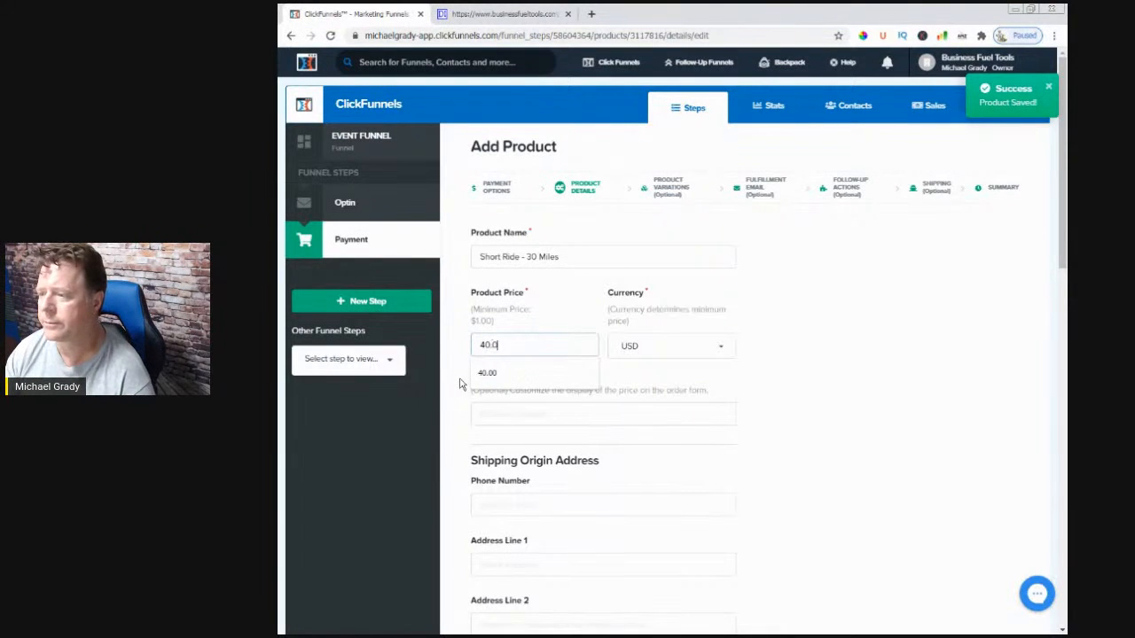
pyautogui.write('0')
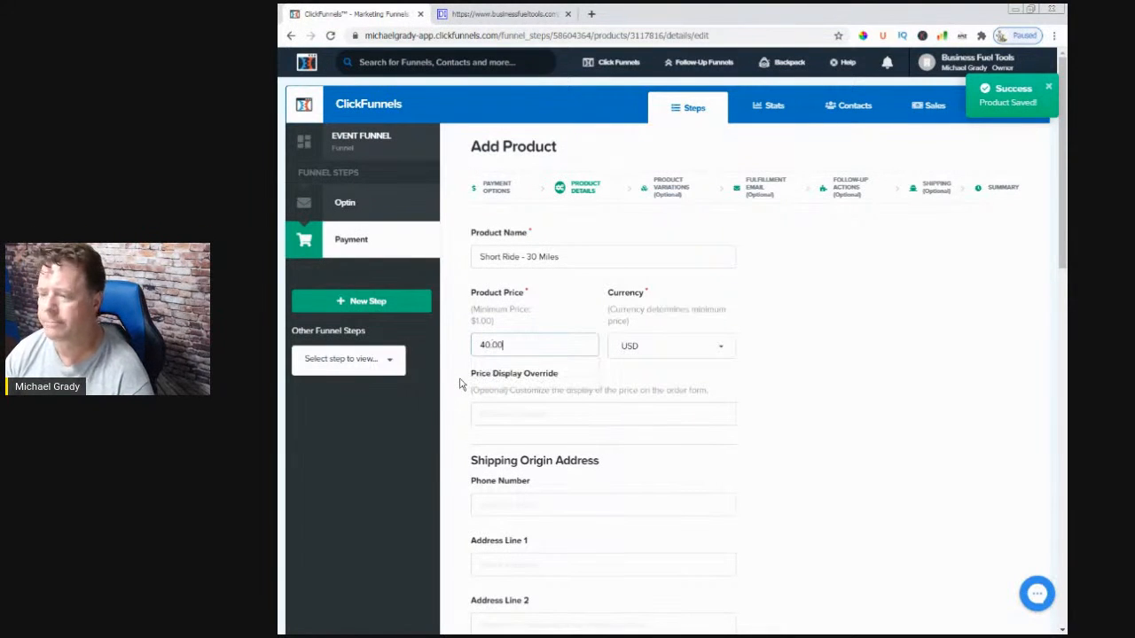
pyautogui.click(497, 413)
pyautogui.write('40.00')
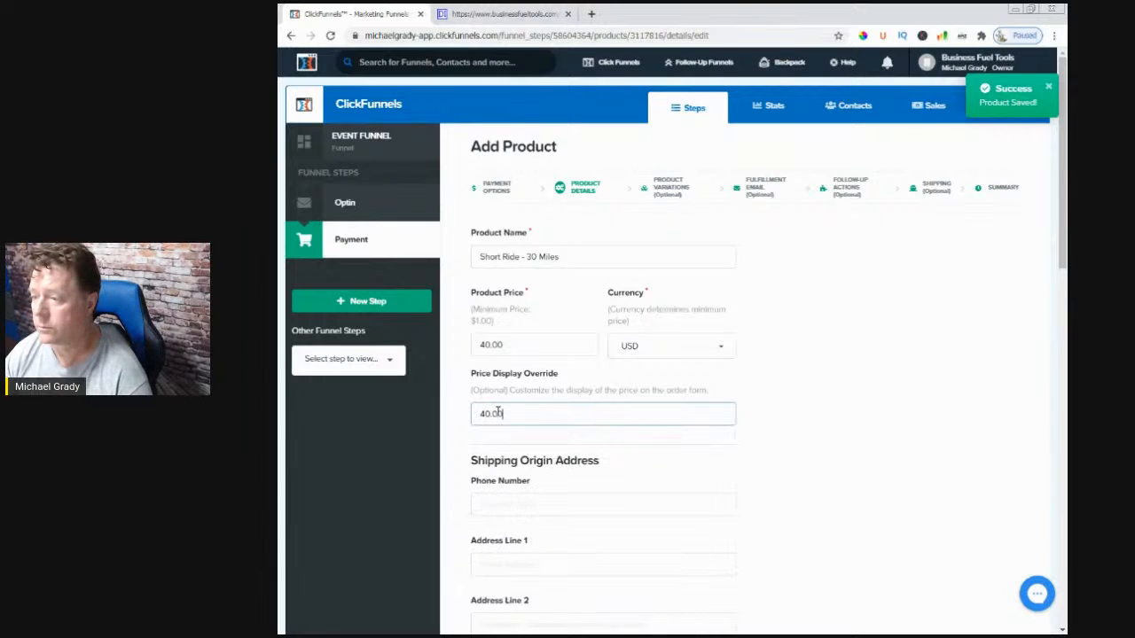
# - Autofill the shipping origin address from the saved entry and set Country to United States
pyautogui.scroll(-2, 514, 416)
pyautogui.click(515, 322)
pyautogui.click(504, 350)
pyautogui.scroll(-1, 534, 473)
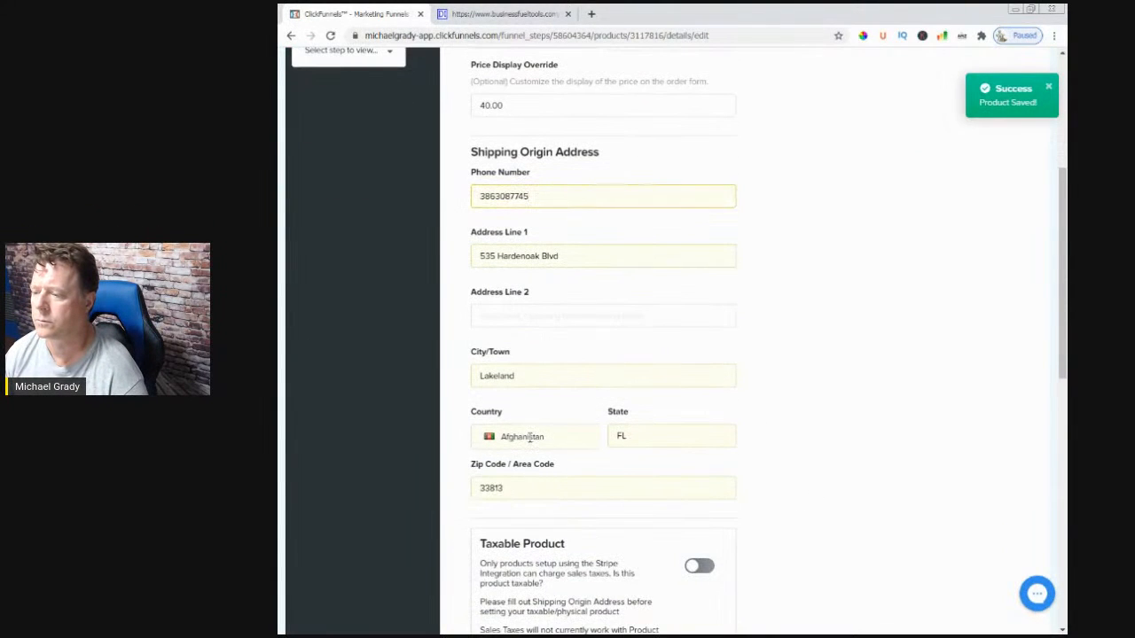
pyautogui.click(570, 438)
pyautogui.moveTo(596, 456); pyautogui.dragTo(595, 580)
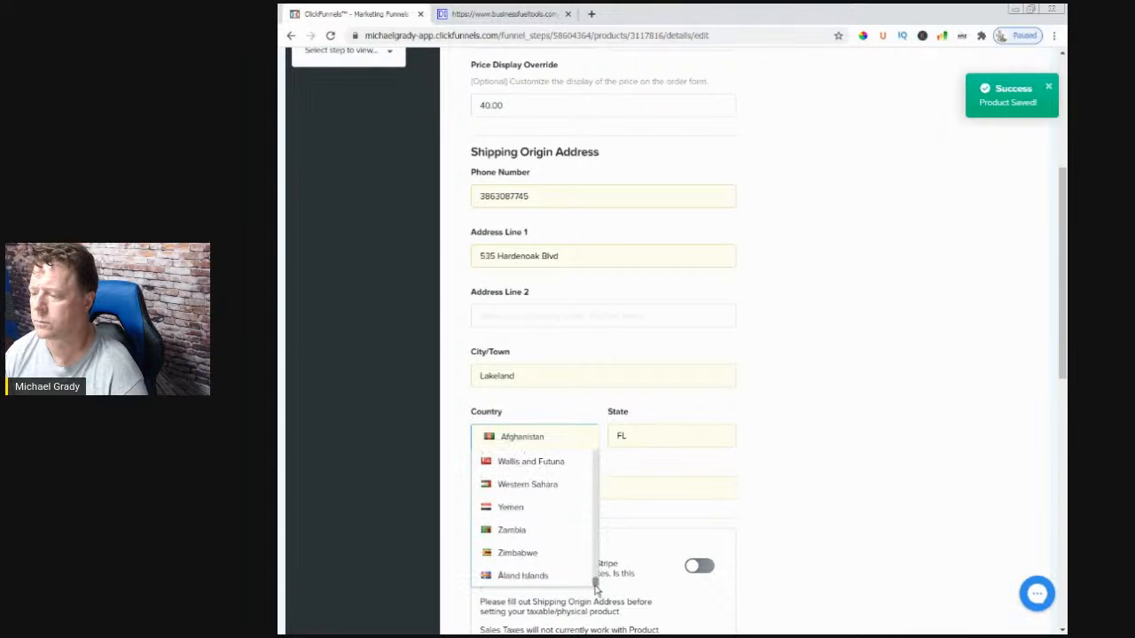
pyautogui.scroll(3, 542, 572)
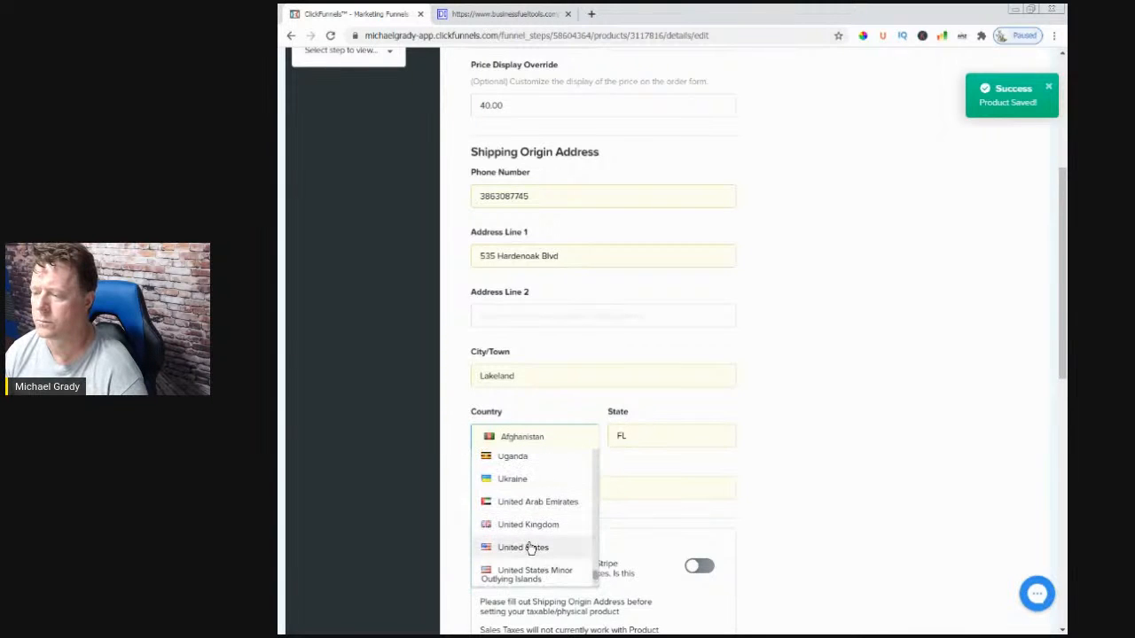
pyautogui.click(524, 544)
pyautogui.scroll(-5, 777, 530)
pyautogui.scroll(6, 554, 344)
pyautogui.scroll(3, 558, 338)
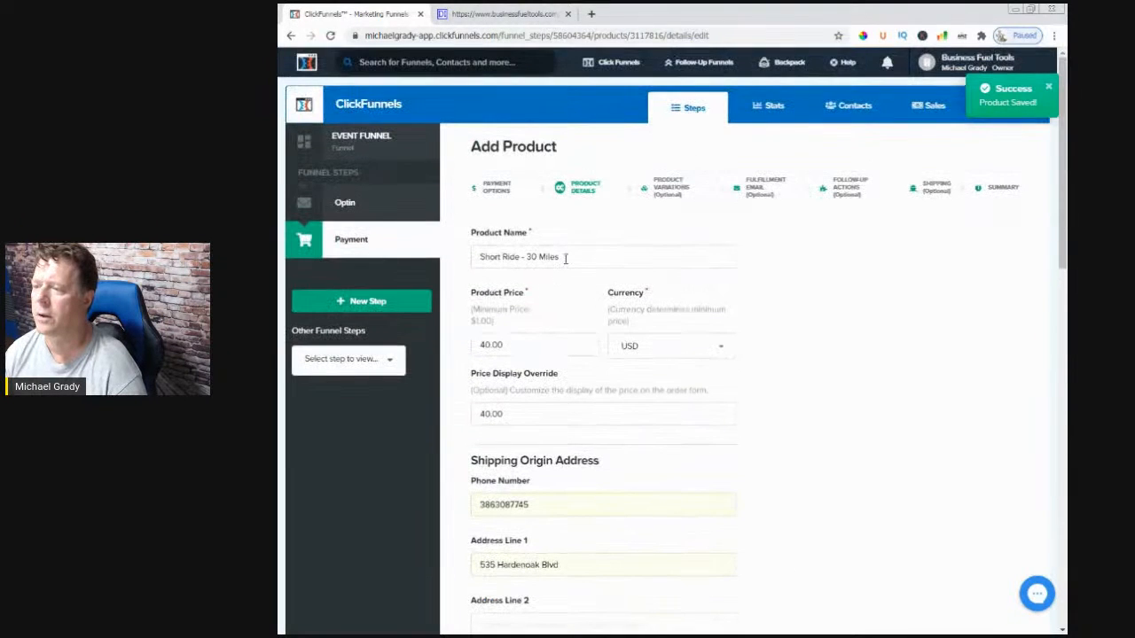
# - Set the billing description to 'TDTShortRide30Miles'
pyautogui.moveTo(562, 256); pyautogui.dragTo(444, 284)
pyautogui.click(709, 452)
pyautogui.scroll(-8, 717, 449)
pyautogui.click(482, 323)
pyautogui.click(567, 457)
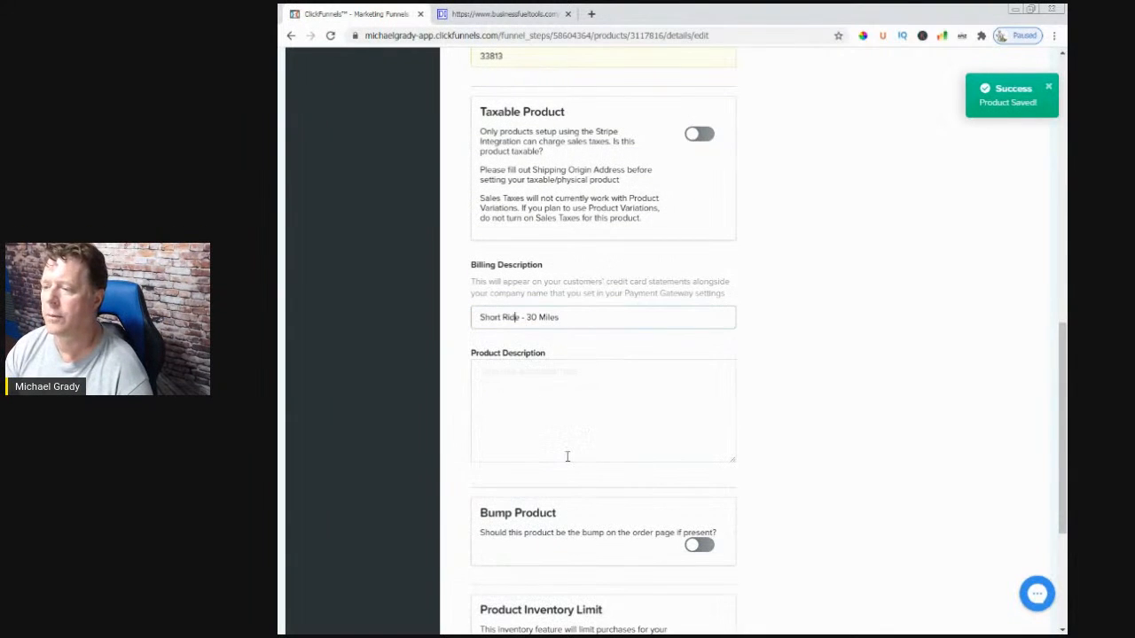
pyautogui.write('1')
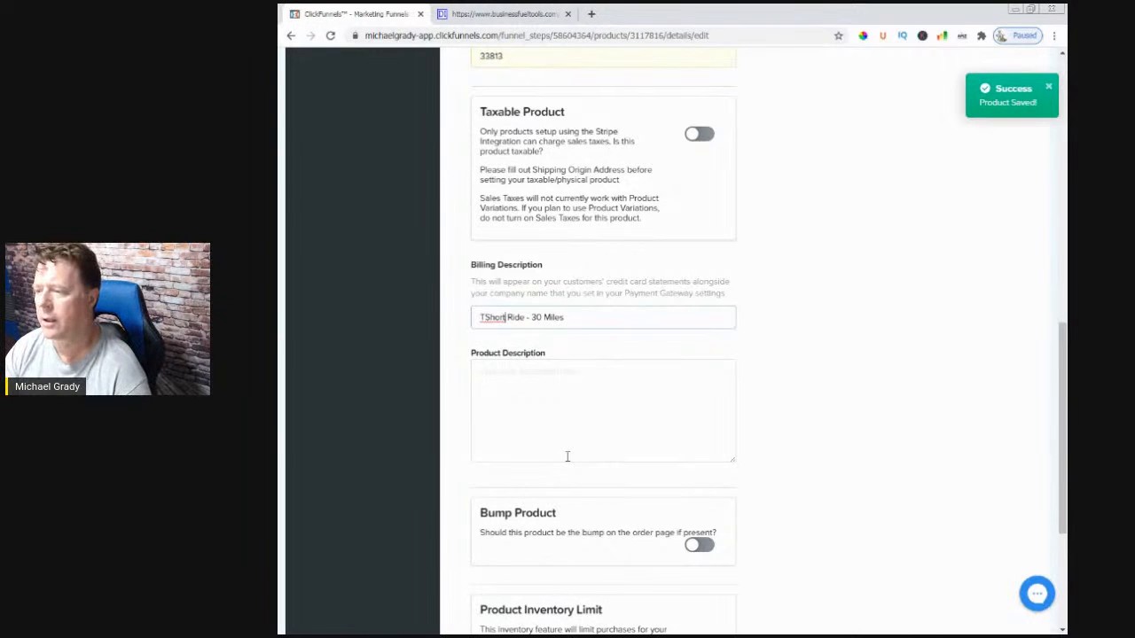
pyautogui.press('Delete')
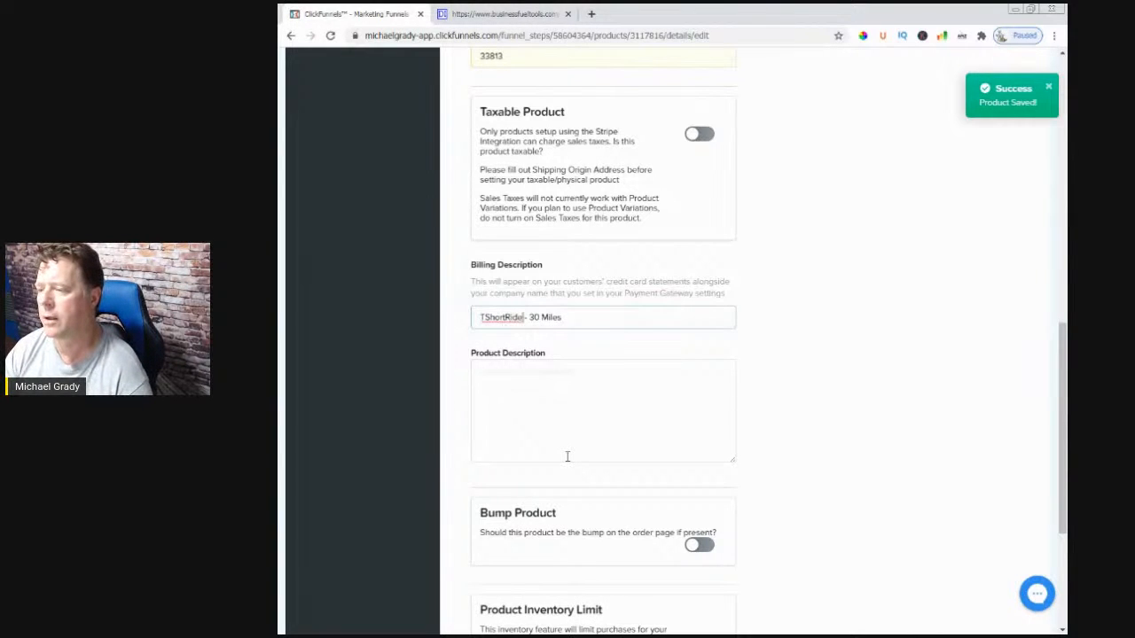
pyautogui.press('Delete')
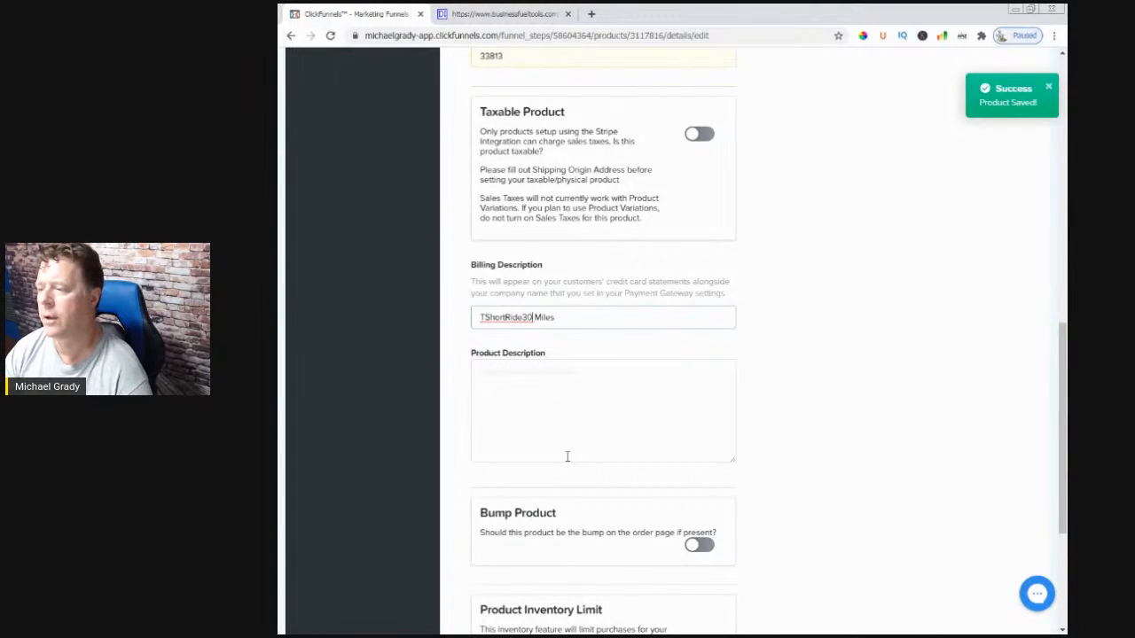
pyautogui.press('Delete')
pyautogui.click(563, 456)
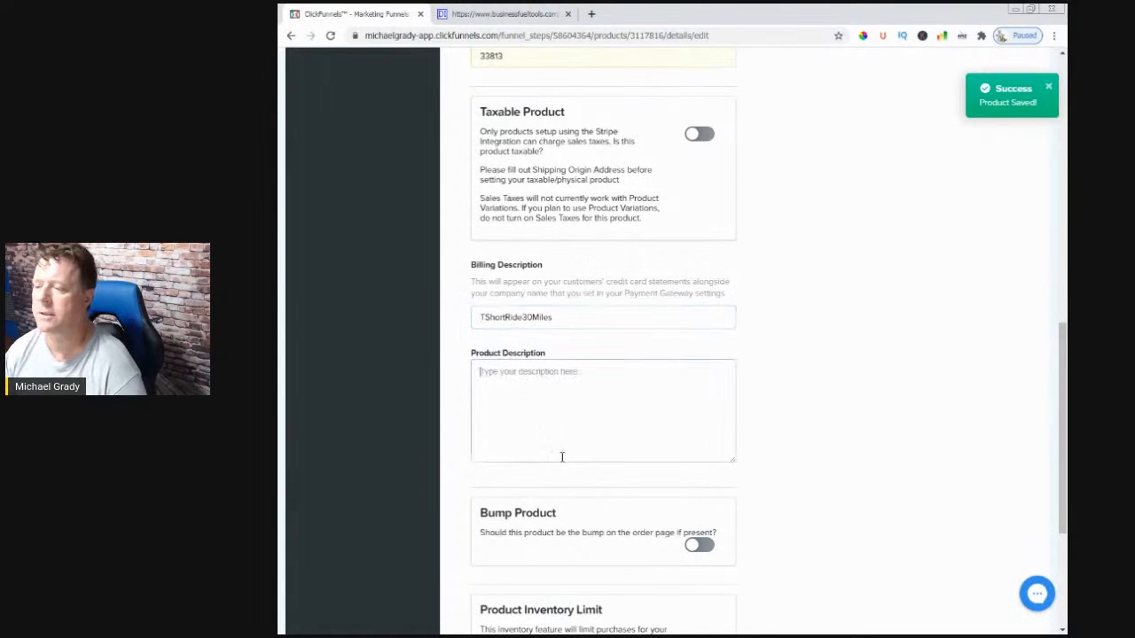
pyautogui.click(483, 321)
pyautogui.write('DT')
# - Paste 'Short Ride - 30 Miles' as the product description and save the product
pyautogui.click(567, 416)
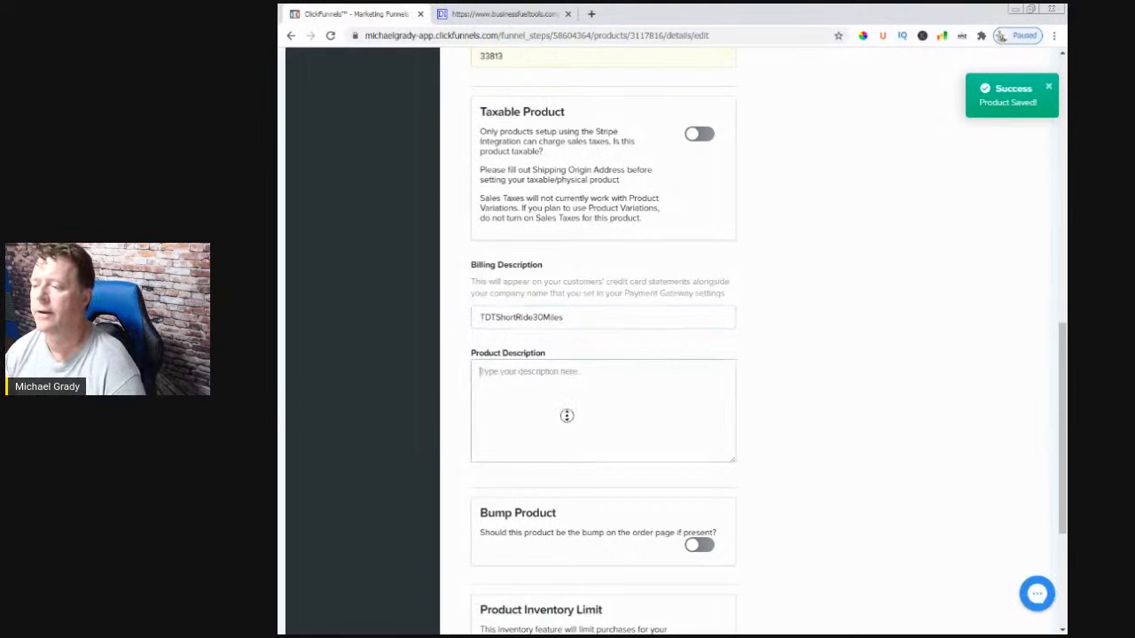
pyautogui.scroll(3, 566, 416)
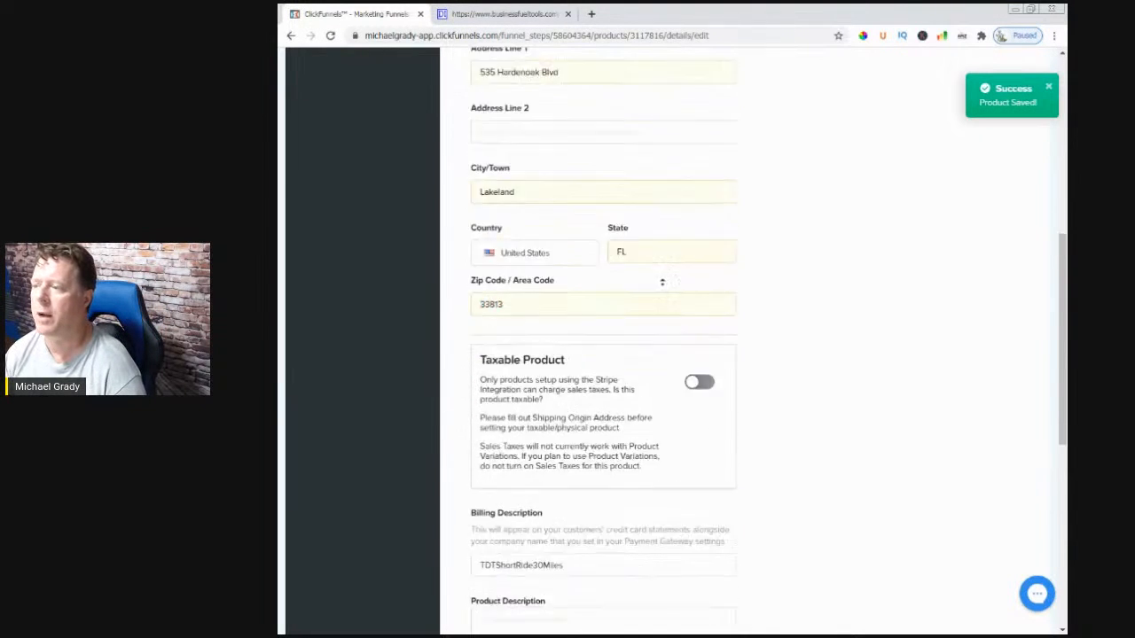
pyautogui.scroll(6, 629, 295)
pyautogui.moveTo(568, 257); pyautogui.dragTo(459, 258)
pyautogui.hotkey('ctrl', 'c')
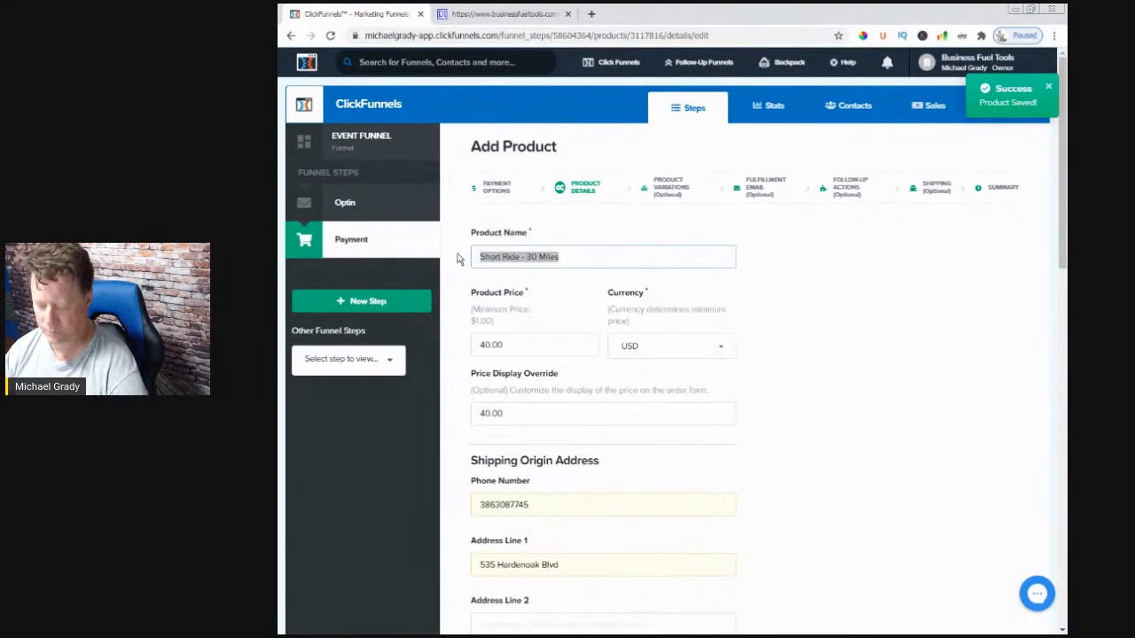
pyautogui.click(785, 400)
pyautogui.scroll(-10, 784, 402)
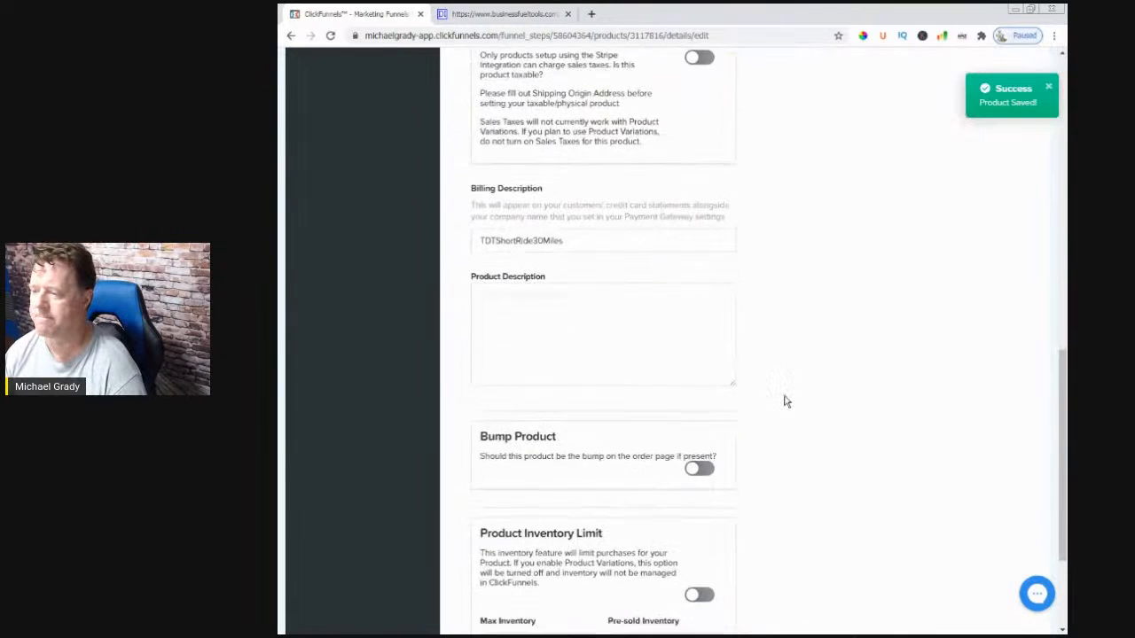
pyautogui.scroll(-2, 785, 401)
pyautogui.click(550, 205)
pyautogui.hotkey('ctrl', 'v')
pyautogui.scroll(-1, 727, 514)
pyautogui.click(709, 541)
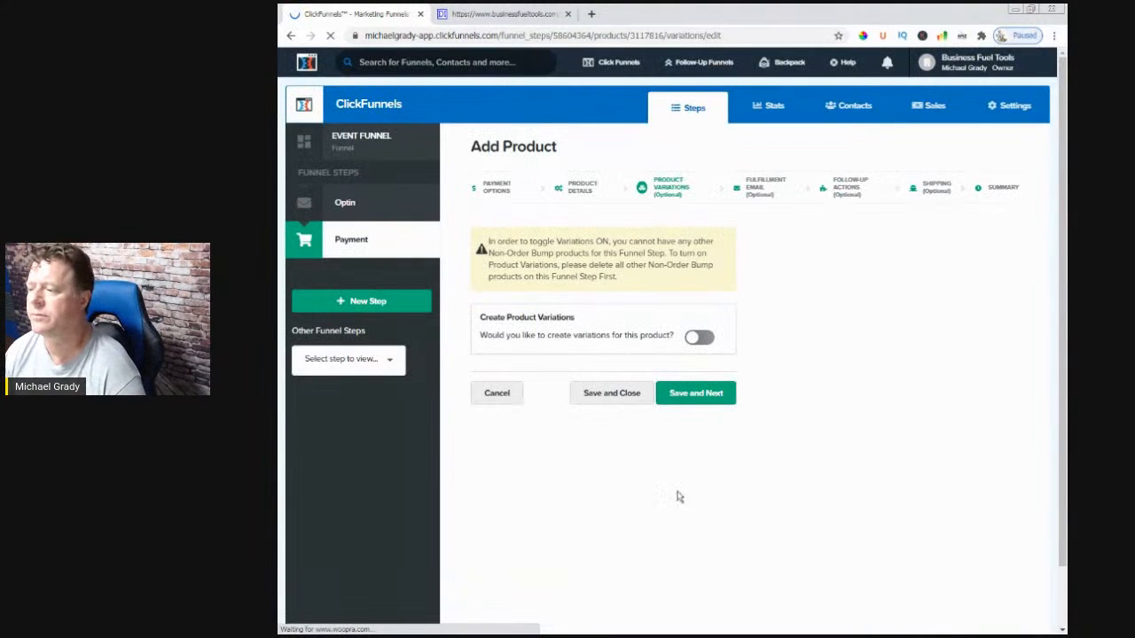
# - Save and close Short Ride - 30 Miles, then start adding a third product to the Payment step
pyautogui.click(634, 399)
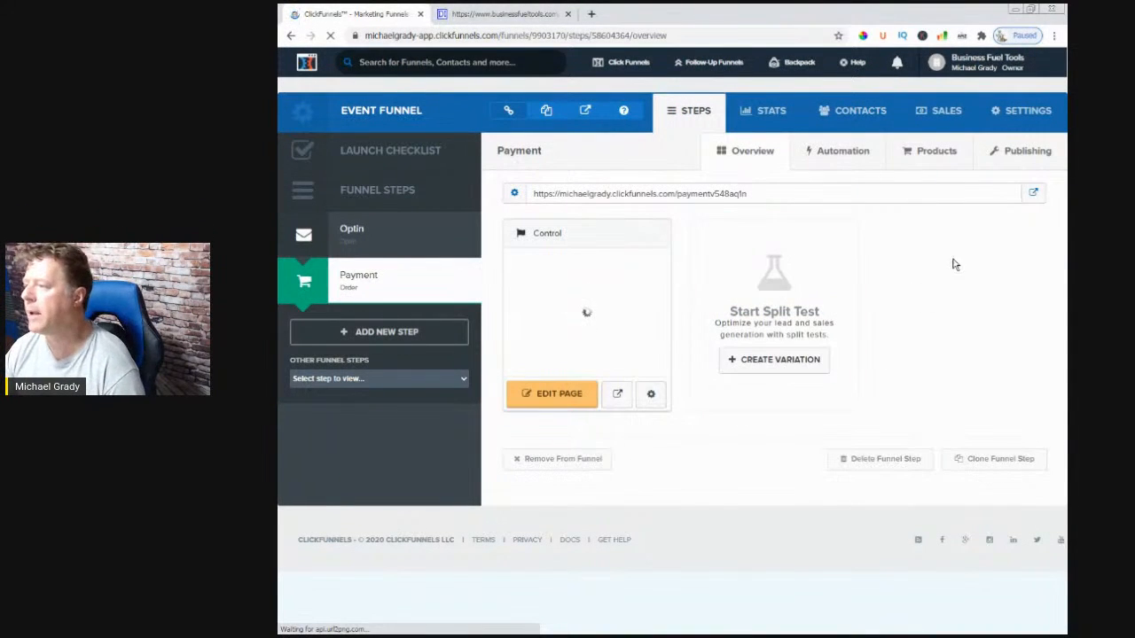
pyautogui.click(938, 160)
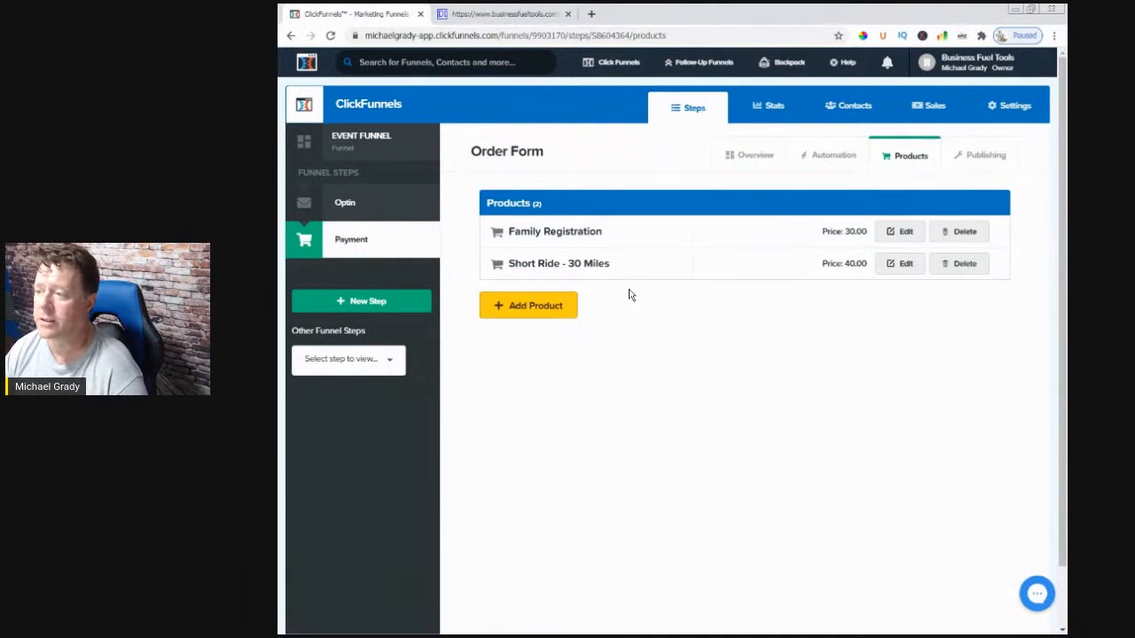
pyautogui.click(521, 312)
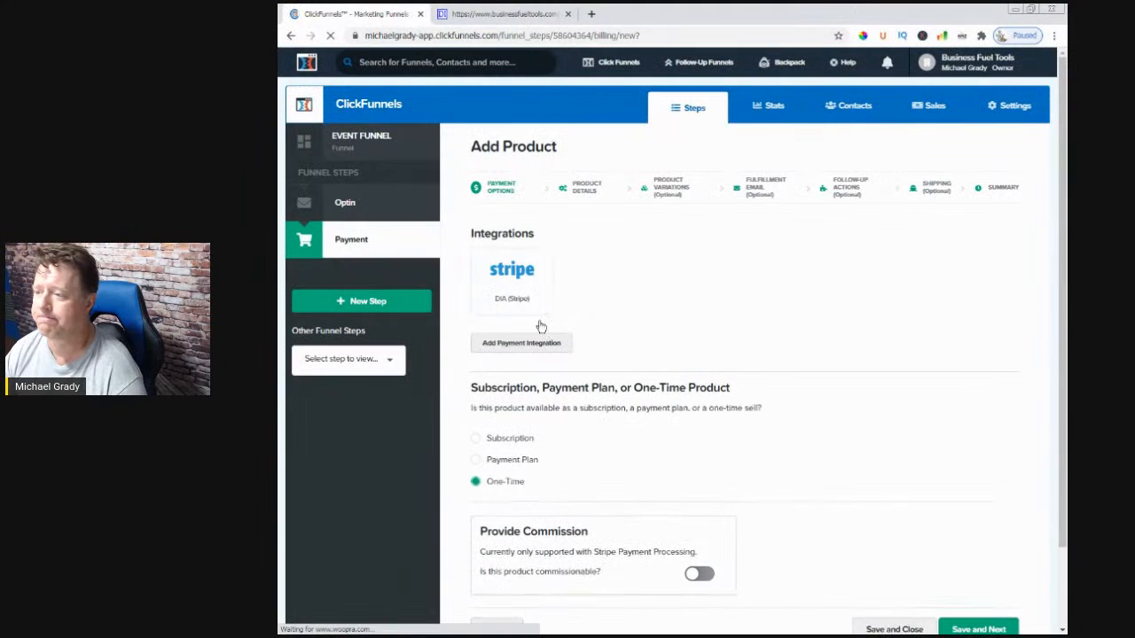
pyautogui.scroll(-2, 818, 470)
# - Keep one-time payment and name the third product 'Long Ride - 63 Miles'
pyautogui.click(979, 535)
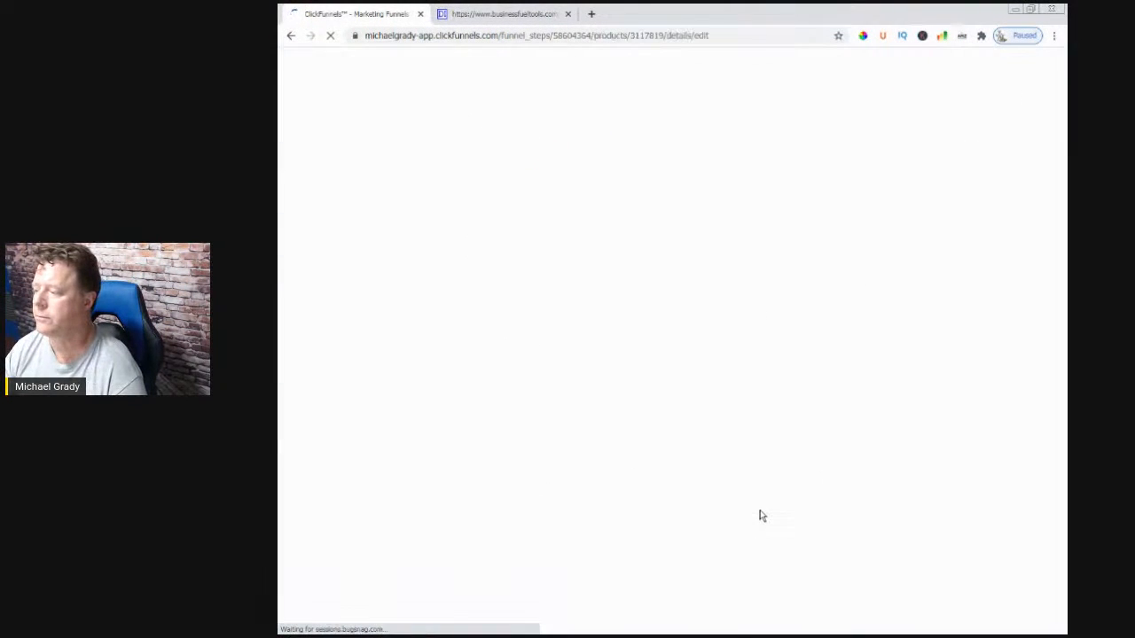
pyautogui.tripleClick(632, 257)
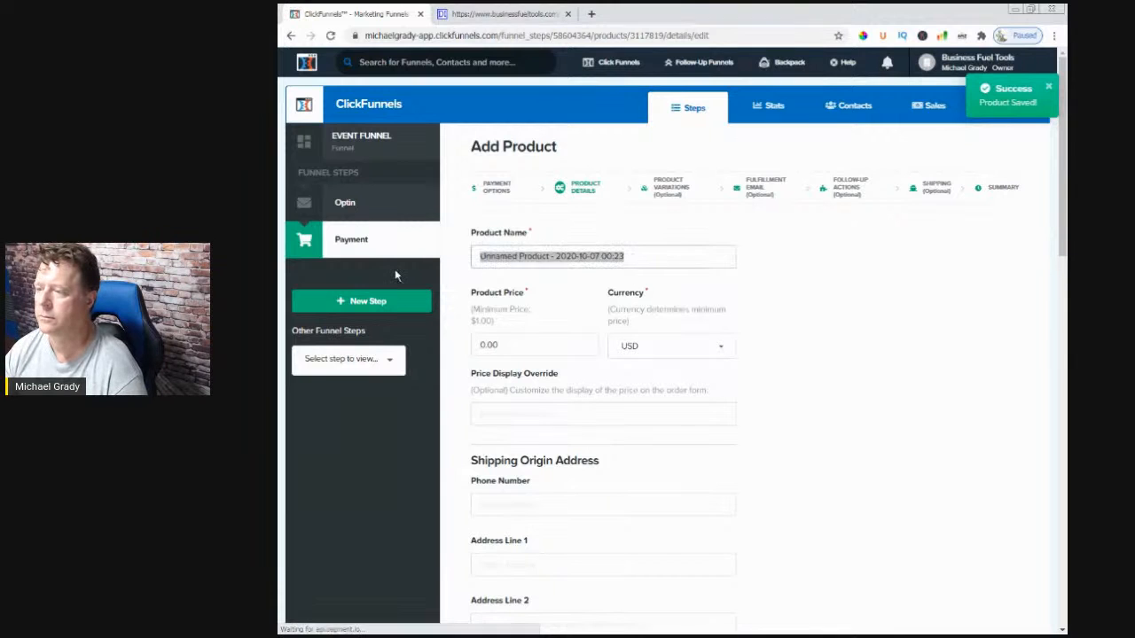
pyautogui.write('ong Ridi')
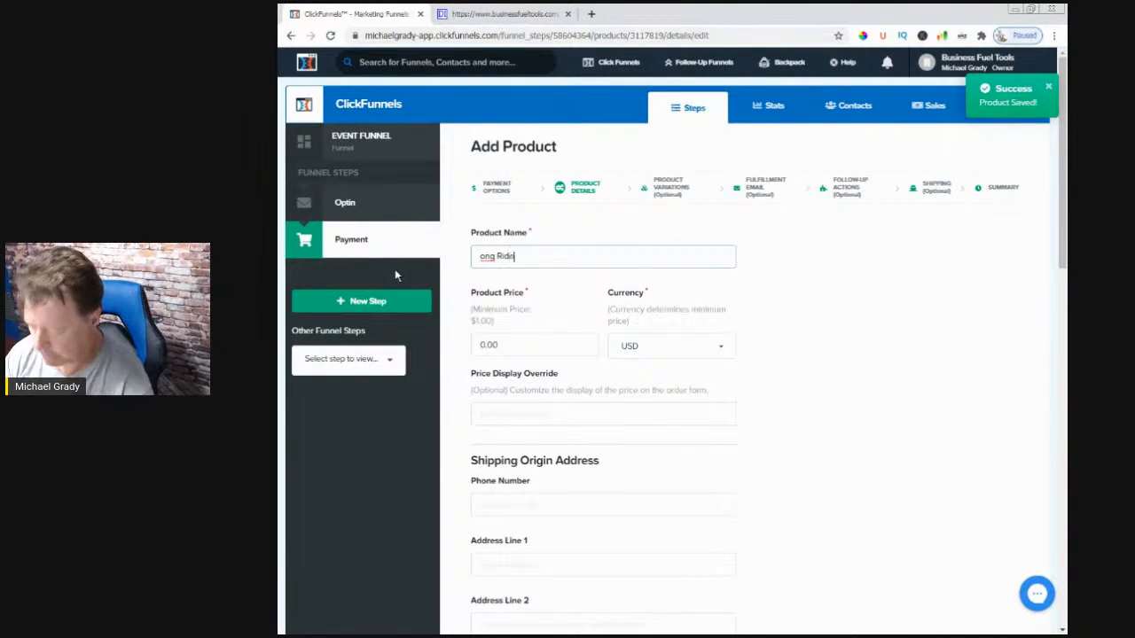
pyautogui.press('BackSpace')
pyautogui.write('e -')
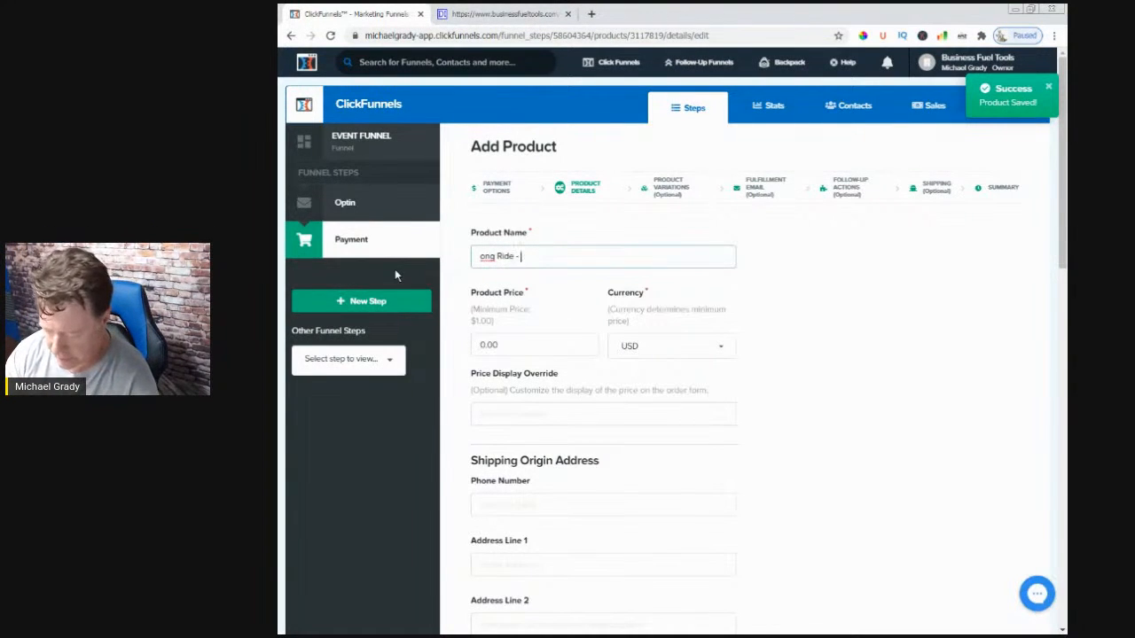
pyautogui.write(' 63 Miles')
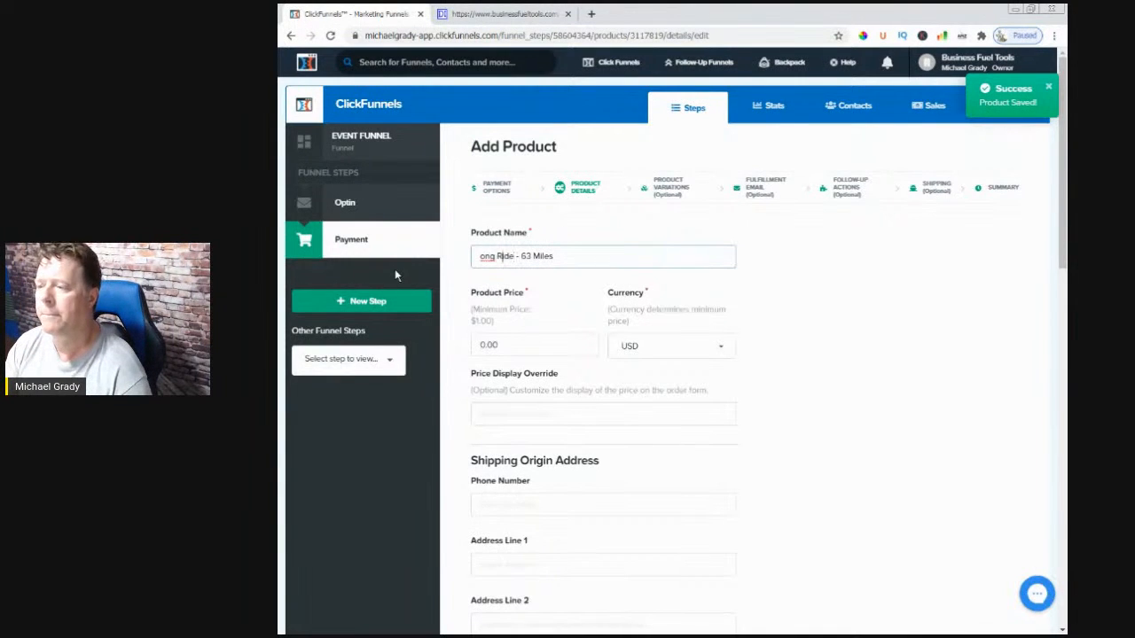
pyautogui.press('Home')
pyautogui.write('L')
# - Set the product price and price display override to 45.00
pyautogui.press('Tab')
pyautogui.write('45')
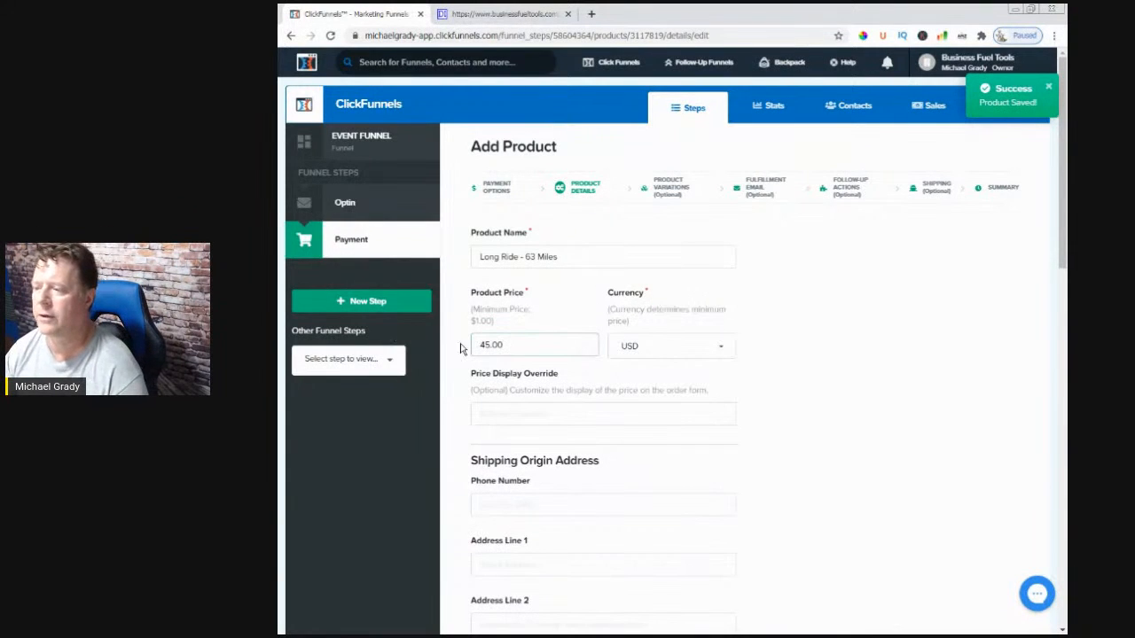
pyautogui.doubleClick(512, 344)
pyautogui.click(523, 414)
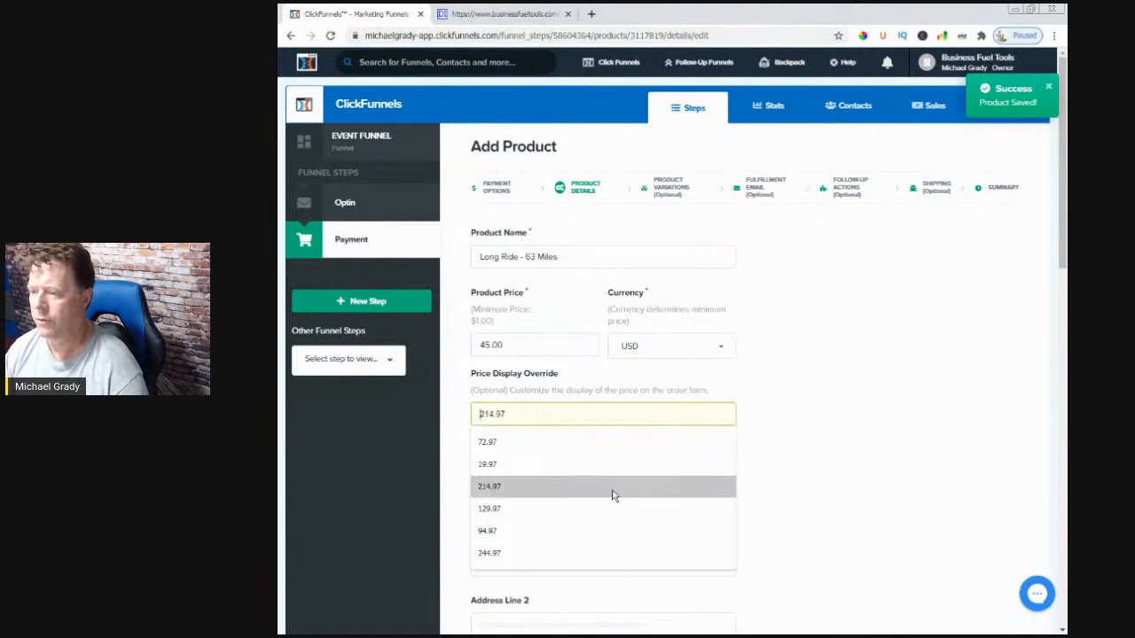
# - Autofill the shipping origin address, set Country to United States, and copy the product name
pyautogui.scroll(-2, 851, 497)
pyautogui.click(493, 321)
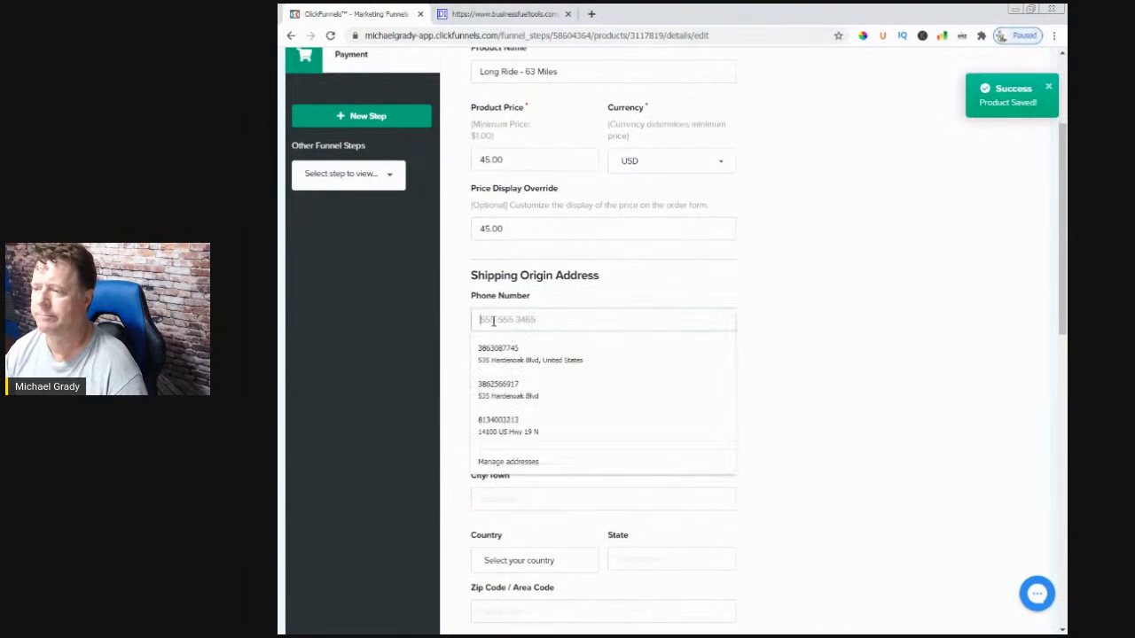
pyautogui.click(498, 352)
pyautogui.scroll(-3, 768, 478)
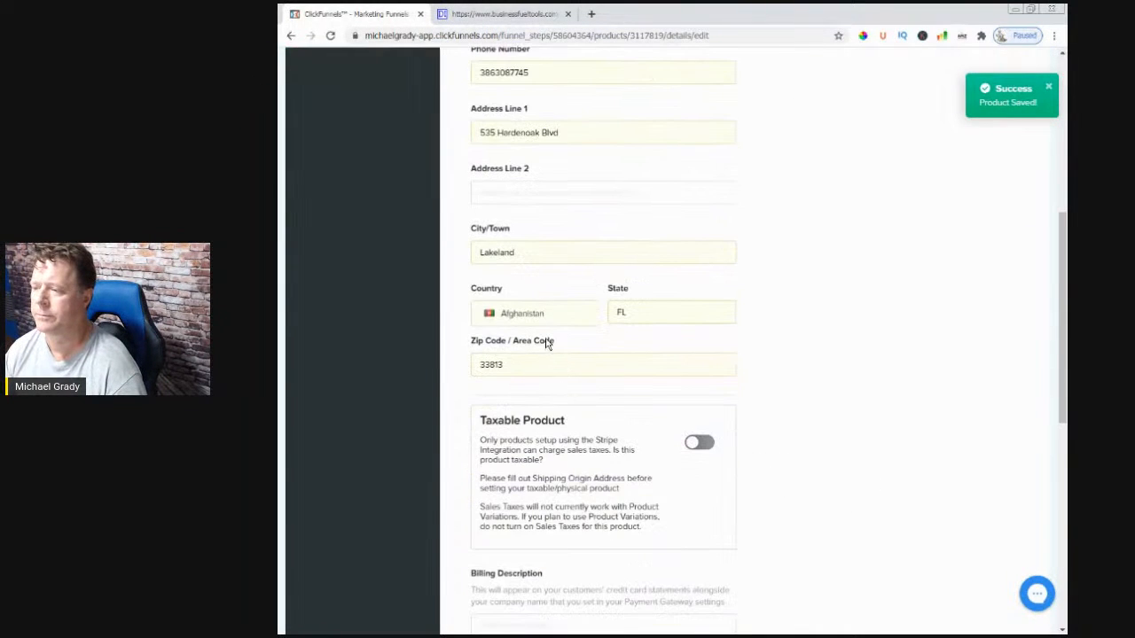
pyautogui.click(559, 317)
pyautogui.write('United States')
pyautogui.click(526, 339)
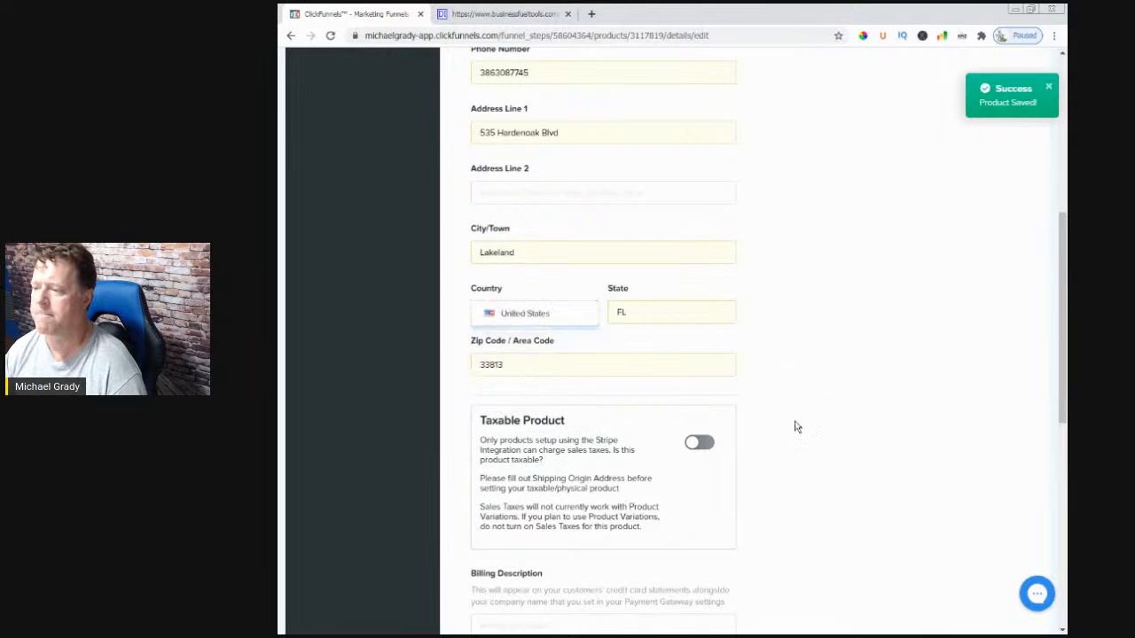
pyautogui.scroll(-3, 795, 425)
pyautogui.scroll(-3, 800, 438)
pyautogui.scroll(10, 656, 459)
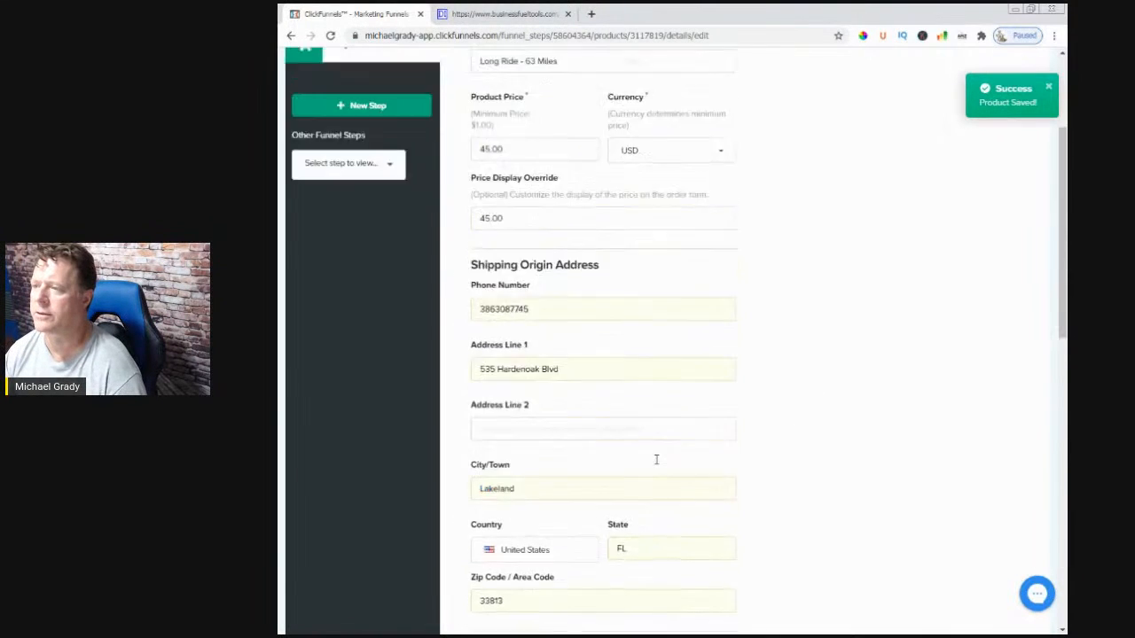
pyautogui.moveTo(558, 257); pyautogui.dragTo(446, 264)
pyautogui.hotkey('ctrl', 'c')
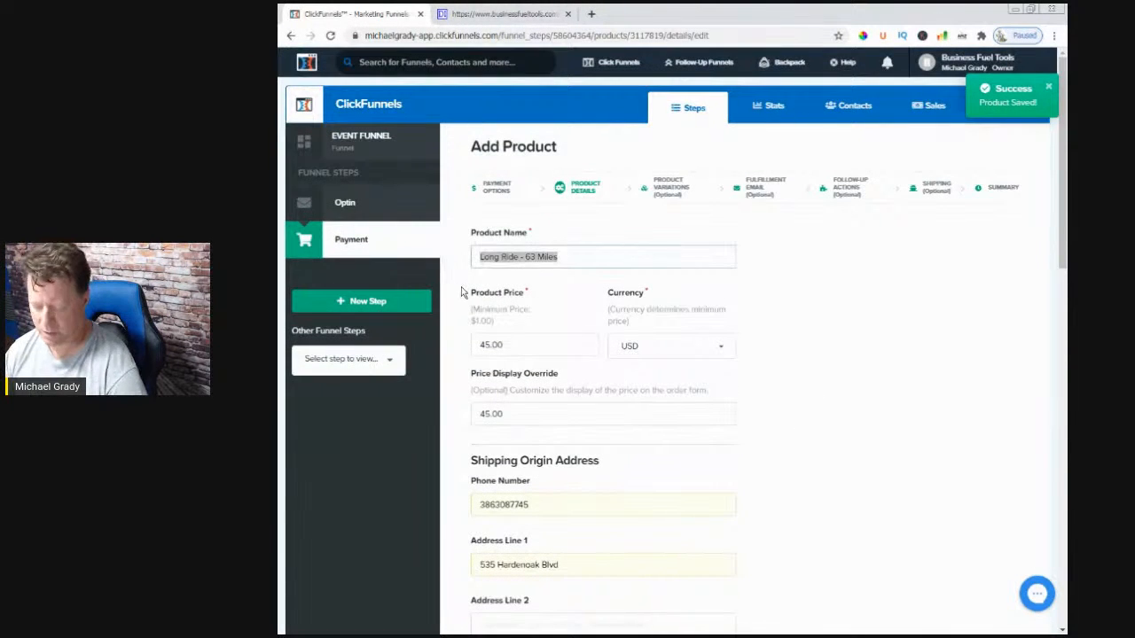
# - Paste 'Long Ride - 63 Miles' into the product description
pyautogui.click(813, 469)
pyautogui.scroll(-9, 813, 469)
pyautogui.click(543, 357)
pyautogui.hotkey('ctrl', 'v')
# - Set the billing description to 'TDTLongRide63Miles', then save and close the product
pyautogui.click(497, 256)
pyautogui.hotkey('ctrl', 'v')
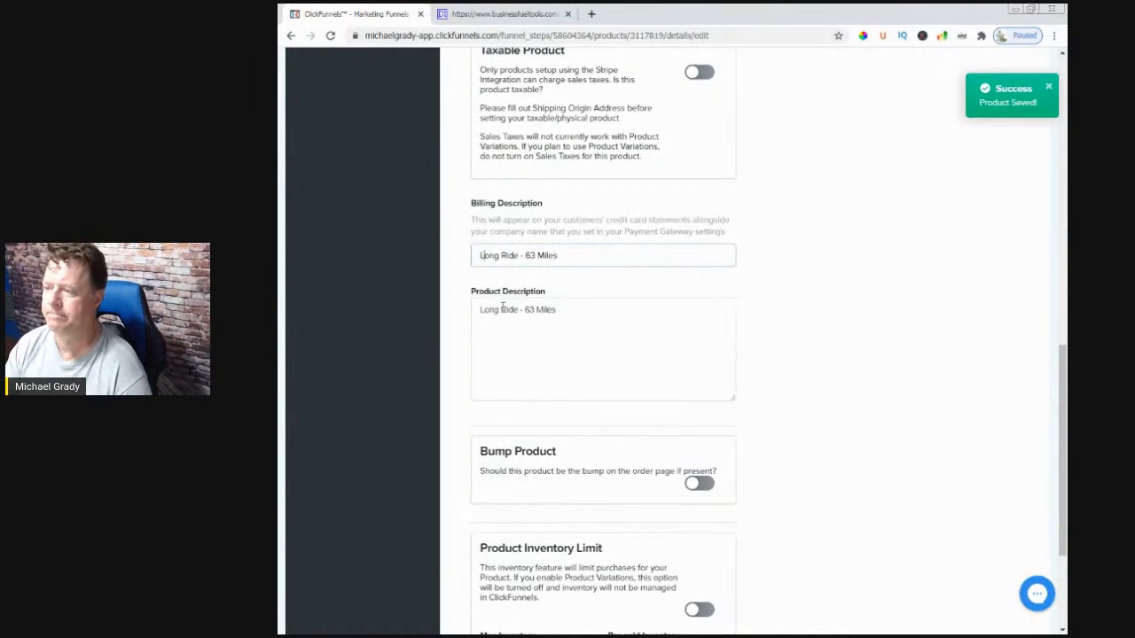
pyautogui.write('TD')
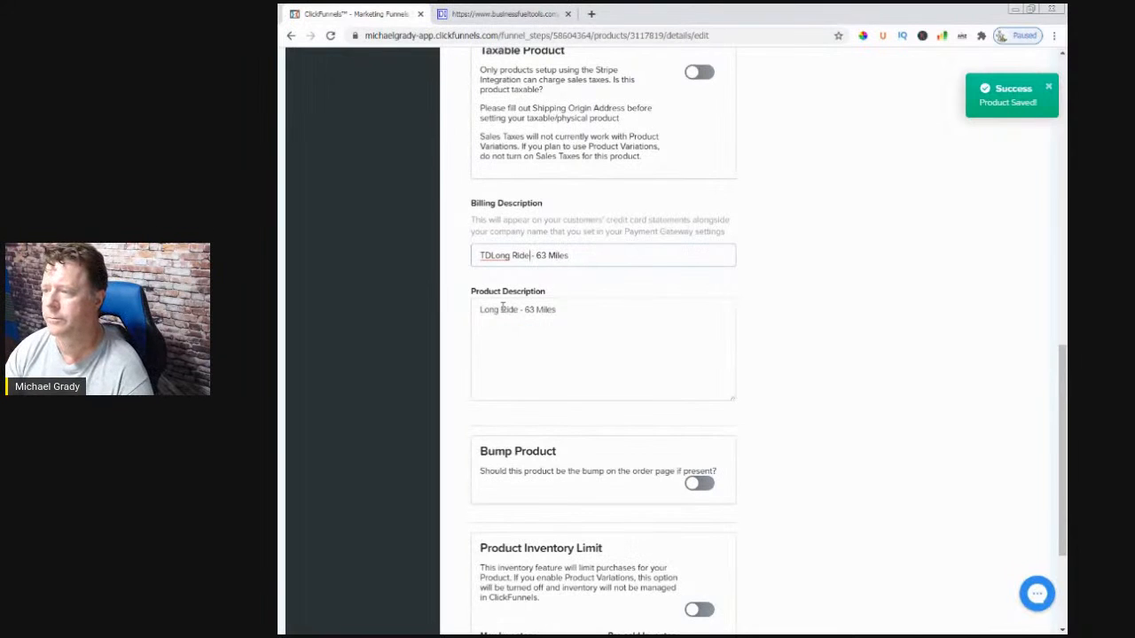
pyautogui.press('Delete')
pyautogui.press('Delete')
pyautogui.press('Delete')
pyautogui.press('Left')
pyautogui.press('Left')
pyautogui.press('Left')
pyautogui.press('Left')
pyautogui.press('Left')
pyautogui.press('Left')
pyautogui.press('Left')
pyautogui.press('Delete')
pyautogui.write('T')
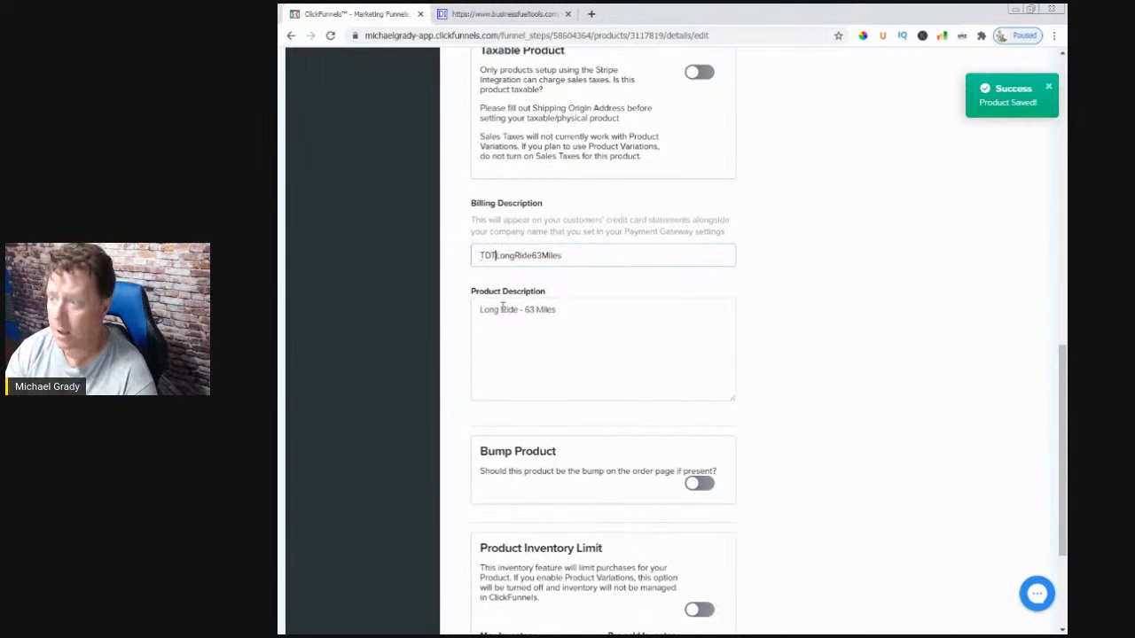
pyautogui.click(614, 397)
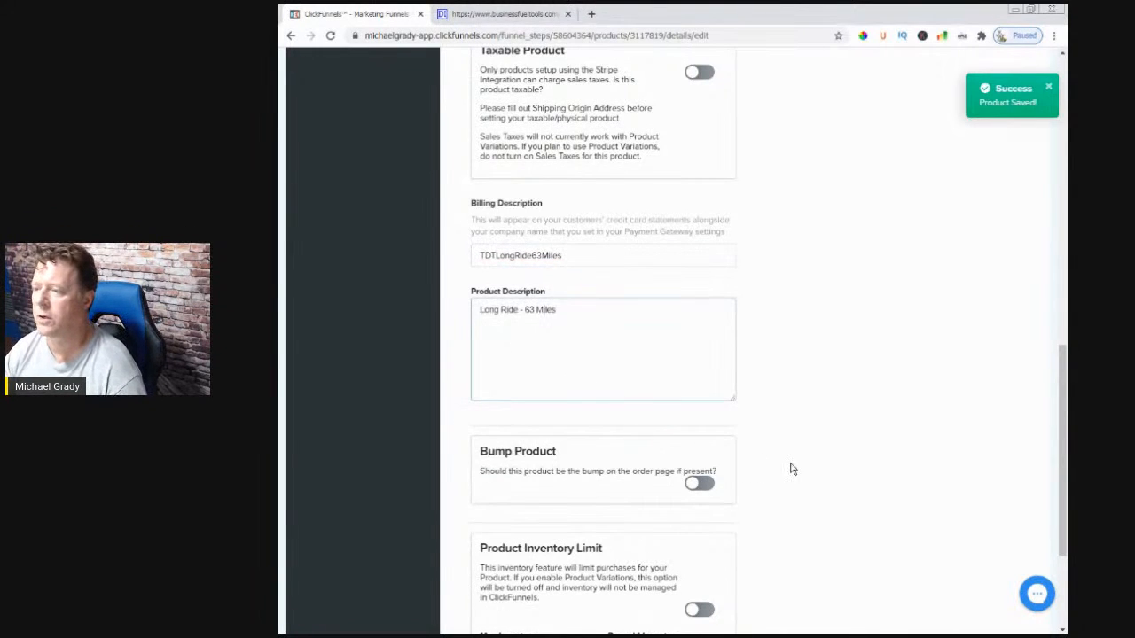
pyautogui.scroll(-3, 792, 456)
pyautogui.click(681, 537)
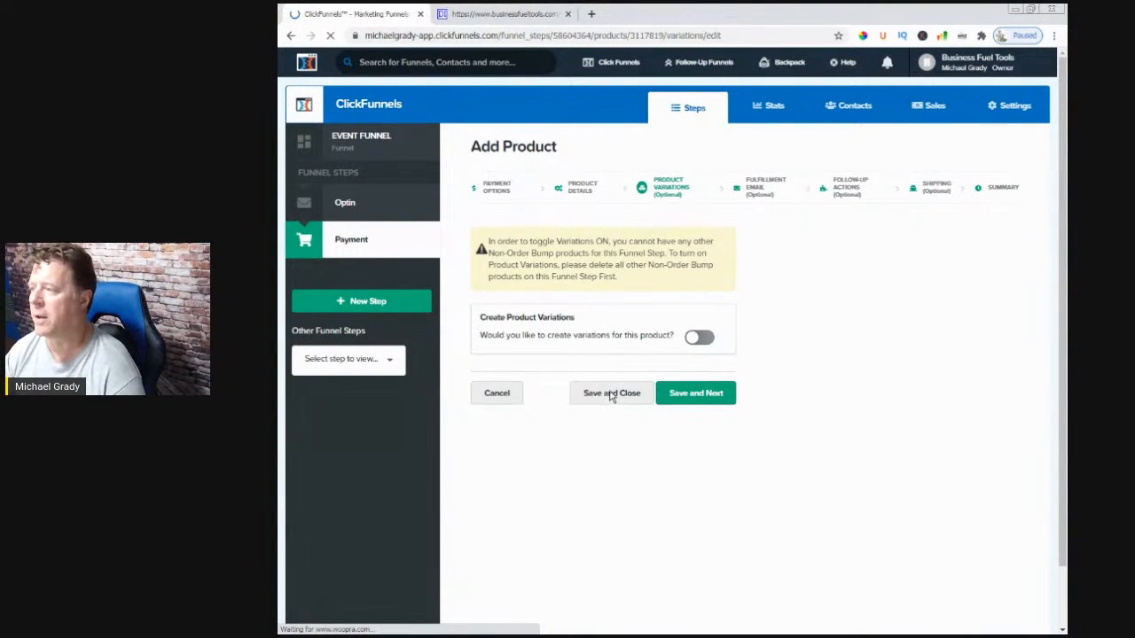
pyautogui.click(611, 396)
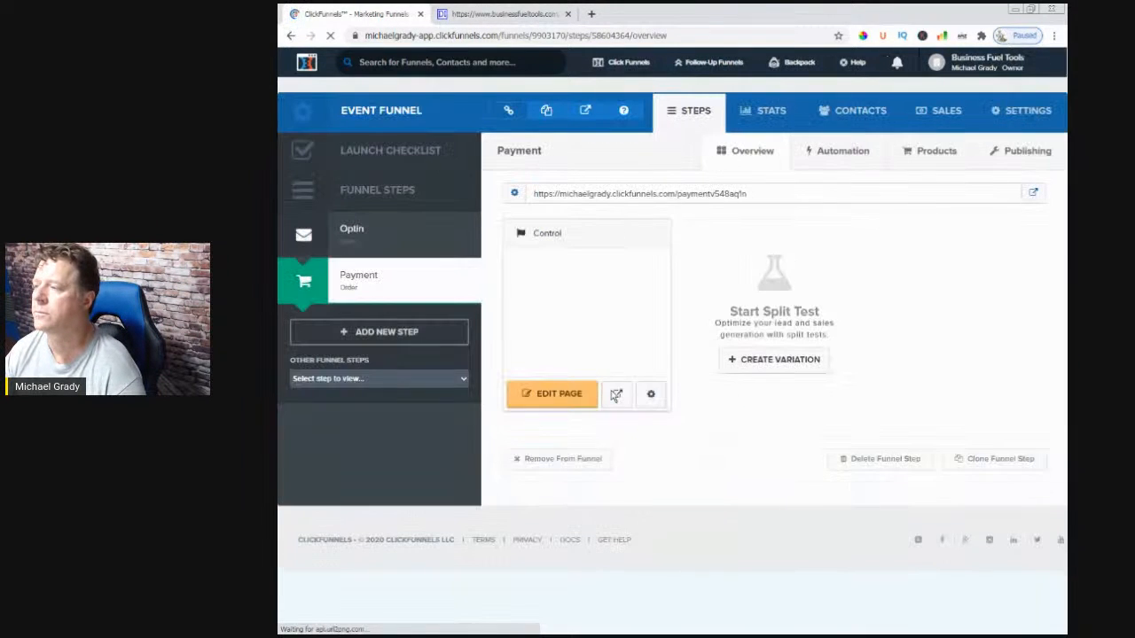
# - Review the Payment step's three products, then open and leave the order page editor
pyautogui.click(938, 153)
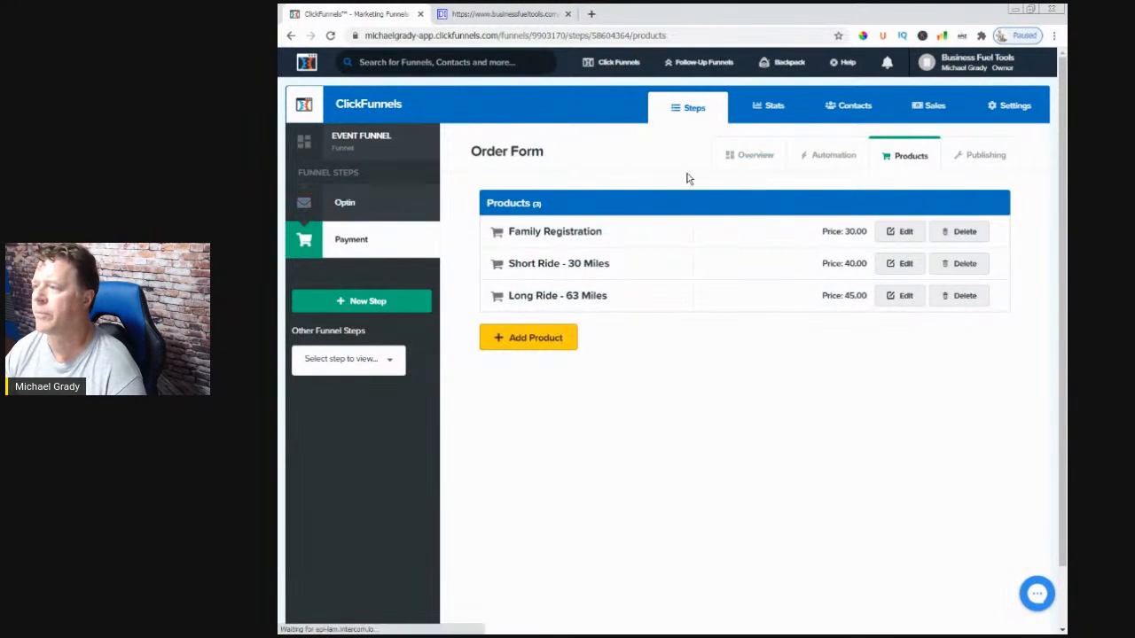
pyautogui.click(756, 159)
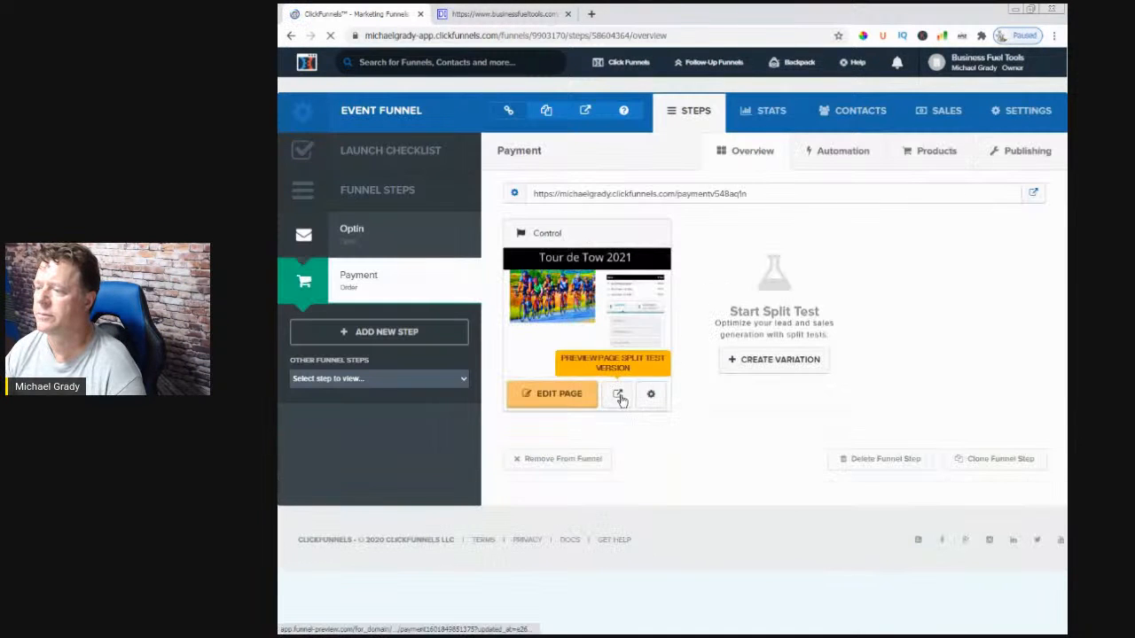
pyautogui.click(559, 394)
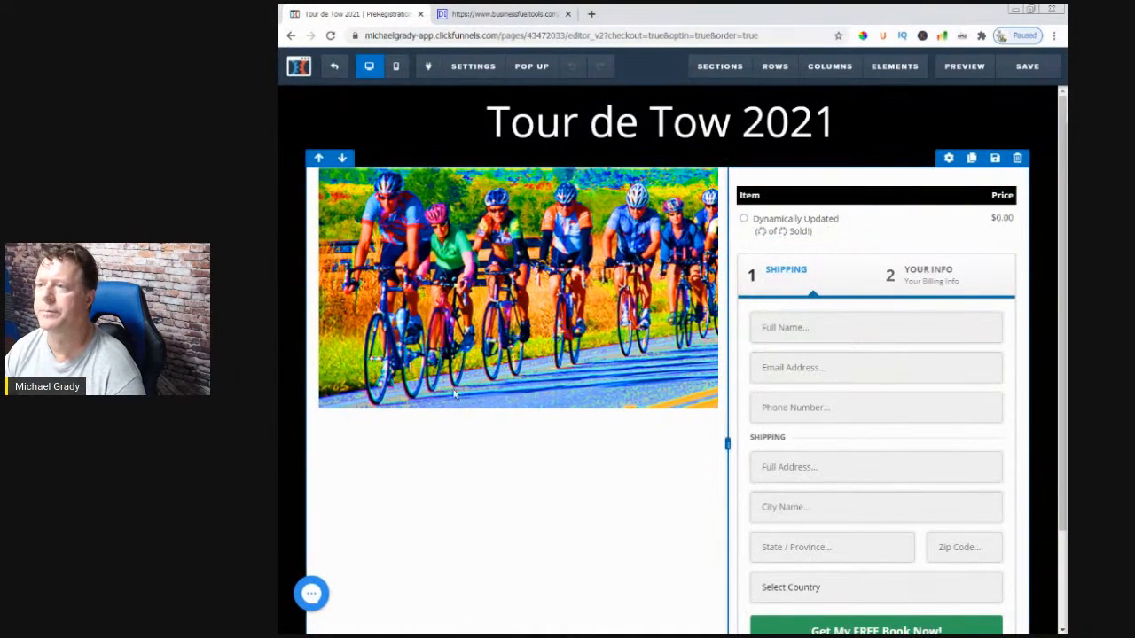
pyautogui.click(334, 66)
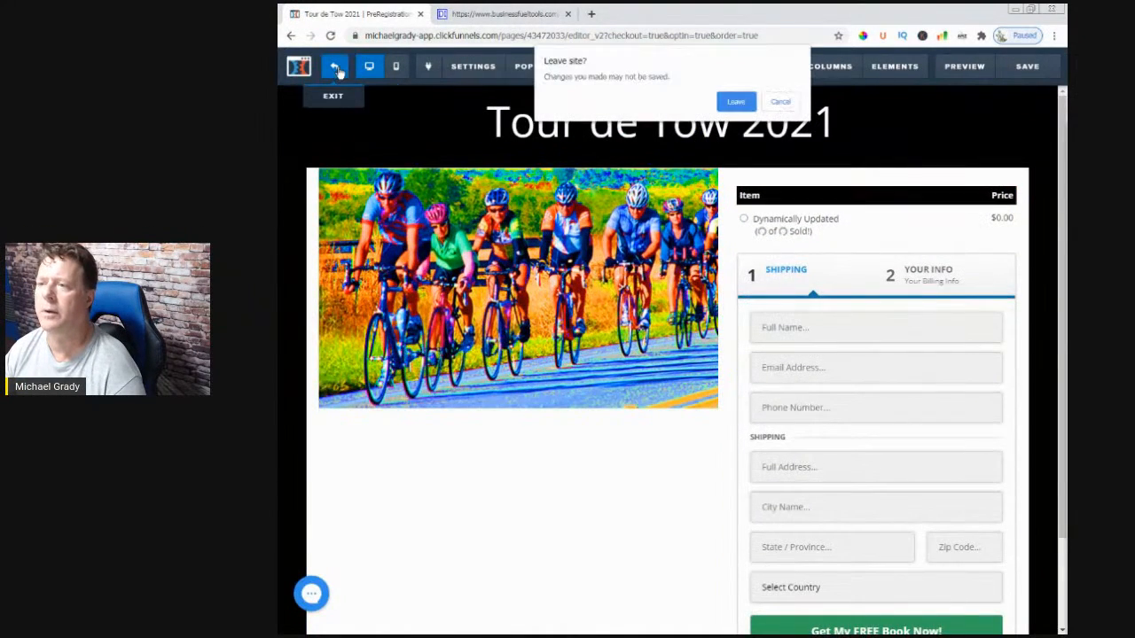
pyautogui.click(737, 103)
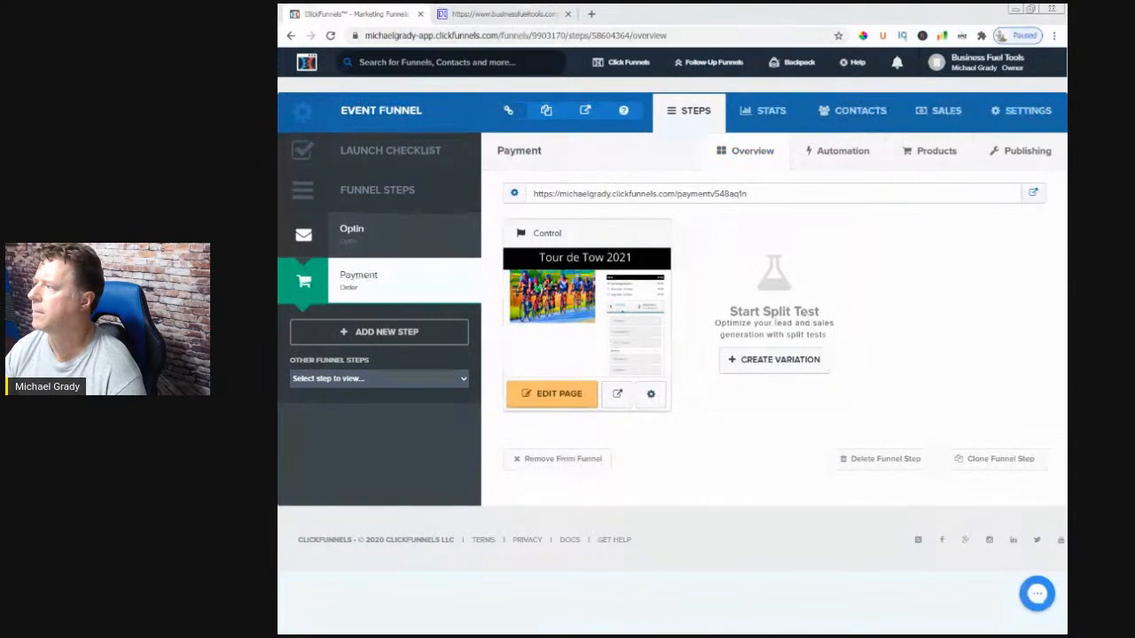
# - Select the Payment step's page URL and show the live order page in maximized Firefox
pyautogui.moveTo(752, 197); pyautogui.dragTo(537, 199)
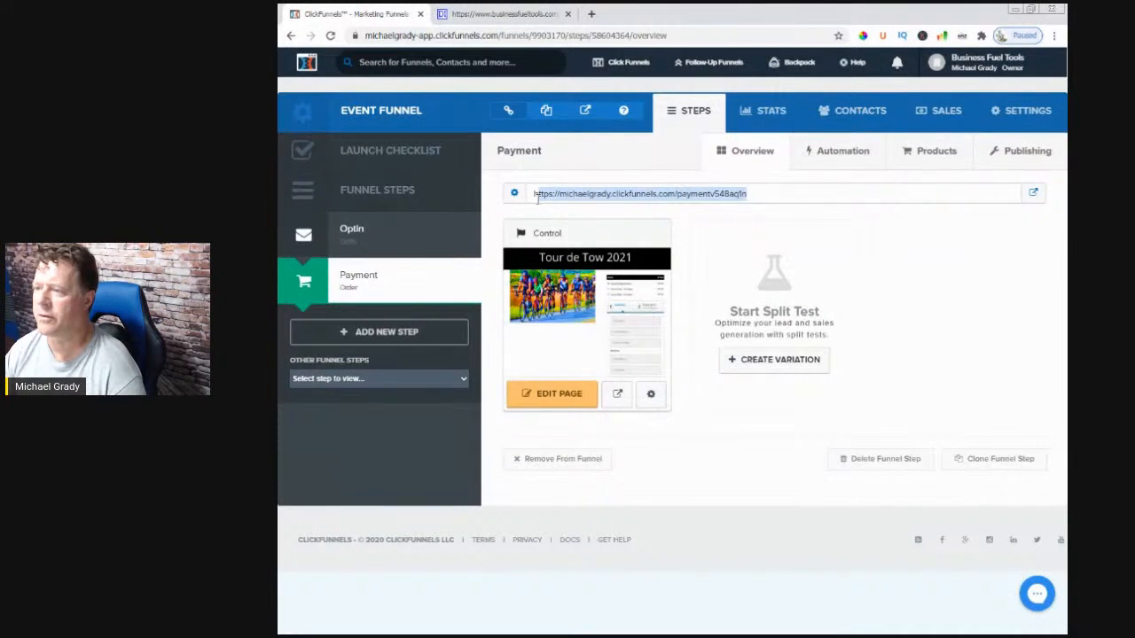
pyautogui.click(726, 193)
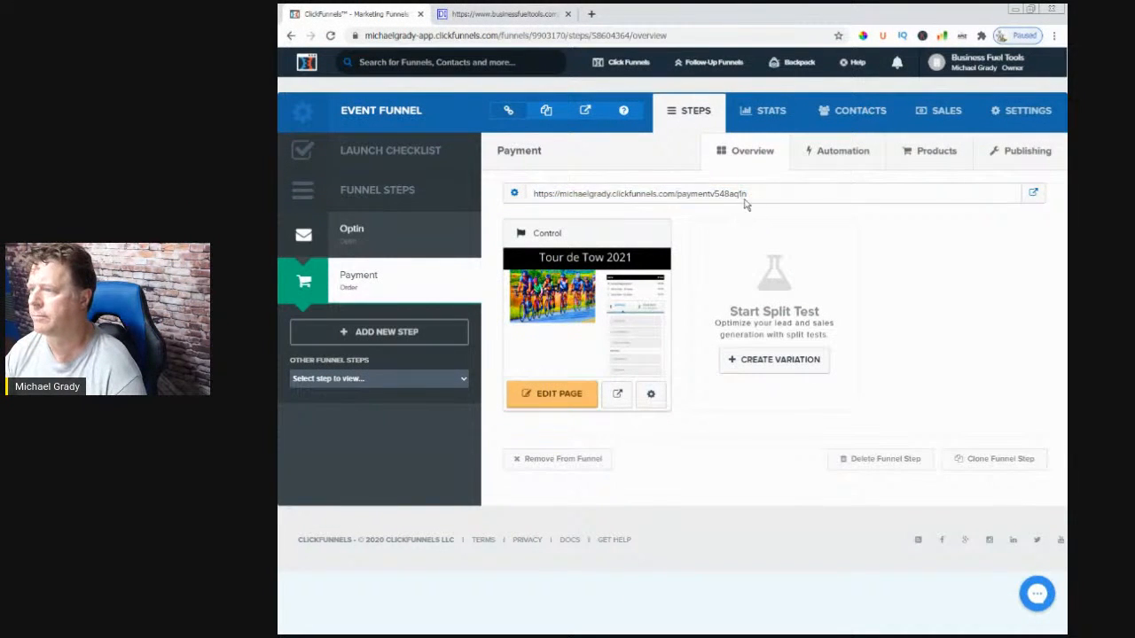
pyautogui.moveTo(742, 194); pyautogui.dragTo(525, 199)
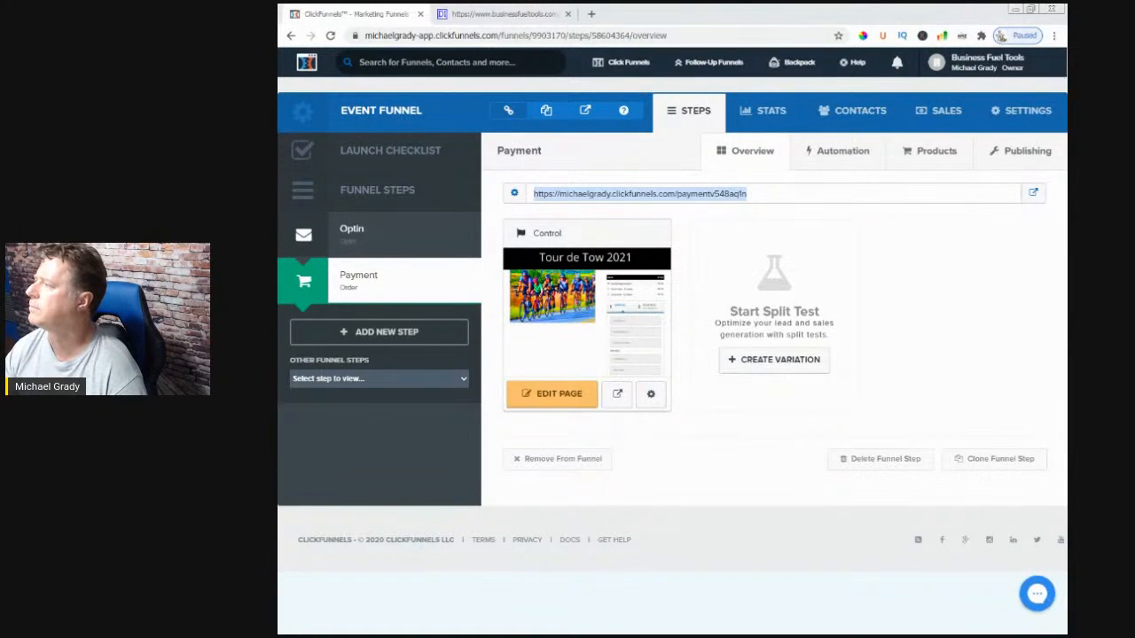
pyautogui.moveTo(1066, 67); pyautogui.dragTo(637, 80)
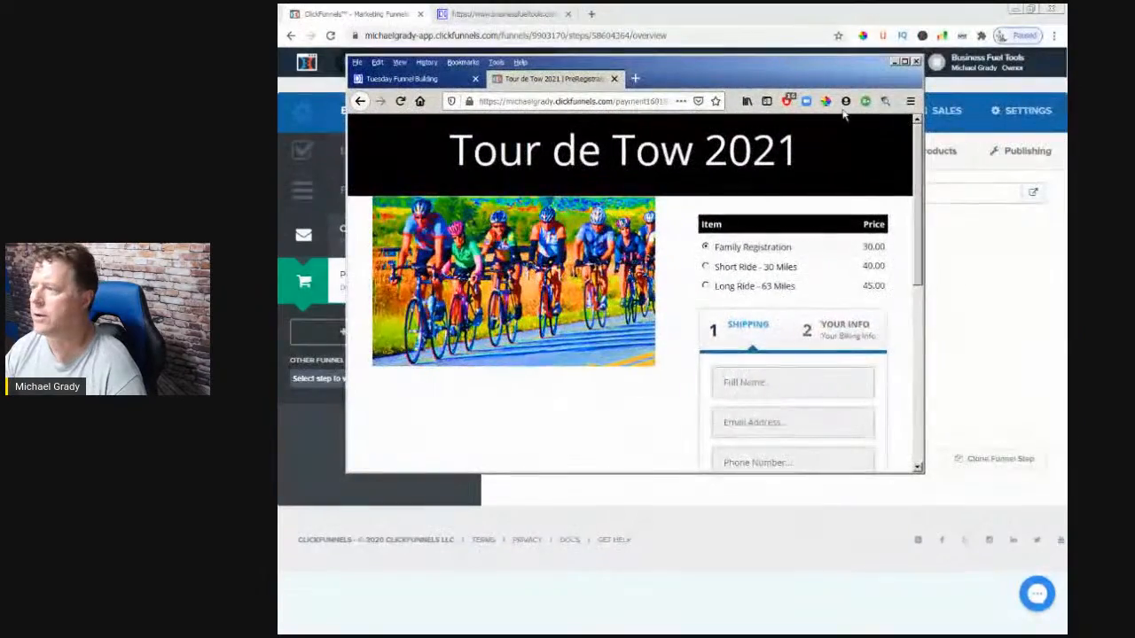
pyautogui.click(905, 63)
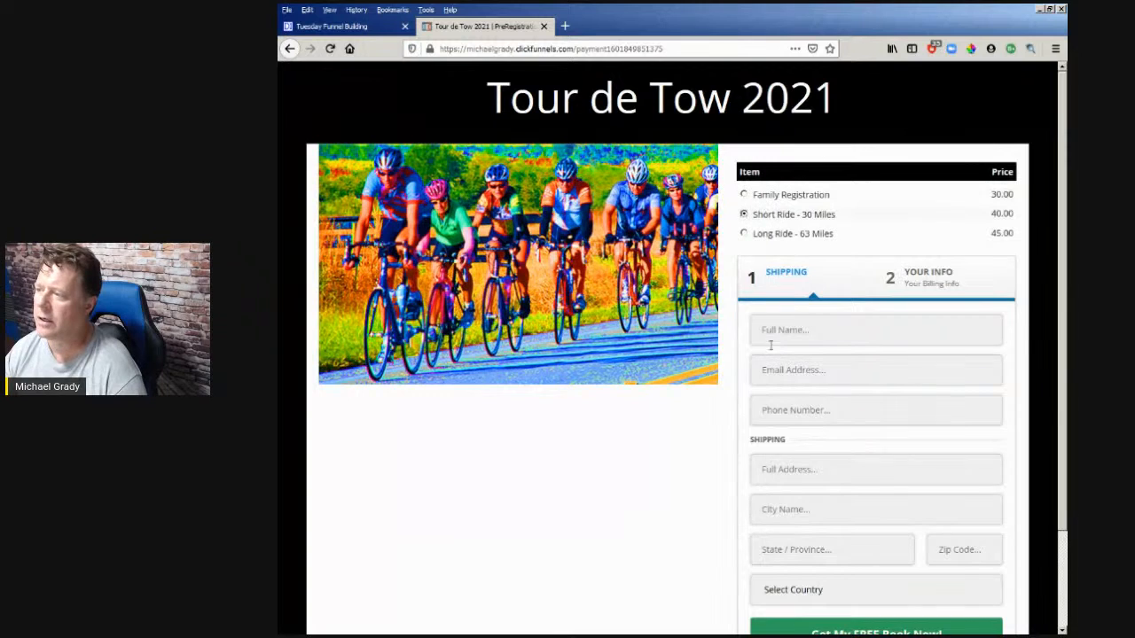
# - Choose Long Ride - 63 Miles on the live form, then move Firefox aside
pyautogui.click(763, 238)
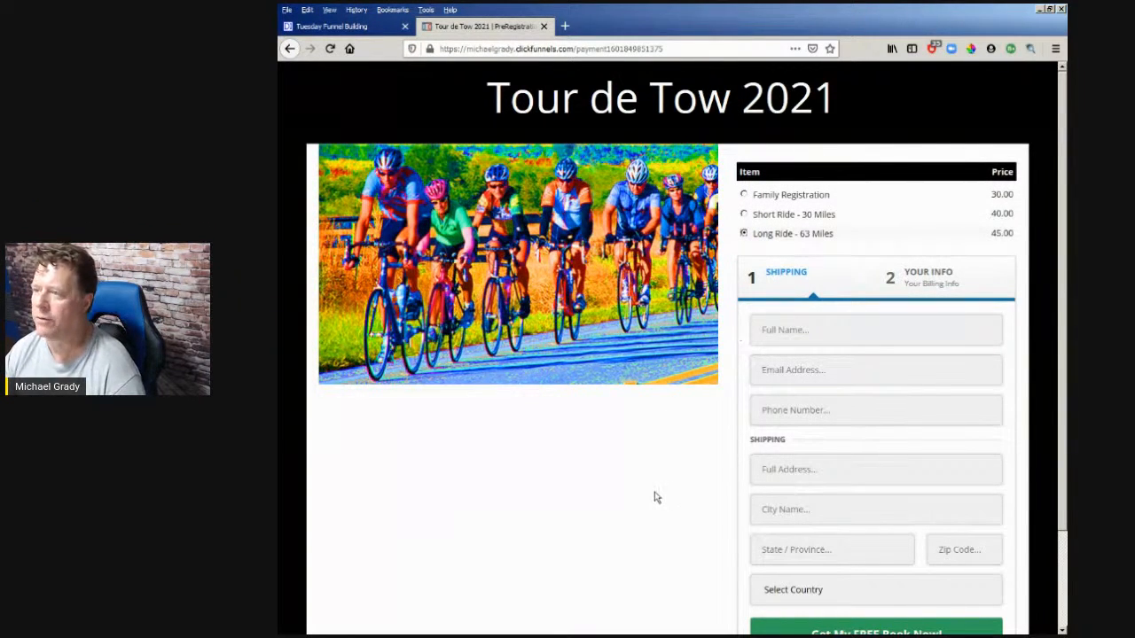
pyautogui.moveTo(627, 35); pyautogui.dragTo(1067, 71)
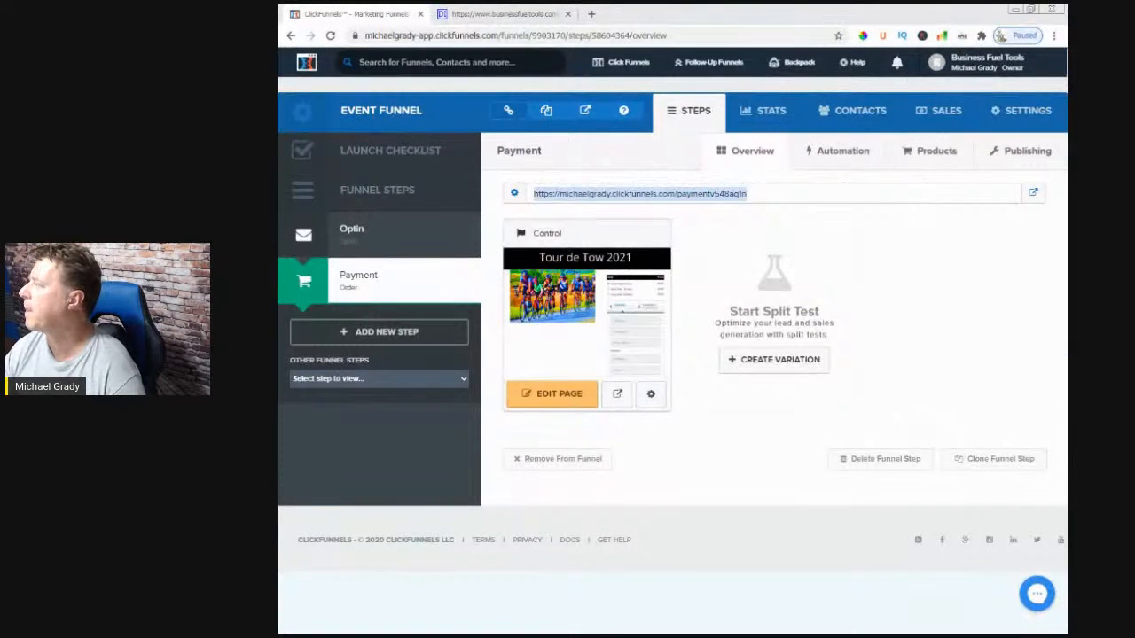
# - In the page editor, increase the cycling image's top margin to align it with the order table
pyautogui.click(558, 394)
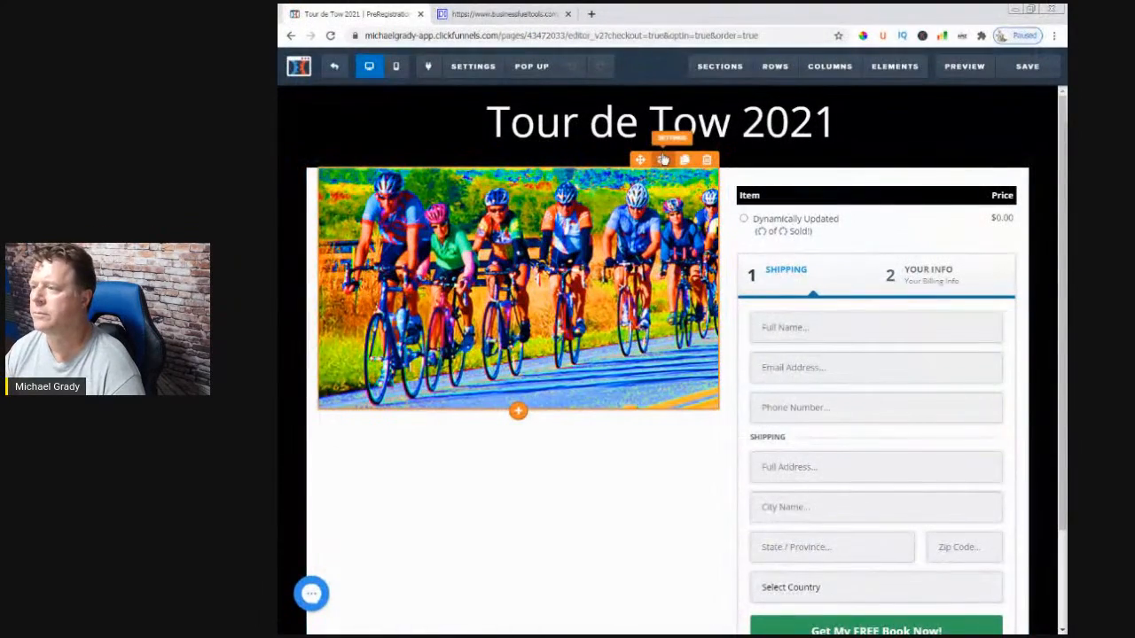
pyautogui.click(664, 159)
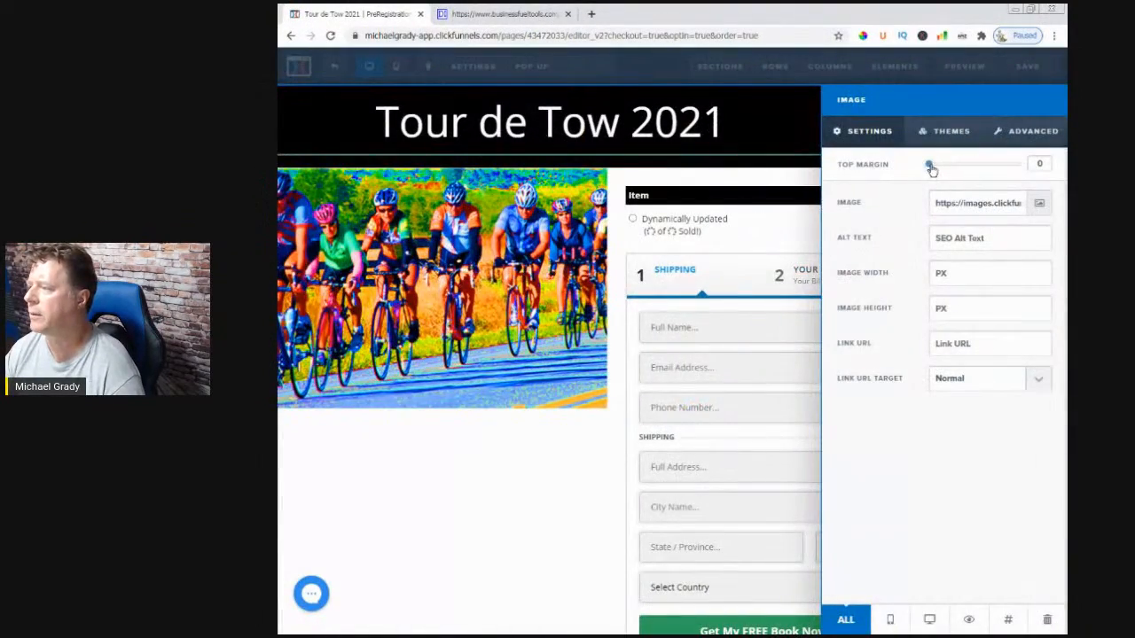
pyautogui.moveTo(937, 168); pyautogui.dragTo(956, 164)
pyautogui.click(570, 446)
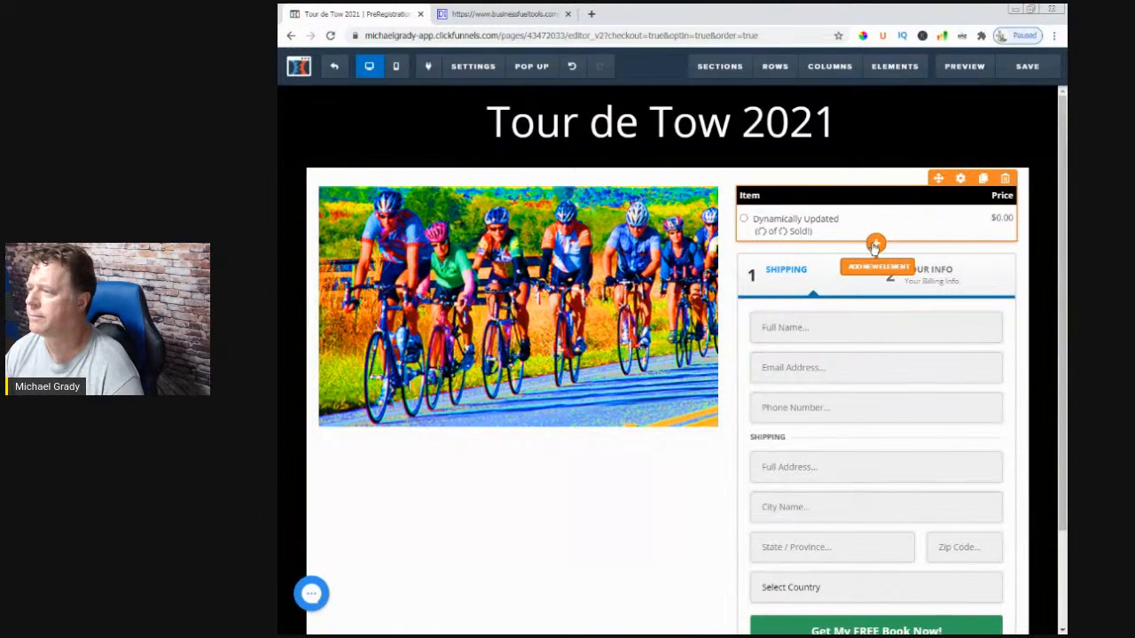
pyautogui.click(874, 244)
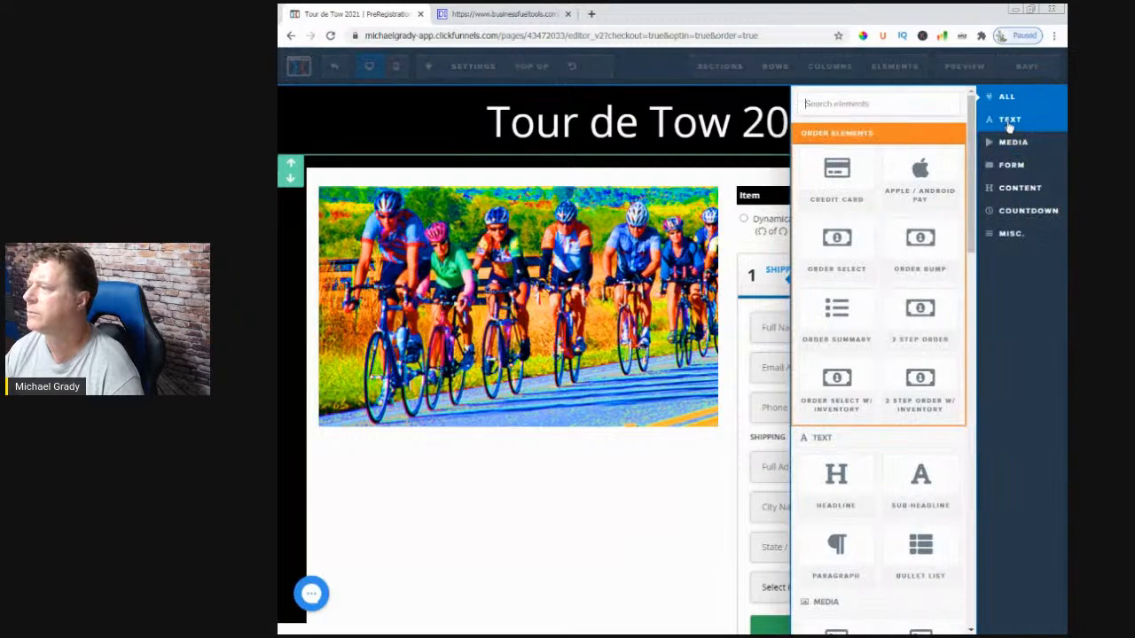
# - Insert a Sub-Headline above the order item table reading 'Select Your Ride' in bold
pyautogui.click(1008, 122)
pyautogui.click(927, 200)
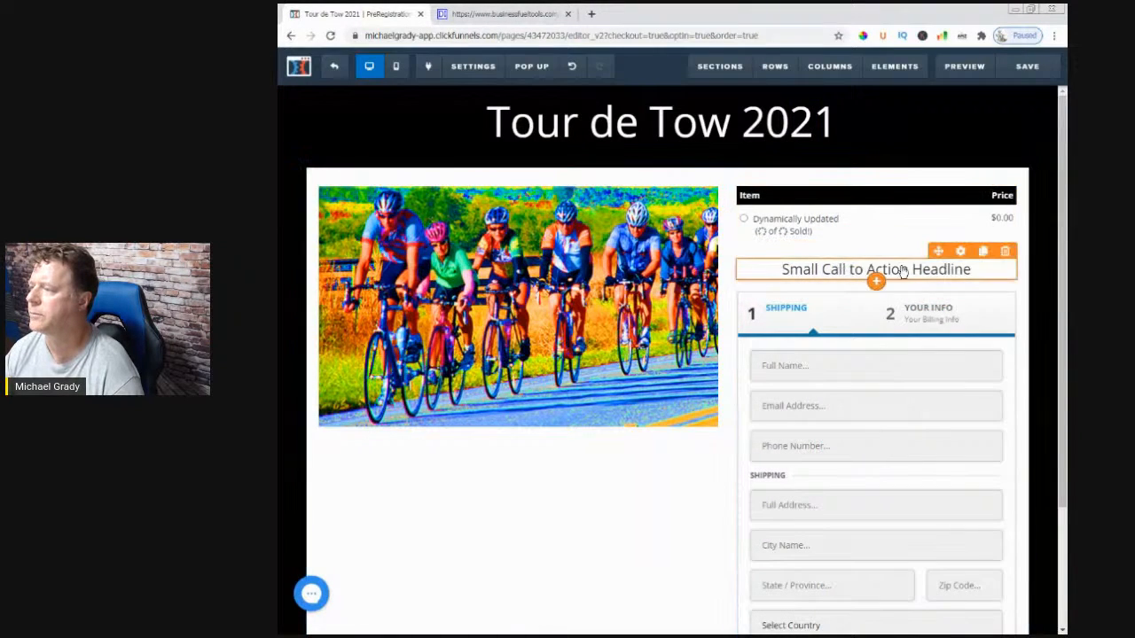
pyautogui.moveTo(931, 214); pyautogui.dragTo(927, 191)
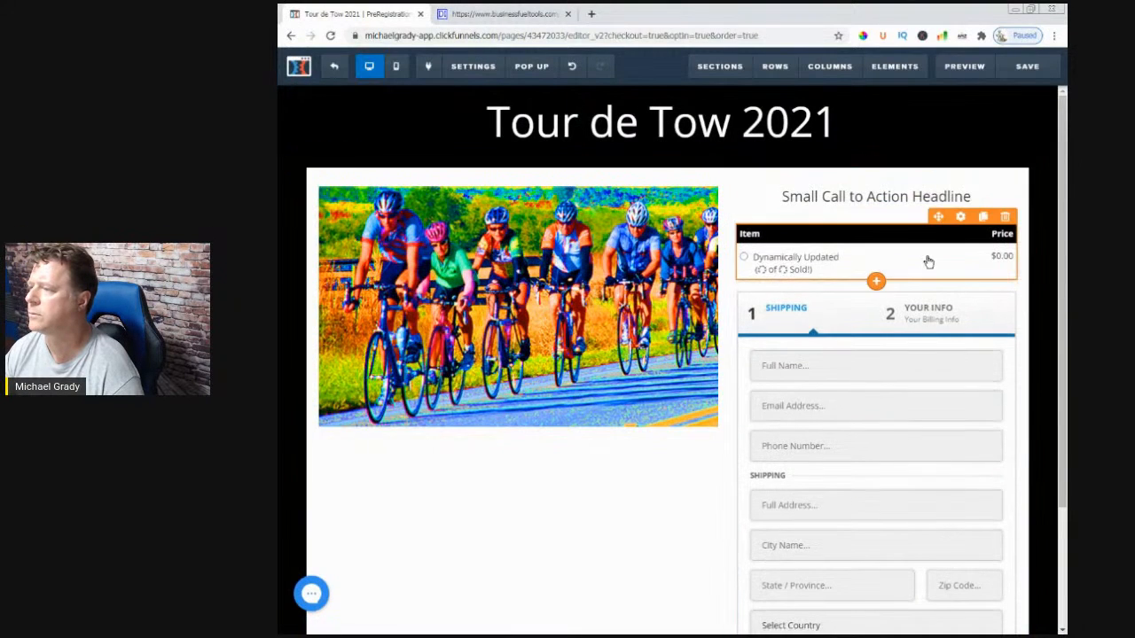
pyautogui.click(896, 206)
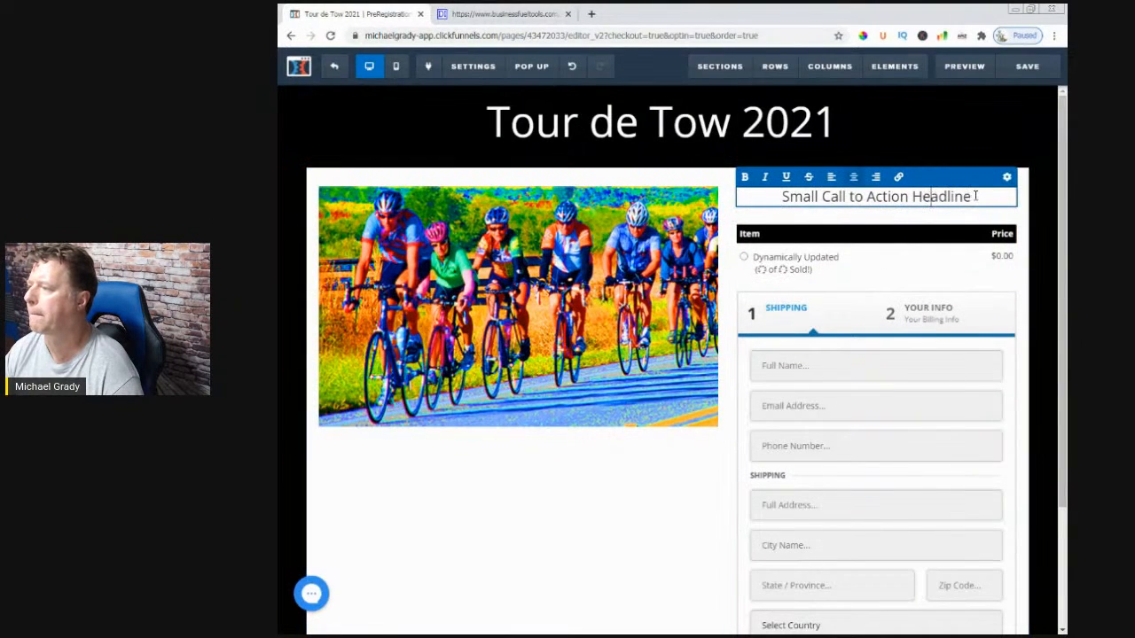
pyautogui.press('BackSpace')
pyautogui.press('BackSpace')
pyautogui.press('BackSpace')
pyautogui.press('BackSpace')
pyautogui.press('BackSpace')
pyautogui.press('BackSpace')
pyautogui.press('BackSpace')
pyautogui.press('BackSpace')
pyautogui.press('BackSpace')
pyautogui.press('BackSpace')
pyautogui.press('BackSpace')
pyautogui.press('BackSpace')
pyautogui.press('BackSpace')
pyautogui.press('BackSpace')
pyautogui.press('BackSpace')
pyautogui.press('BackSpace')
pyautogui.press('BackSpace')
pyautogui.press('BackSpace')
pyautogui.press('BackSpace')
pyautogui.press('BackSpace')
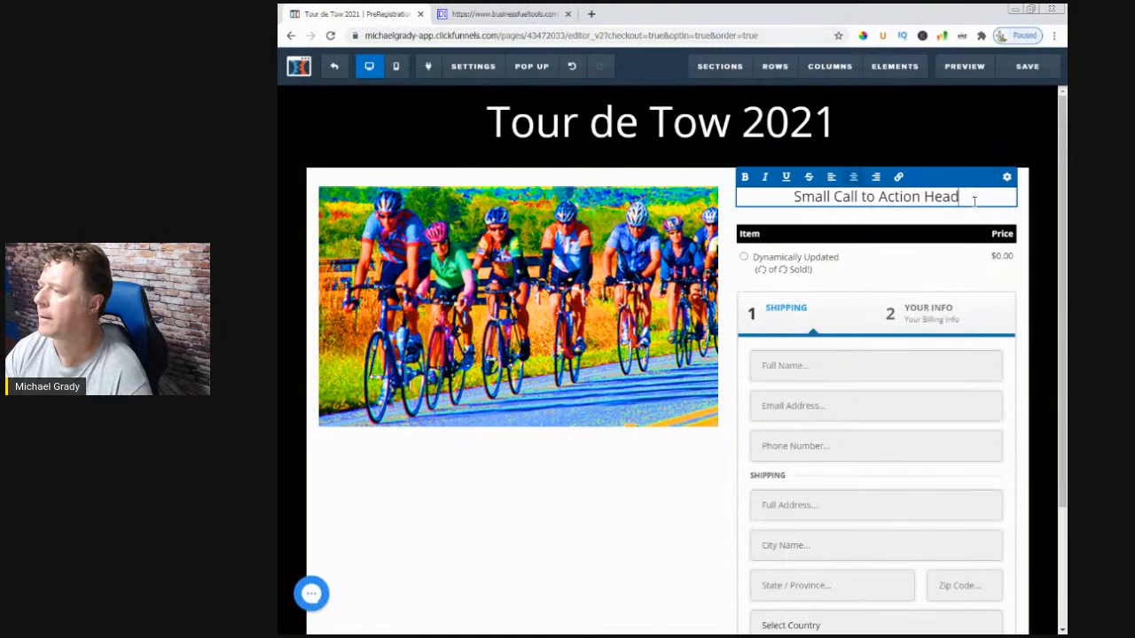
pyautogui.press('BackSpace')
pyautogui.press('BackSpace')
pyautogui.press('BackSpace')
pyautogui.press('BackSpace')
pyautogui.press('BackSpace')
pyautogui.press('BackSpace')
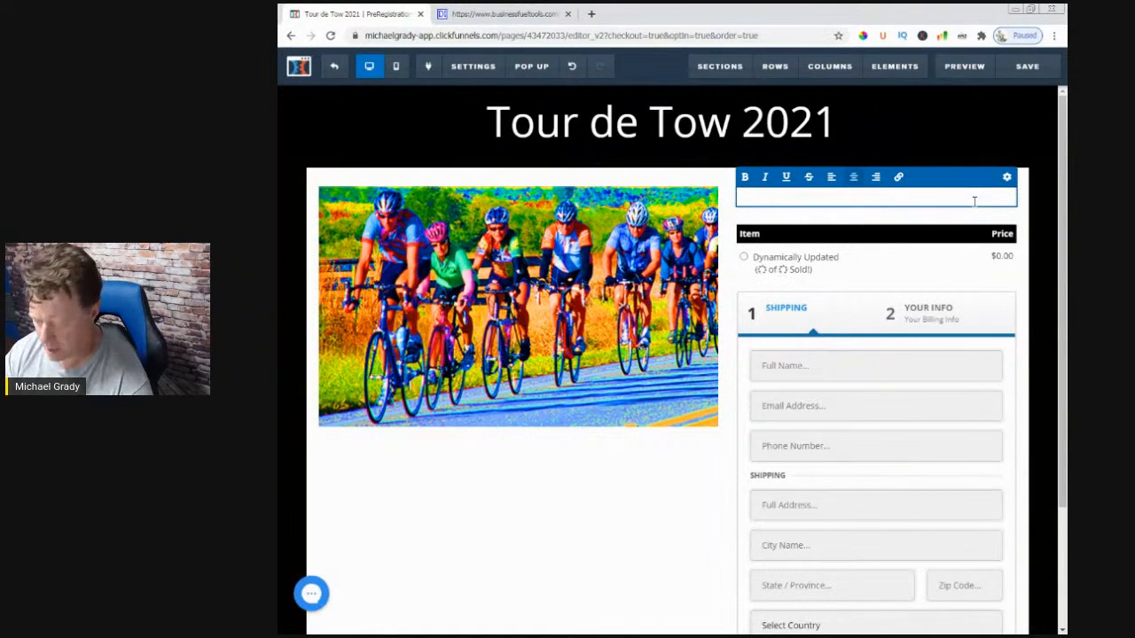
pyautogui.write('Sele')
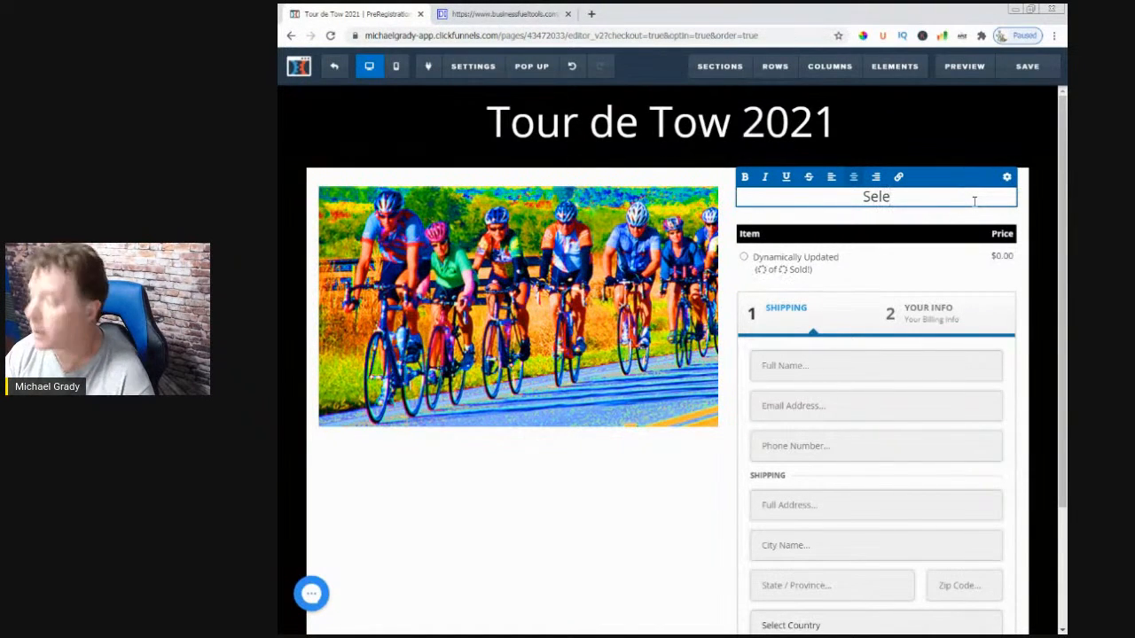
pyautogui.write('ct Yo')
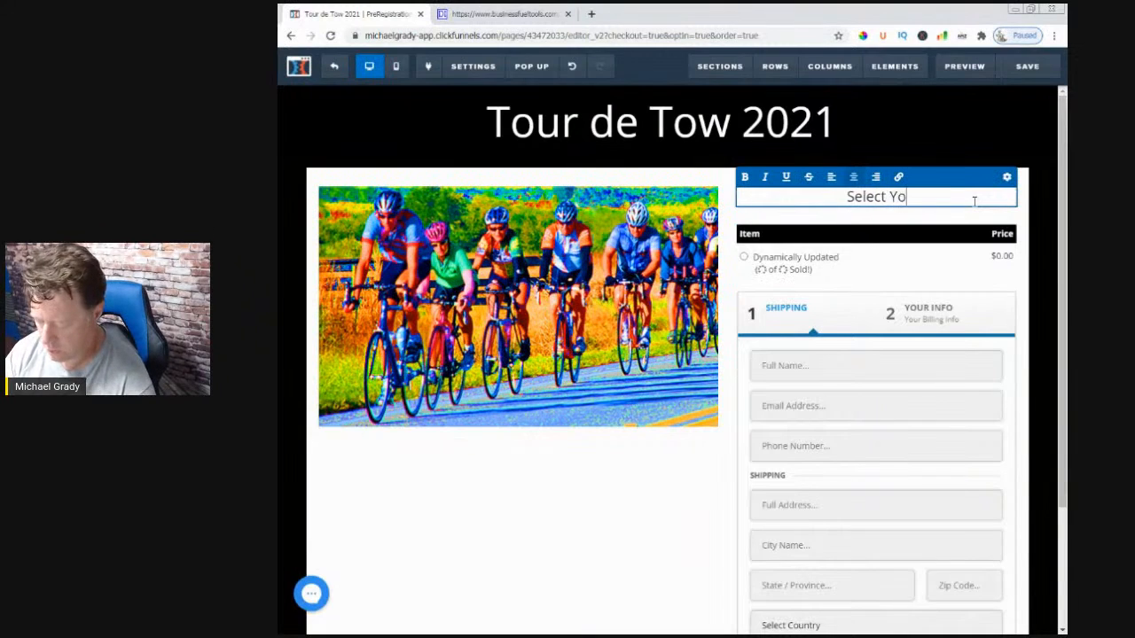
pyautogui.write('ur Ride')
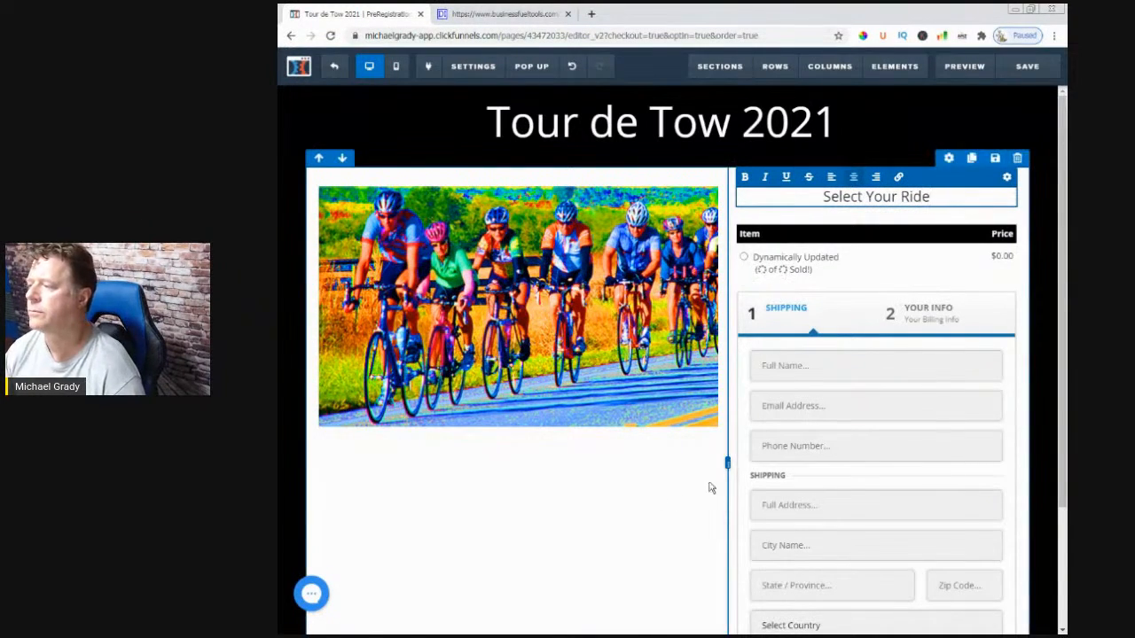
pyautogui.moveTo(932, 196); pyautogui.dragTo(817, 196)
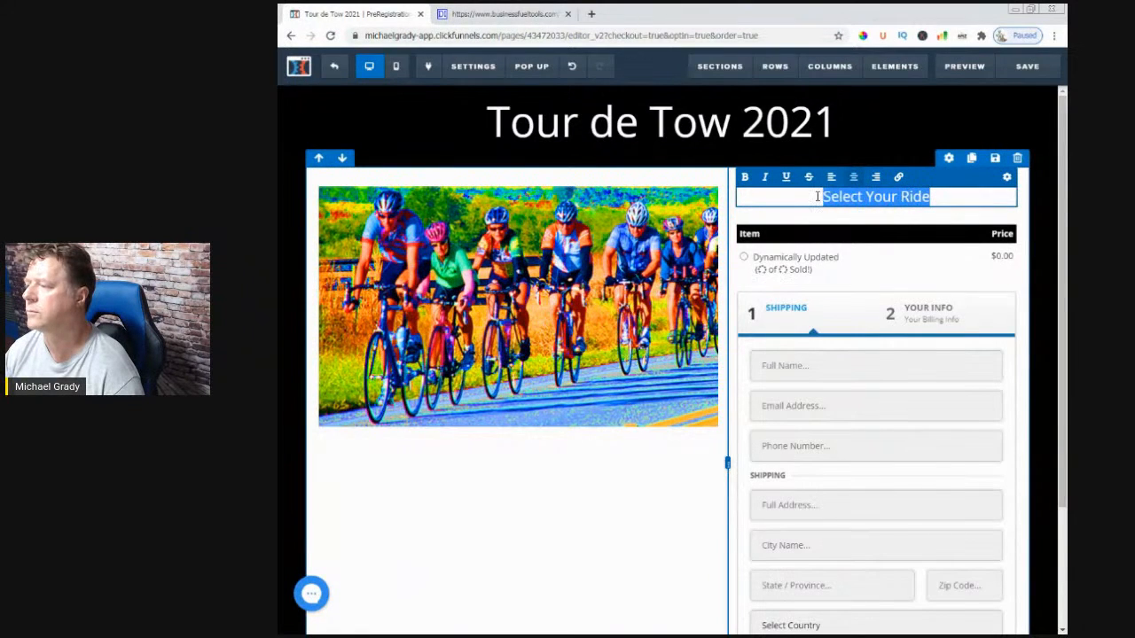
pyautogui.click(746, 178)
pyautogui.click(698, 457)
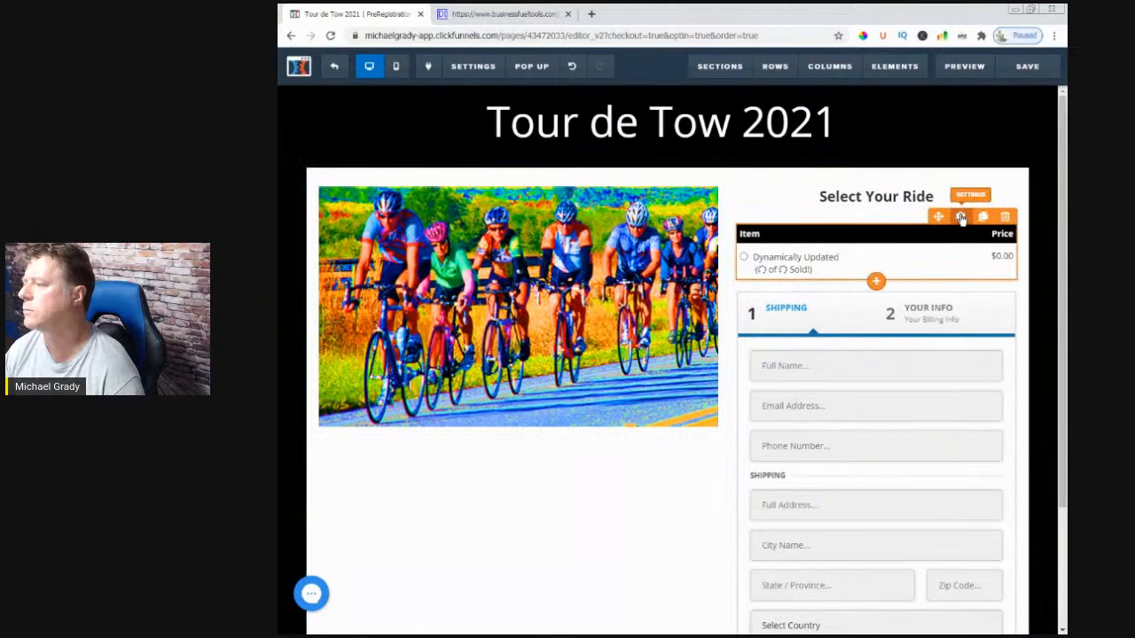
# - Set the order item table's top margin to 0 and save the page
pyautogui.click(961, 218)
pyautogui.moveTo(957, 163); pyautogui.dragTo(913, 211)
pyautogui.click(501, 486)
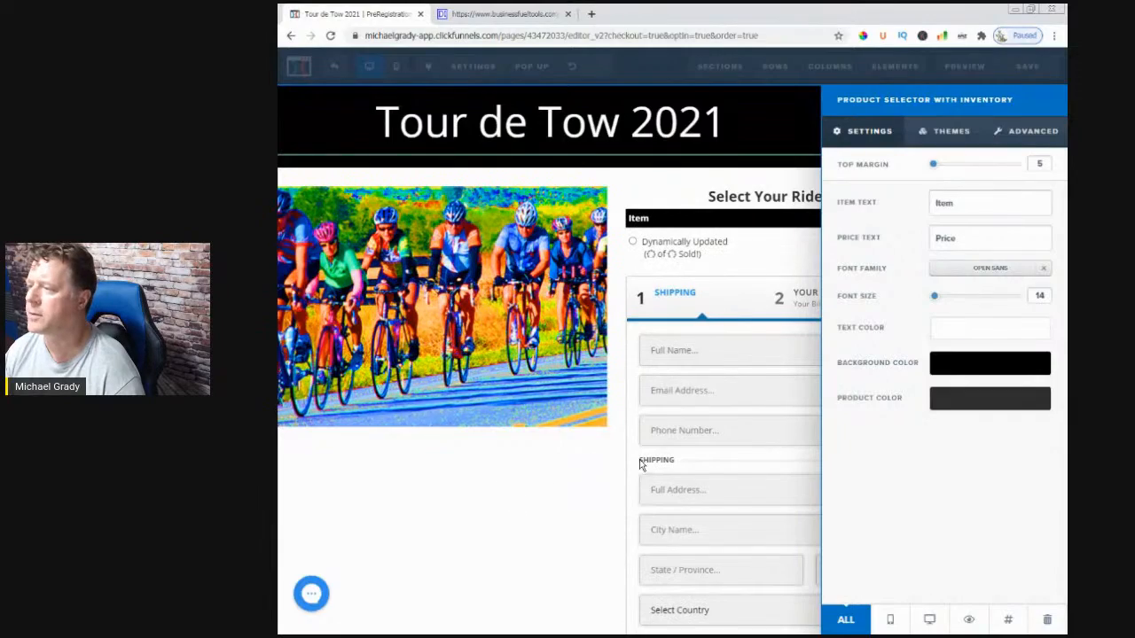
pyautogui.click(1028, 70)
pyautogui.click(1029, 73)
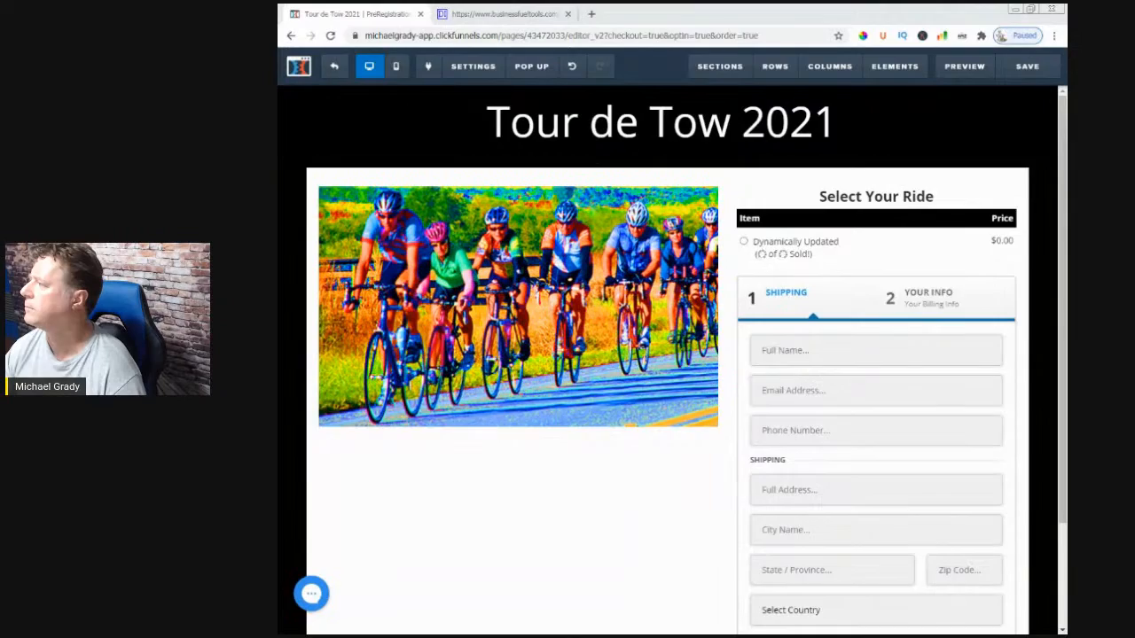
pyautogui.click(333, 68)
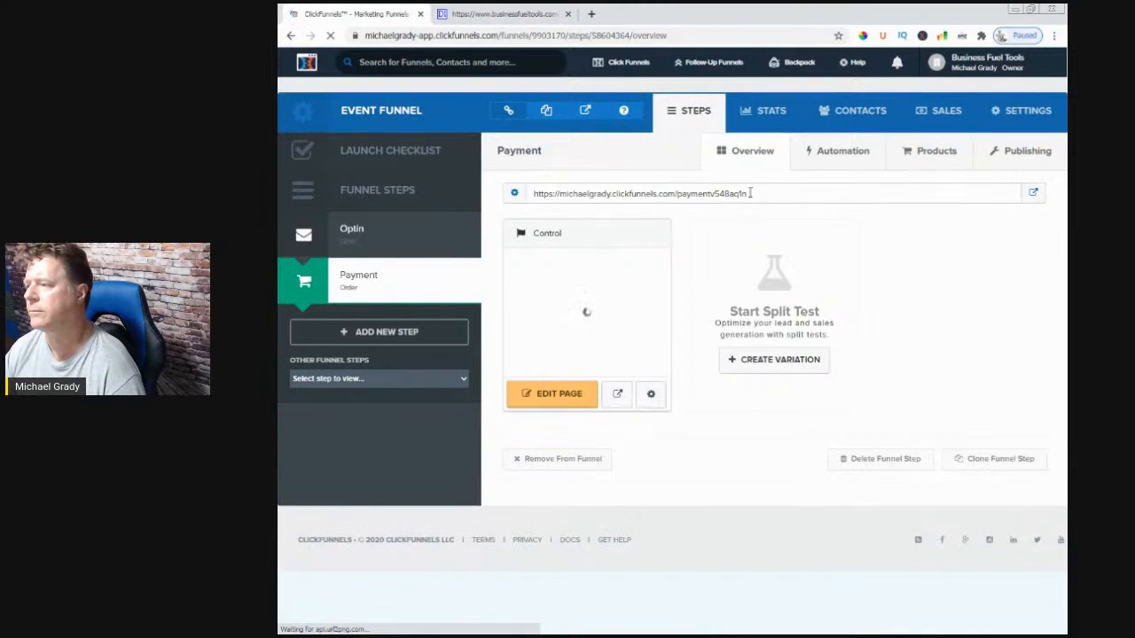
pyautogui.moveTo(747, 193); pyautogui.dragTo(532, 193)
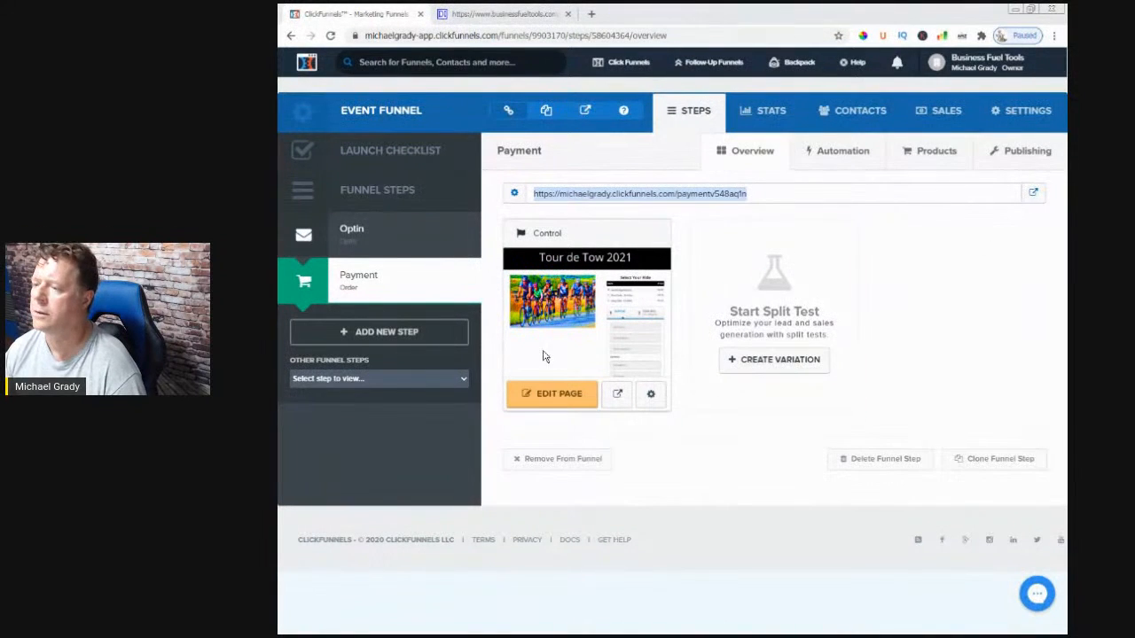
pyautogui.click(559, 394)
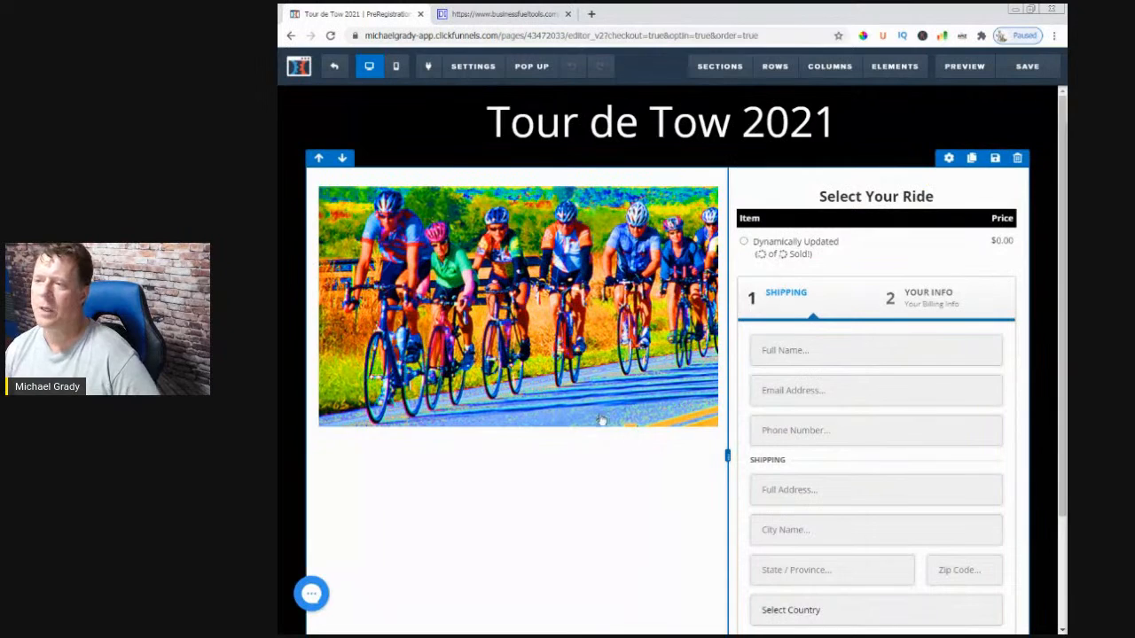
# - Change the Order 2 Step form's Step #1 headline from 'Shipping' to 'Your Info'
pyautogui.scroll(-1, 561, 481)
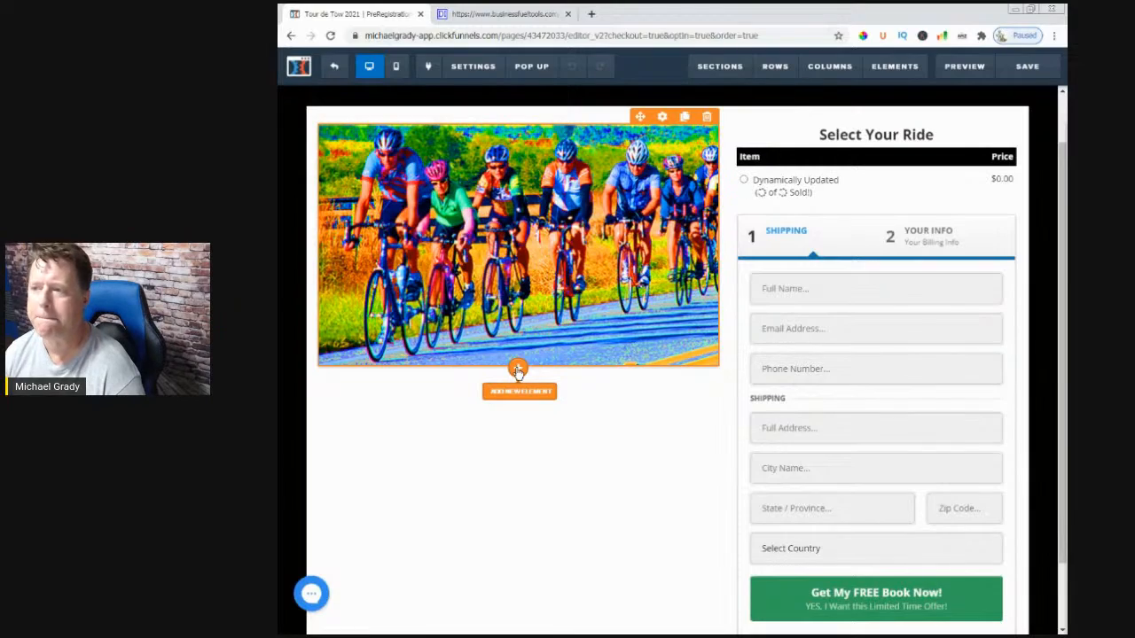
pyautogui.scroll(-2, 614, 475)
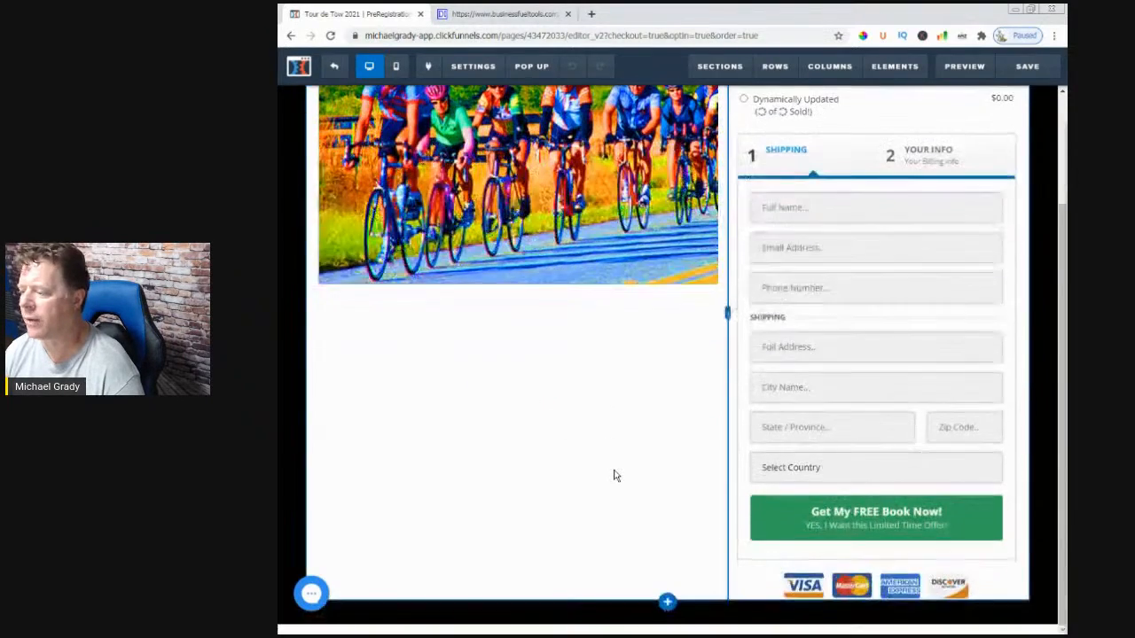
pyautogui.scroll(3, 614, 475)
pyautogui.scroll(-3, 608, 408)
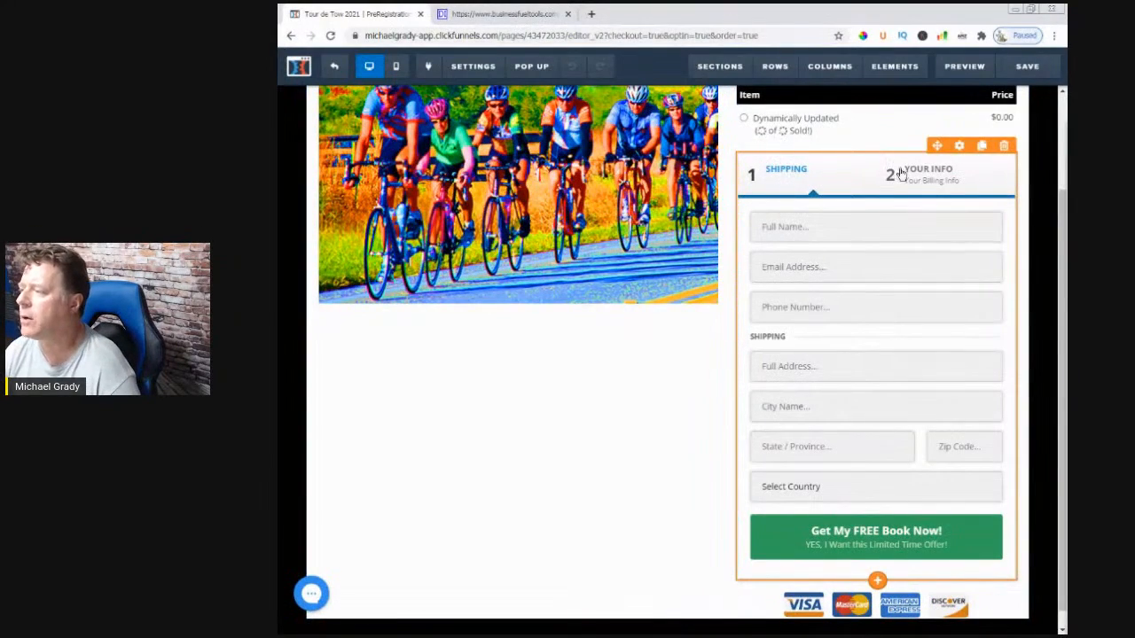
pyautogui.scroll(3, 945, 157)
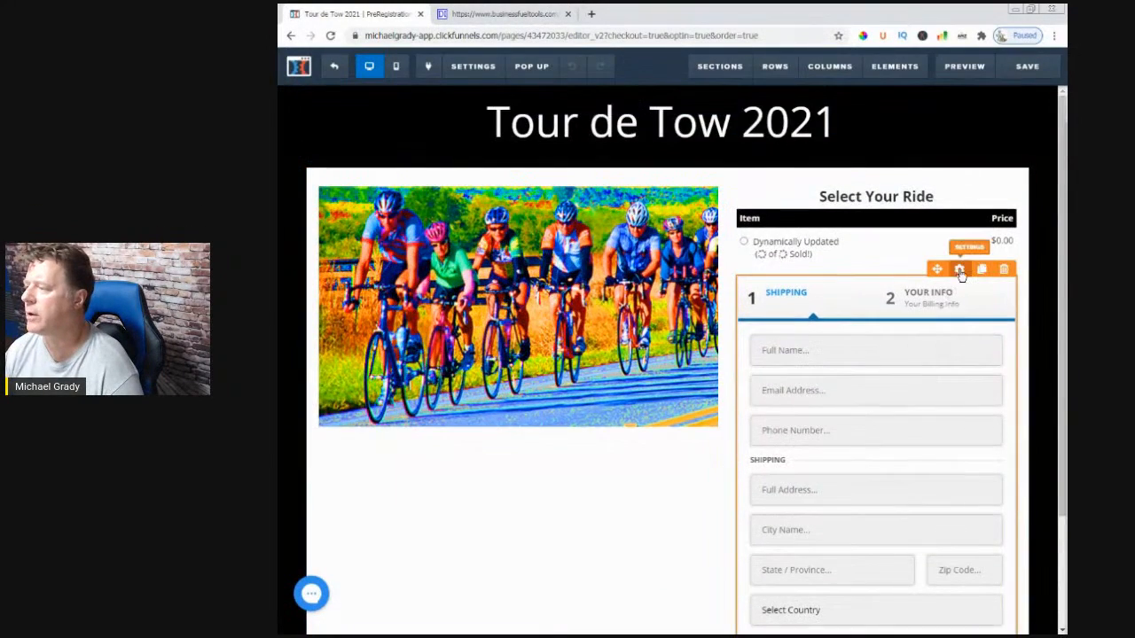
pyautogui.click(963, 270)
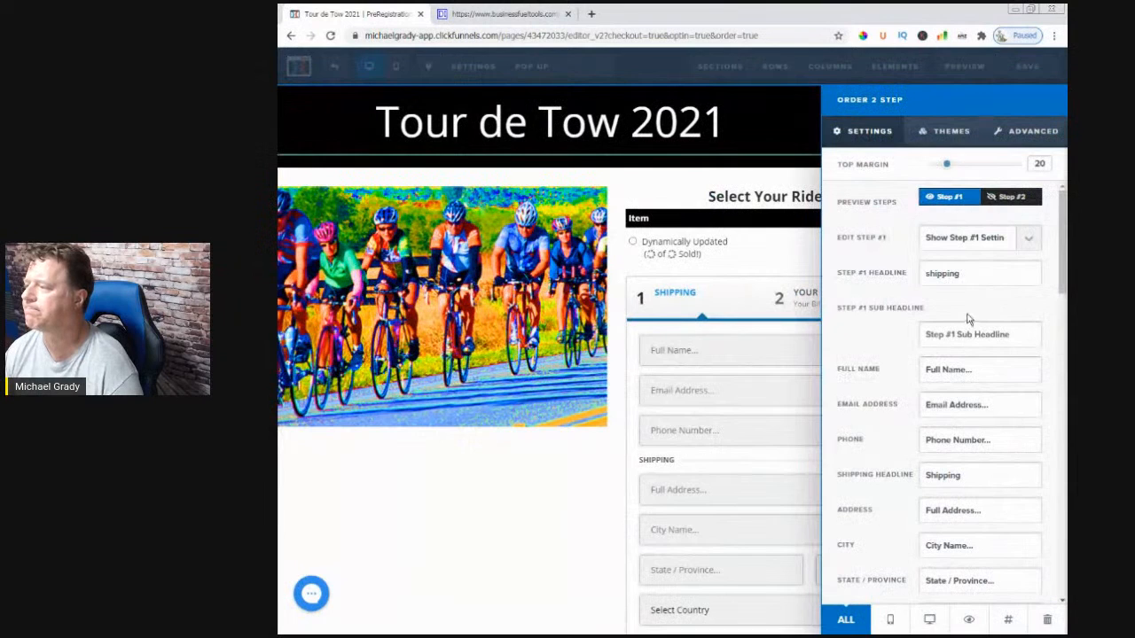
pyautogui.doubleClick(957, 273)
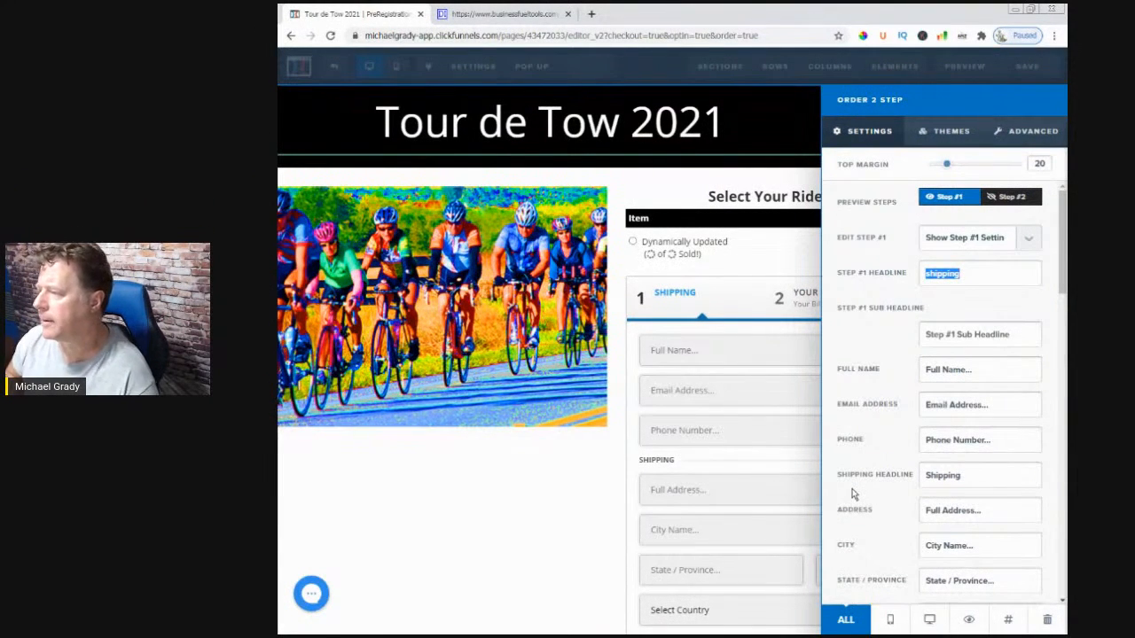
pyautogui.press('BackSpace')
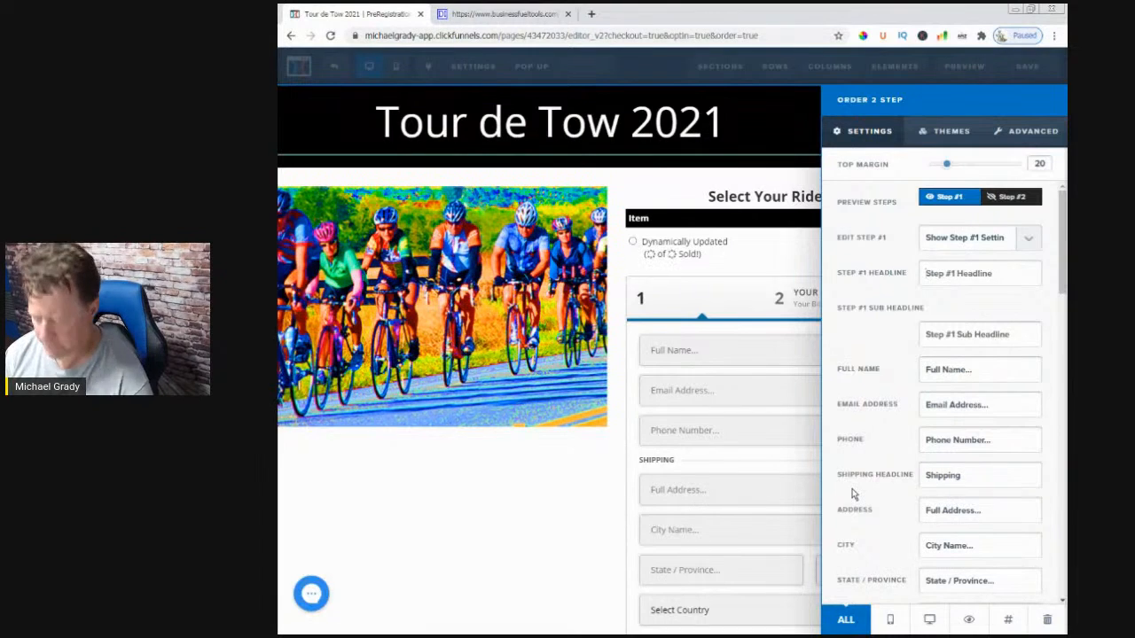
pyautogui.write('Your Info')
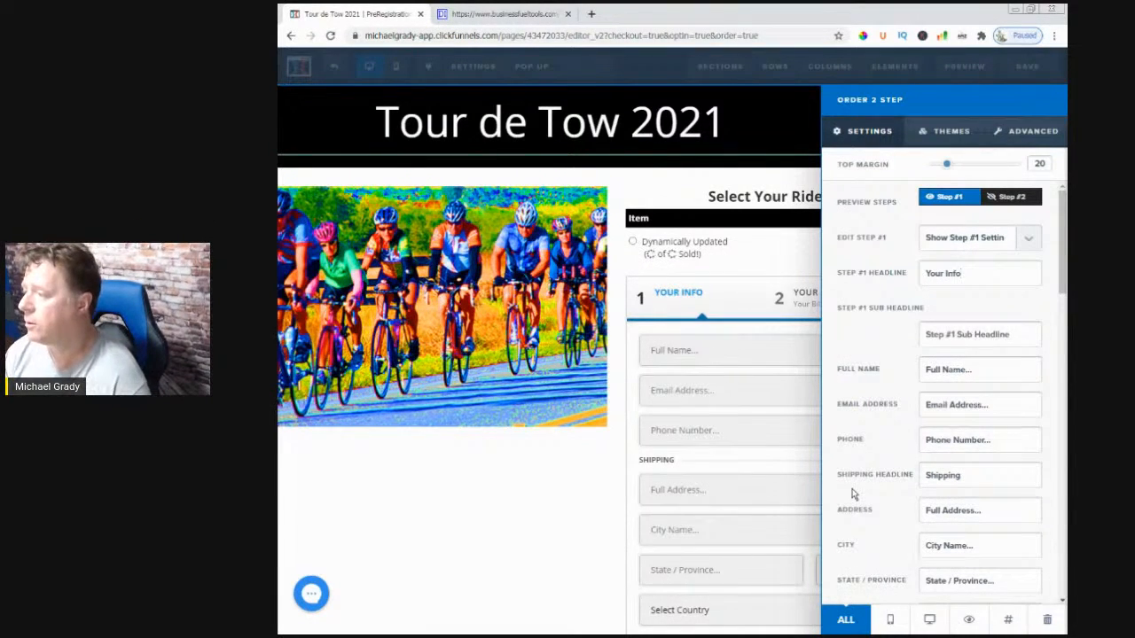
pyautogui.click(508, 521)
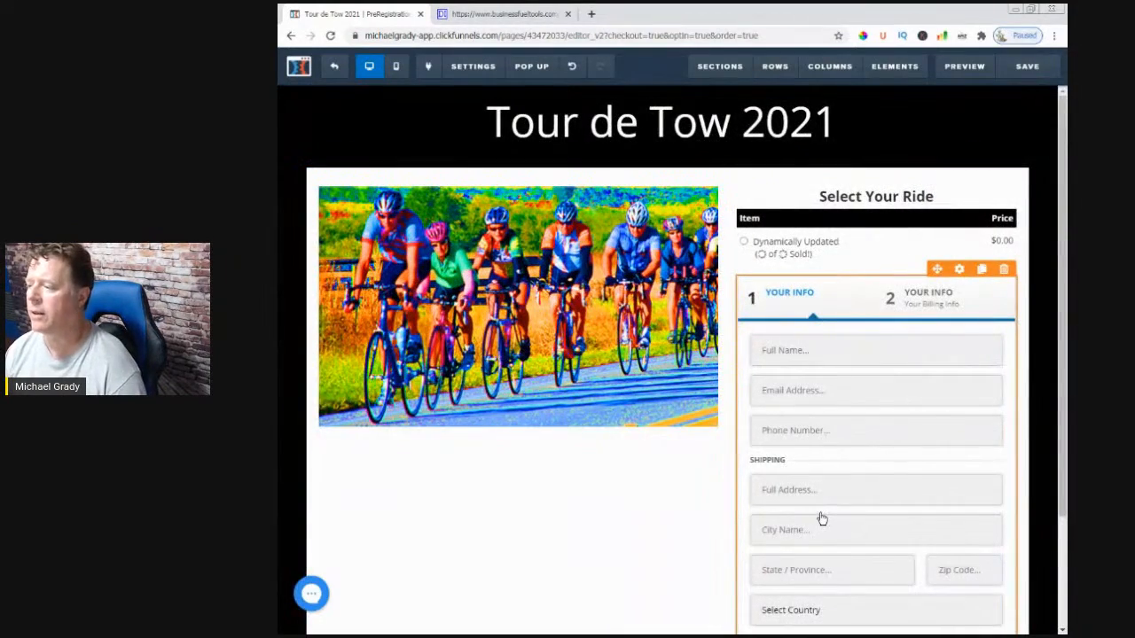
pyautogui.scroll(-1, 801, 464)
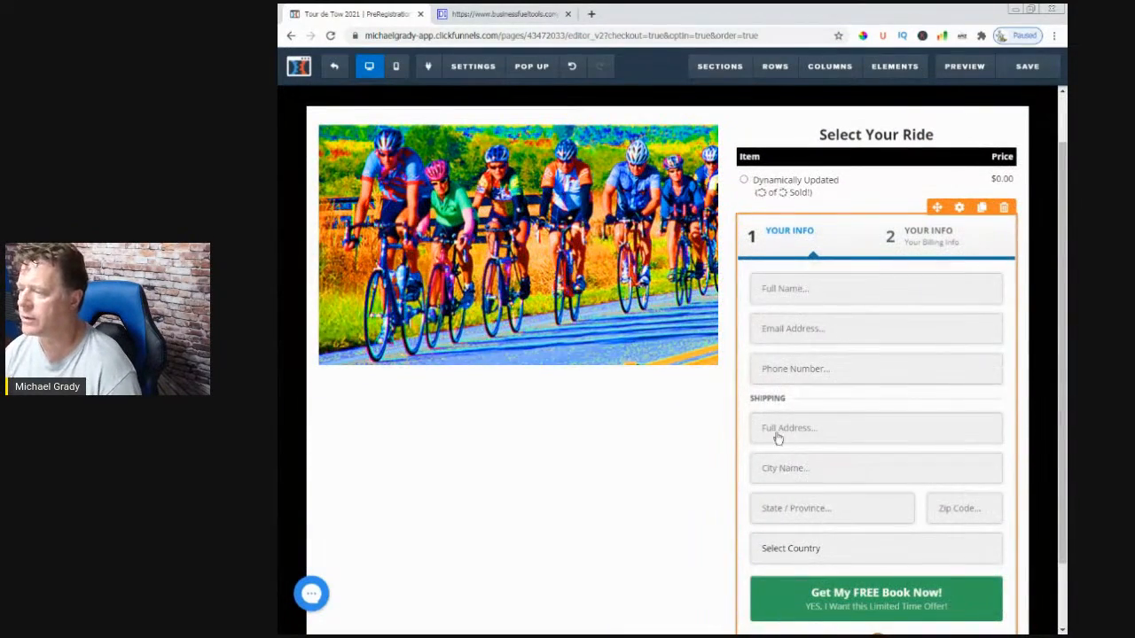
pyautogui.scroll(1, 819, 418)
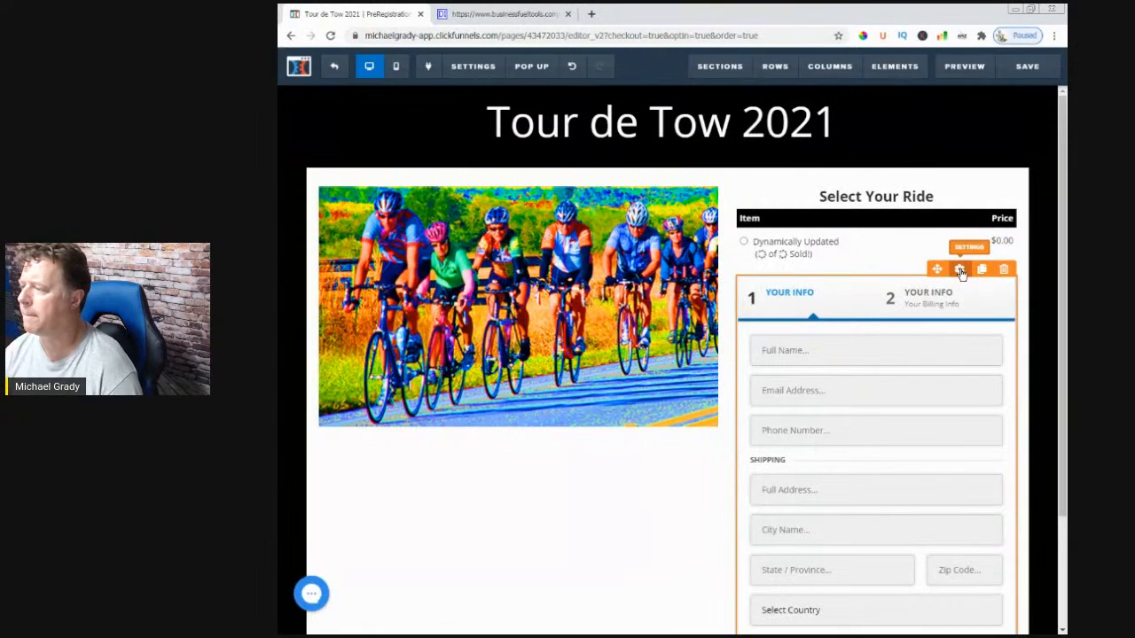
# - Rename the order form's Shipping heading to 'Address'
pyautogui.click(960, 270)
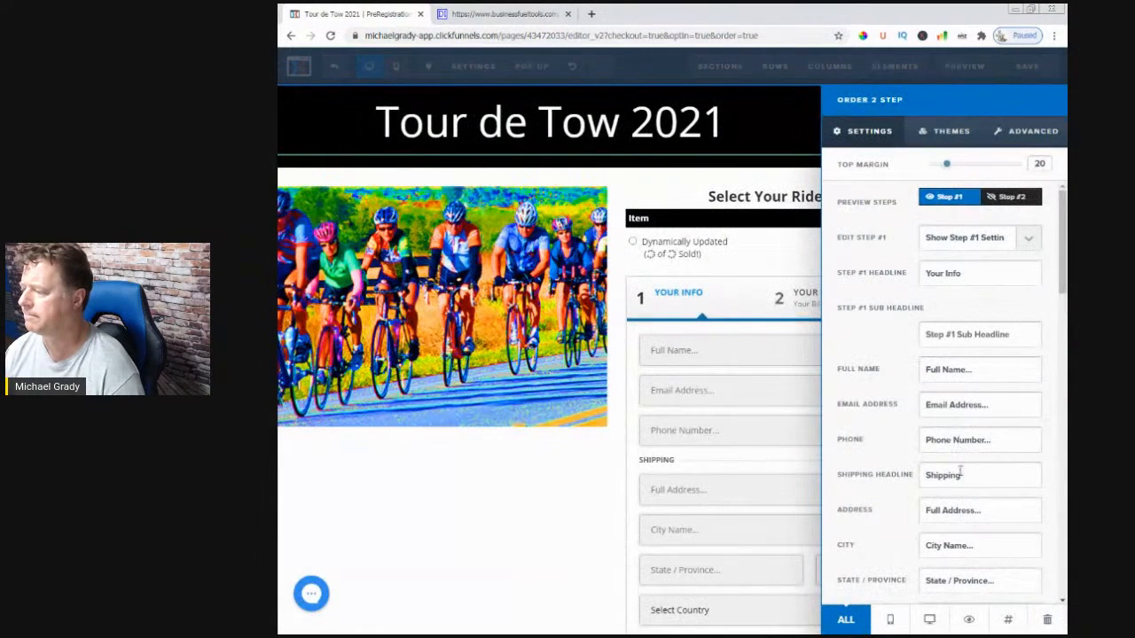
pyautogui.moveTo(965, 473); pyautogui.dragTo(883, 514)
pyautogui.press('BackSpace')
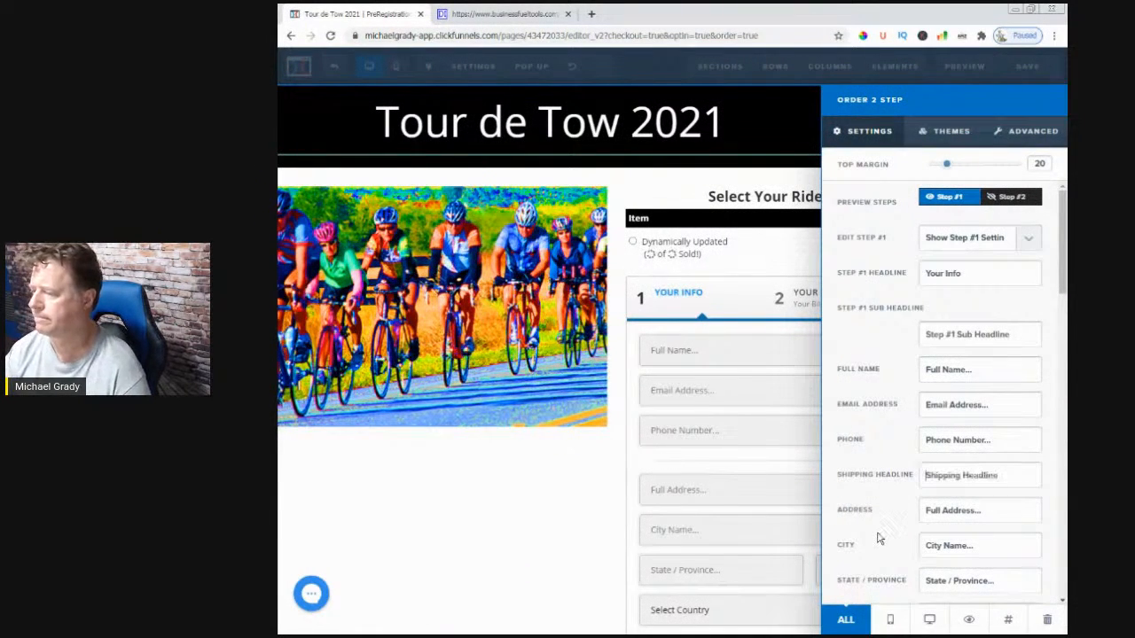
pyautogui.write('Address')
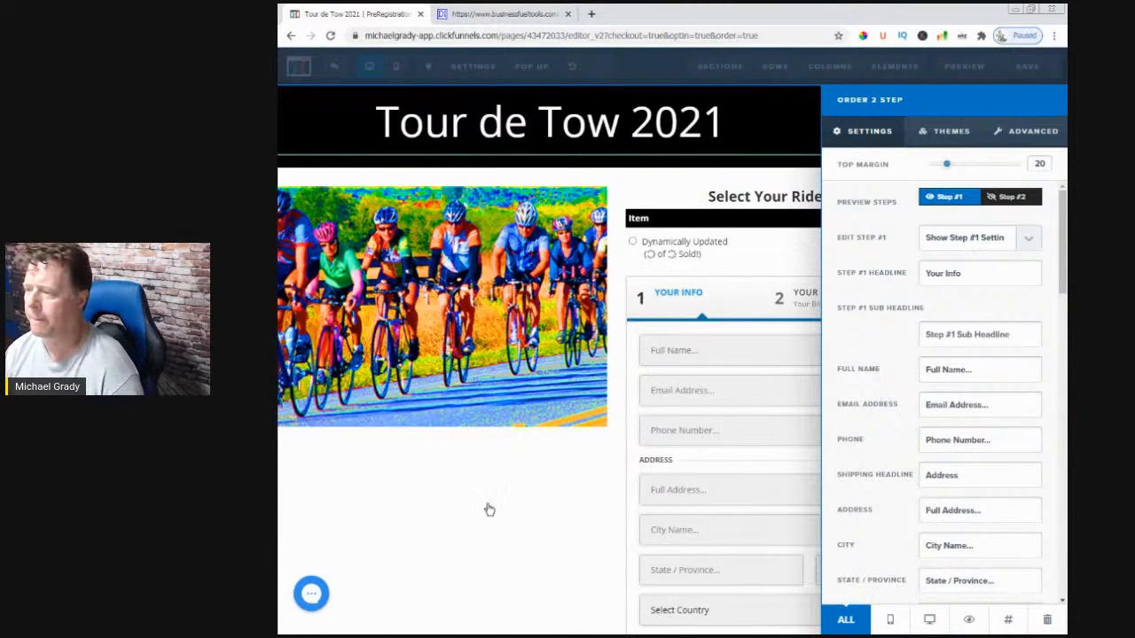
pyautogui.click(487, 509)
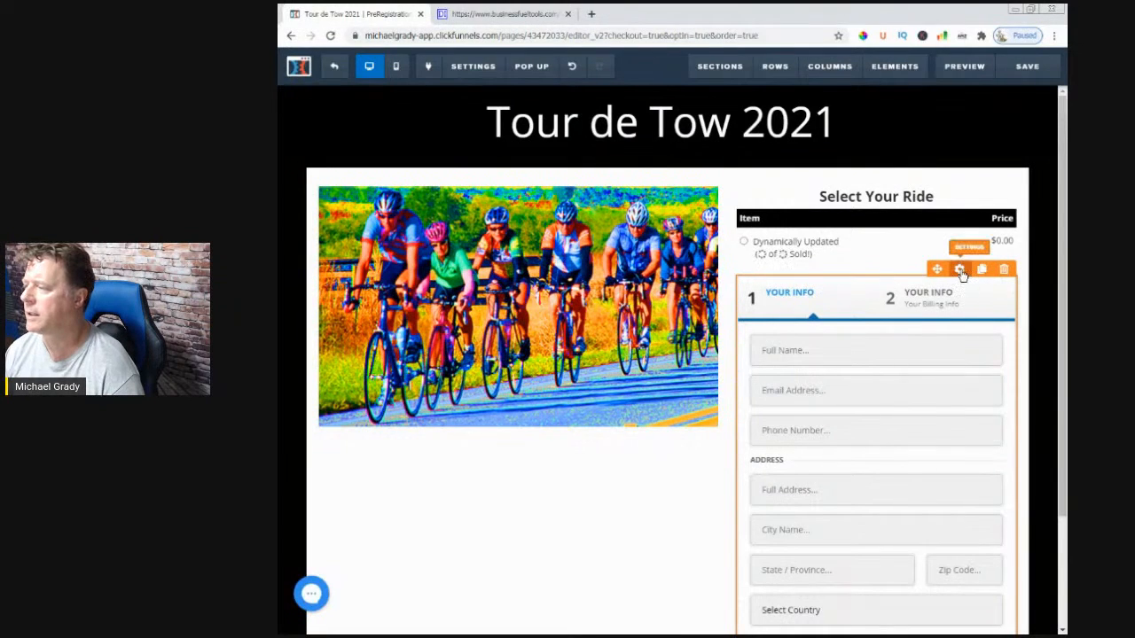
# - Change the first step title from 'Your Info' to 'Contact Info'
pyautogui.click(960, 270)
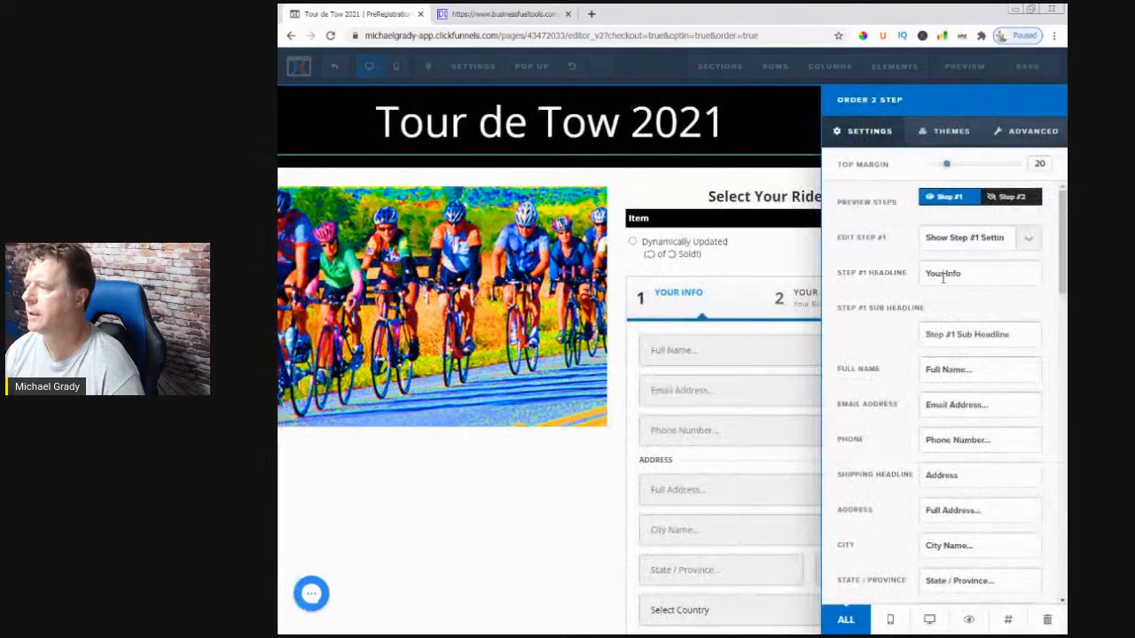
pyautogui.doubleClick(940, 274)
pyautogui.write('Contact')
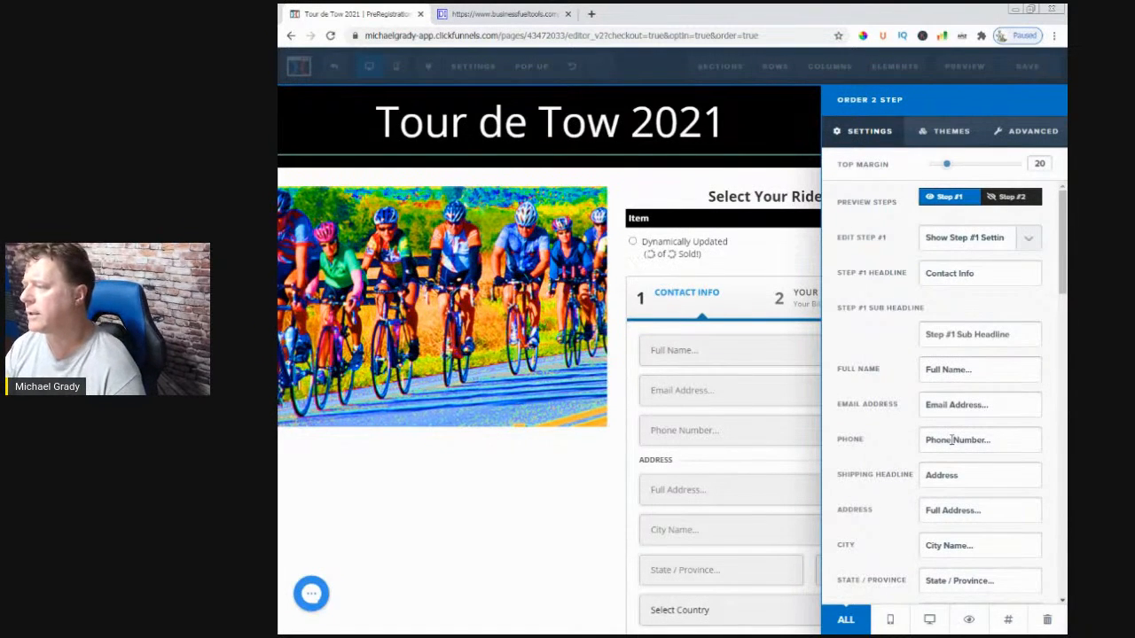
pyautogui.click(741, 445)
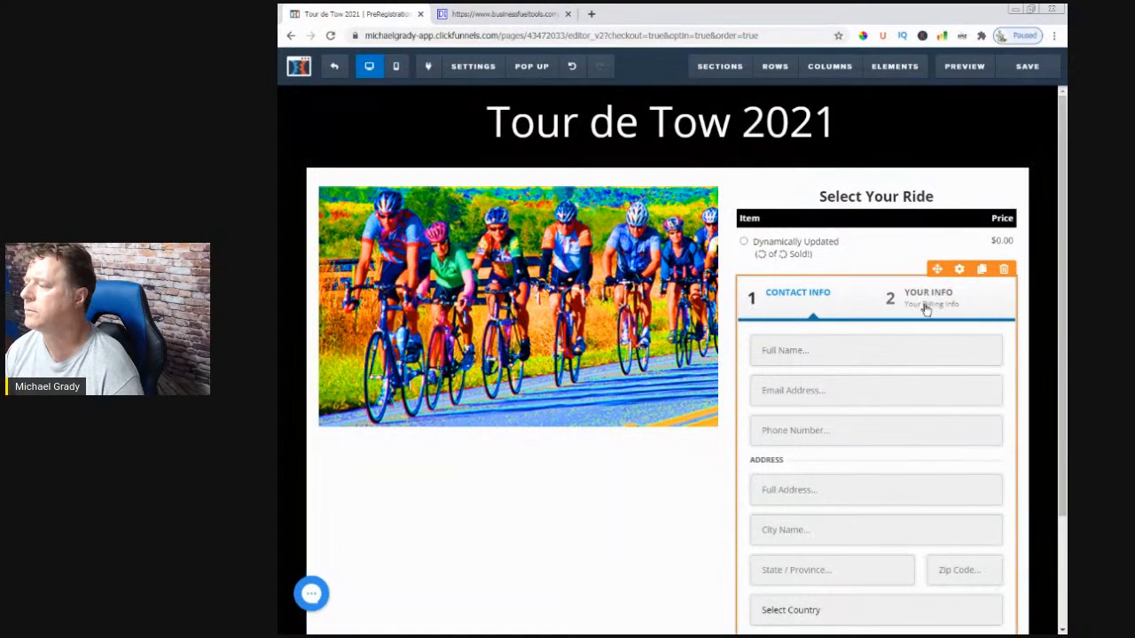
pyautogui.click(961, 270)
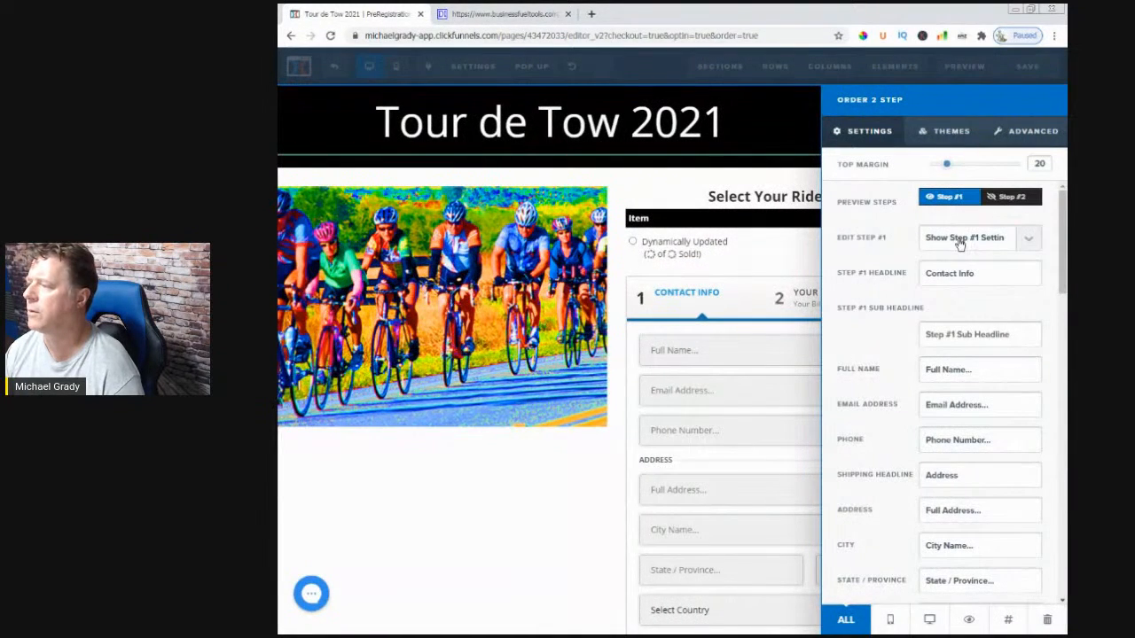
# - Hide the Step #1 fields and cut the Step #2 sub headline, leaving it empty
pyautogui.click(961, 241)
pyautogui.click(954, 257)
pyautogui.click(952, 273)
pyautogui.click(956, 302)
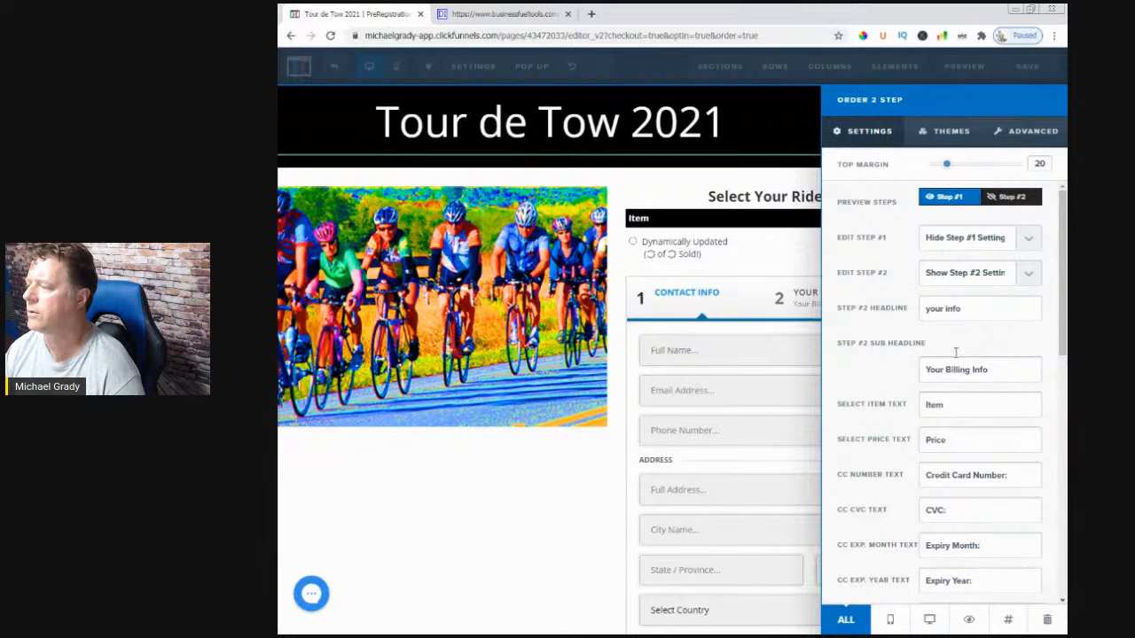
pyautogui.moveTo(986, 371); pyautogui.dragTo(928, 369)
pyautogui.click(998, 370)
pyautogui.moveTo(998, 369); pyautogui.dragTo(901, 372)
pyautogui.hotkey('ctrl', 'c')
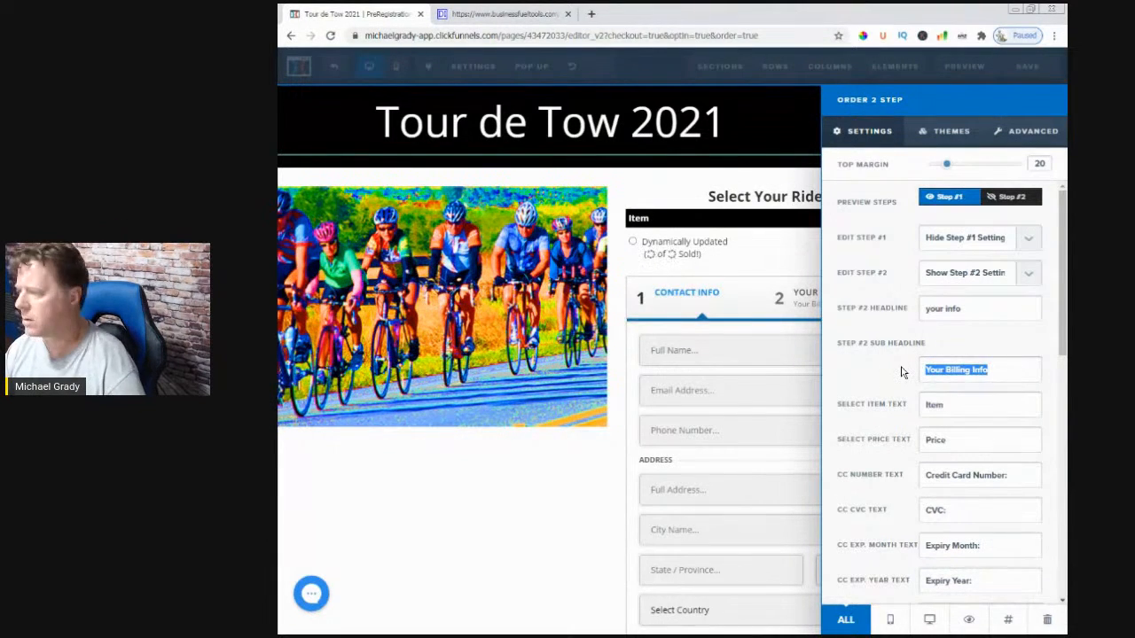
pyautogui.press('BackSpace')
# - Paste the cut text as the Step #2 title, trimmed to 'Billing Info'
pyautogui.moveTo(959, 307); pyautogui.dragTo(889, 310)
pyautogui.hotkey('ctrl', 'v')
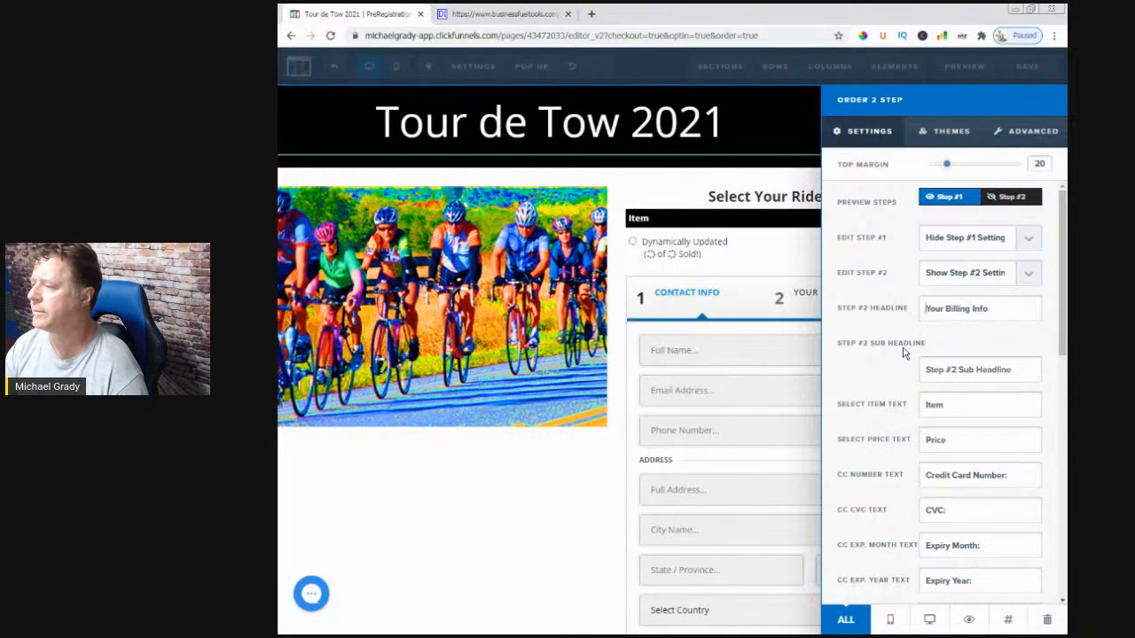
pyautogui.press('BackSpace')
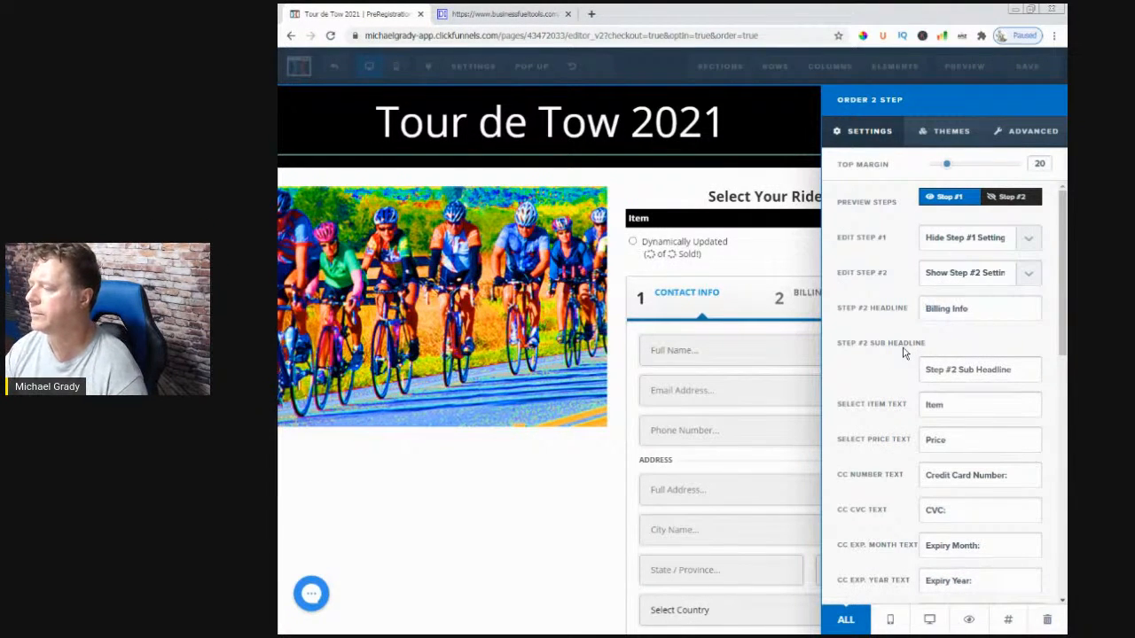
pyautogui.click(603, 459)
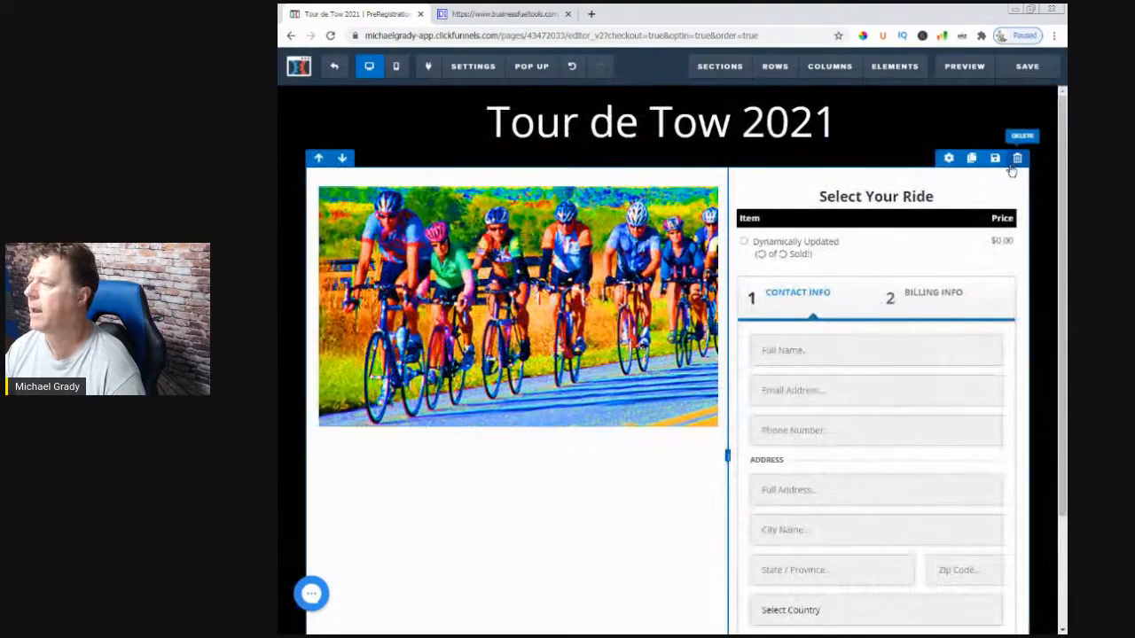
# - Save the order page, then open another copy of it in a background tab
pyautogui.click(1019, 68)
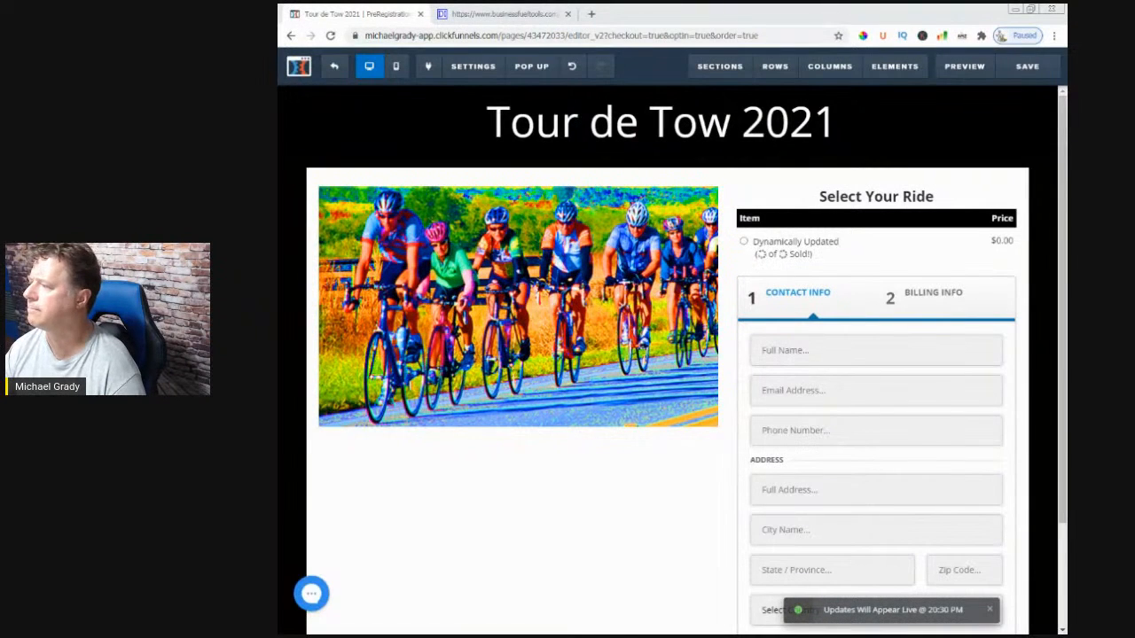
pyautogui.click(1020, 69)
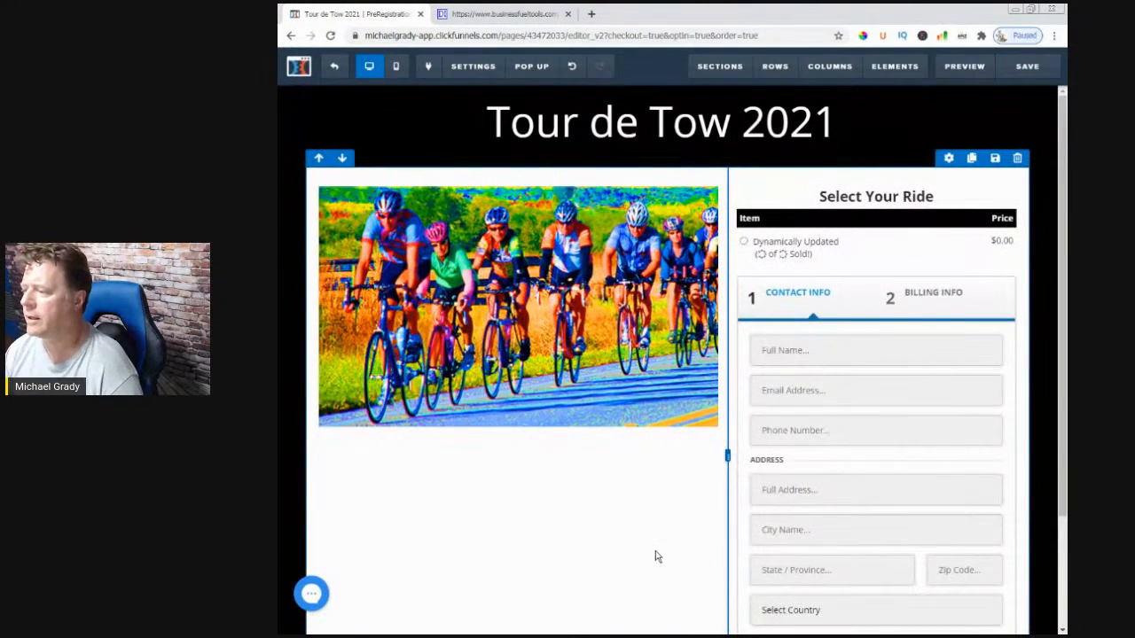
pyautogui.scroll(-2, 653, 555)
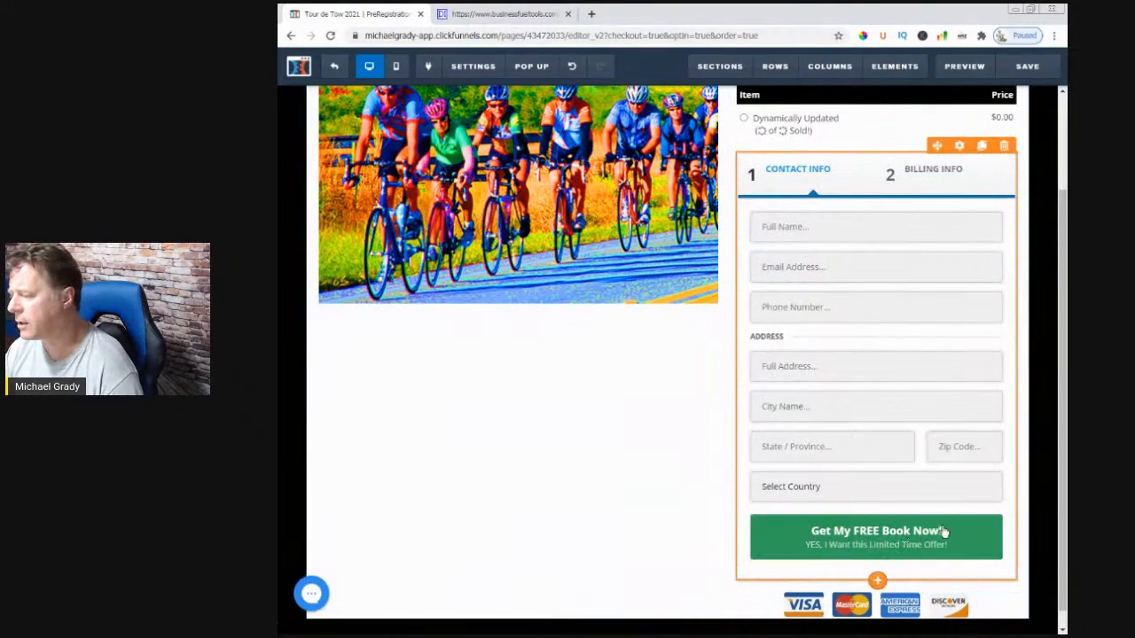
pyautogui.middleClick(818, 547)
pyautogui.scroll(2, 818, 547)
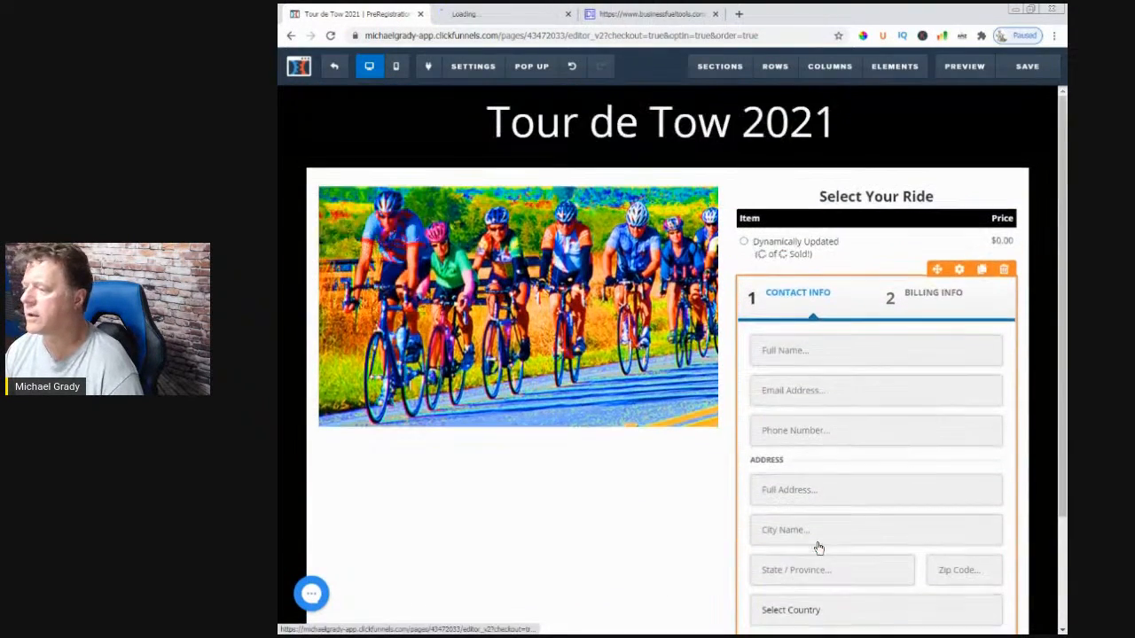
# - Try dark and light blue for the order button colour and review the page
pyautogui.click(961, 272)
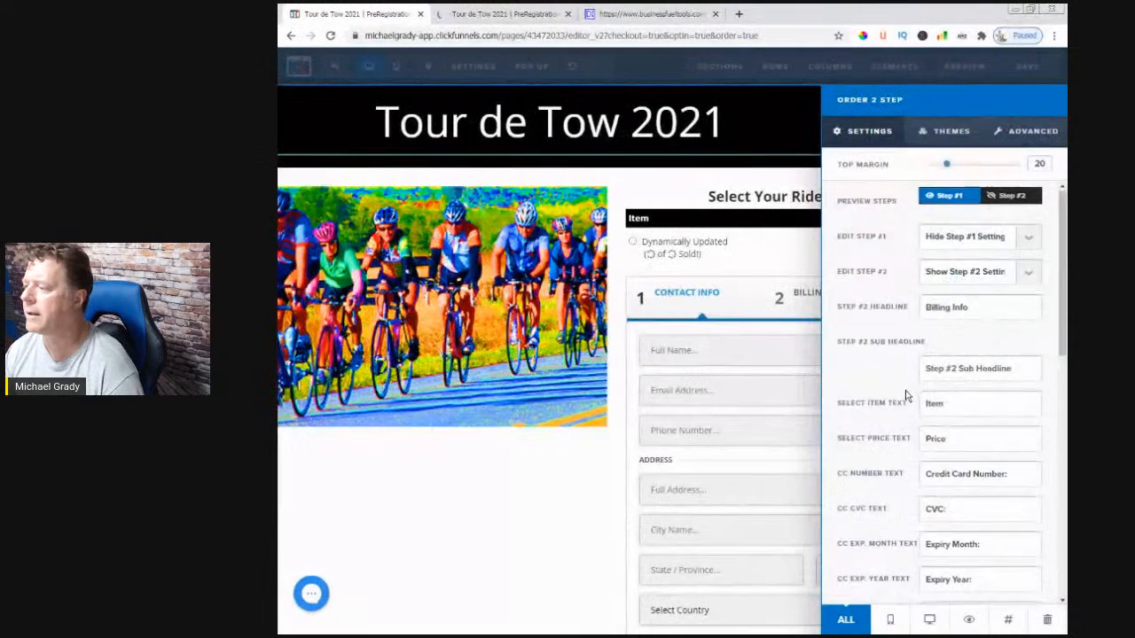
pyautogui.scroll(-8, 900, 394)
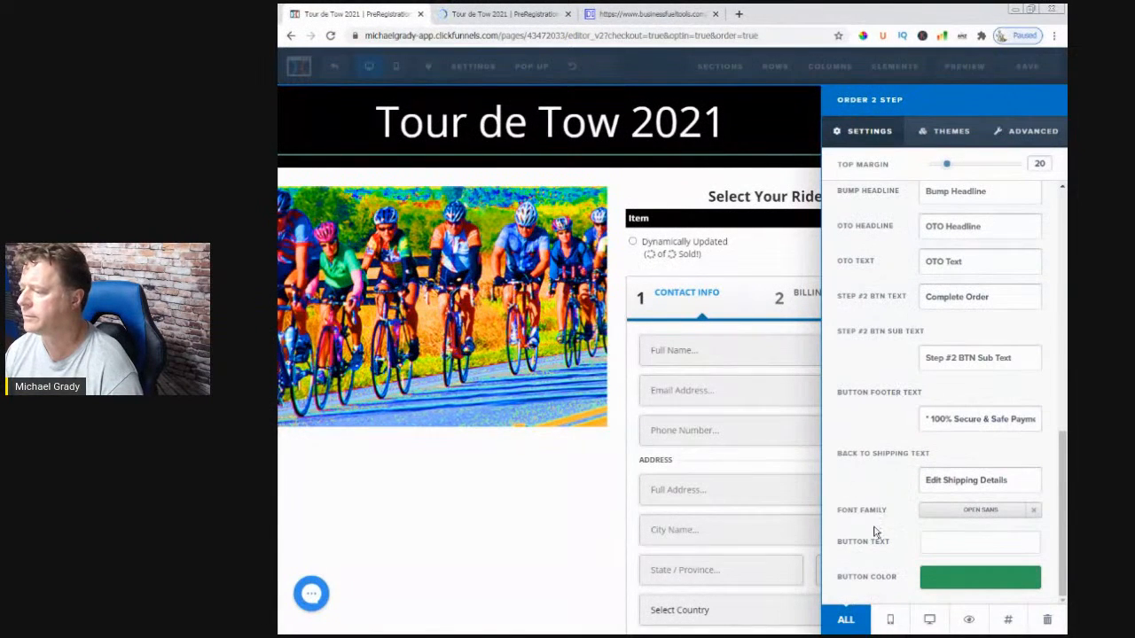
pyautogui.click(931, 587)
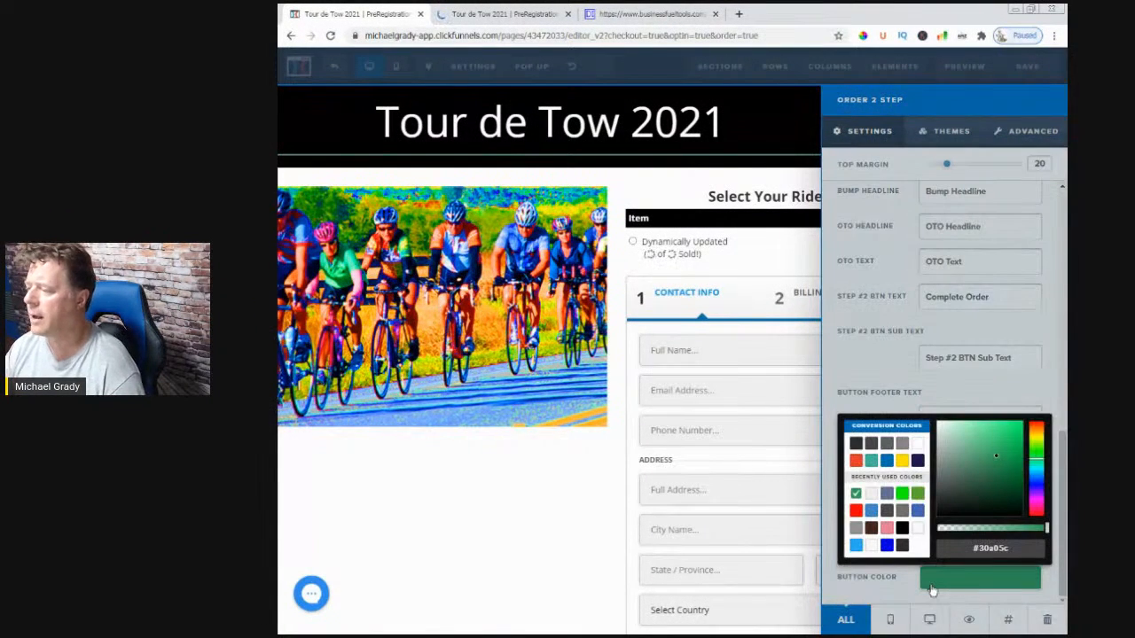
pyautogui.click(886, 545)
pyautogui.click(854, 545)
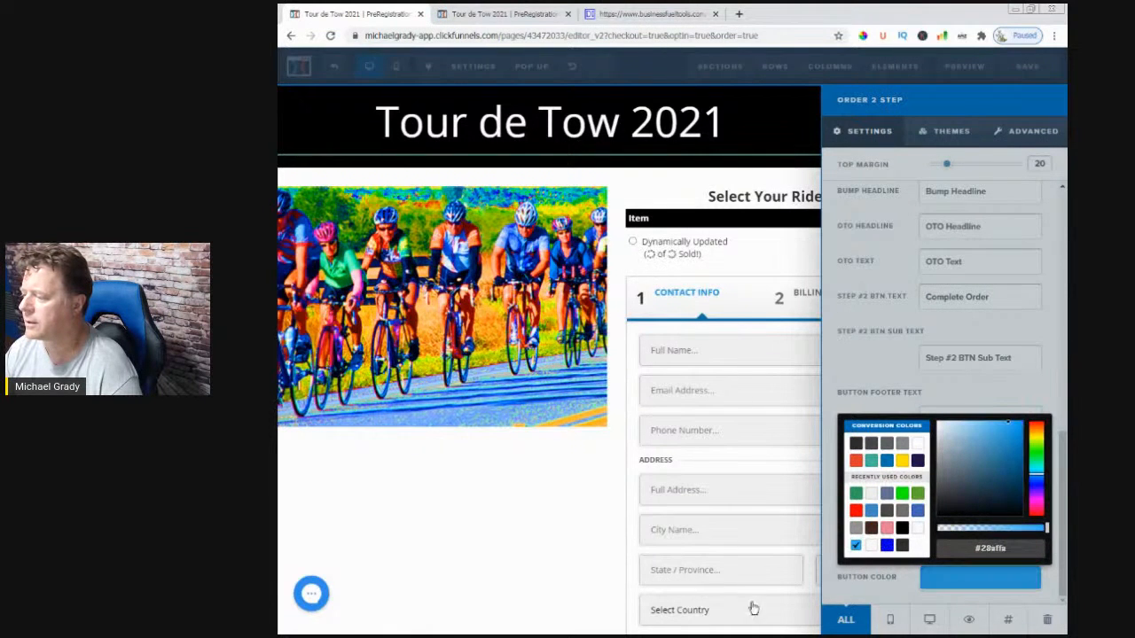
pyautogui.click(629, 582)
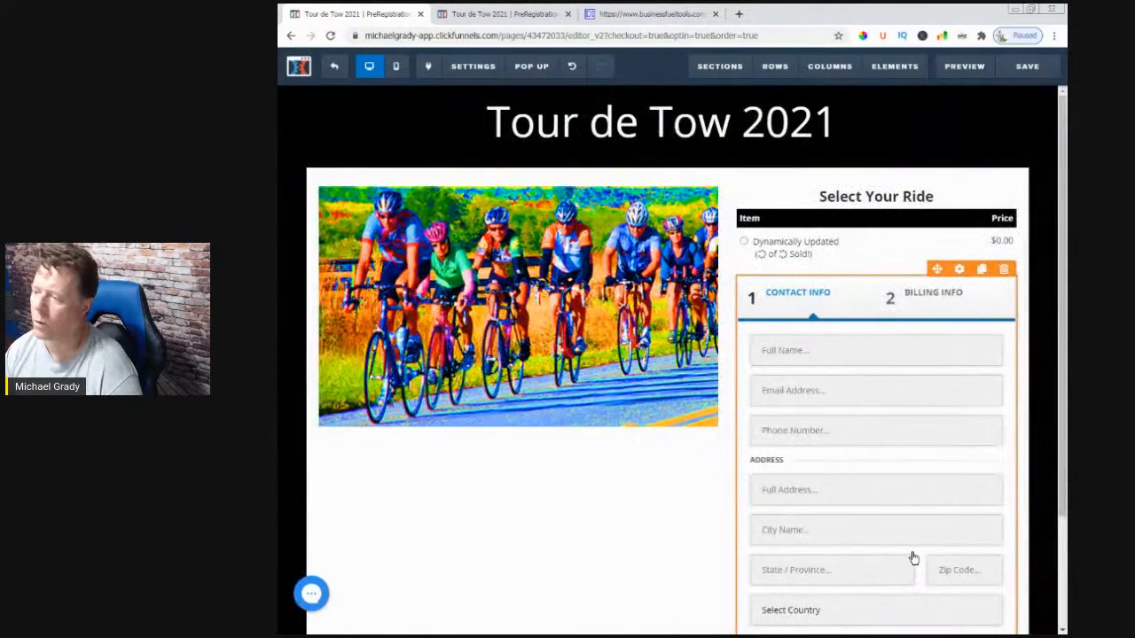
pyautogui.scroll(-2, 913, 559)
pyautogui.scroll(2, 913, 559)
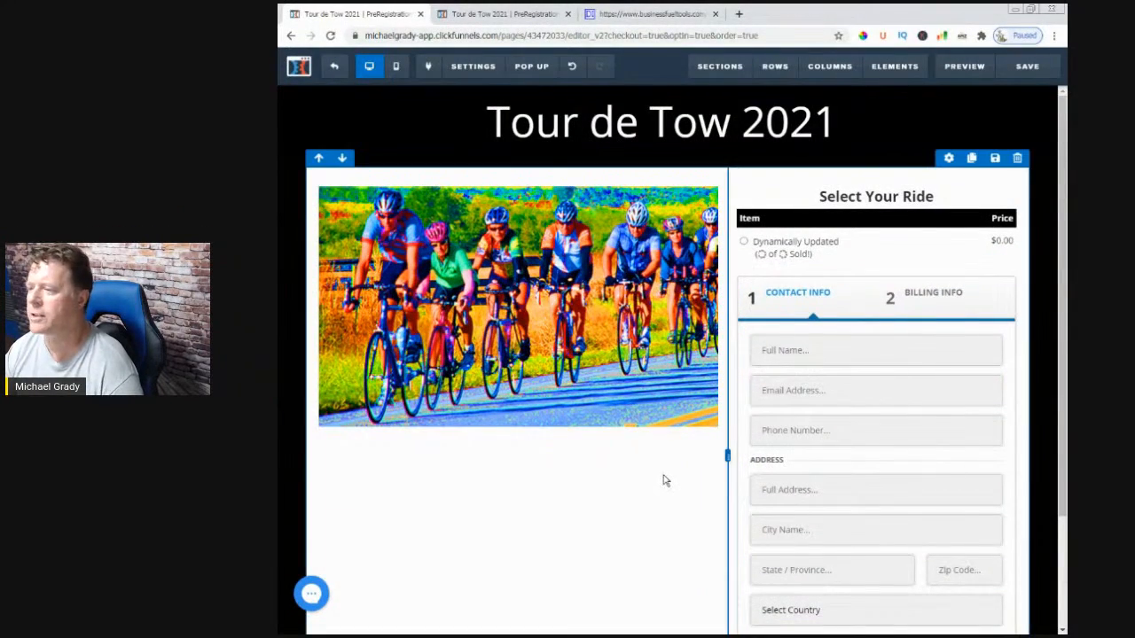
pyautogui.scroll(-2, 662, 480)
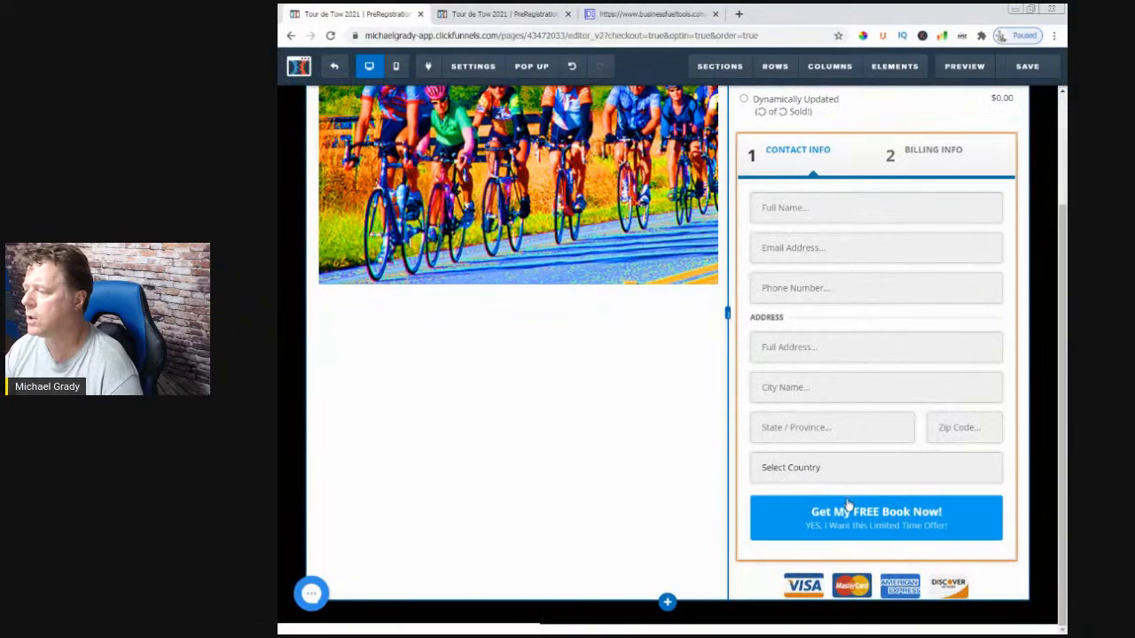
pyautogui.scroll(2, 850, 513)
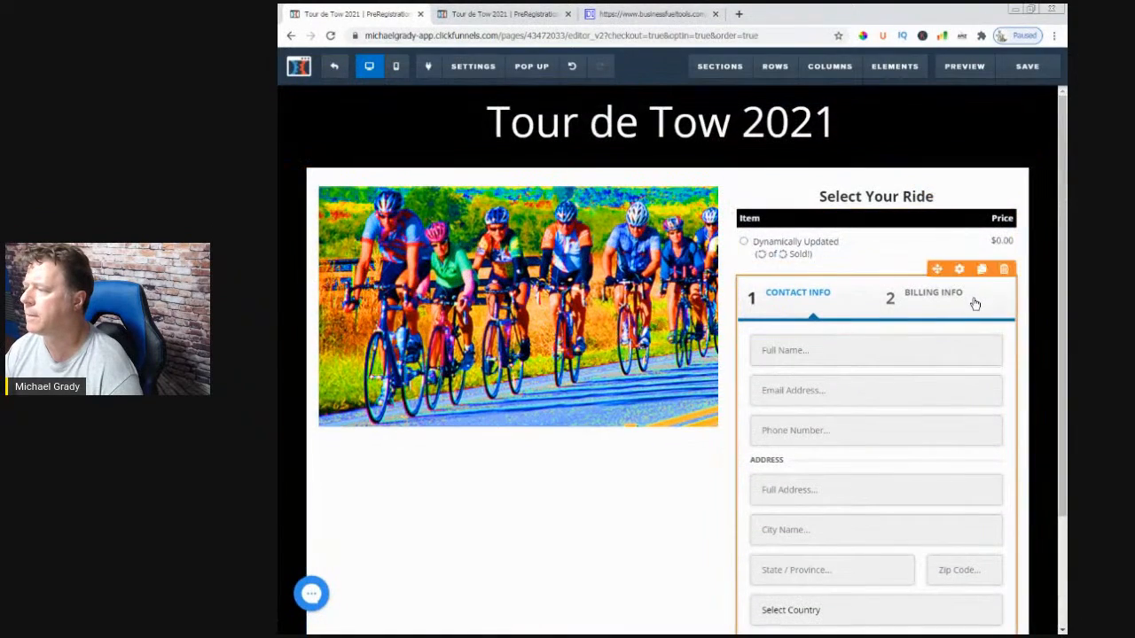
# - Set the Complete Order button colour to #28affa and close the settings
pyautogui.click(959, 269)
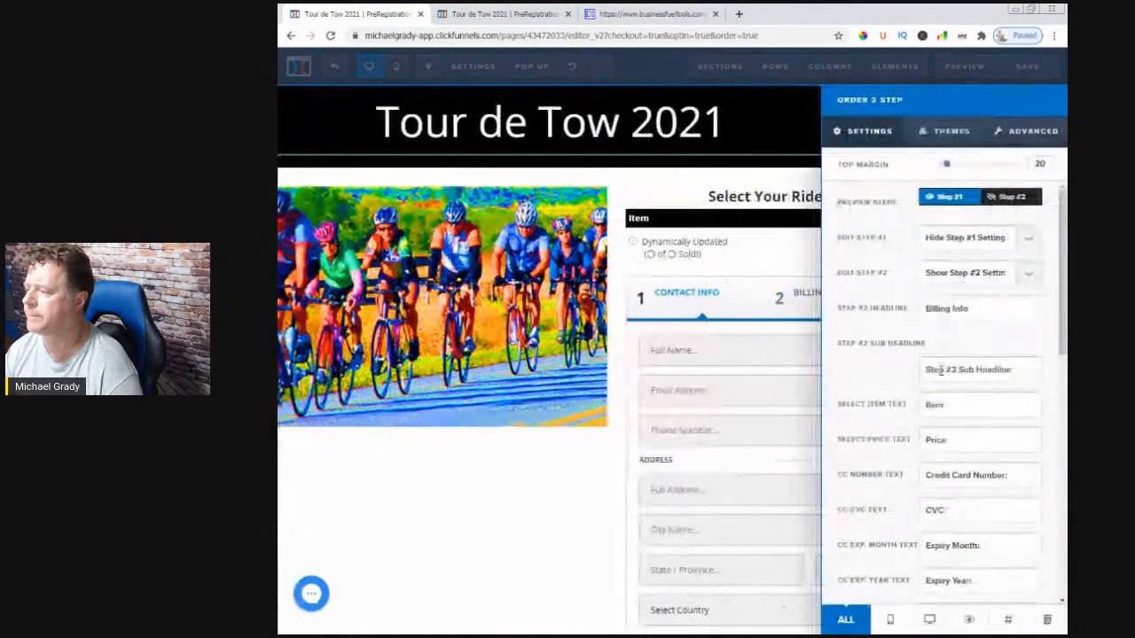
pyautogui.scroll(-6, 941, 371)
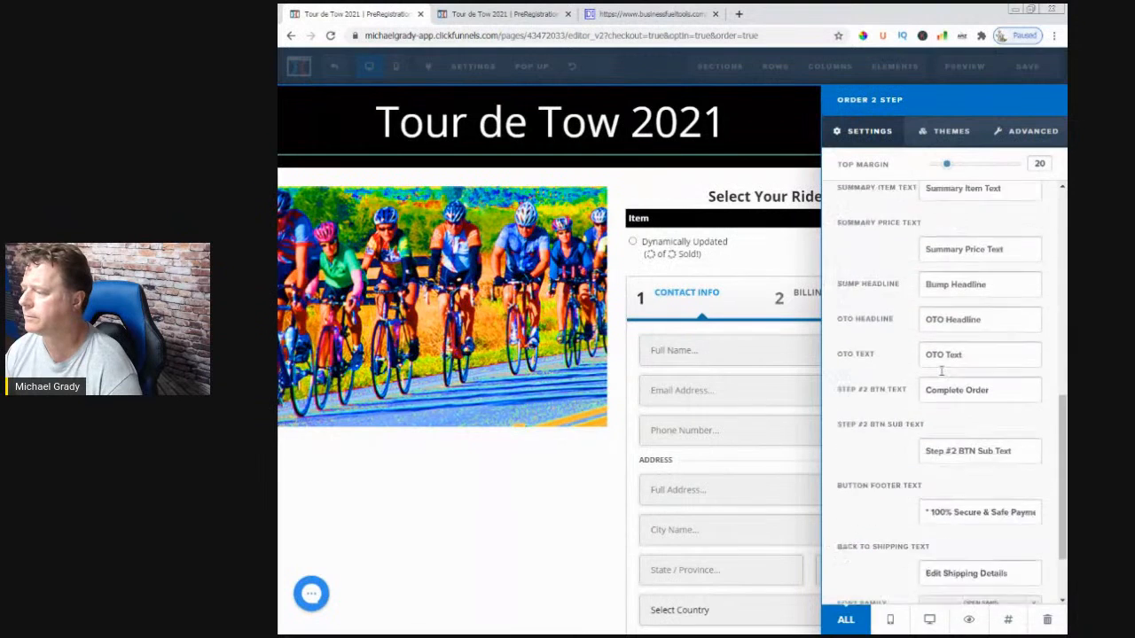
pyautogui.scroll(-1, 940, 370)
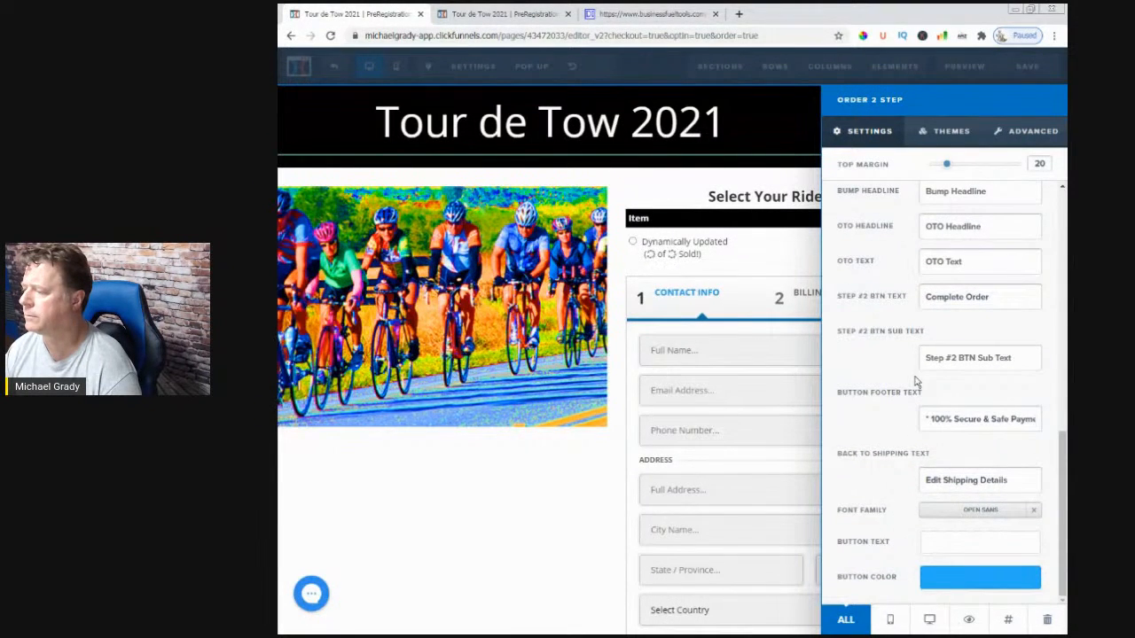
pyautogui.scroll(5, 916, 381)
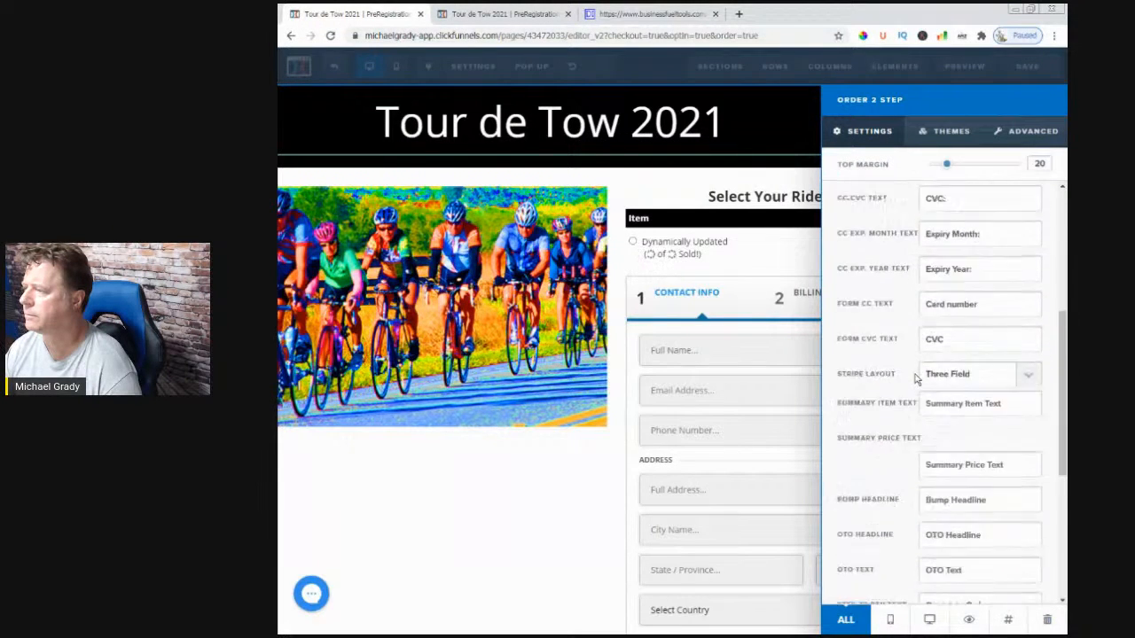
pyautogui.scroll(-5, 916, 378)
pyautogui.click(949, 586)
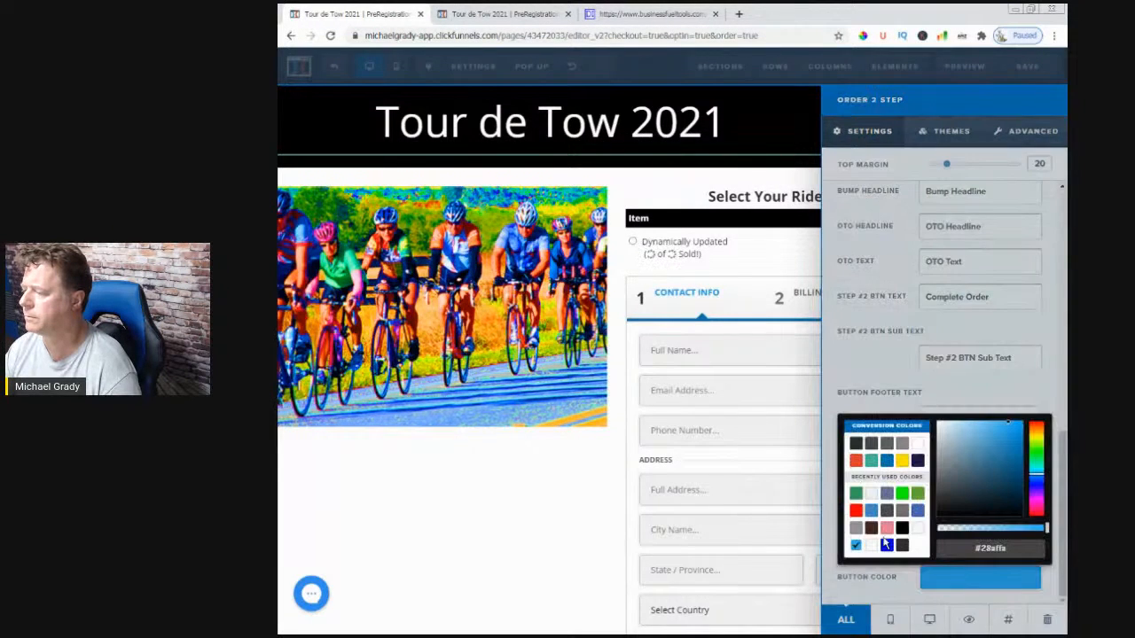
pyautogui.click(541, 508)
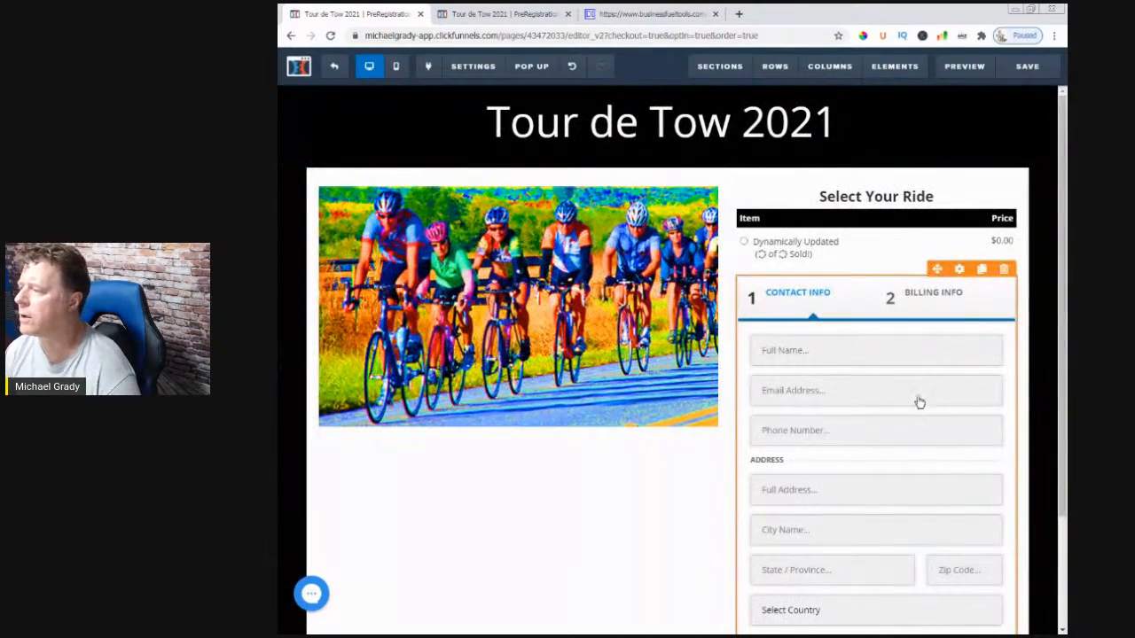
# - Preview the form's billing step, then switch the preview back to step one
pyautogui.click(958, 270)
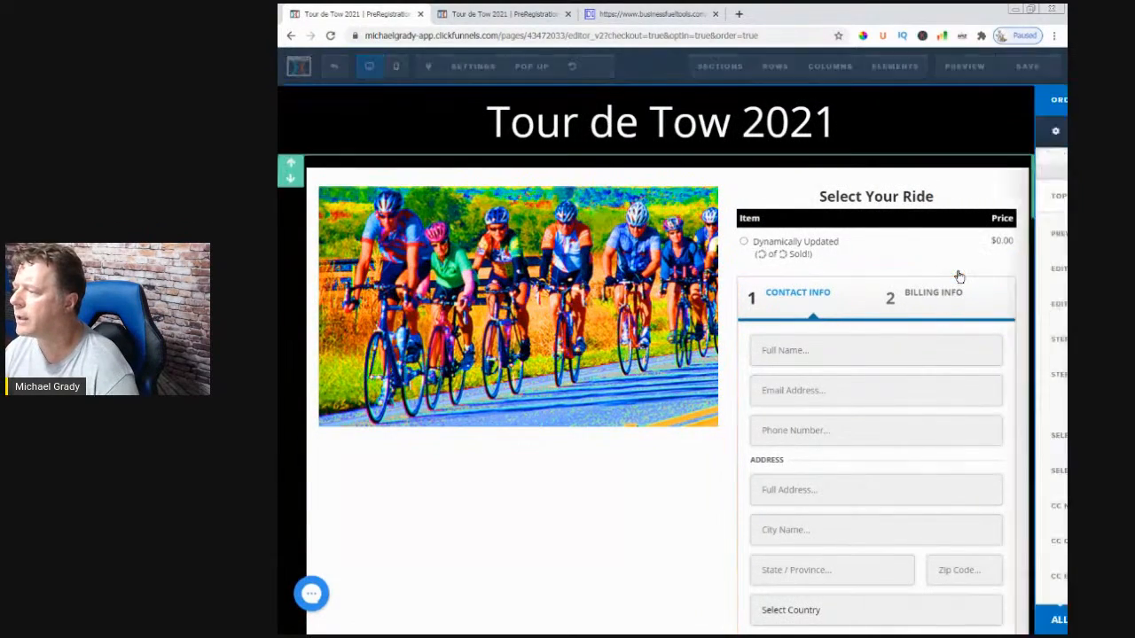
pyautogui.click(1004, 199)
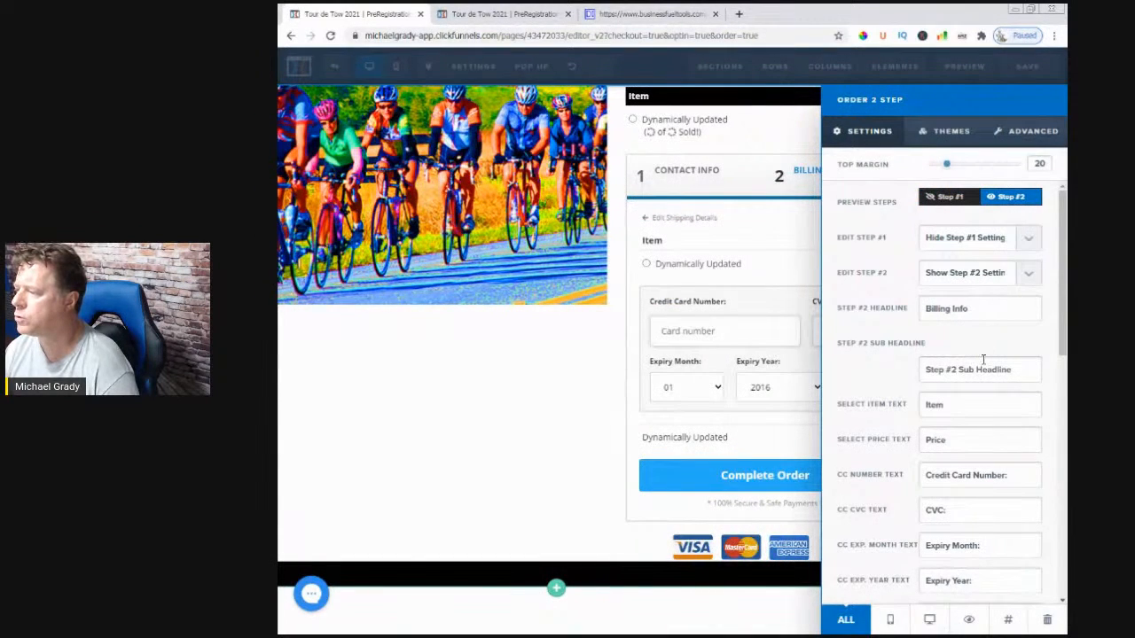
pyautogui.scroll(-10, 983, 359)
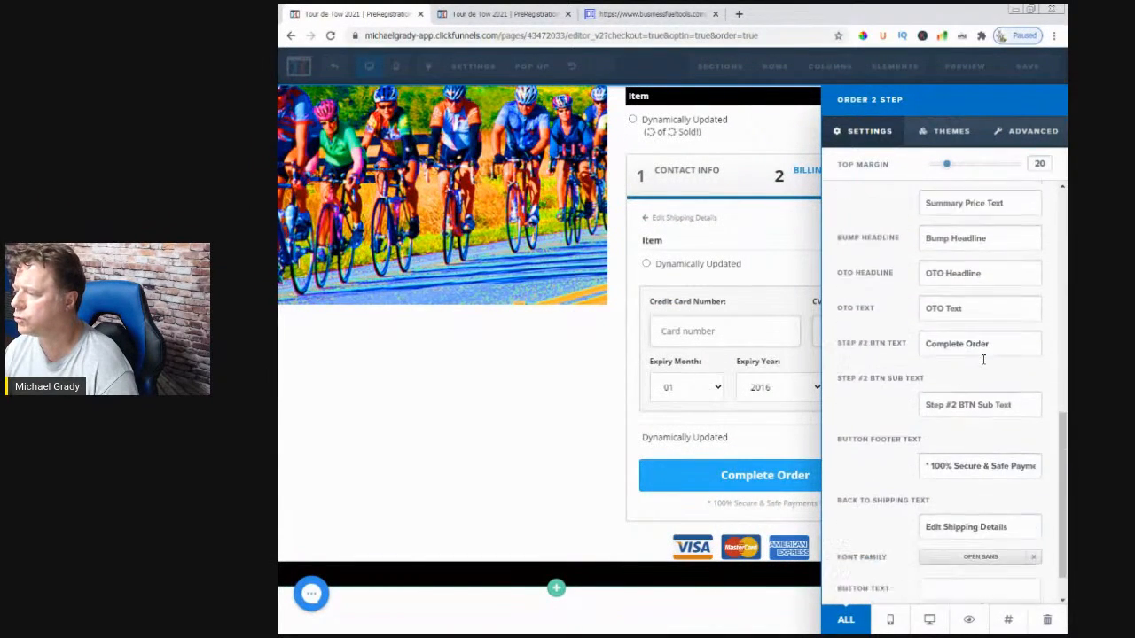
pyautogui.scroll(-1, 983, 359)
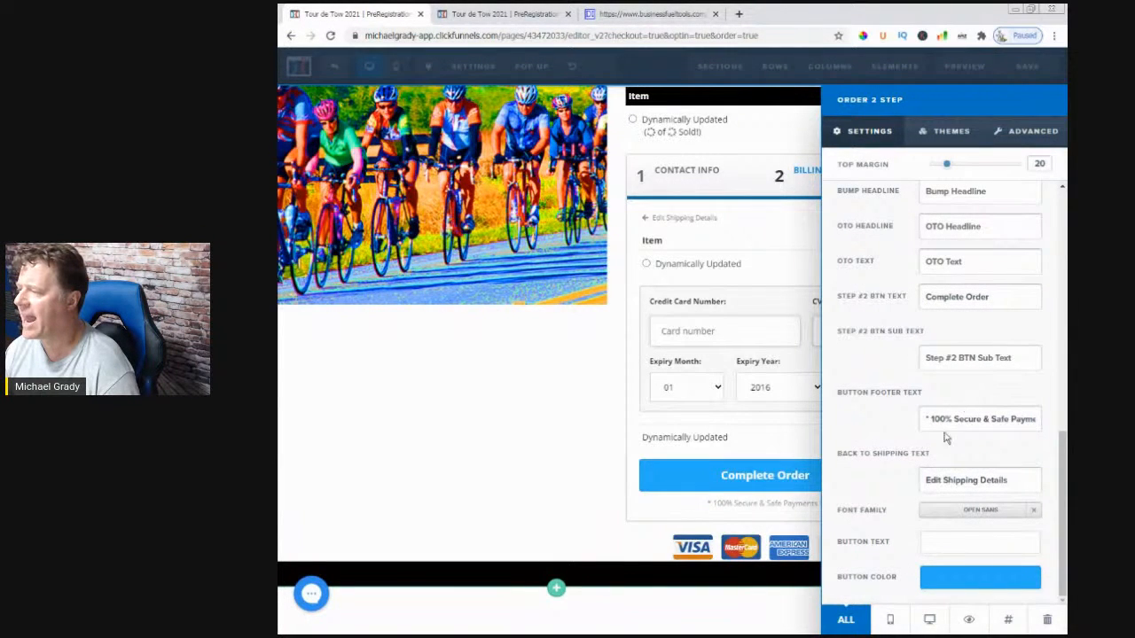
pyautogui.scroll(3, 949, 433)
pyautogui.scroll(10, 974, 415)
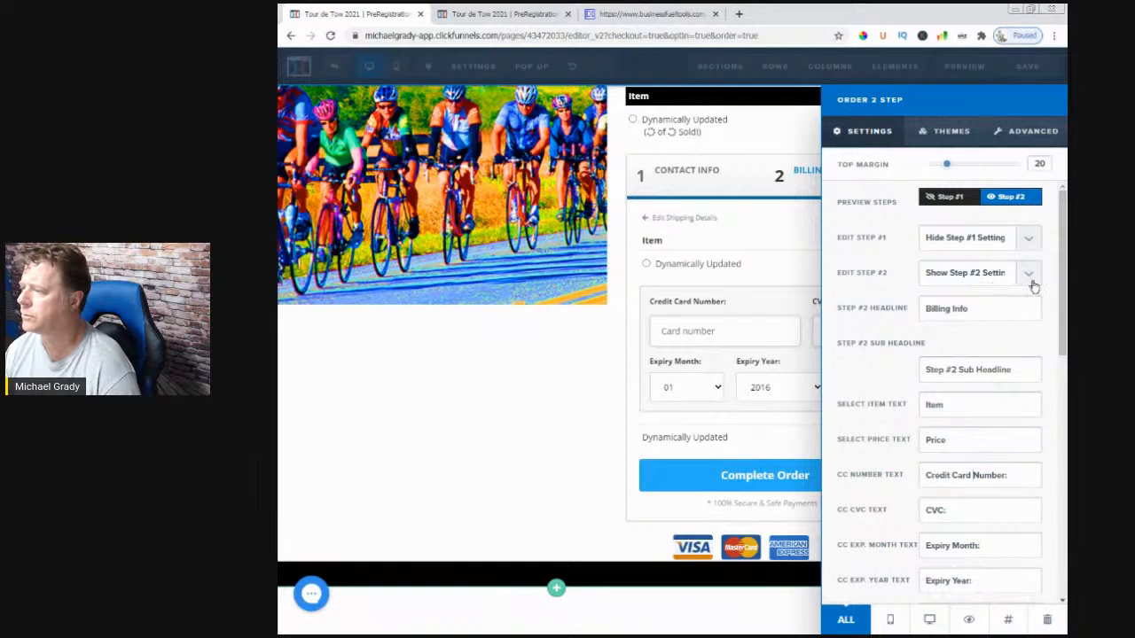
pyautogui.scroll(-2, 1004, 313)
pyautogui.scroll(2, 1004, 313)
pyautogui.click(951, 196)
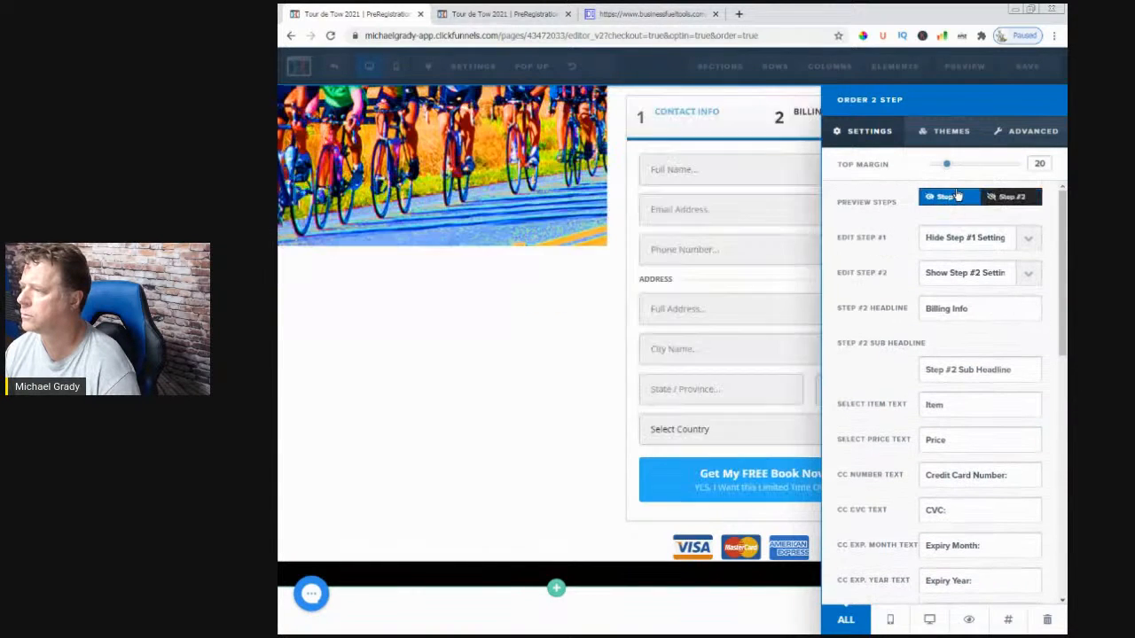
# - Change the Step #1 button text to 'Go To Next Step' and clear its sub text
pyautogui.click(1020, 242)
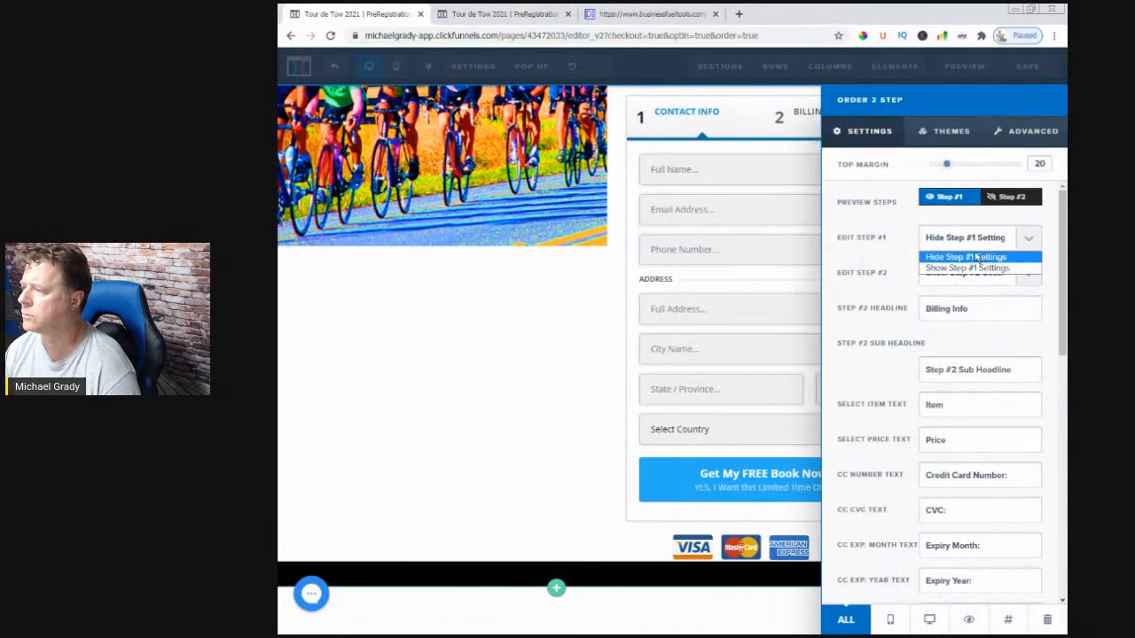
pyautogui.click(964, 268)
pyautogui.scroll(-5, 957, 299)
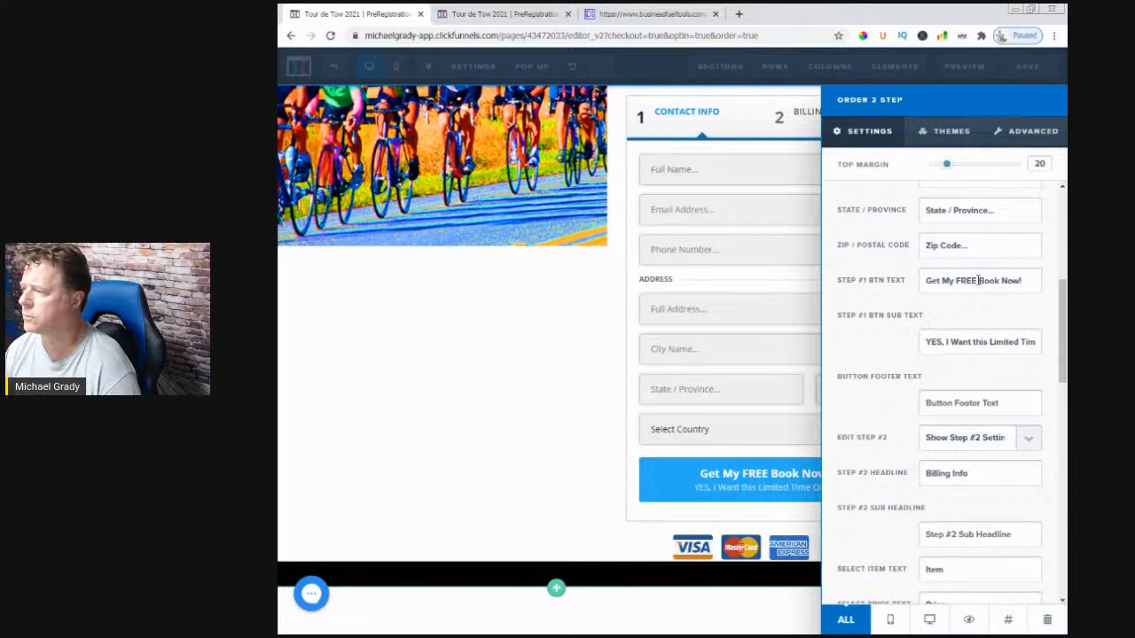
pyautogui.moveTo(1027, 280); pyautogui.dragTo(845, 430)
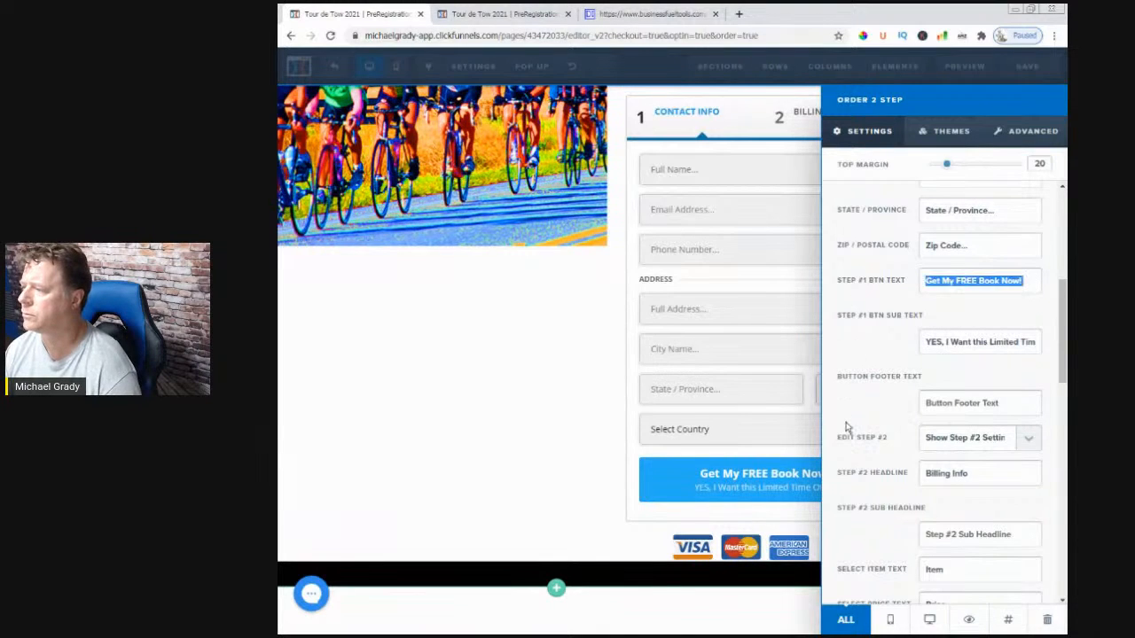
pyautogui.press('BackSpace')
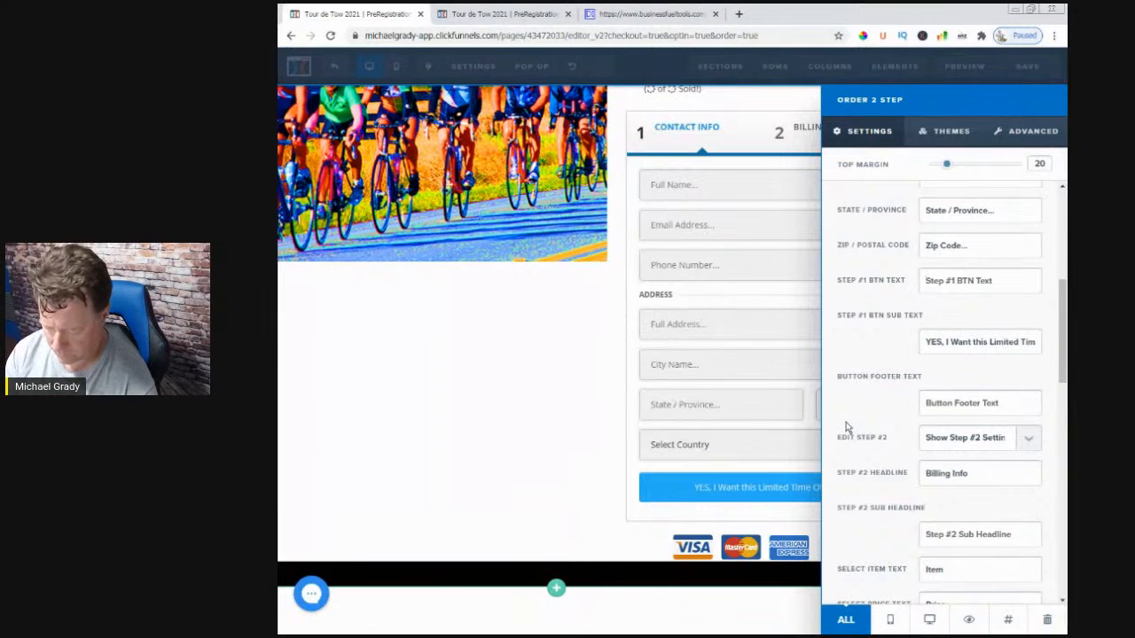
pyautogui.write('G')
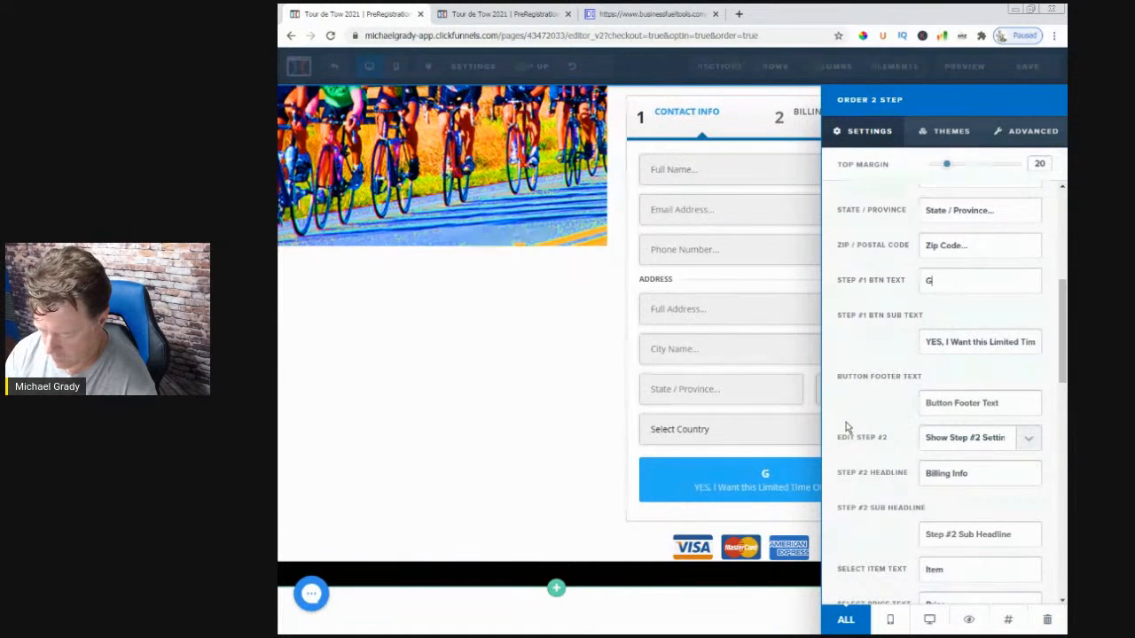
pyautogui.write('o To Next')
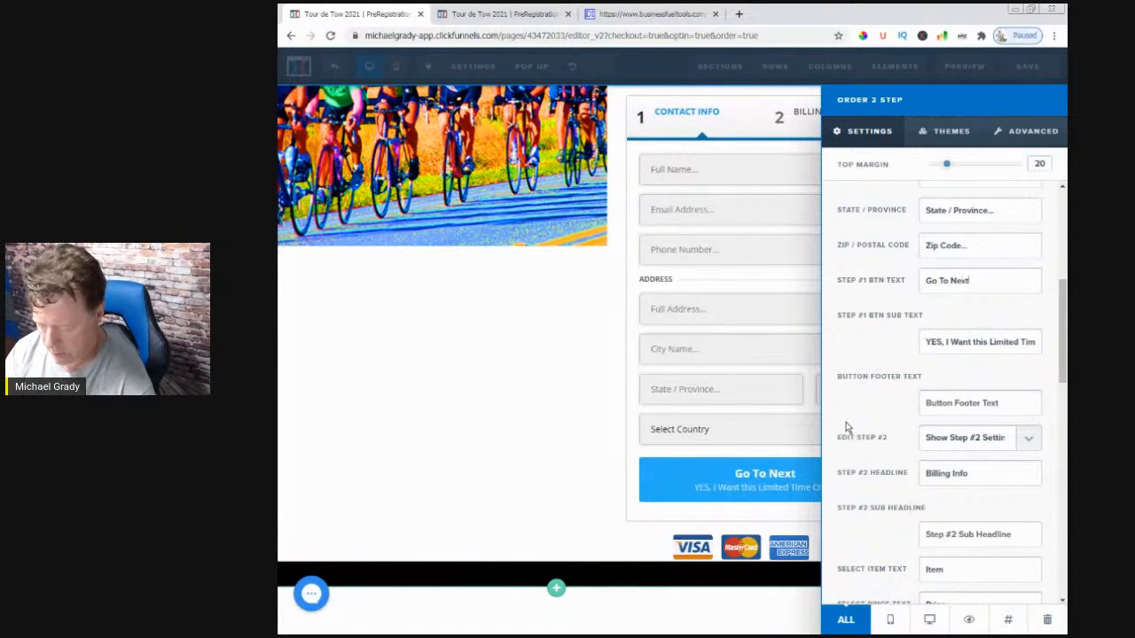
pyautogui.write(' Step')
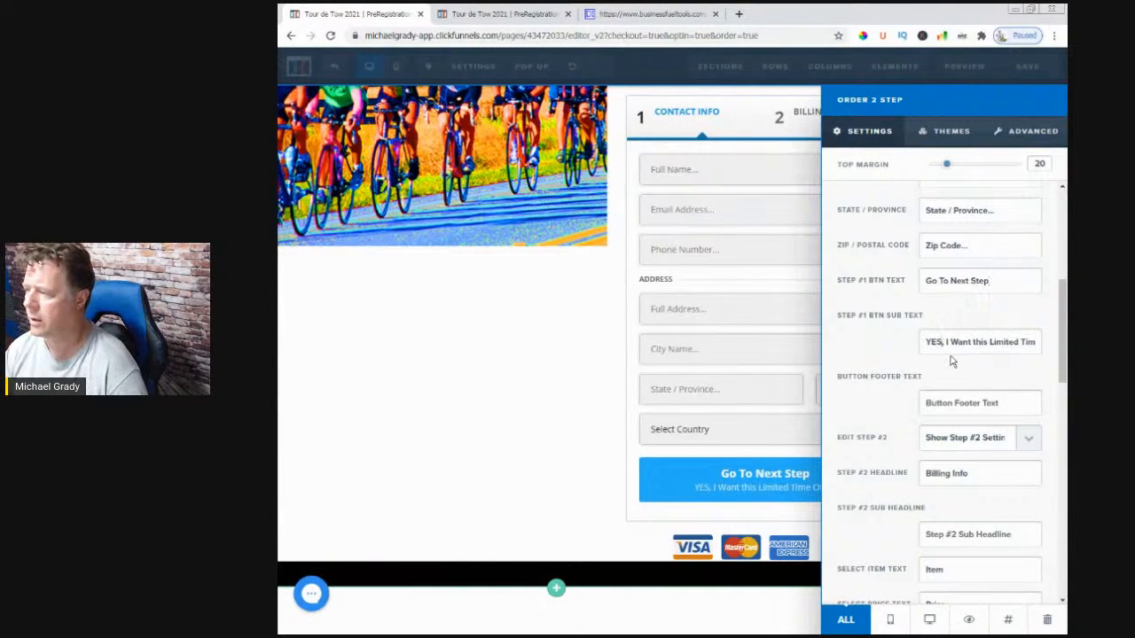
pyautogui.hotkey('ctrl', 'a')
pyautogui.press('BackSpace')
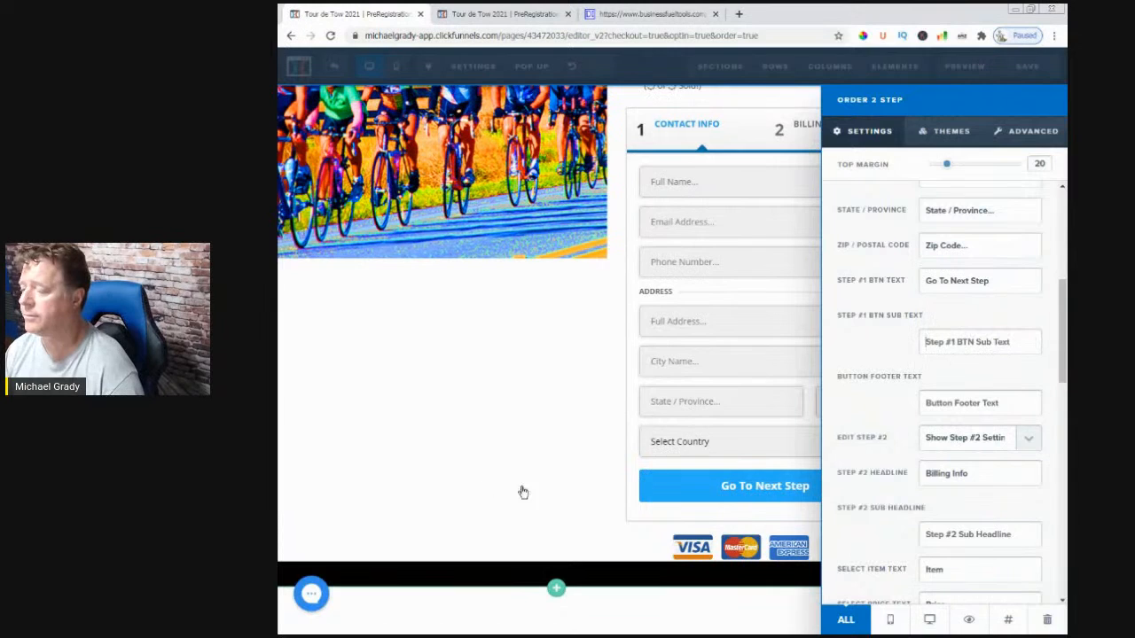
# - Close the order form settings and save the checkout page
pyautogui.click(545, 458)
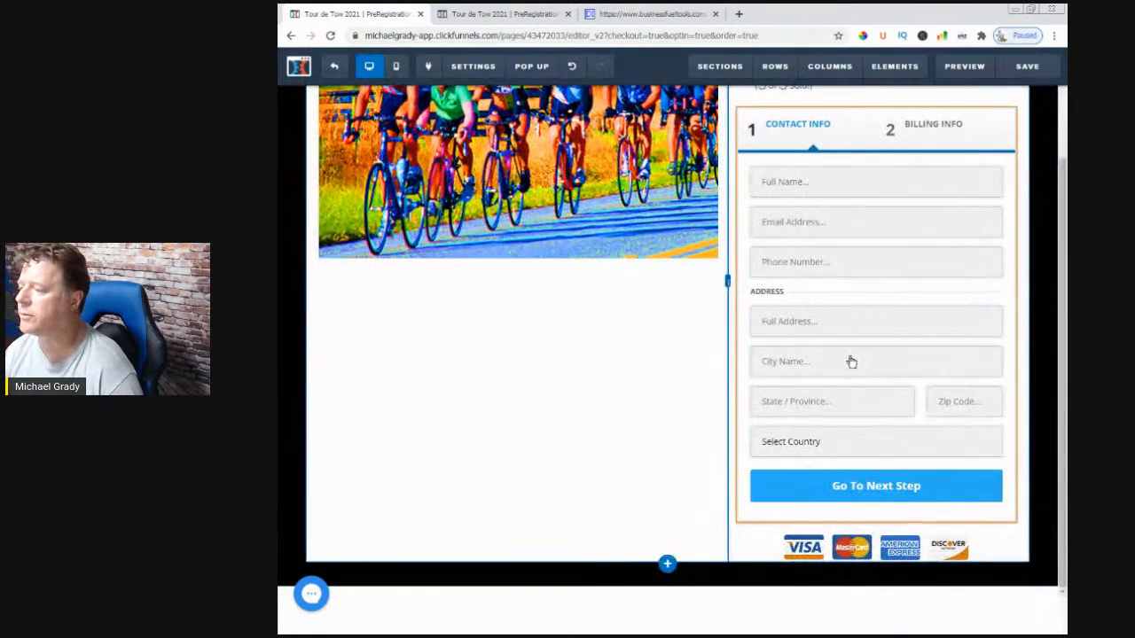
pyautogui.click(1020, 69)
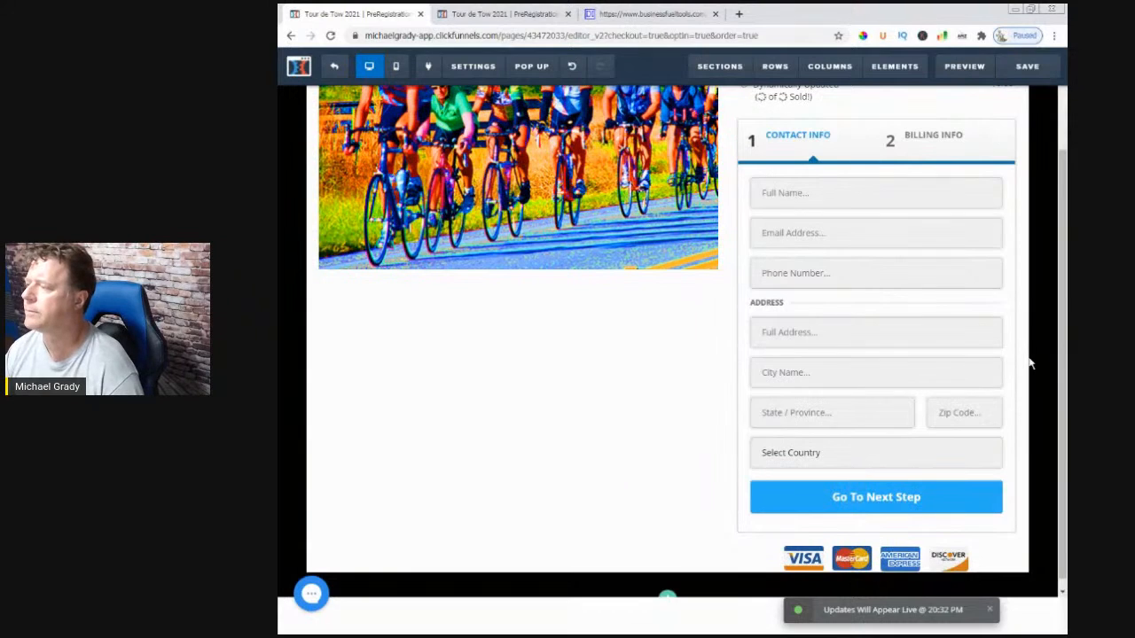
pyautogui.scroll(3, 1019, 338)
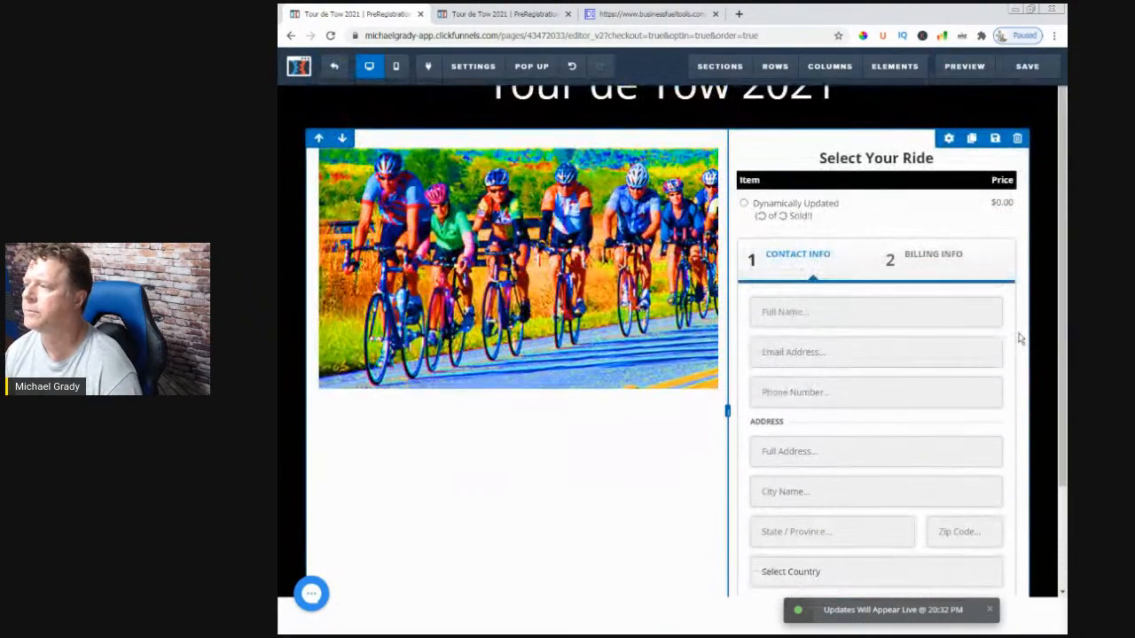
pyautogui.scroll(-3, 1019, 339)
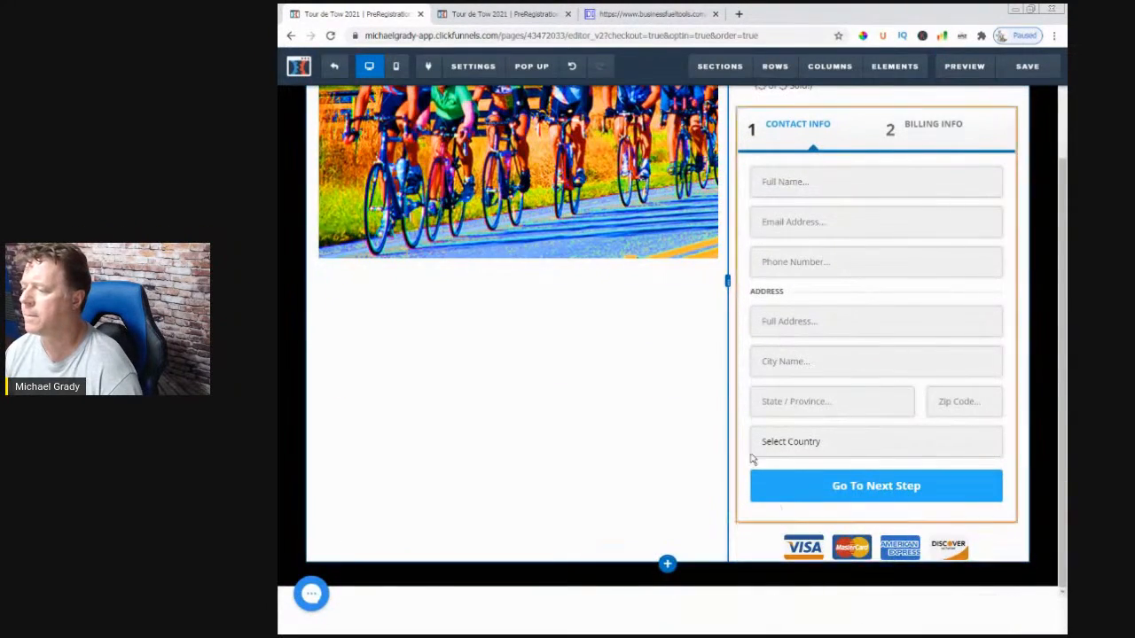
pyautogui.scroll(3, 897, 403)
pyautogui.scroll(-3, 889, 503)
pyautogui.scroll(3, 889, 501)
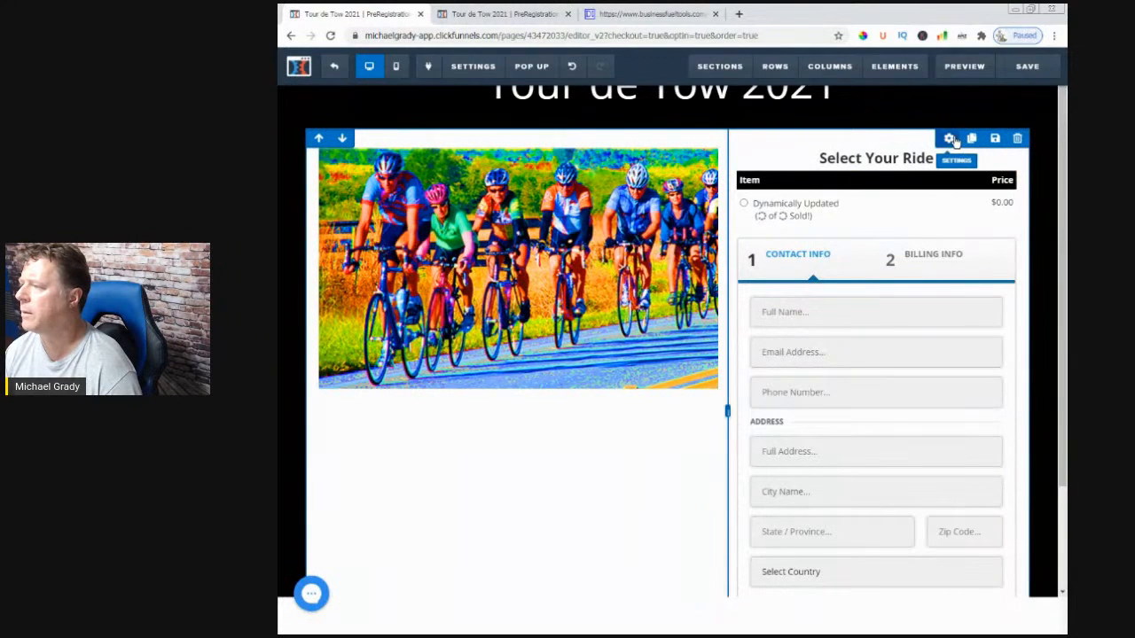
# - Set the photo-and-form row's Padding Bottom to 10 and save the page
pyautogui.click(949, 140)
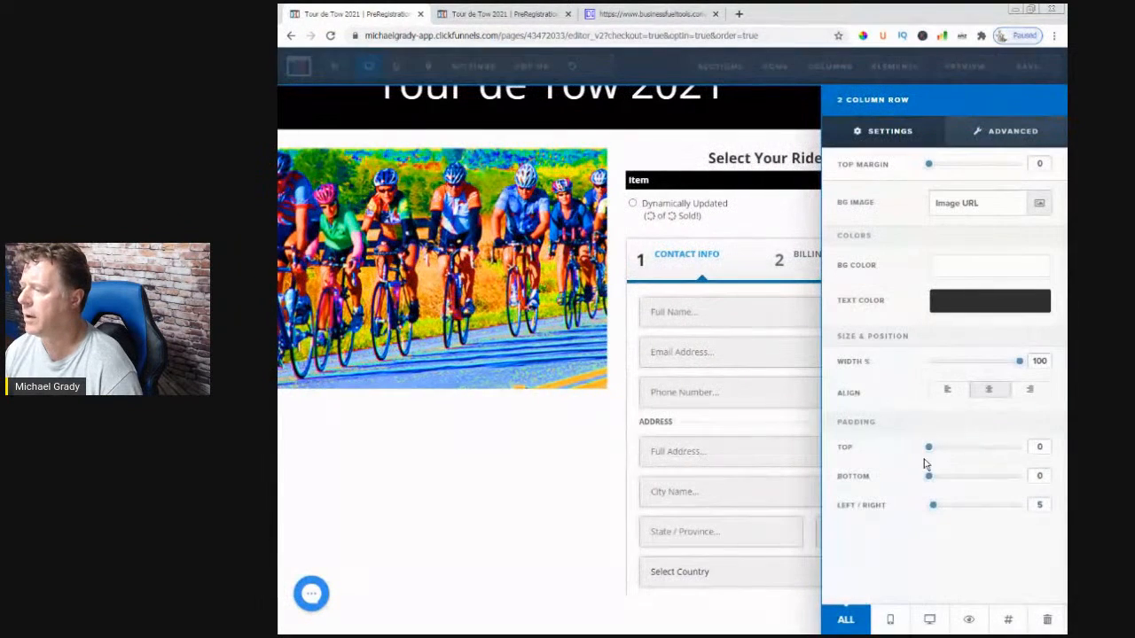
pyautogui.moveTo(929, 479); pyautogui.dragTo(938, 476)
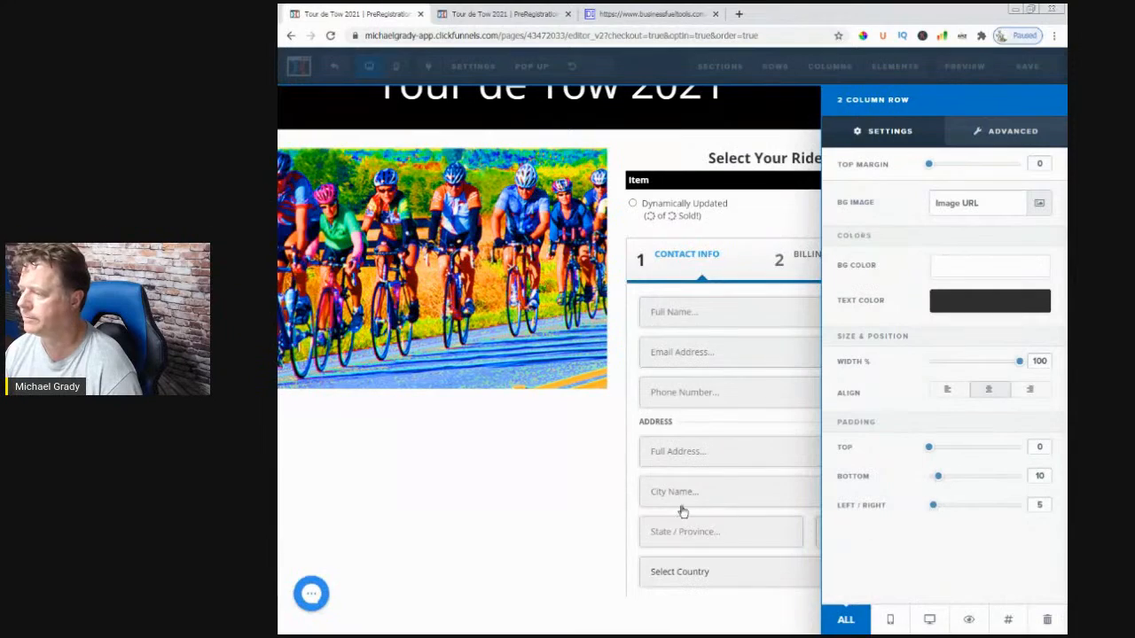
pyautogui.click(534, 539)
pyautogui.scroll(-3, 739, 524)
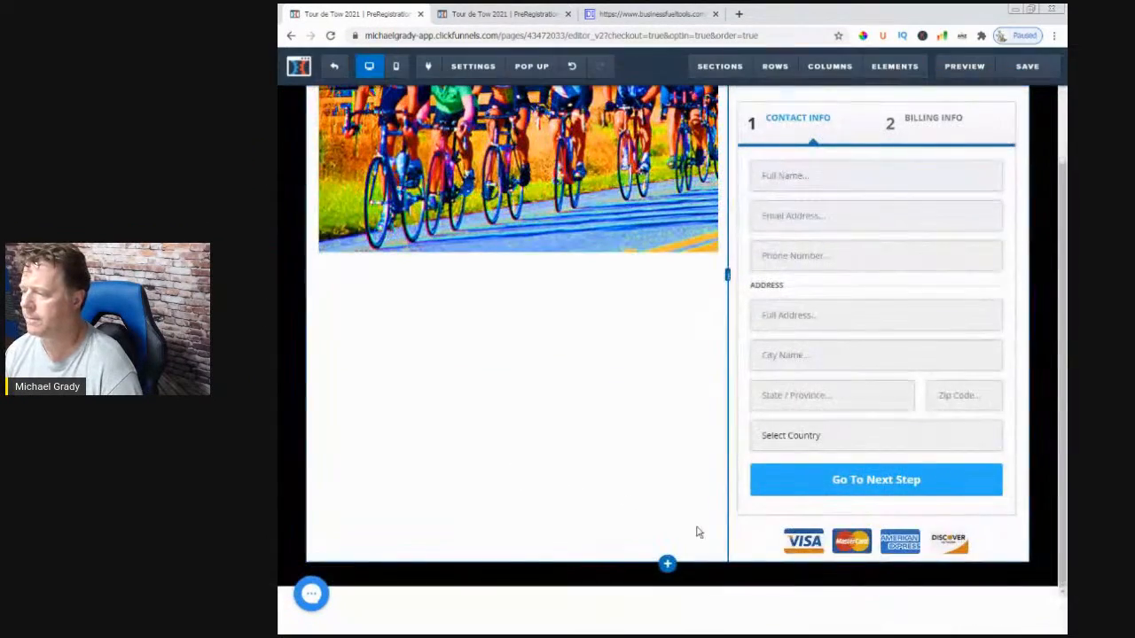
pyautogui.scroll(2, 723, 430)
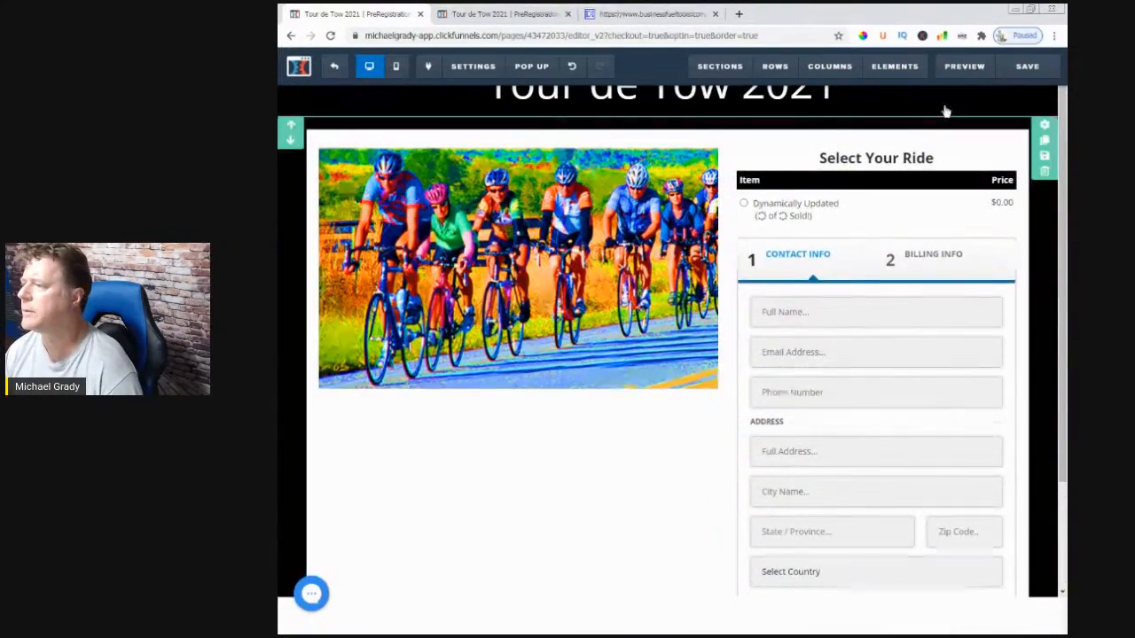
pyautogui.click(1022, 69)
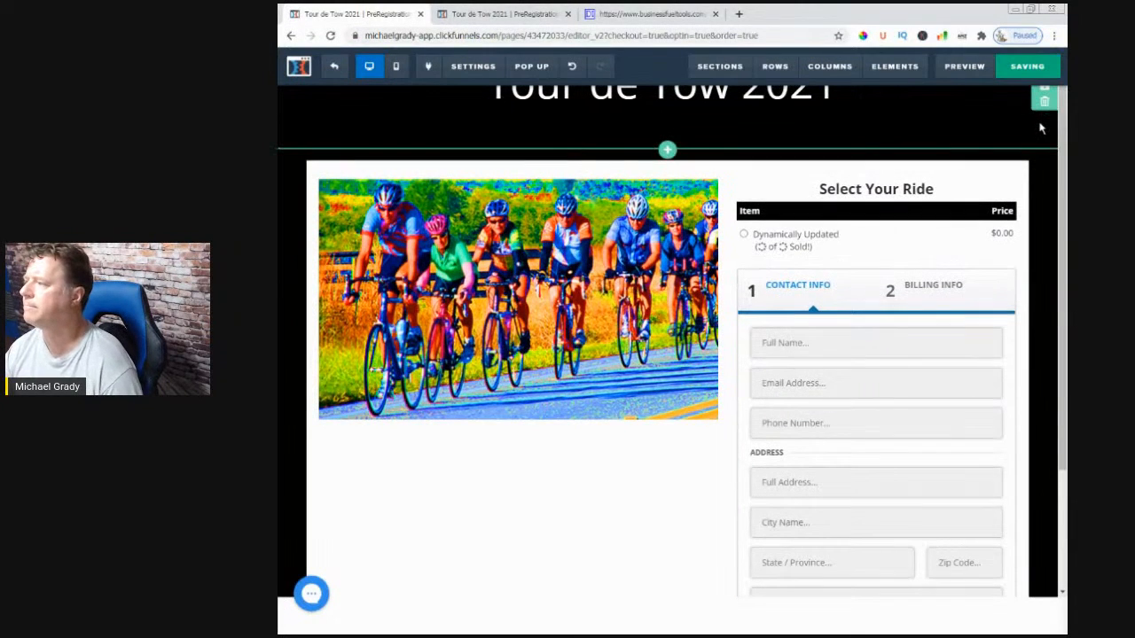
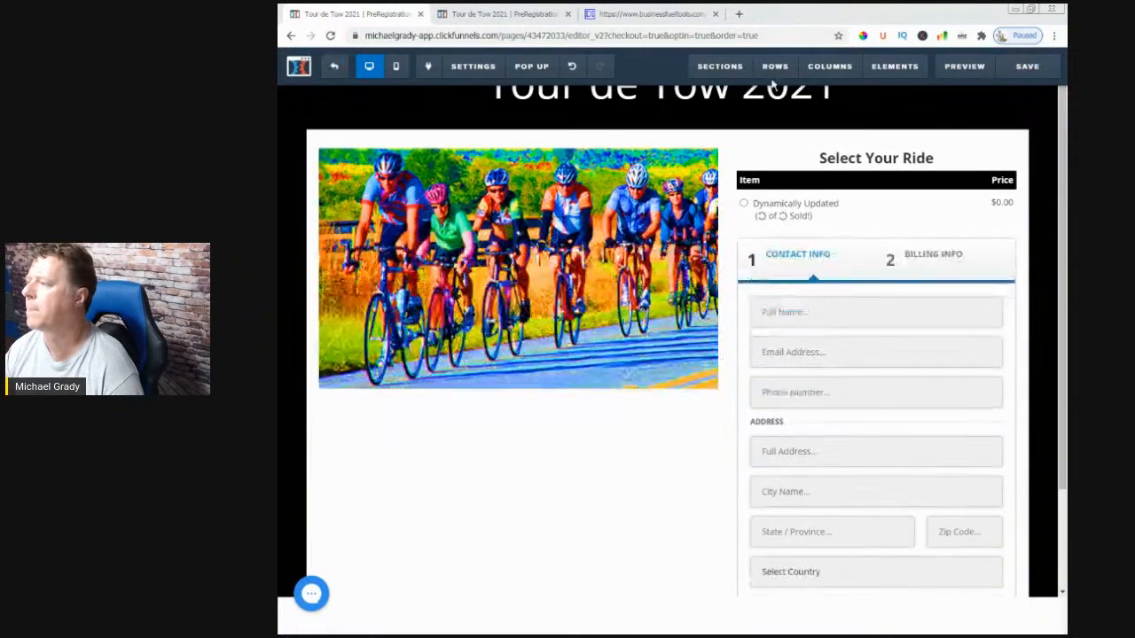
# - Save the Payment page design and exit the editor to the Payment step overview
pyautogui.click(1025, 67)
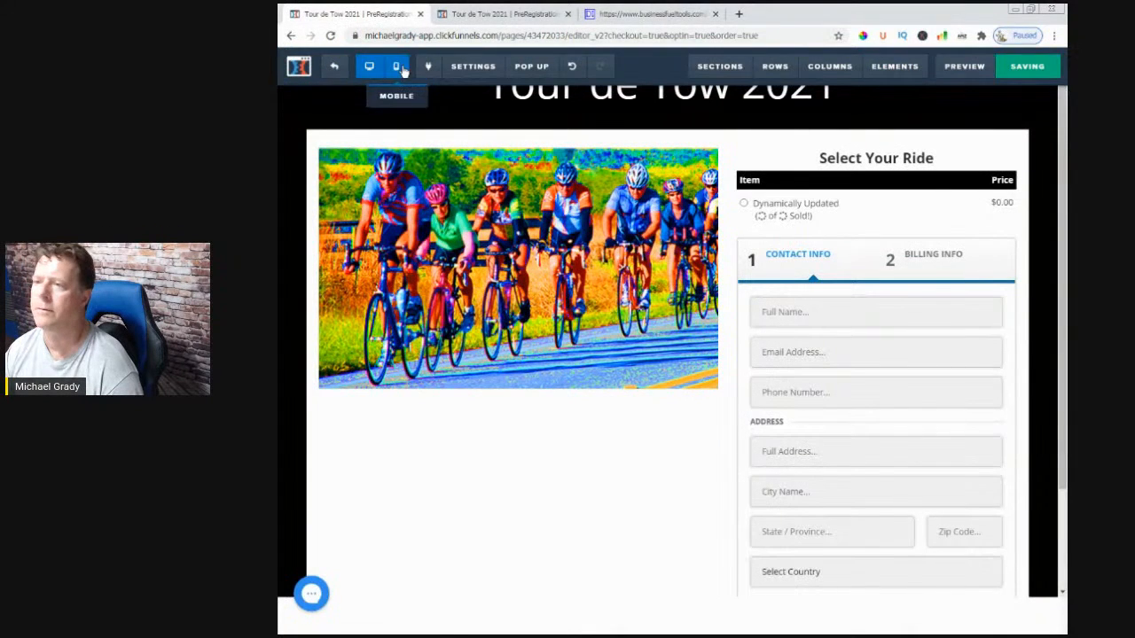
pyautogui.click(336, 69)
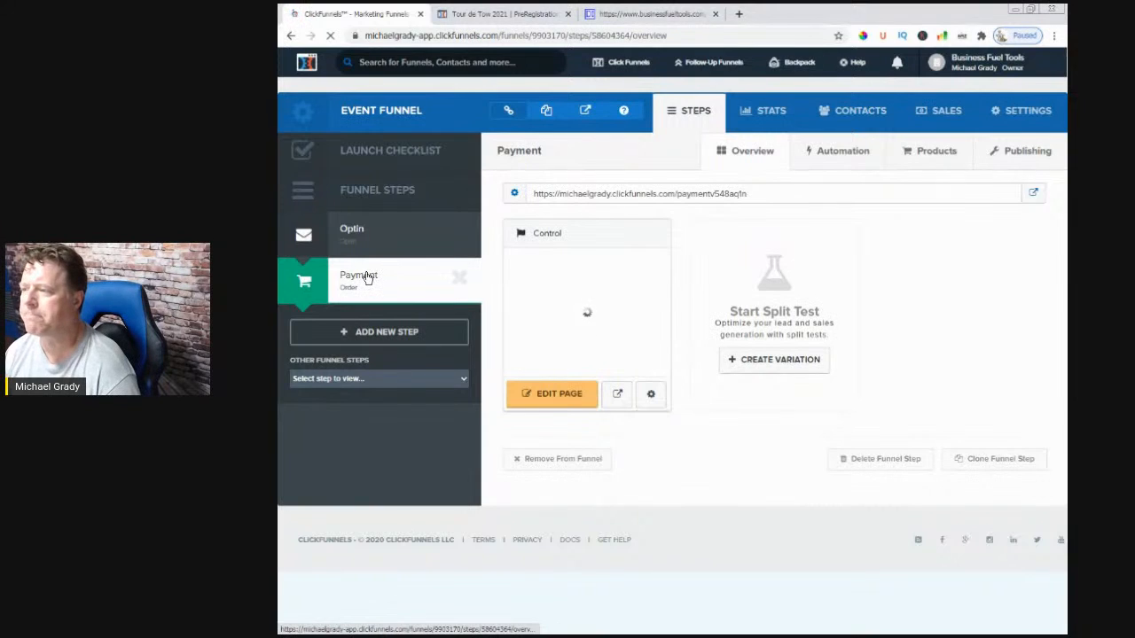
# - Replace the Payment step's path with 'order-event-registration' and update the funnel step
pyautogui.moveTo(535, 194); pyautogui.dragTo(750, 192)
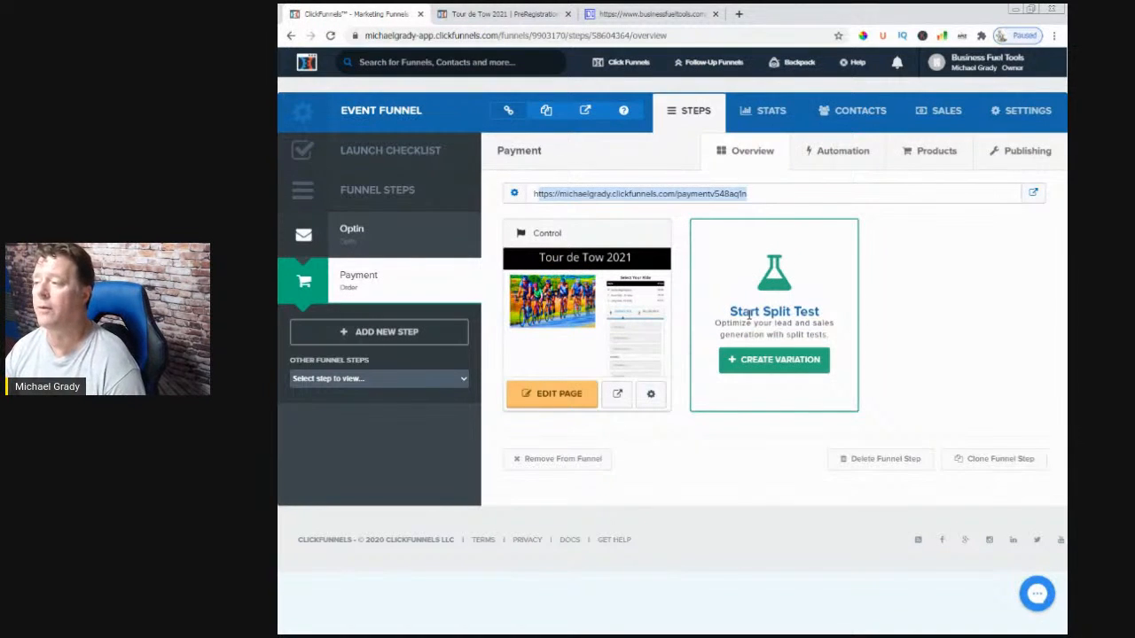
pyautogui.click(1022, 154)
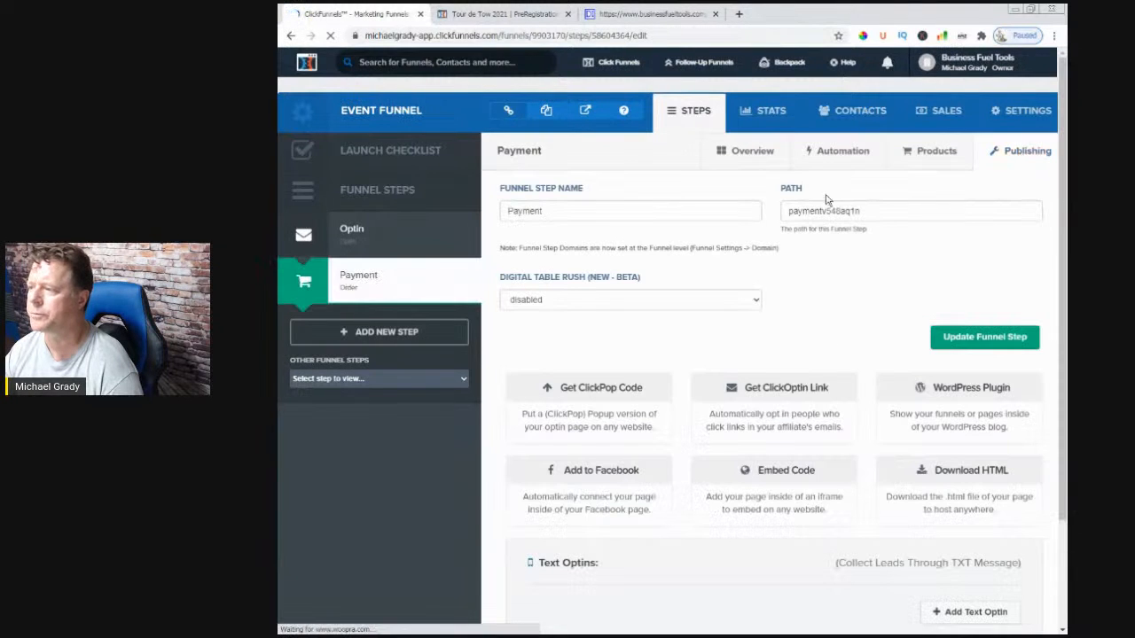
pyautogui.click(810, 213)
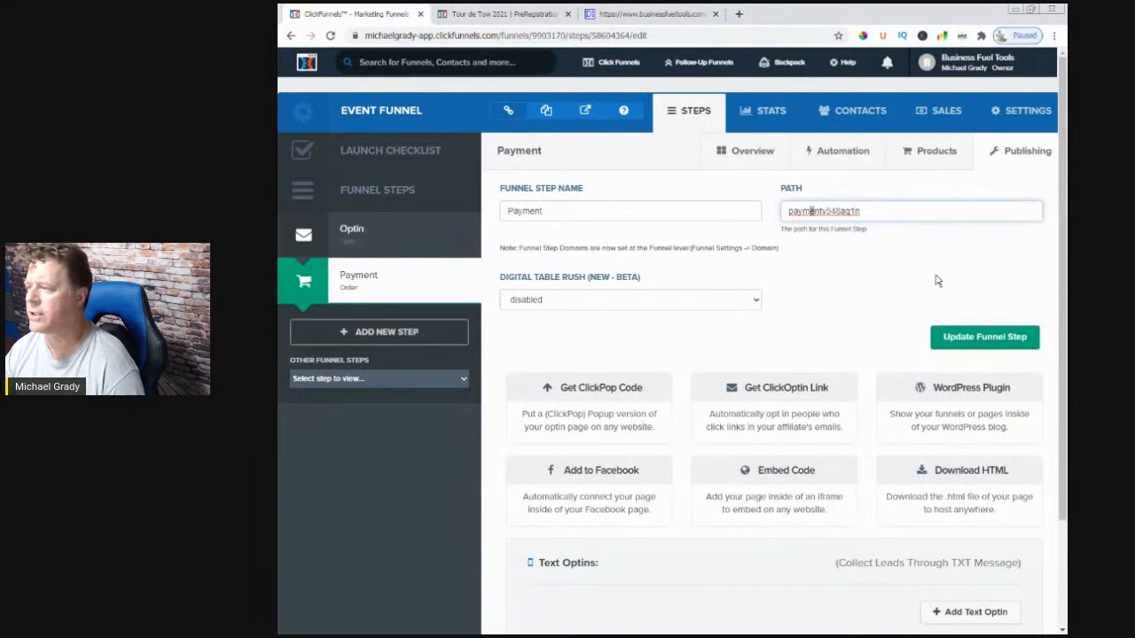
pyautogui.click(874, 211)
pyautogui.hotkey('ctrl', 'a')
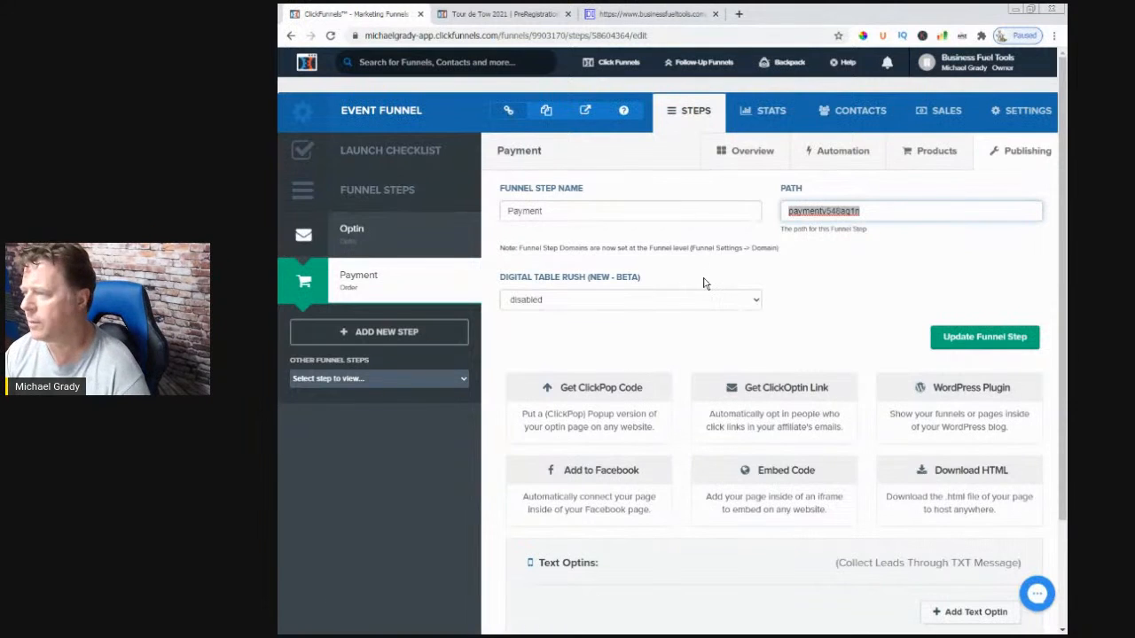
pyautogui.press('BackSpace')
pyautogui.write('eventregistration')
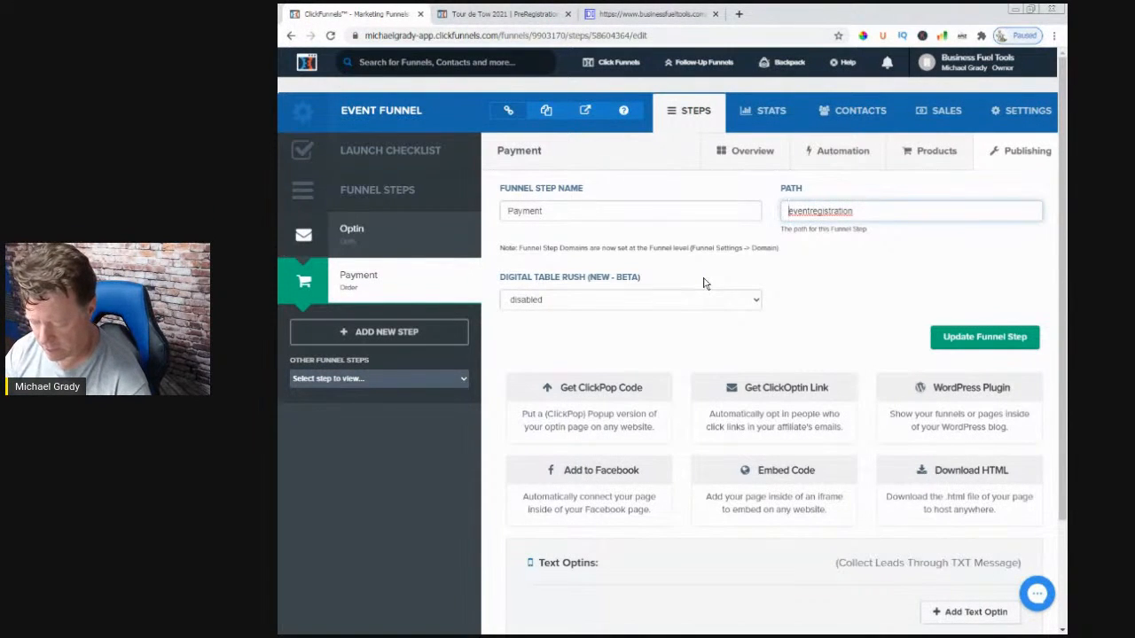
pyautogui.write('ordwer')
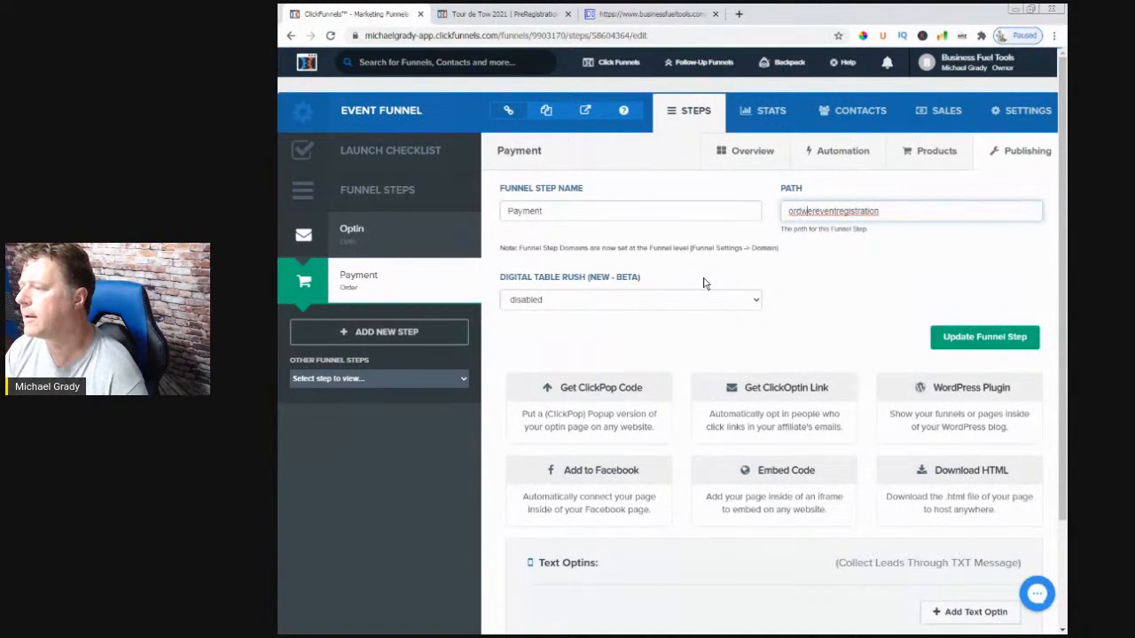
pyautogui.press('BackSpace')
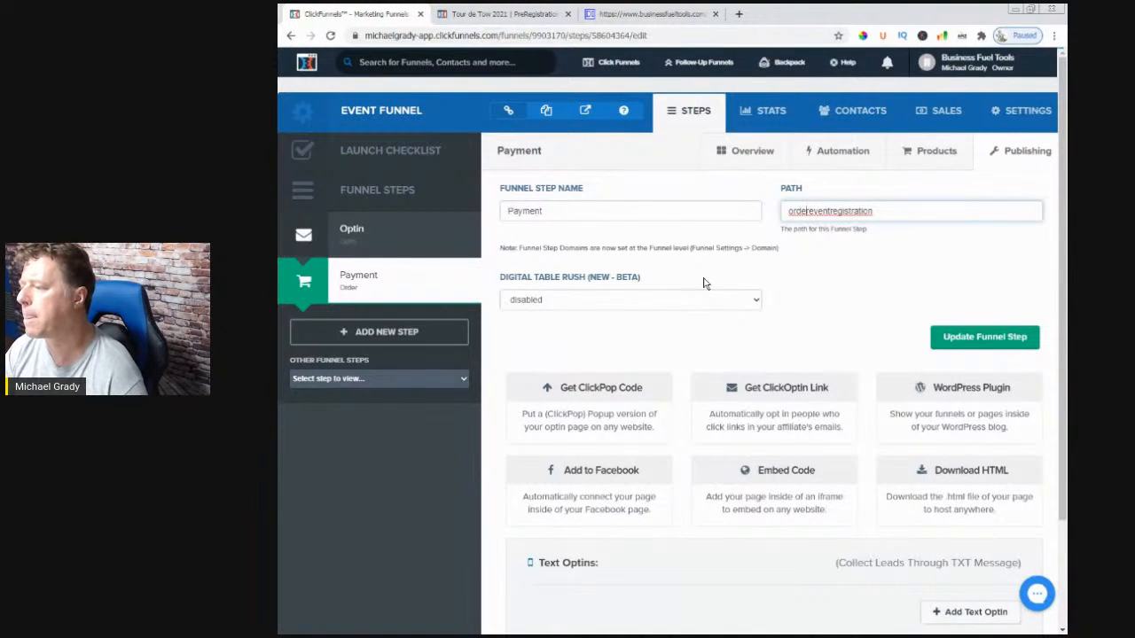
pyautogui.write('-')
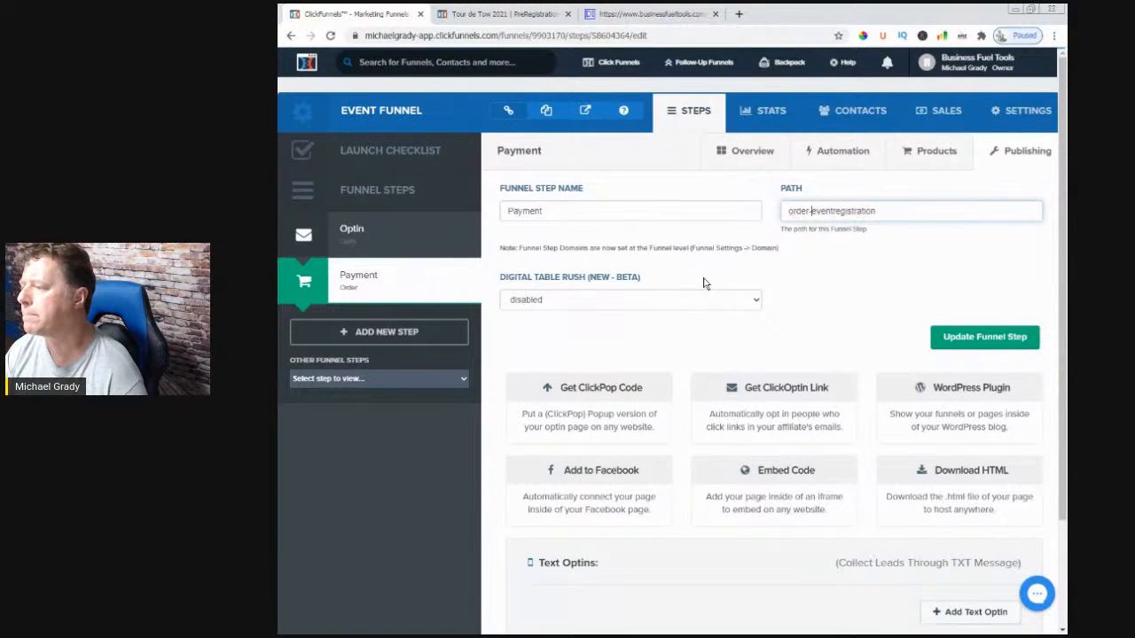
pyautogui.write('-')
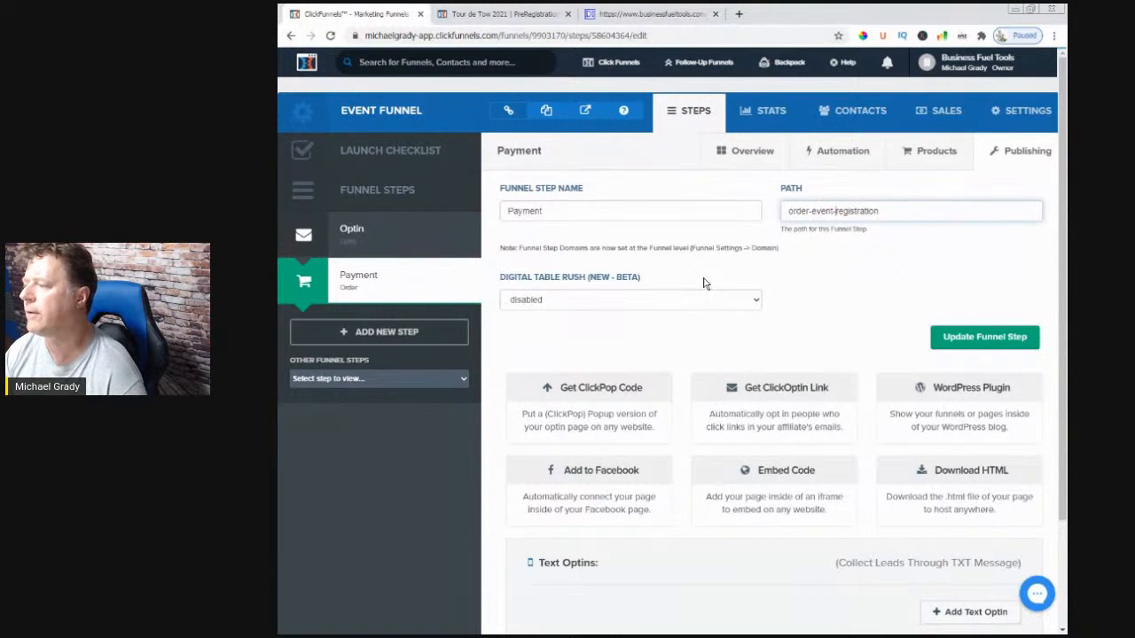
pyautogui.click(962, 344)
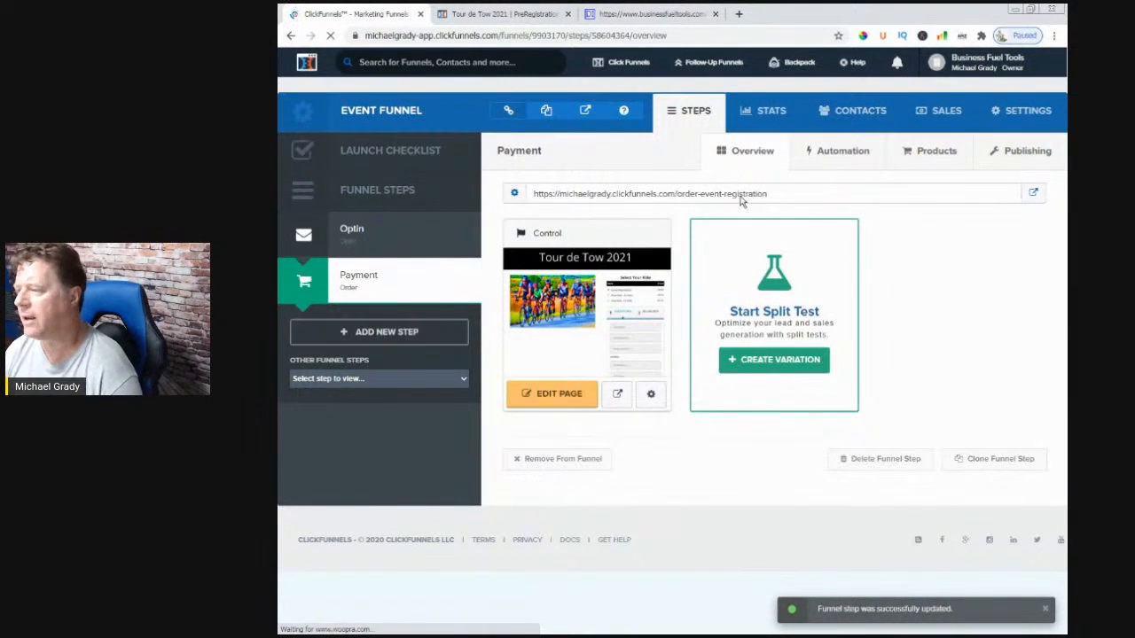
# - Set the control page's own path to 'order_event_registration' and update the page
pyautogui.moveTo(771, 195); pyautogui.dragTo(678, 199)
pyautogui.hotkey('ctrl', 'c')
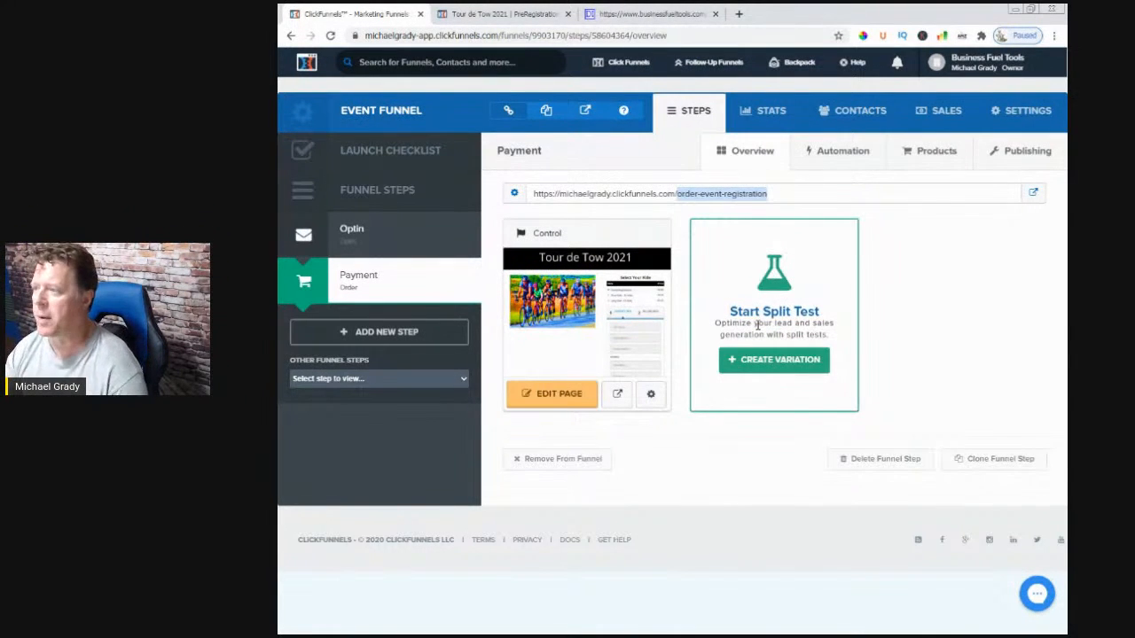
pyautogui.click(651, 395)
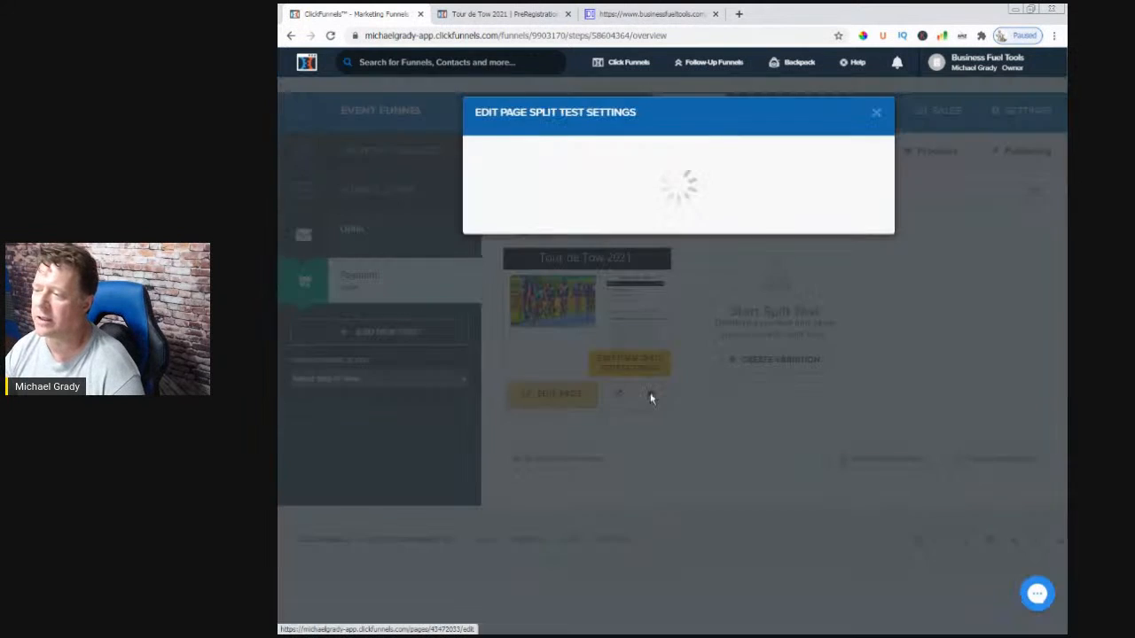
pyautogui.moveTo(577, 253); pyautogui.dragTo(429, 249)
pyautogui.press('BackSpace')
pyautogui.hotkey('ctrl', 'v')
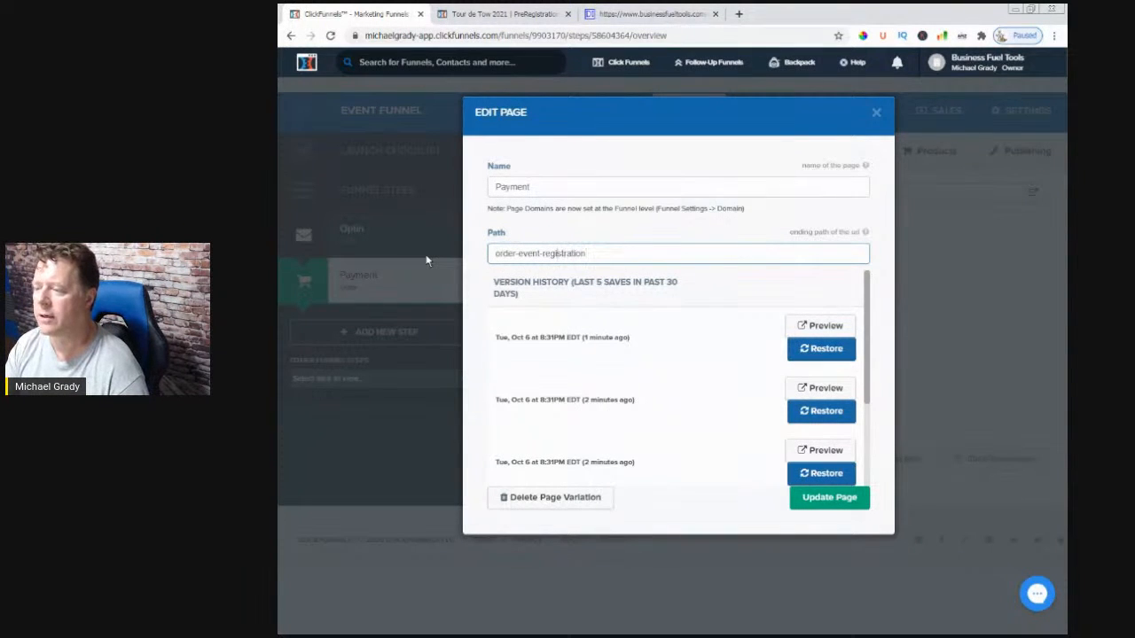
pyautogui.write('_')
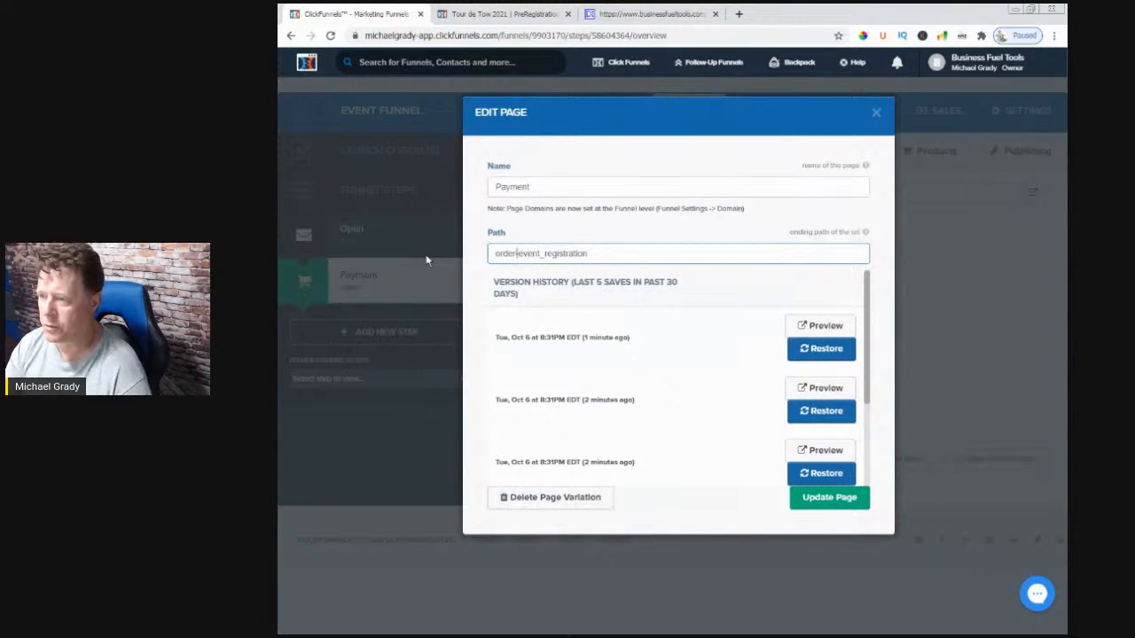
pyautogui.write('_')
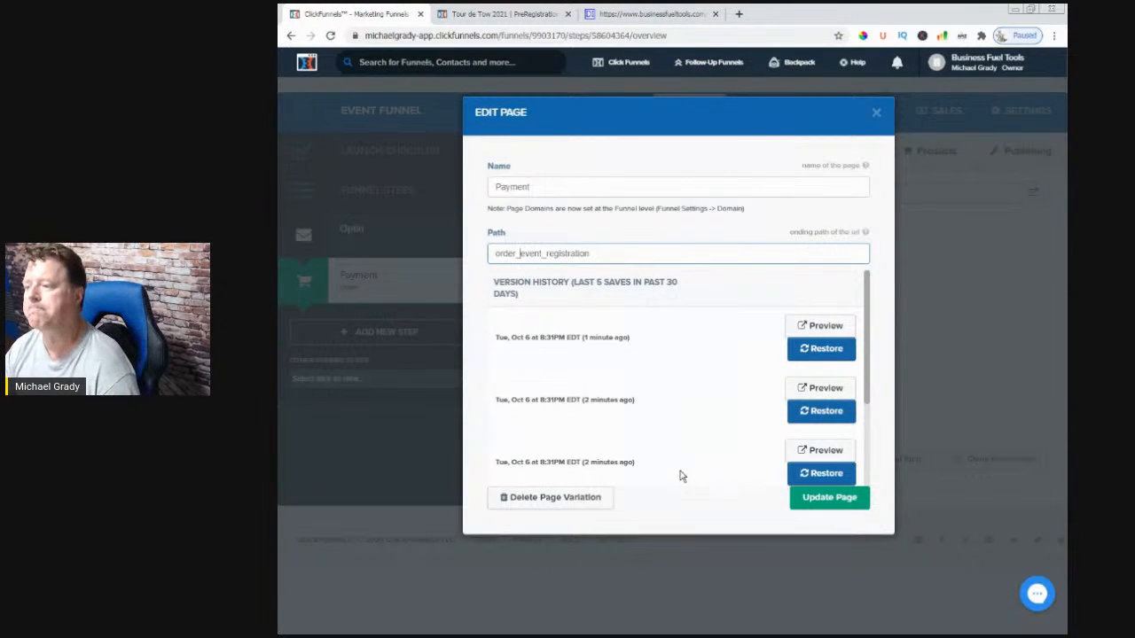
pyautogui.click(816, 503)
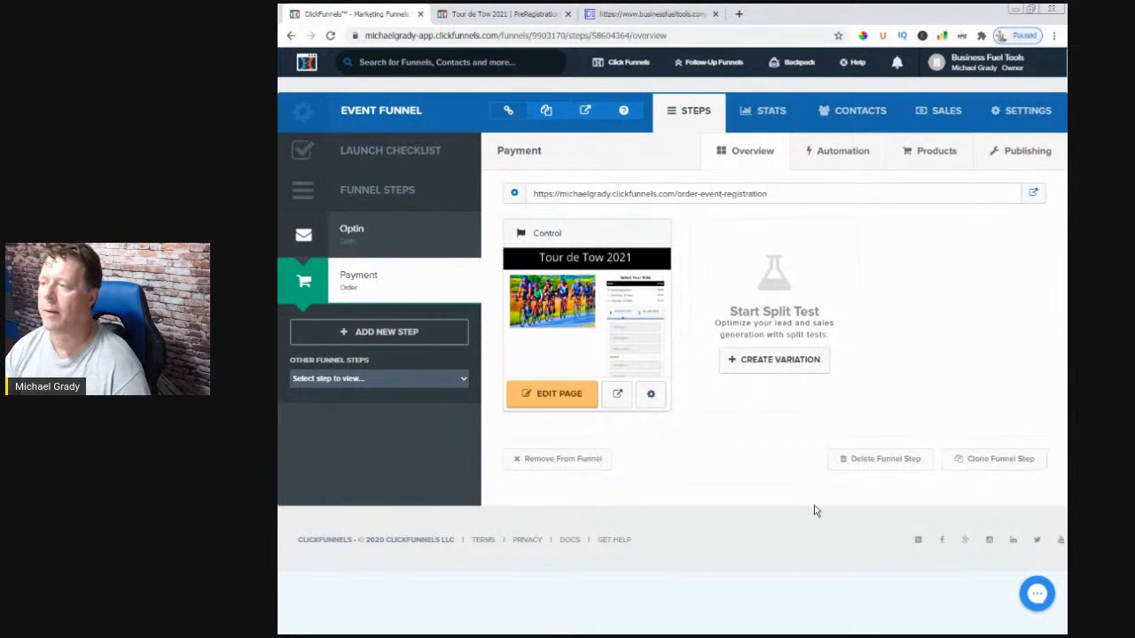
pyautogui.moveTo(780, 199); pyautogui.dragTo(525, 200)
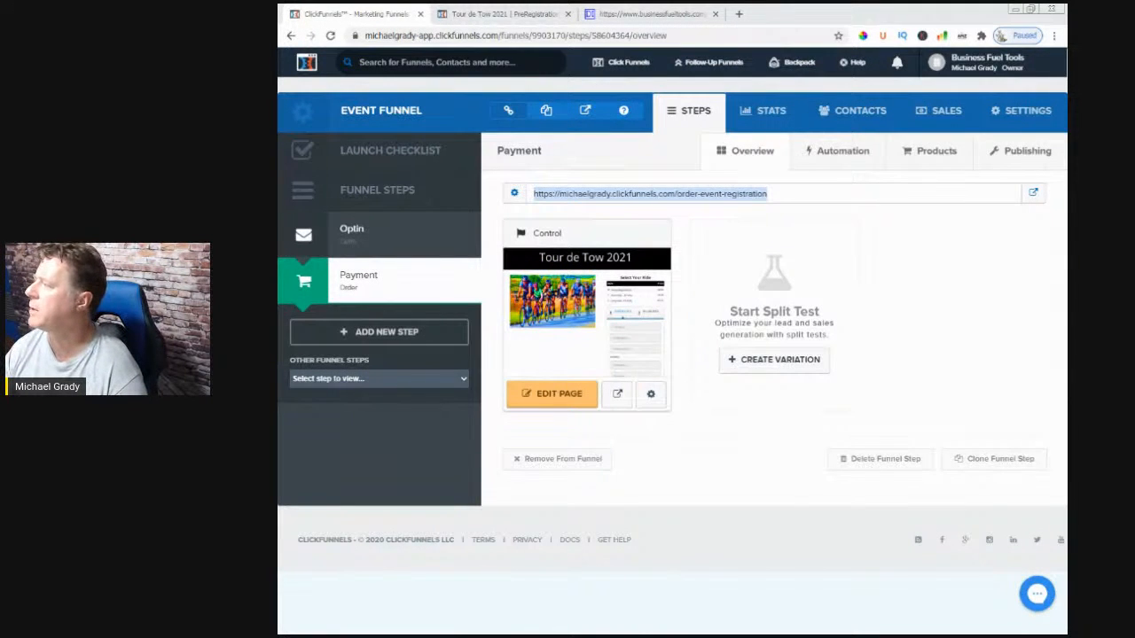
# - Bring up the live Tour de Tow 2021 registration page in Firefox and scroll through it
pyautogui.moveTo(1066, 123); pyautogui.dragTo(653, 122)
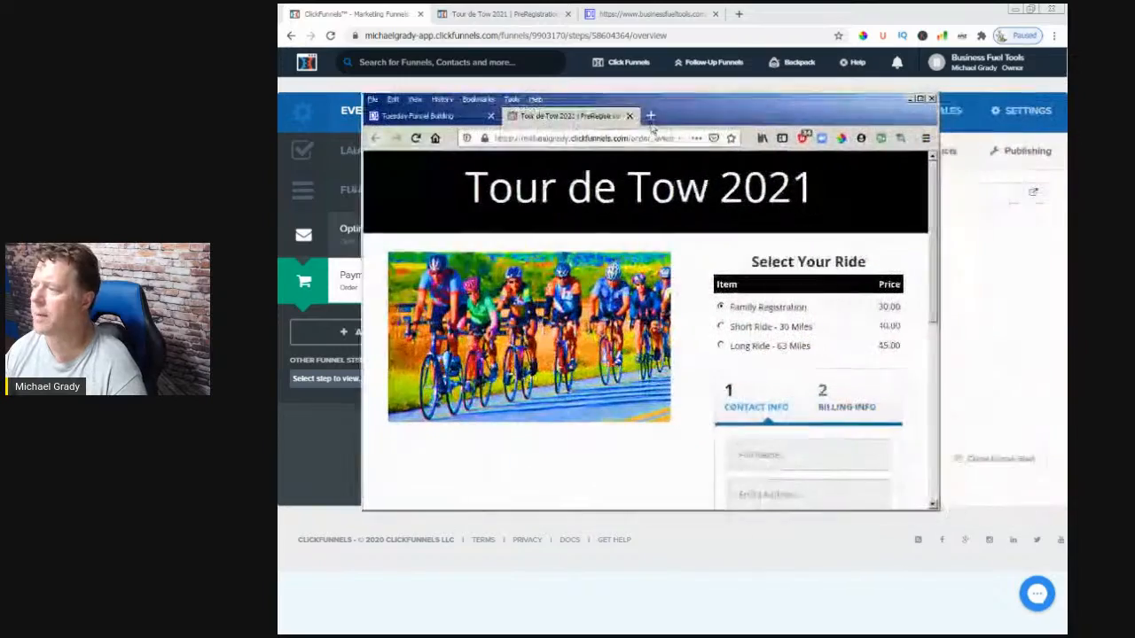
pyautogui.click(919, 100)
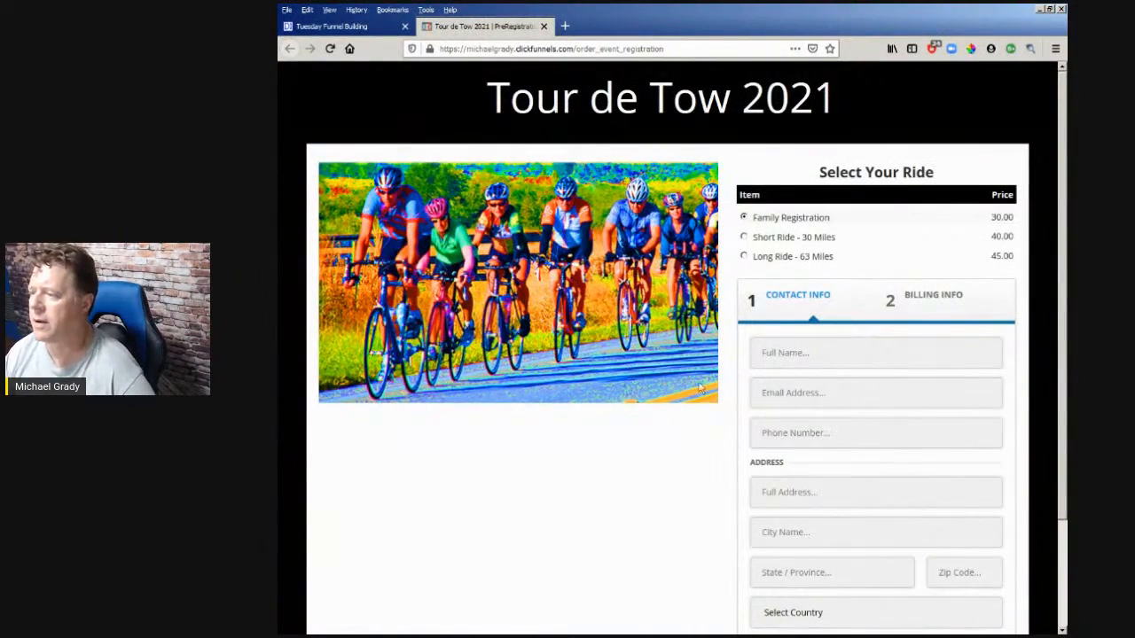
pyautogui.scroll(-3, 636, 436)
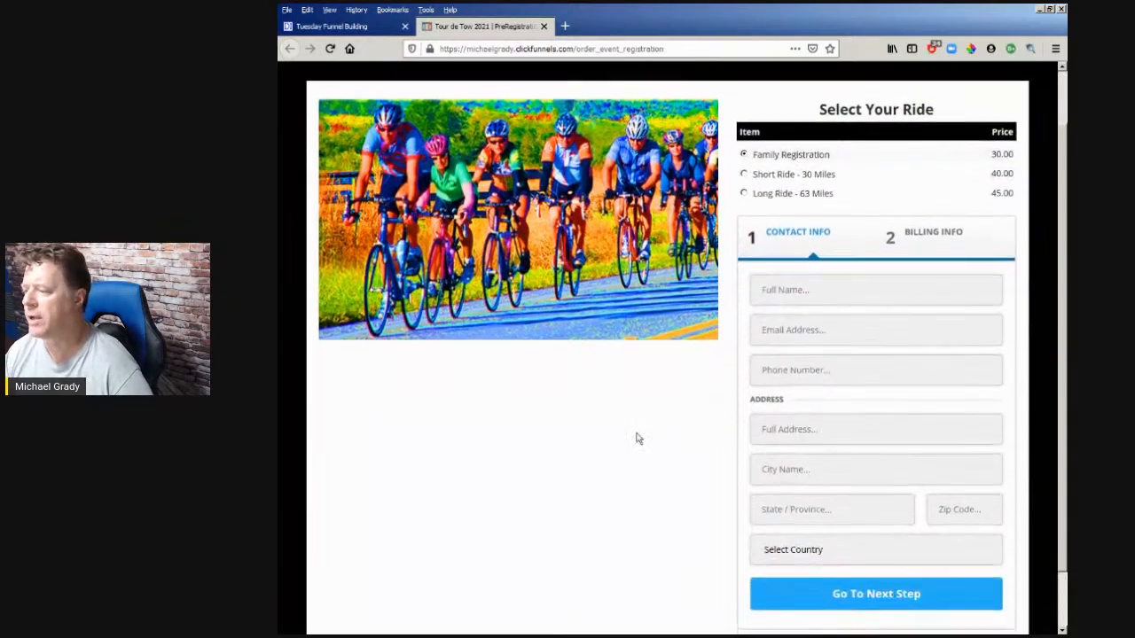
pyautogui.scroll(3, 635, 435)
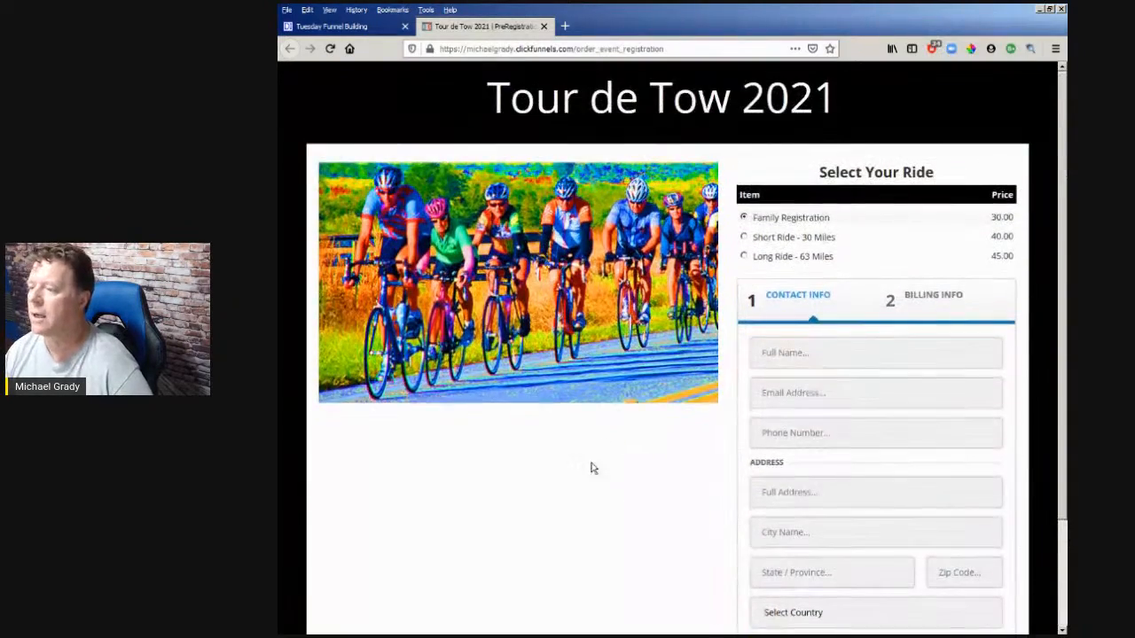
pyautogui.scroll(-3, 608, 469)
pyautogui.scroll(3, 599, 492)
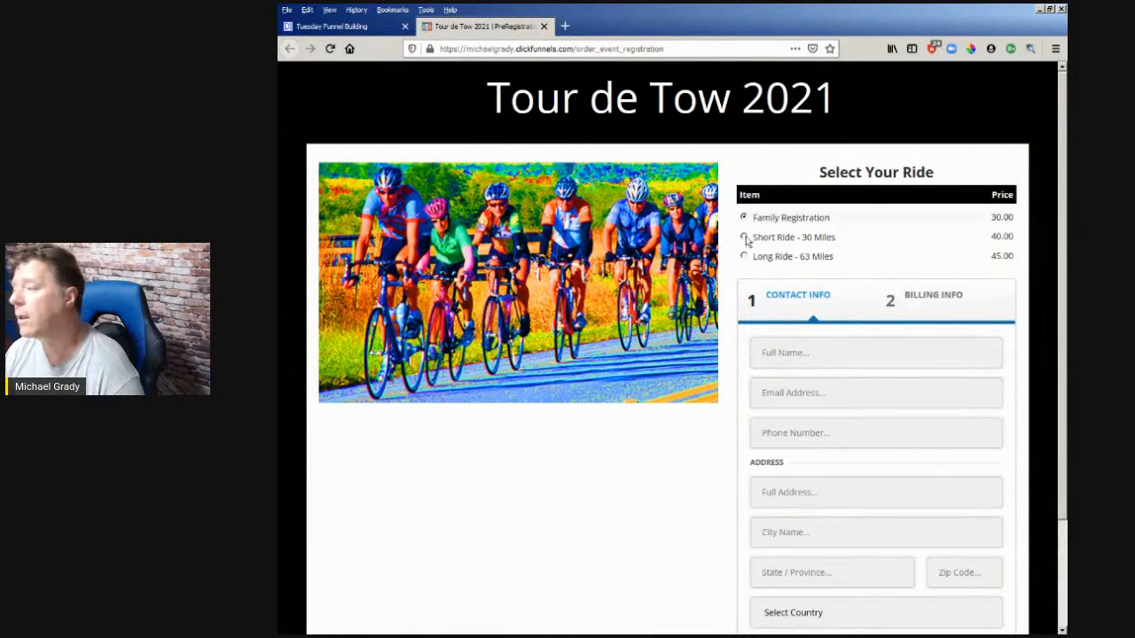
# - Test the live order form's ride options, Short Ride - 30 Miles and Long Ride - 63 Miles, and its next-step button
pyautogui.moveTo(814, 177); pyautogui.dragTo(934, 174)
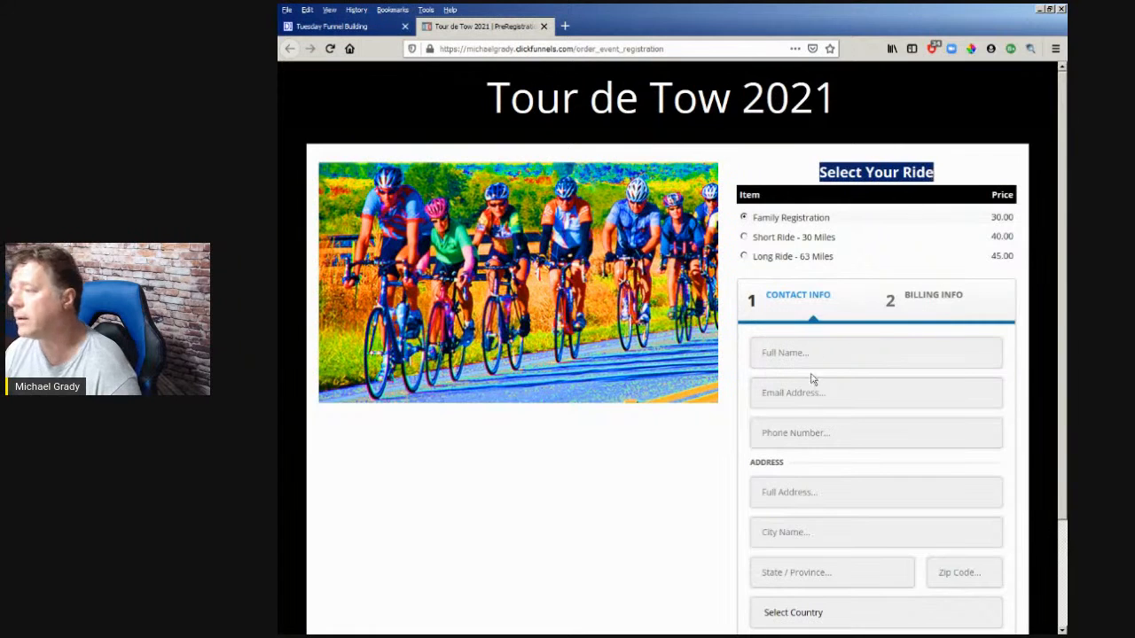
pyautogui.click(789, 391)
pyautogui.click(744, 237)
pyautogui.click(744, 257)
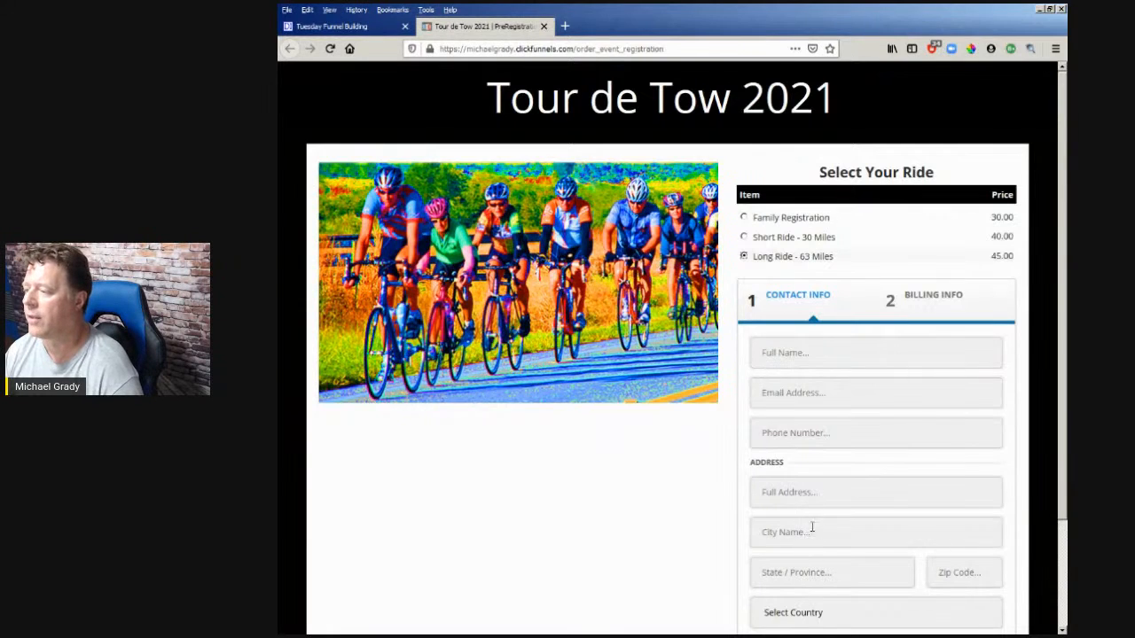
pyautogui.scroll(-3, 808, 535)
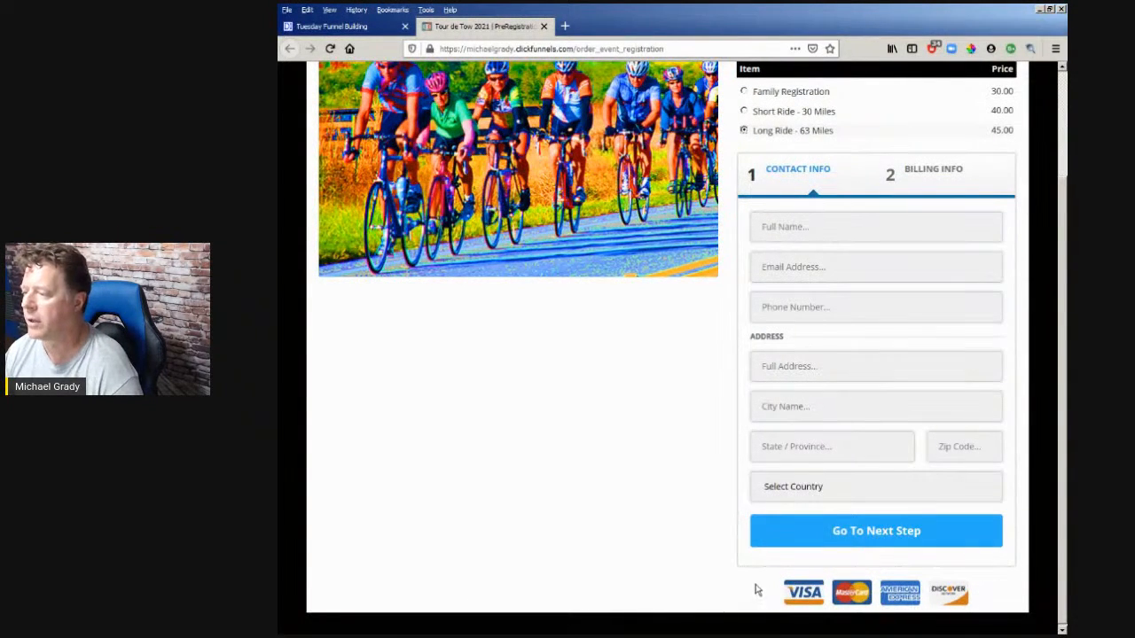
pyautogui.click(883, 539)
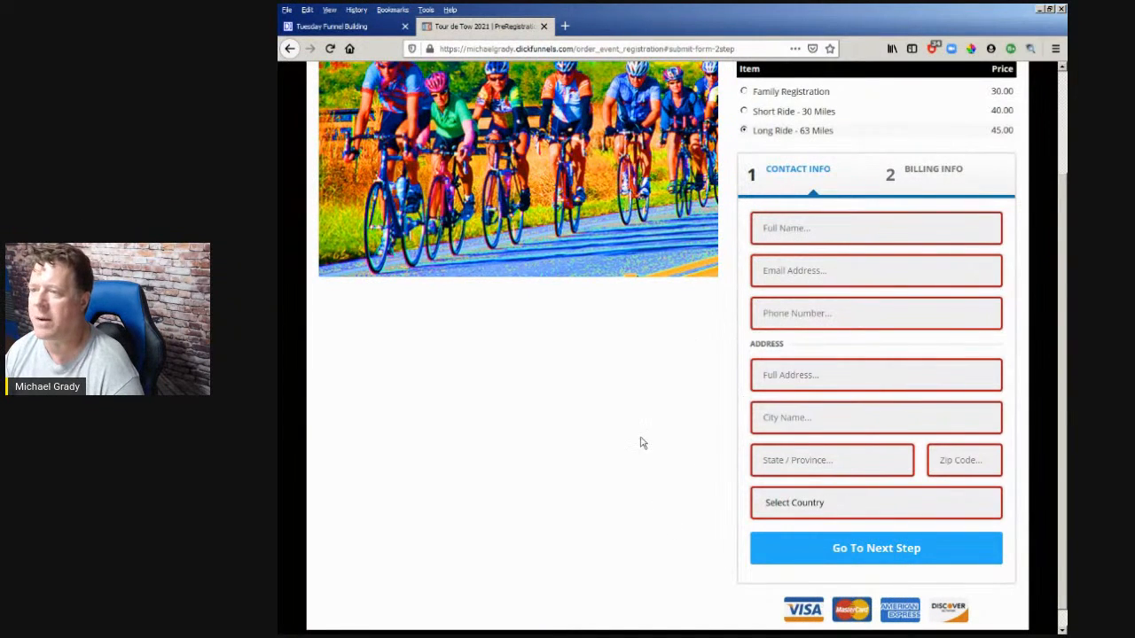
# - Move Firefox aside and open the Payment checkout page in the ClickFunnels editor
pyautogui.scroll(3, 643, 443)
pyautogui.moveTo(620, 24); pyautogui.dragTo(1126, 55)
pyautogui.click(553, 397)
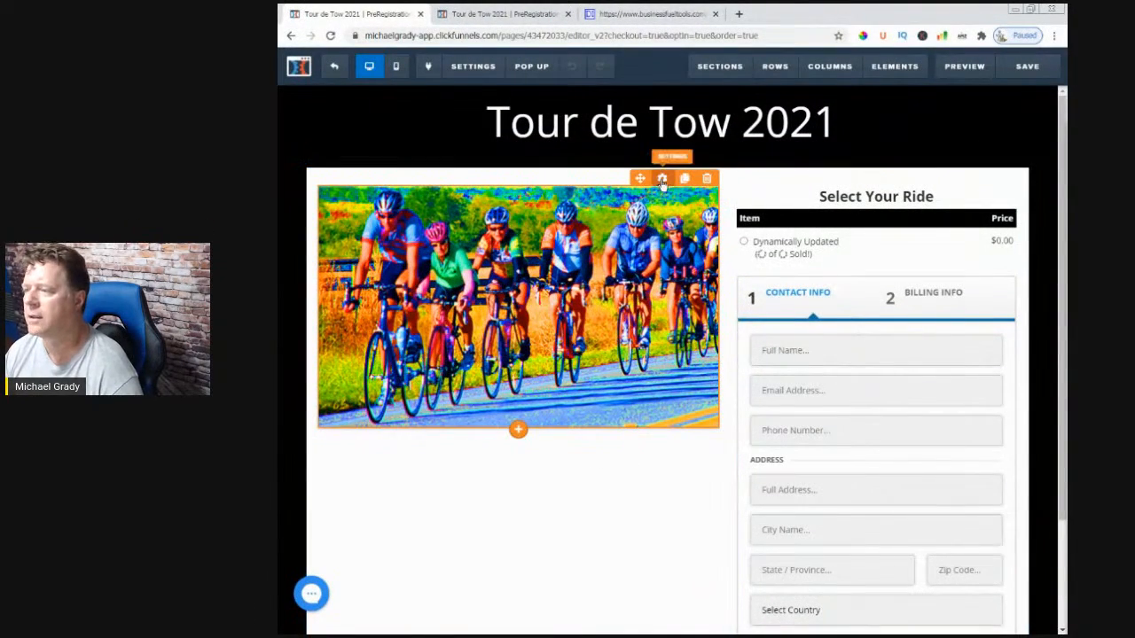
# - Try two demo image themes on the cyclist photo and check each result
pyautogui.click(662, 180)
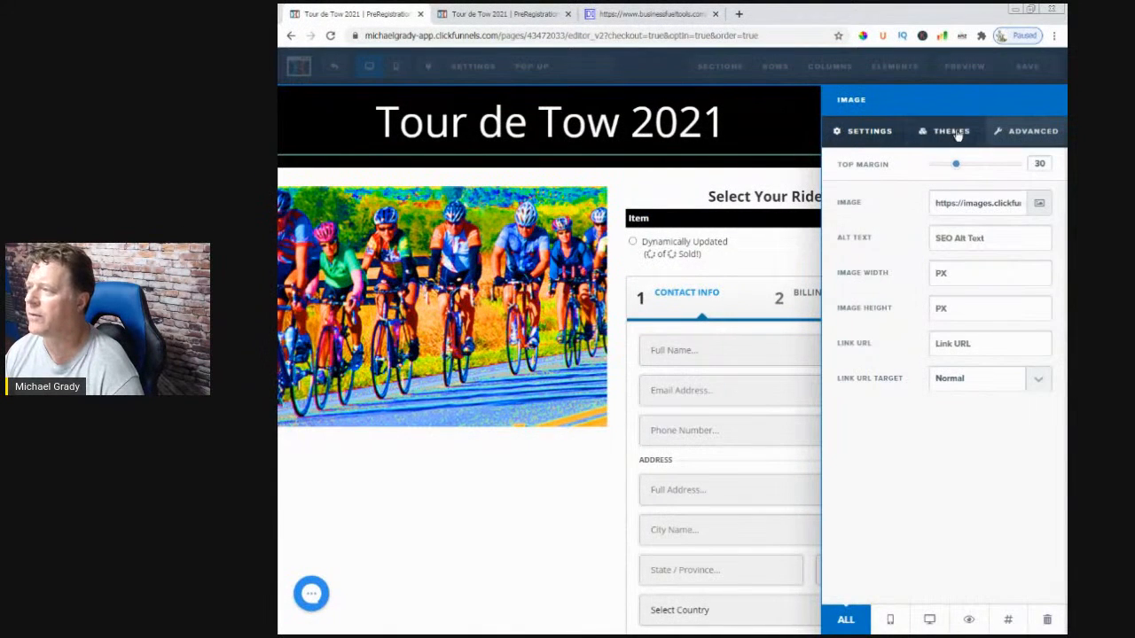
pyautogui.click(958, 135)
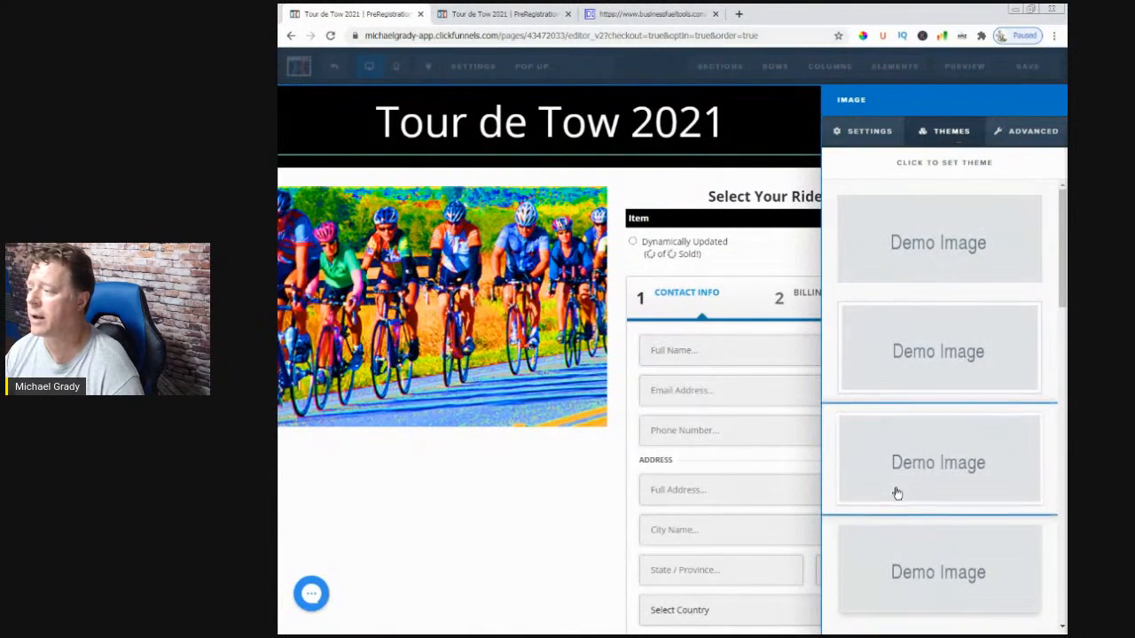
pyautogui.scroll(-1, 891, 505)
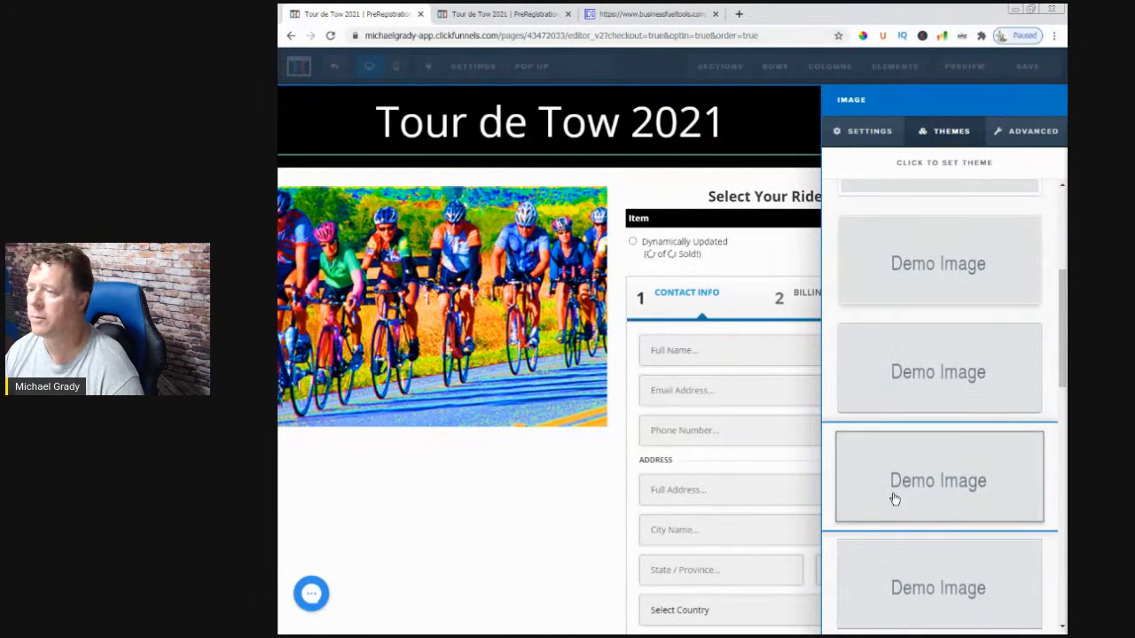
pyautogui.click(897, 506)
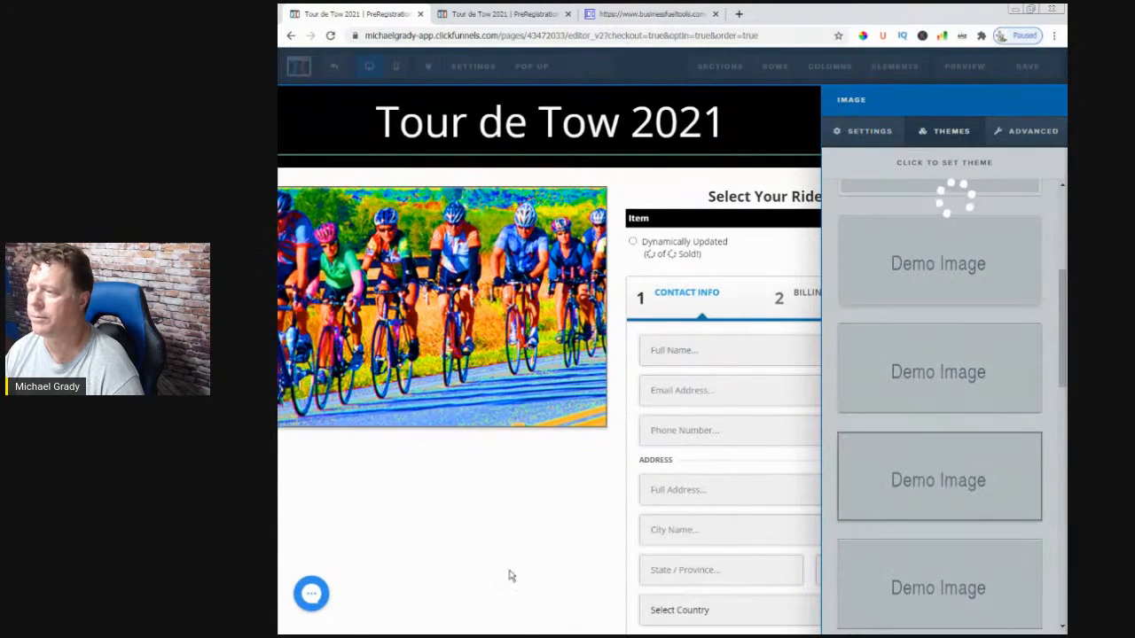
pyautogui.click(582, 619)
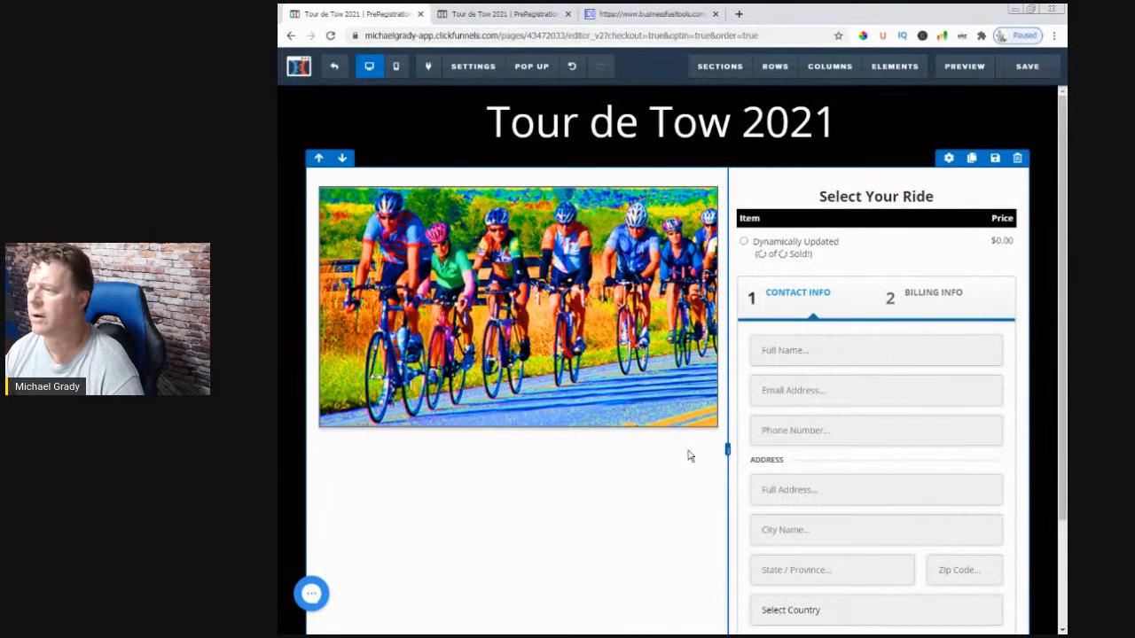
pyautogui.moveTo(643, 301)
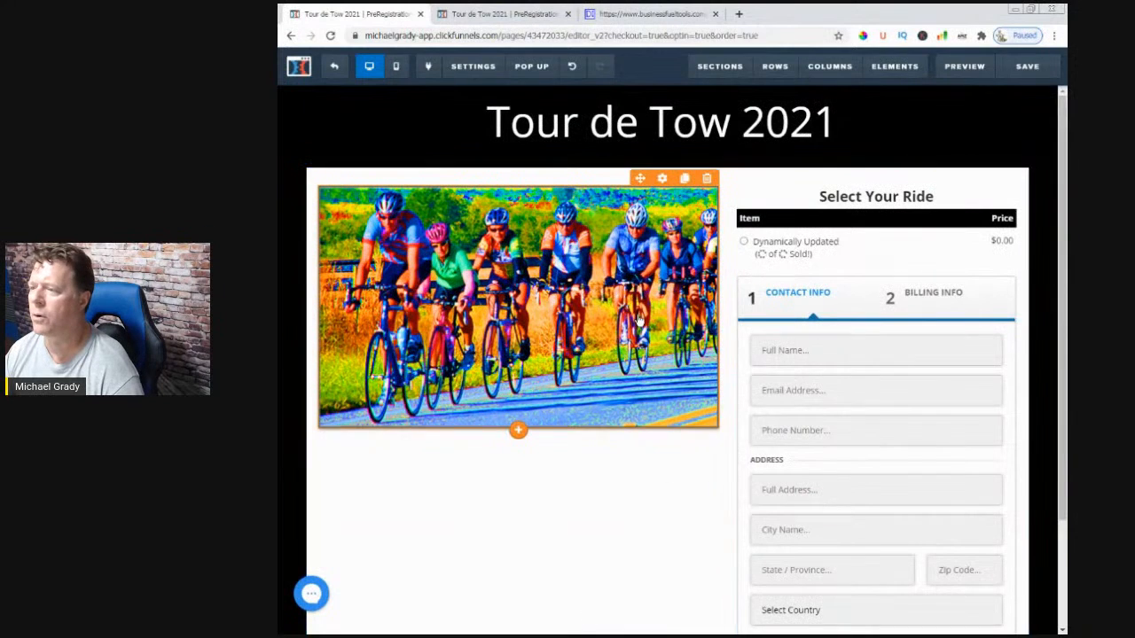
pyautogui.click(662, 180)
pyautogui.click(948, 133)
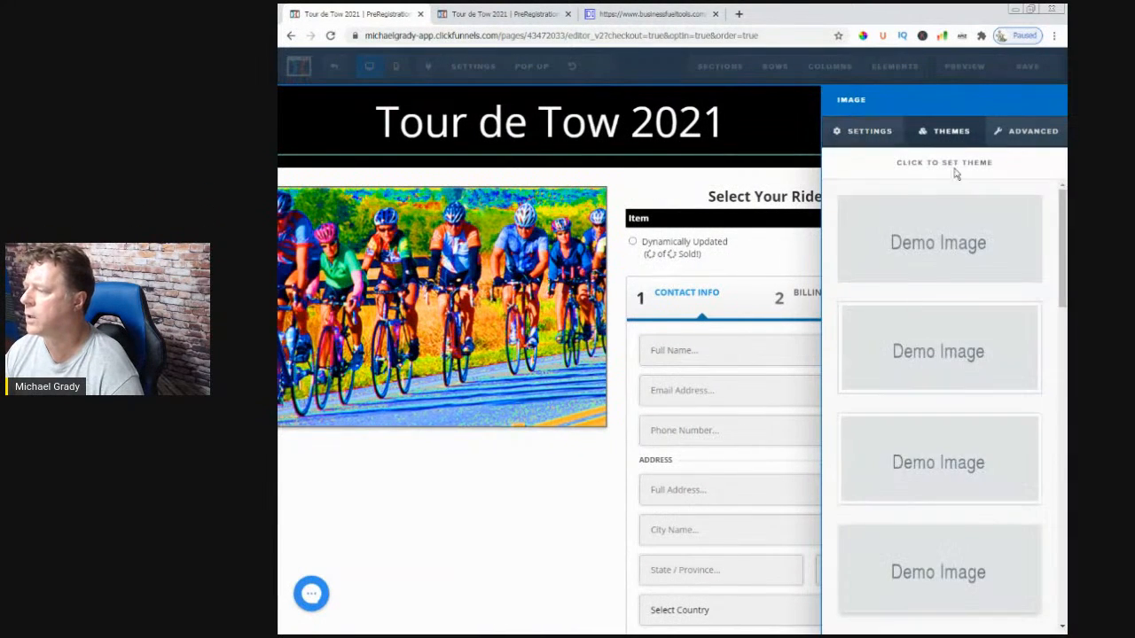
pyautogui.scroll(-2, 950, 532)
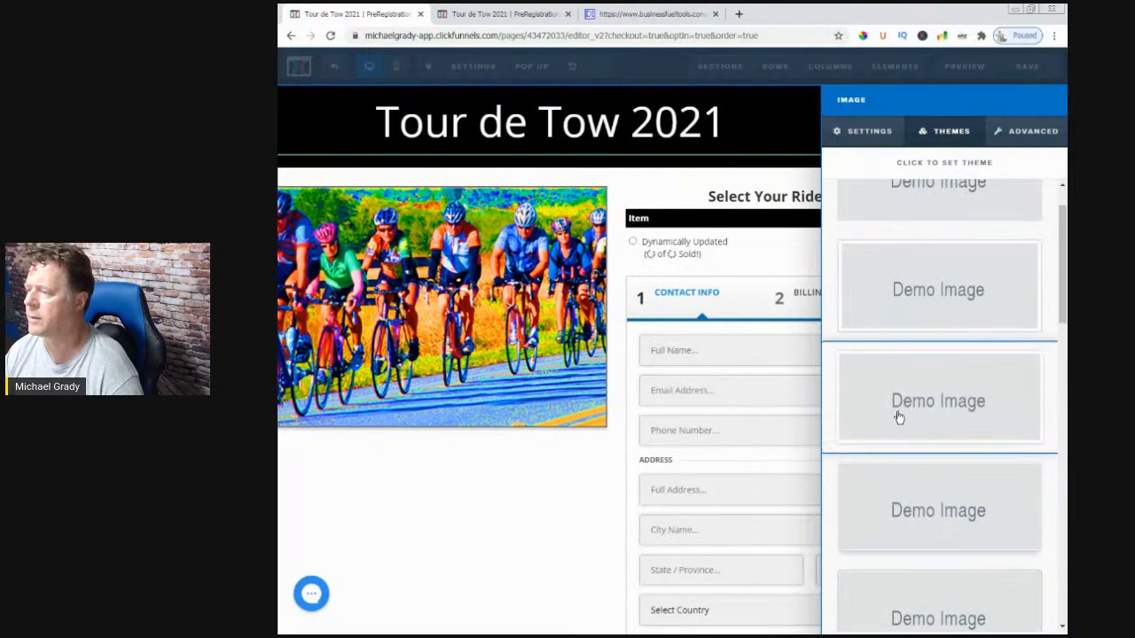
pyautogui.click(898, 417)
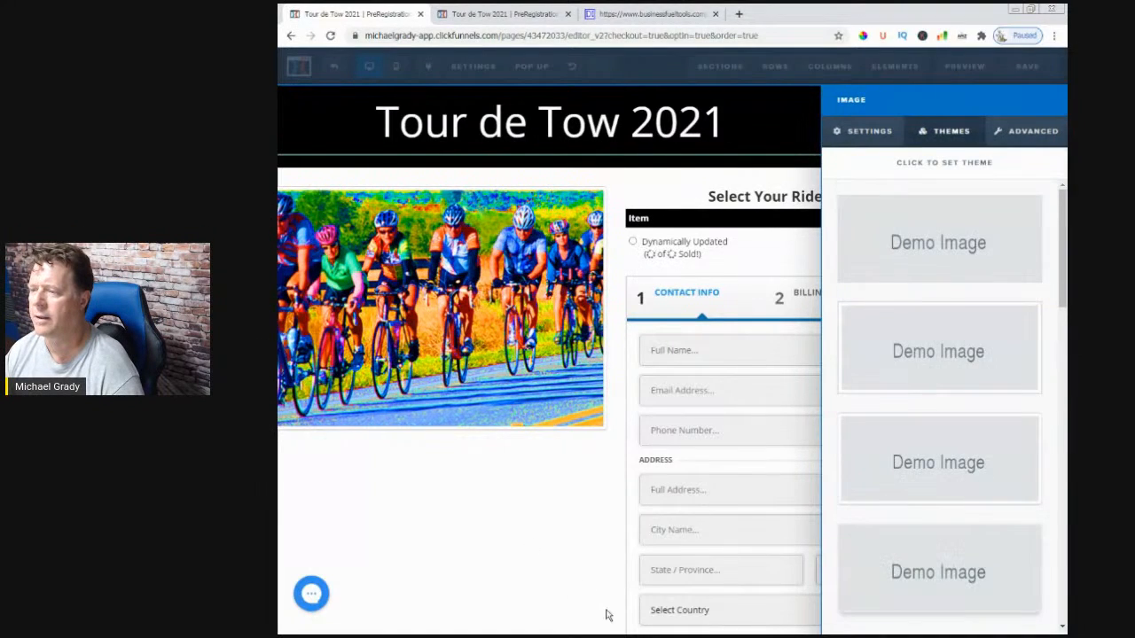
pyautogui.click(607, 615)
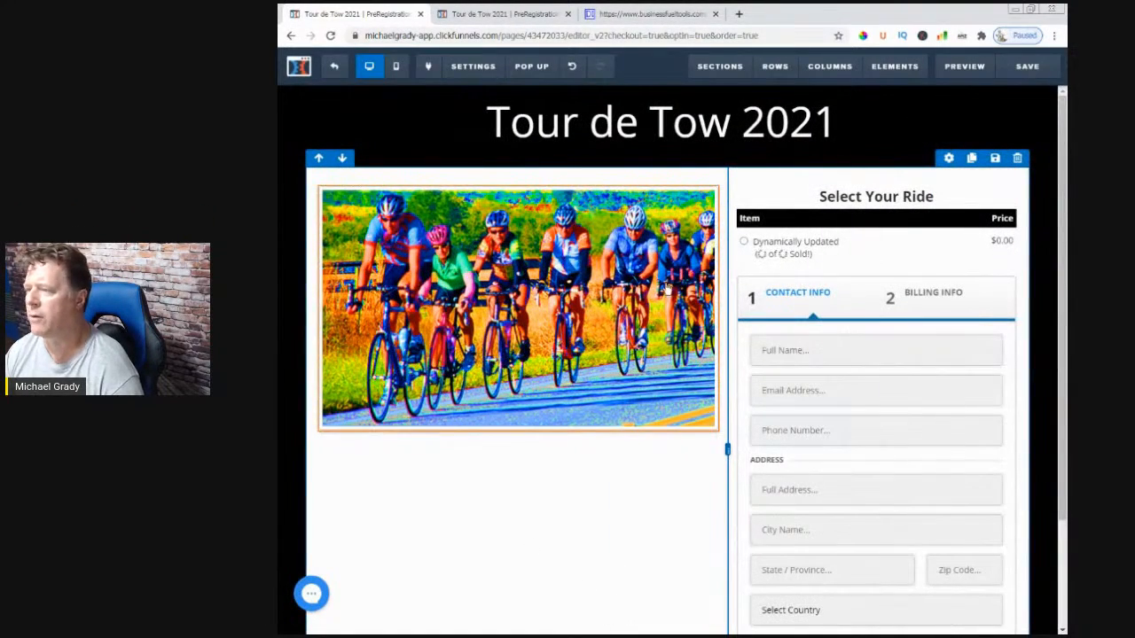
# - Apply the rounded pill-shaped image theme to the cyclist photo
pyautogui.click(664, 179)
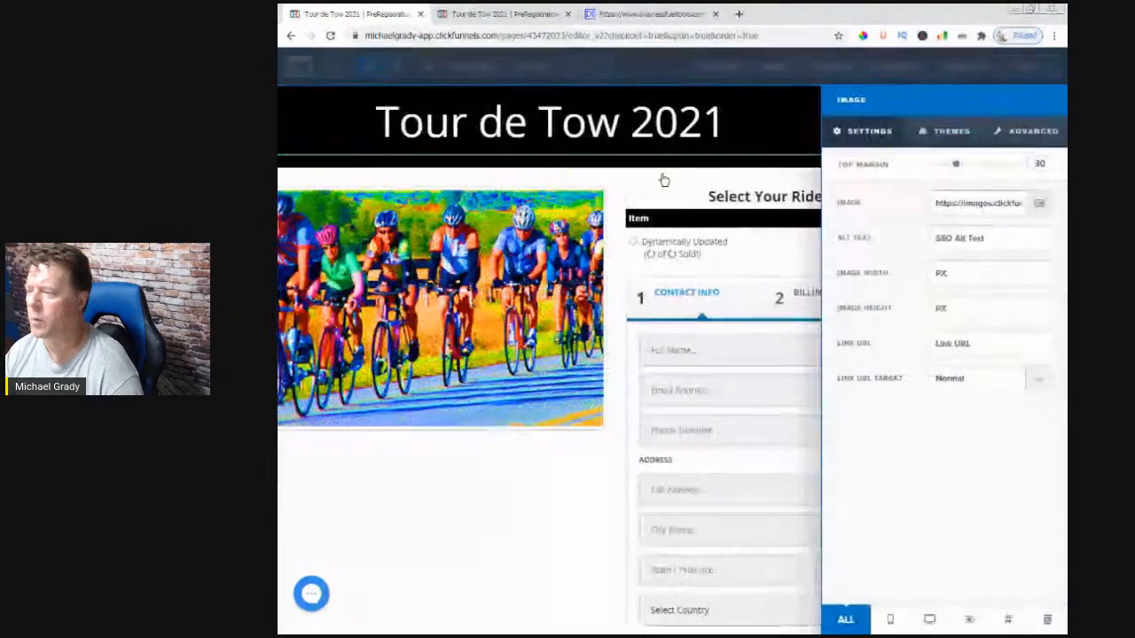
pyautogui.scroll(-5, 965, 461)
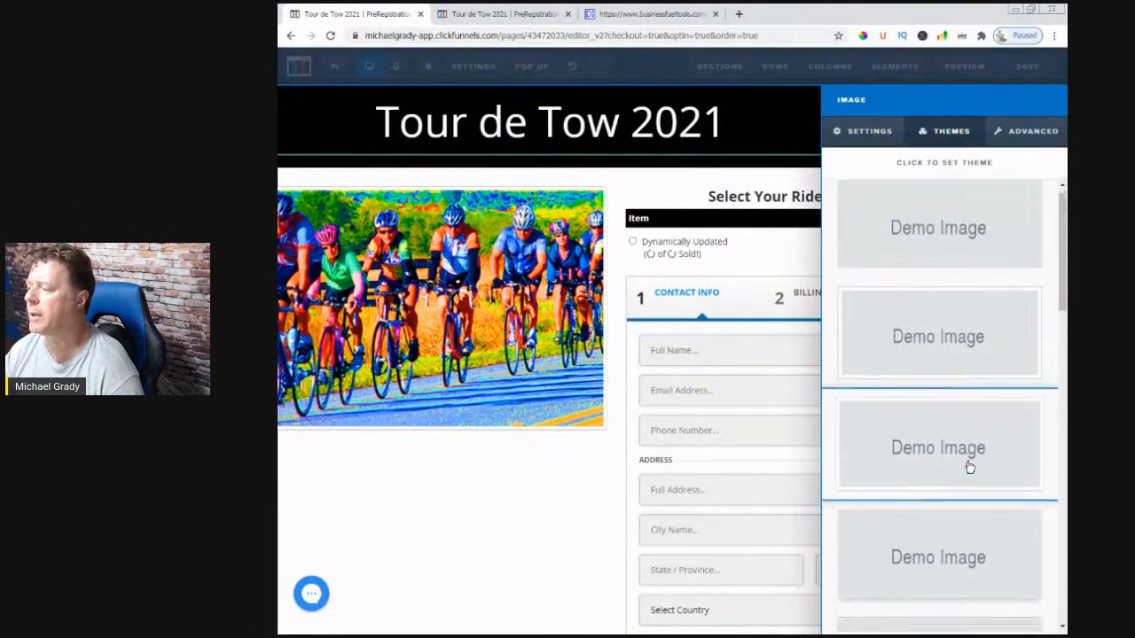
pyautogui.scroll(-2, 966, 467)
pyautogui.scroll(2, 958, 435)
pyautogui.click(948, 400)
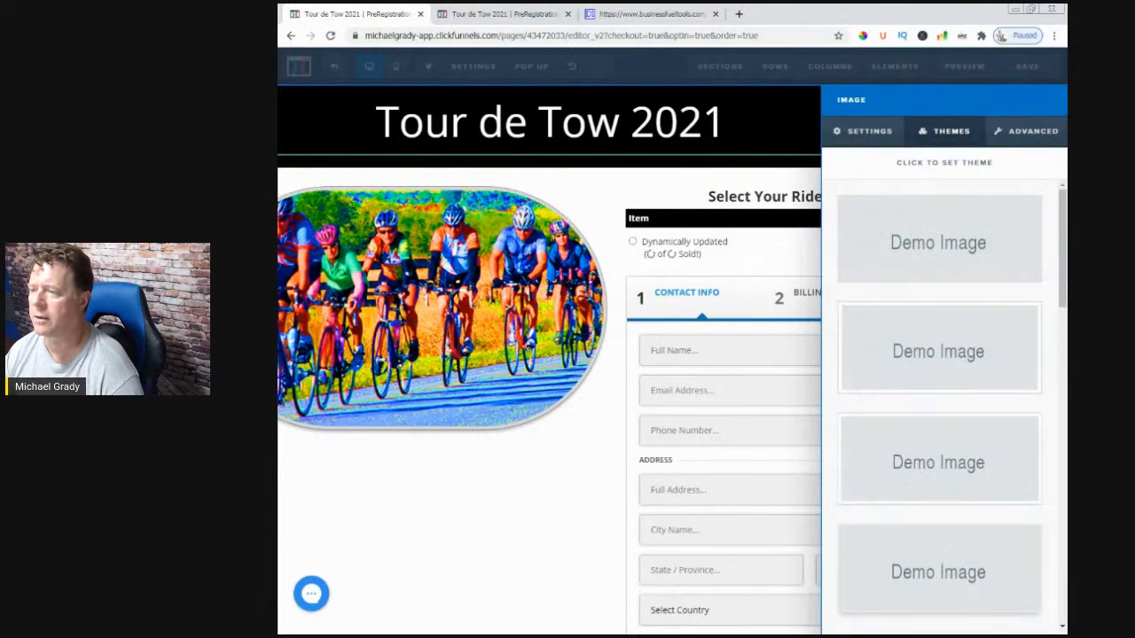
pyautogui.click(530, 615)
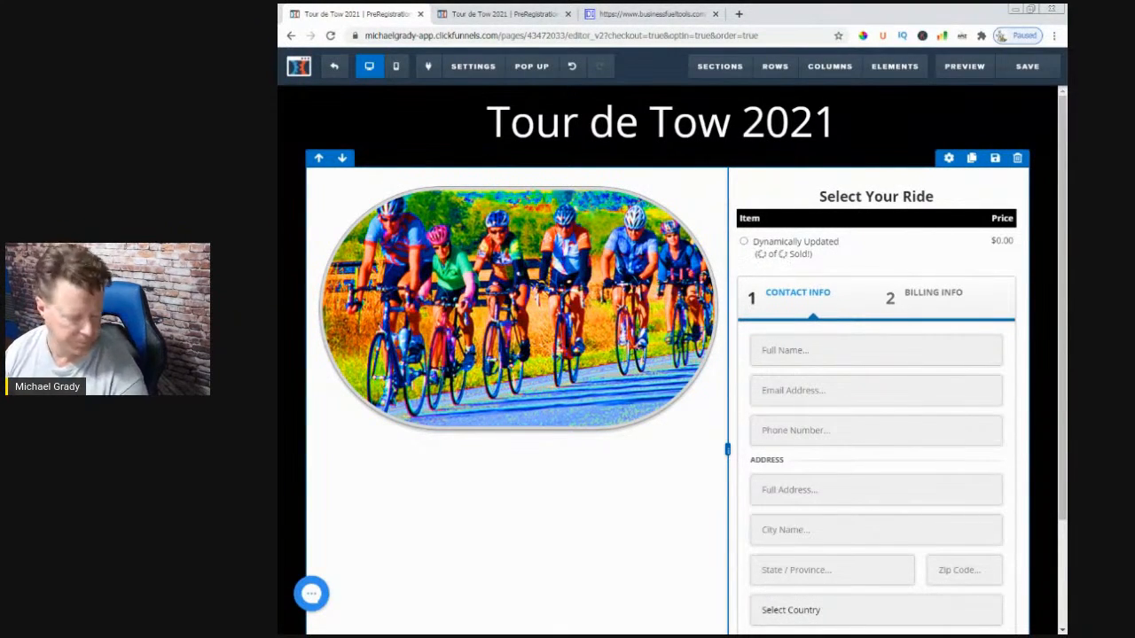
pyautogui.scroll(-2, 540, 524)
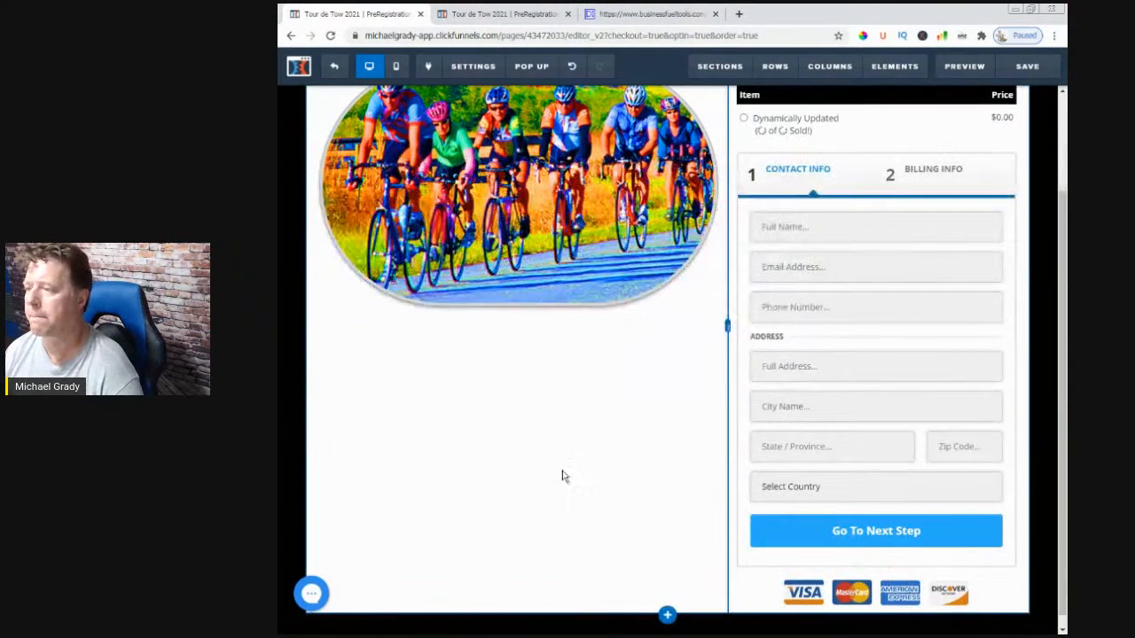
# - Insert a text sub-headline below the cyclist photo and replace its placeholder with 'Register Today'
pyautogui.click(518, 309)
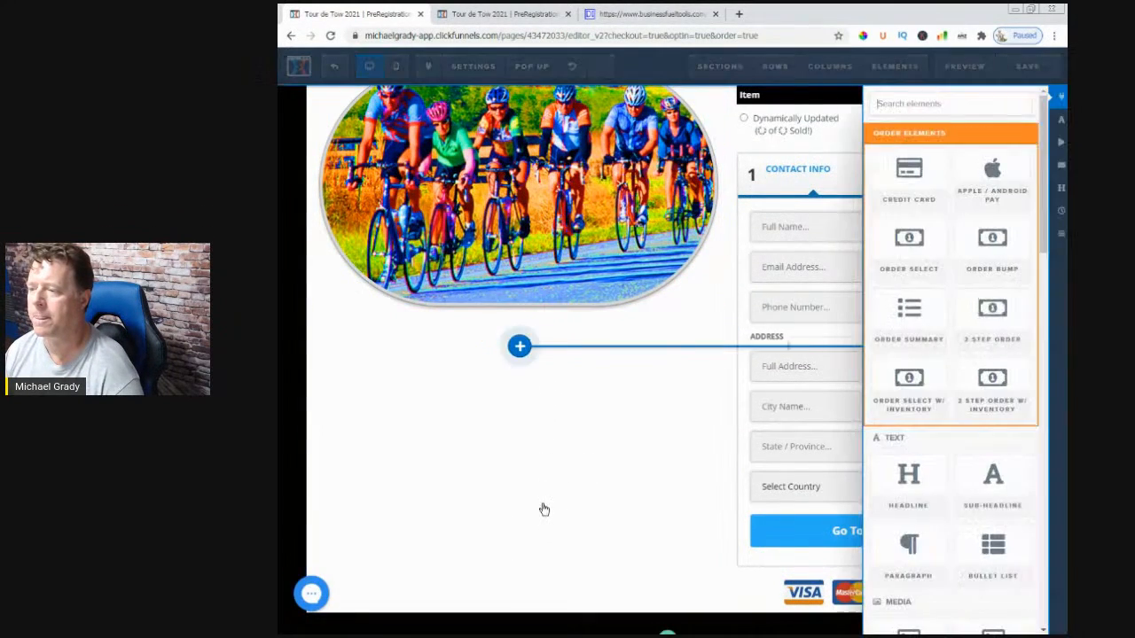
pyautogui.click(1010, 119)
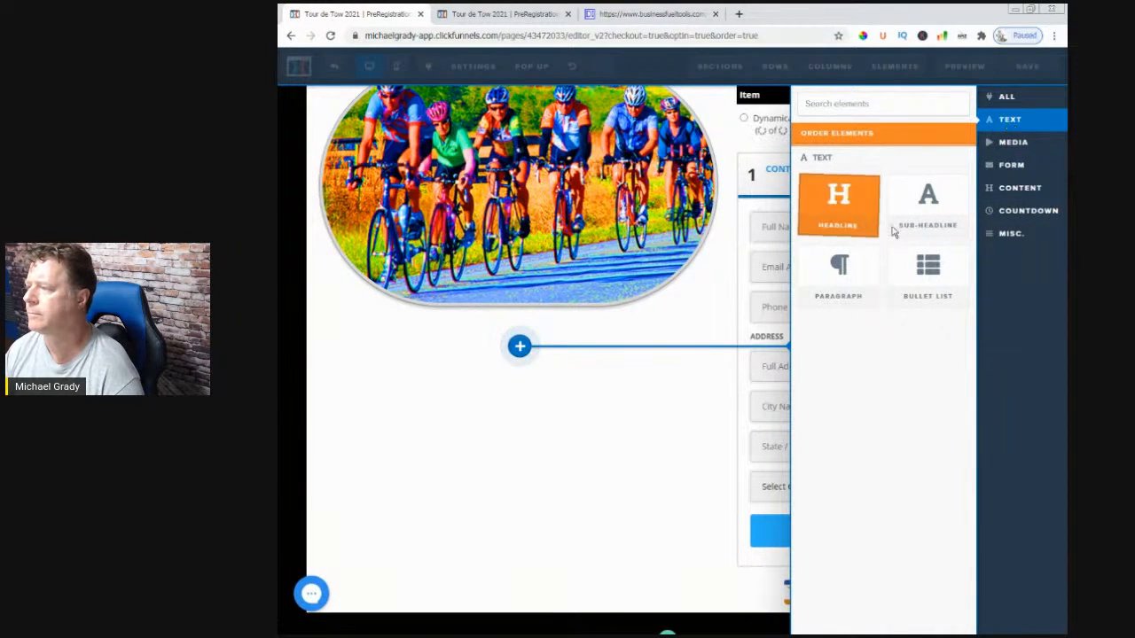
pyautogui.click(930, 204)
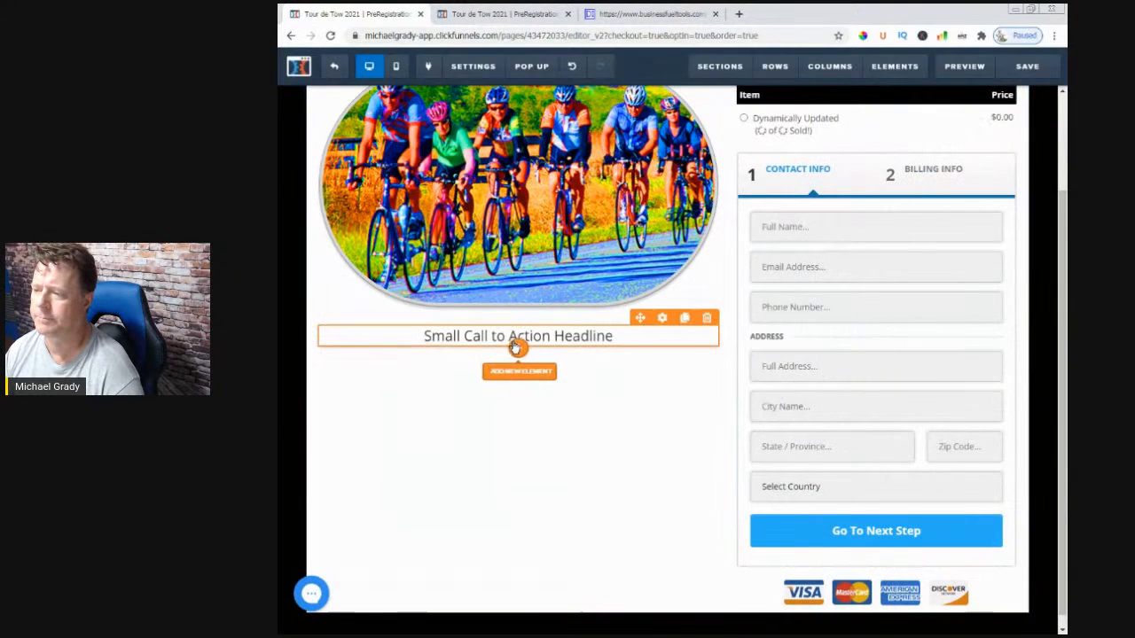
pyautogui.click(520, 381)
pyautogui.click(600, 337)
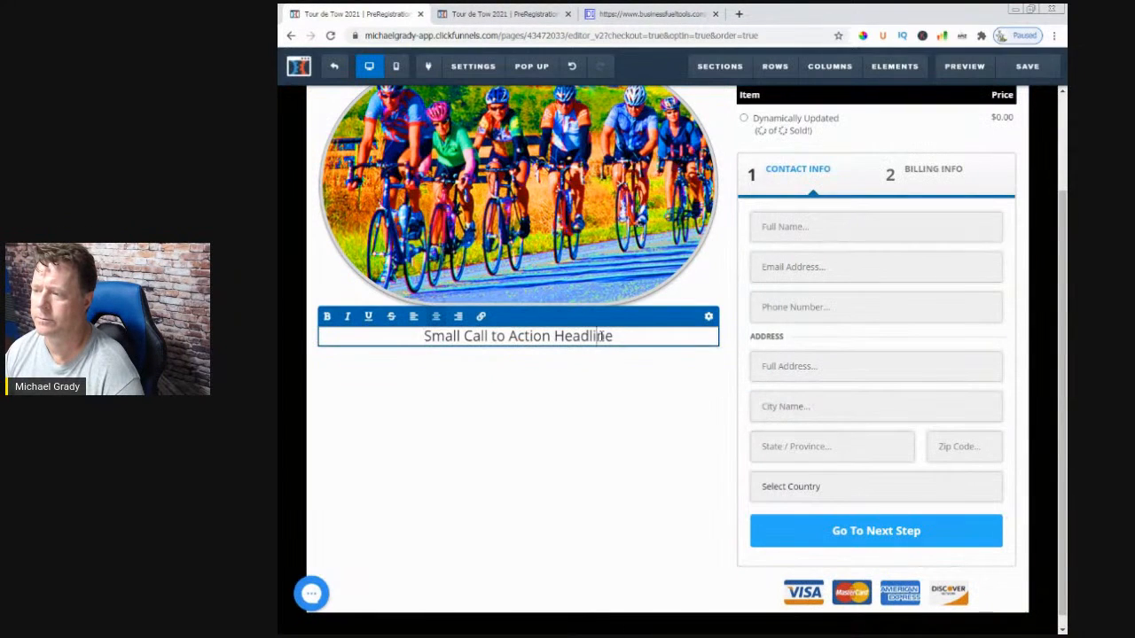
pyautogui.press('BackSpace')
pyautogui.press('BackSpace')
pyautogui.press('BackSpace')
pyautogui.press('BackSpace')
pyautogui.press('BackSpace')
pyautogui.press('BackSpace')
pyautogui.press('BackSpace')
pyautogui.press('BackSpace')
pyautogui.press('BackSpace')
pyautogui.press('BackSpace')
pyautogui.press('BackSpace')
pyautogui.press('BackSpace')
pyautogui.press('BackSpace')
pyautogui.press('BackSpace')
pyautogui.press('BackSpace')
pyautogui.press('BackSpace')
pyautogui.press('BackSpace')
pyautogui.press('BackSpace')
pyautogui.press('BackSpace')
pyautogui.press('BackSpace')
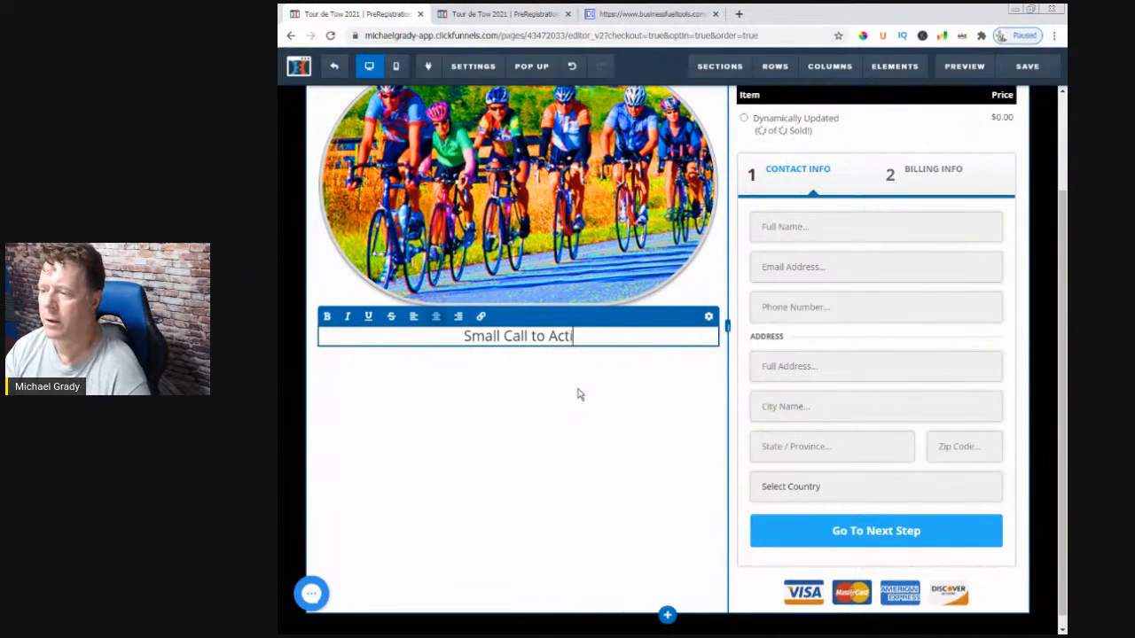
pyautogui.press('BackSpace')
pyautogui.press('BackSpace')
pyautogui.press('BackSpace')
pyautogui.press('BackSpace')
pyautogui.press('BackSpace')
pyautogui.press('BackSpace')
pyautogui.press('BackSpace')
pyautogui.press('BackSpace')
pyautogui.press('BackSpace')
pyautogui.write('Register')
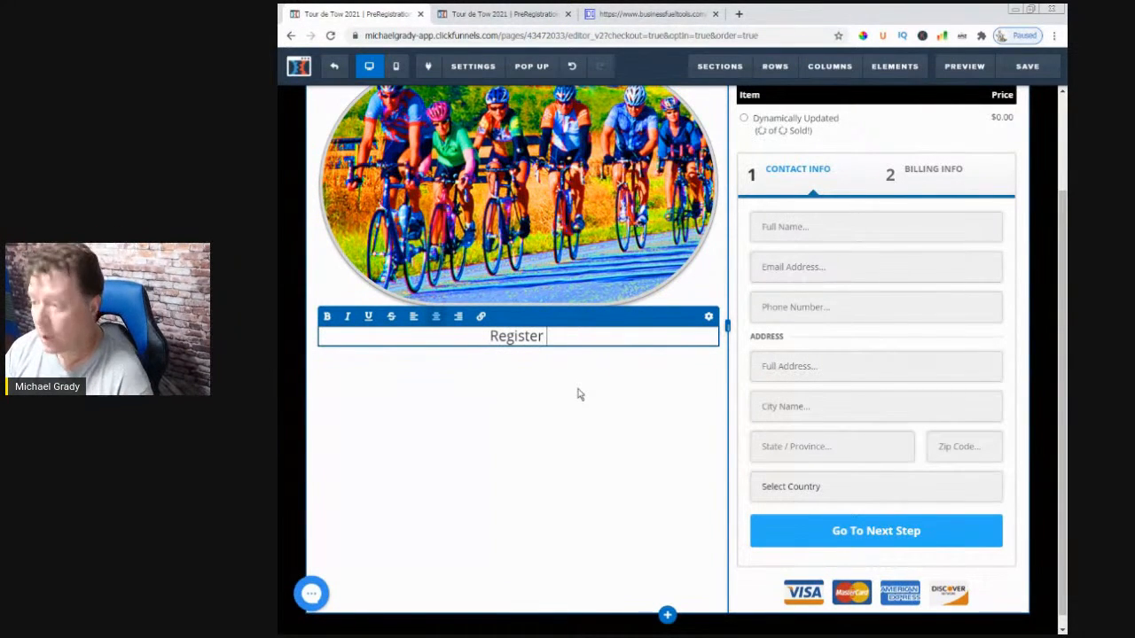
pyautogui.write(' Today')
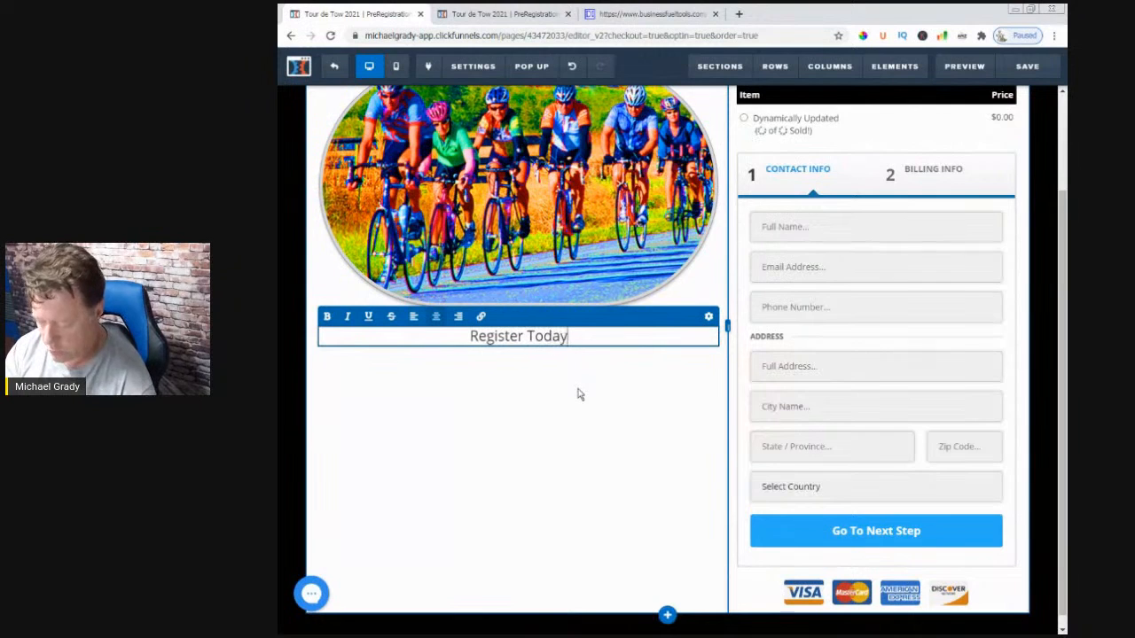
pyautogui.click(480, 394)
# - Add a second sub-headline under Register Today reading 'Ride Is Limited To 200 Riders'
pyautogui.click(518, 351)
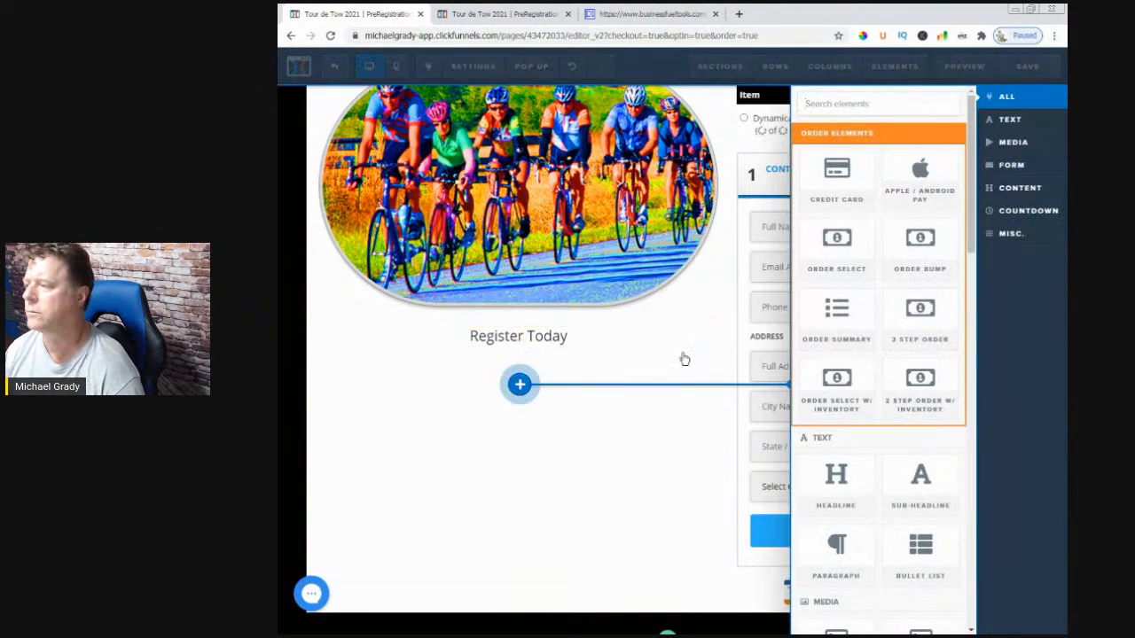
pyautogui.click(1018, 120)
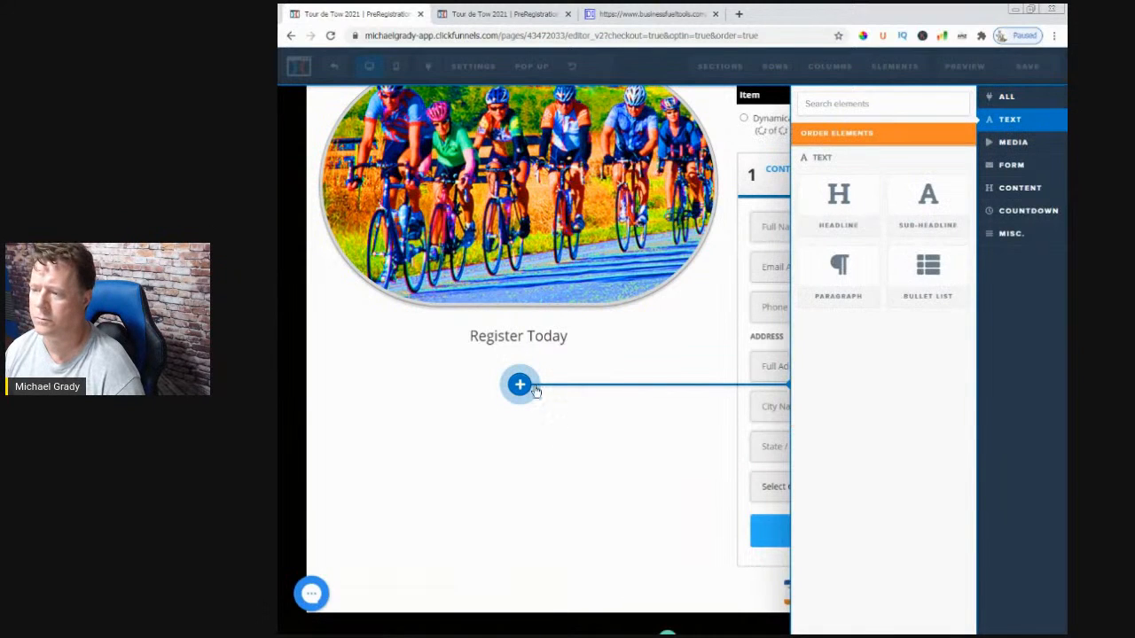
pyautogui.click(928, 215)
pyautogui.moveTo(618, 376); pyautogui.dragTo(537, 411)
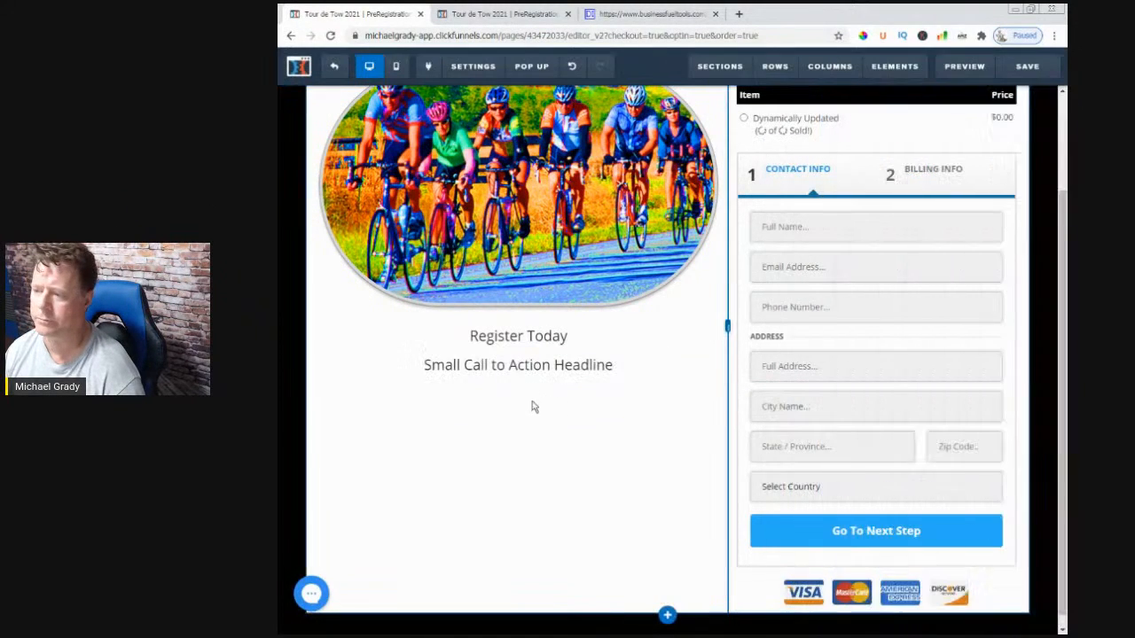
pyautogui.click(529, 382)
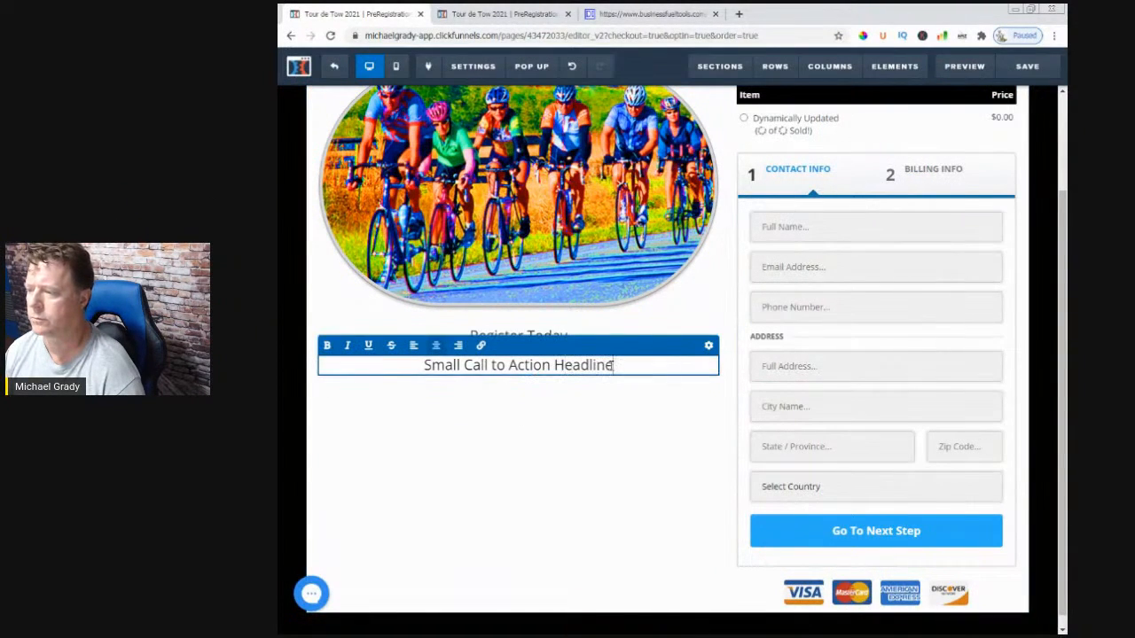
pyautogui.press('BackSpace')
pyautogui.press('BackSpace')
pyautogui.press('BackSpace')
pyautogui.press('BackSpace')
pyautogui.press('BackSpace')
pyautogui.press('BackSpace')
pyautogui.press('BackSpace')
pyautogui.press('BackSpace')
pyautogui.press('BackSpace')
pyautogui.press('BackSpace')
pyautogui.press('BackSpace')
pyautogui.press('BackSpace')
pyautogui.press('BackSpace')
pyautogui.press('BackSpace')
pyautogui.press('BackSpace')
pyautogui.press('BackSpace')
pyautogui.press('BackSpace')
pyautogui.press('BackSpace')
pyautogui.press('BackSpace')
pyautogui.press('BackSpace')
pyautogui.press('BackSpace')
pyautogui.press('BackSpace')
pyautogui.press('BackSpace')
pyautogui.press('BackSpace')
pyautogui.press('BackSpace')
pyautogui.press('BackSpace')
pyautogui.press('BackSpace')
pyautogui.press('BackSpace')
pyautogui.press('BackSpace')
pyautogui.write('Ride ')
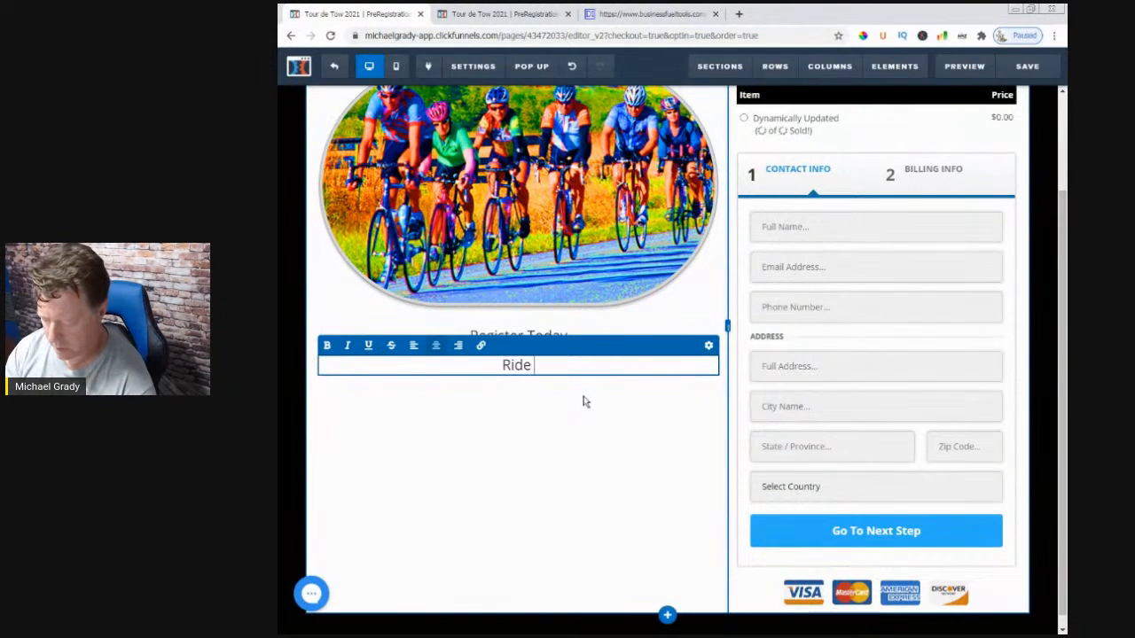
pyautogui.write('Is Limited t')
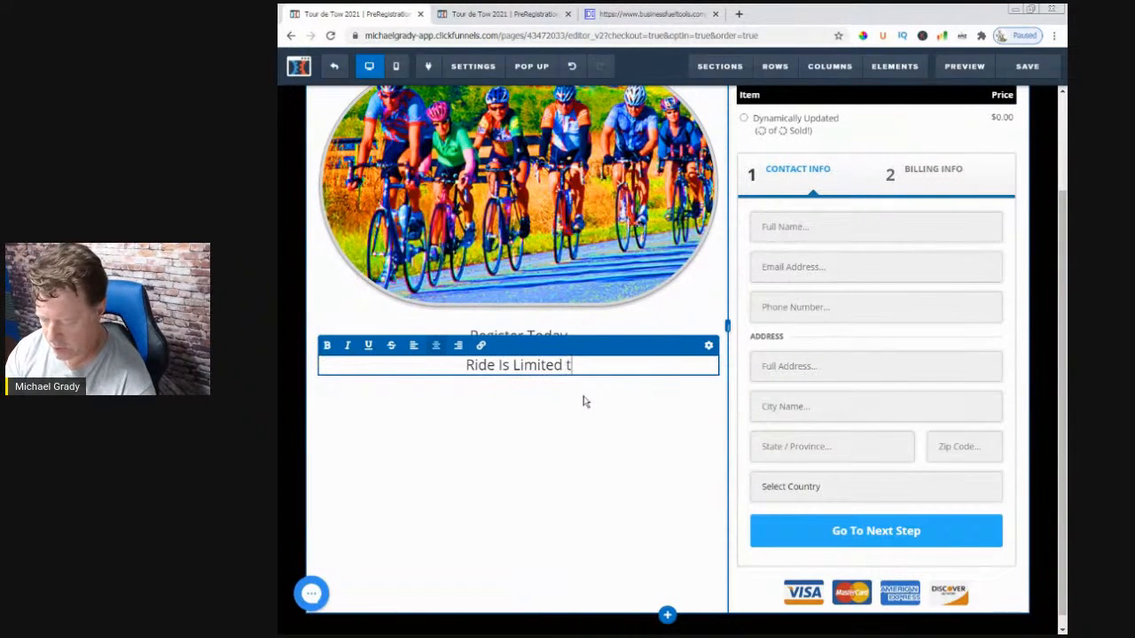
pyautogui.press('BackSpace')
pyautogui.write('To 2000')
pyautogui.press('BackSpace')
pyautogui.write('R')
pyautogui.press('BackSpace')
pyautogui.write('iders')
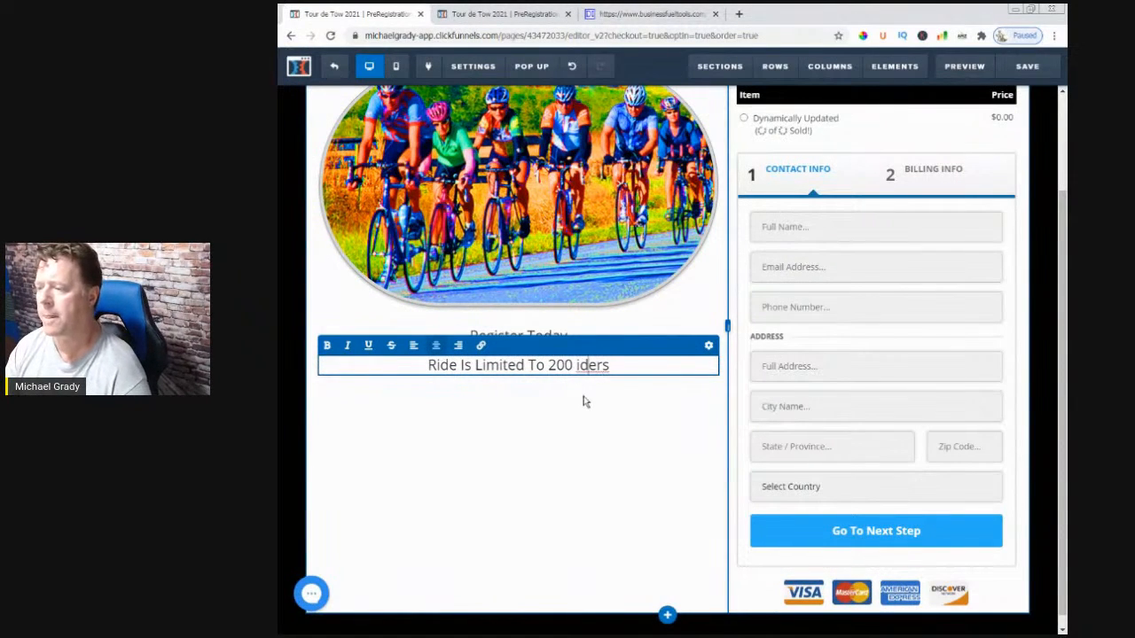
pyautogui.write('R')
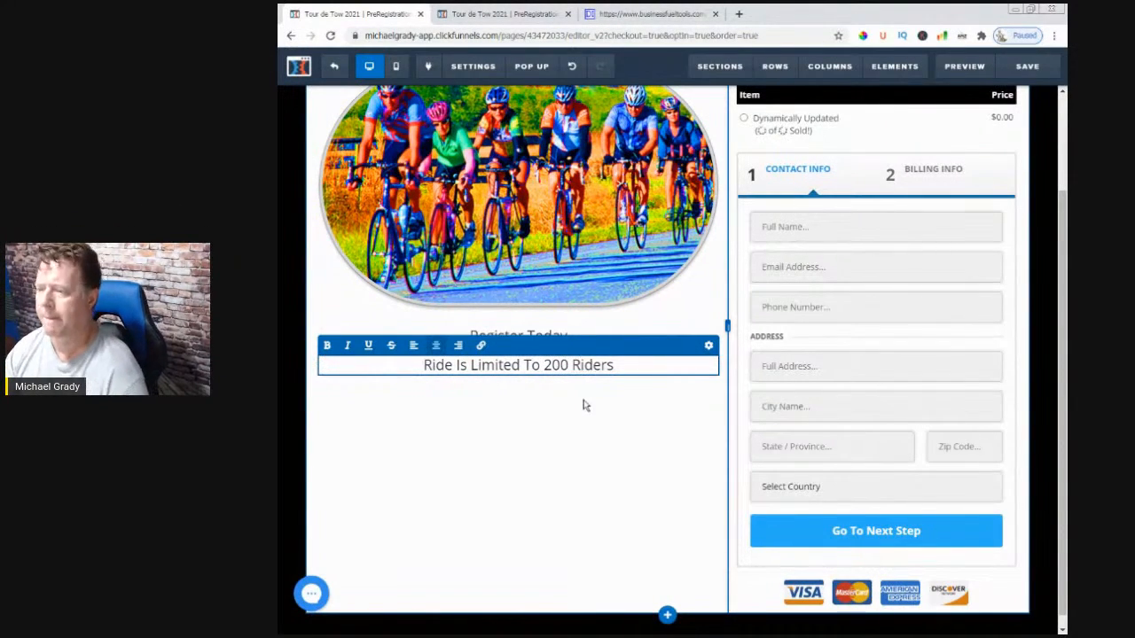
pyautogui.click(546, 484)
# - Set the rider-limit line's Top Margin to 0
pyautogui.click(518, 366)
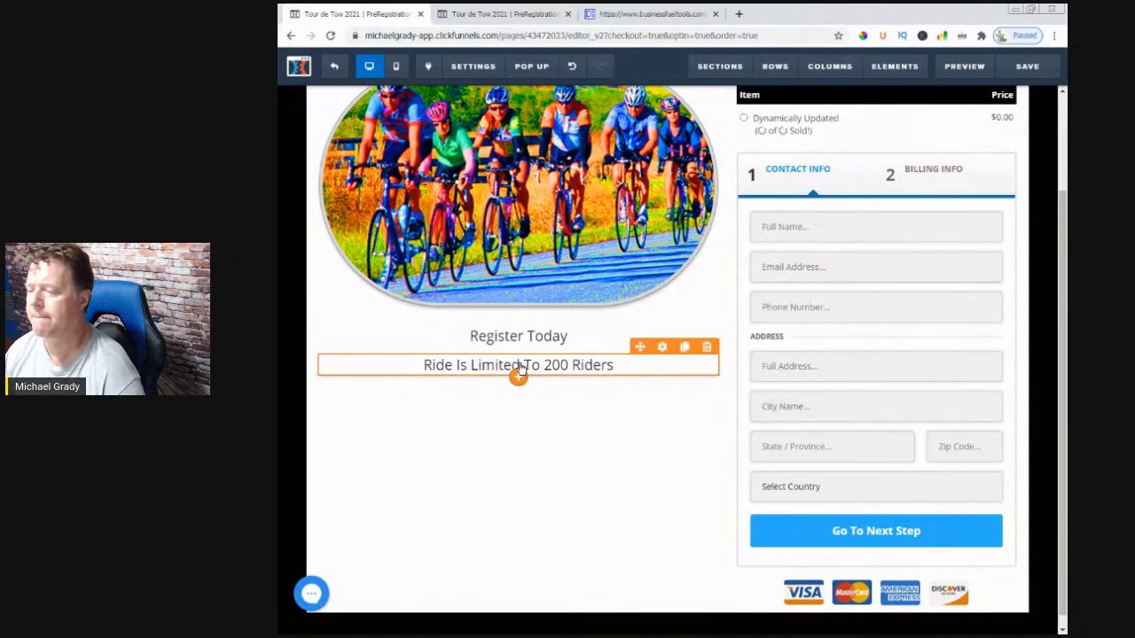
pyautogui.click(673, 367)
pyautogui.click(650, 407)
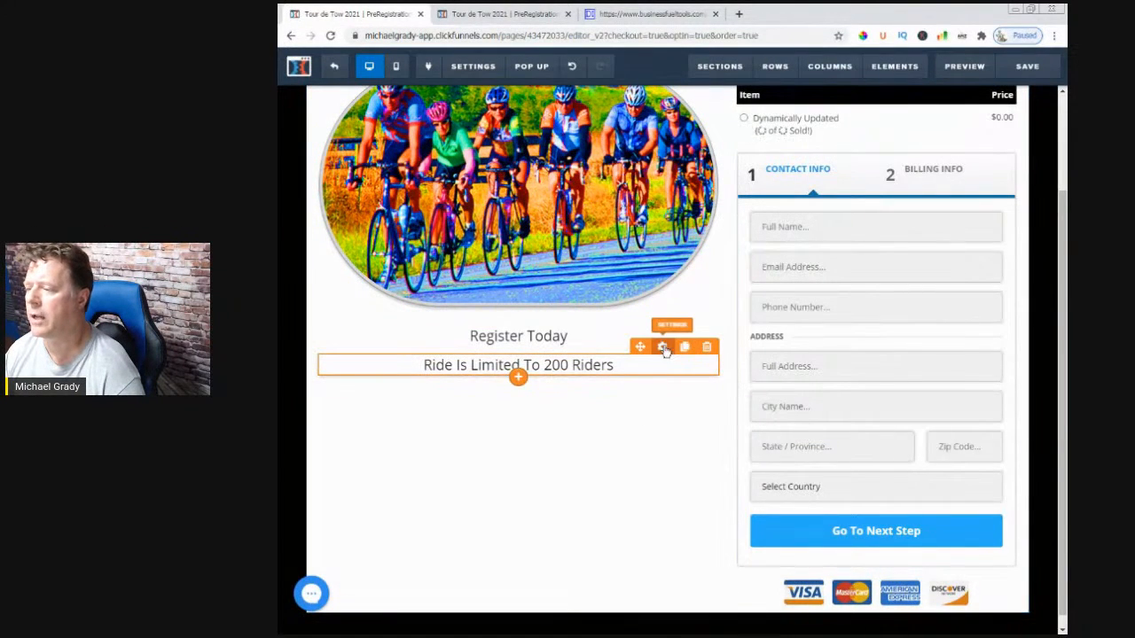
pyautogui.click(663, 346)
pyautogui.moveTo(943, 165); pyautogui.dragTo(894, 171)
pyautogui.click(591, 446)
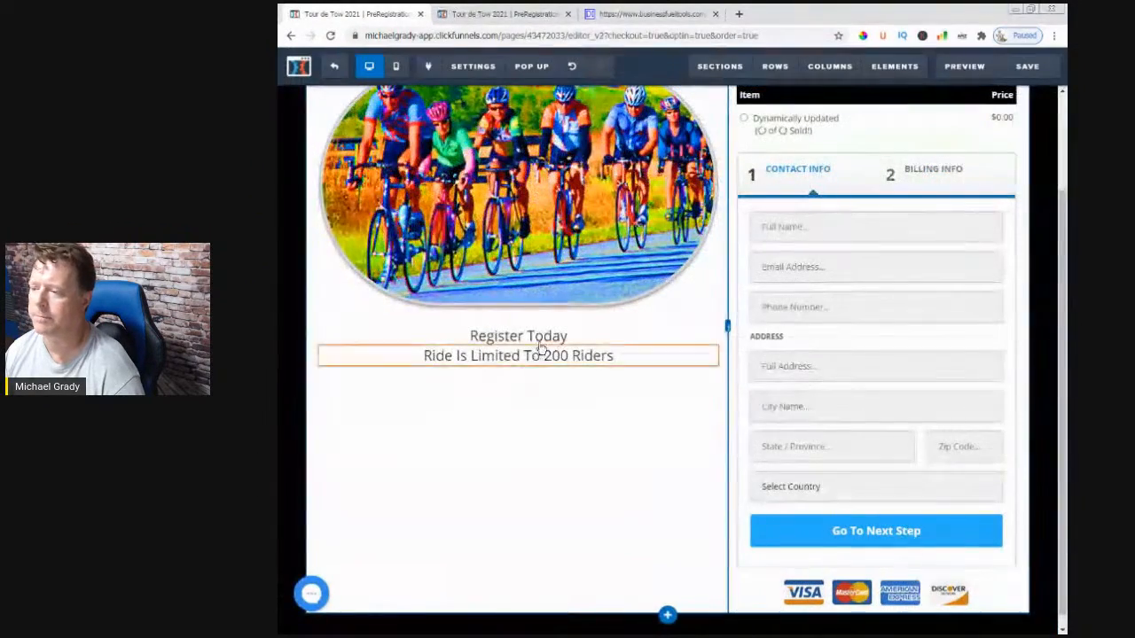
pyautogui.click(662, 319)
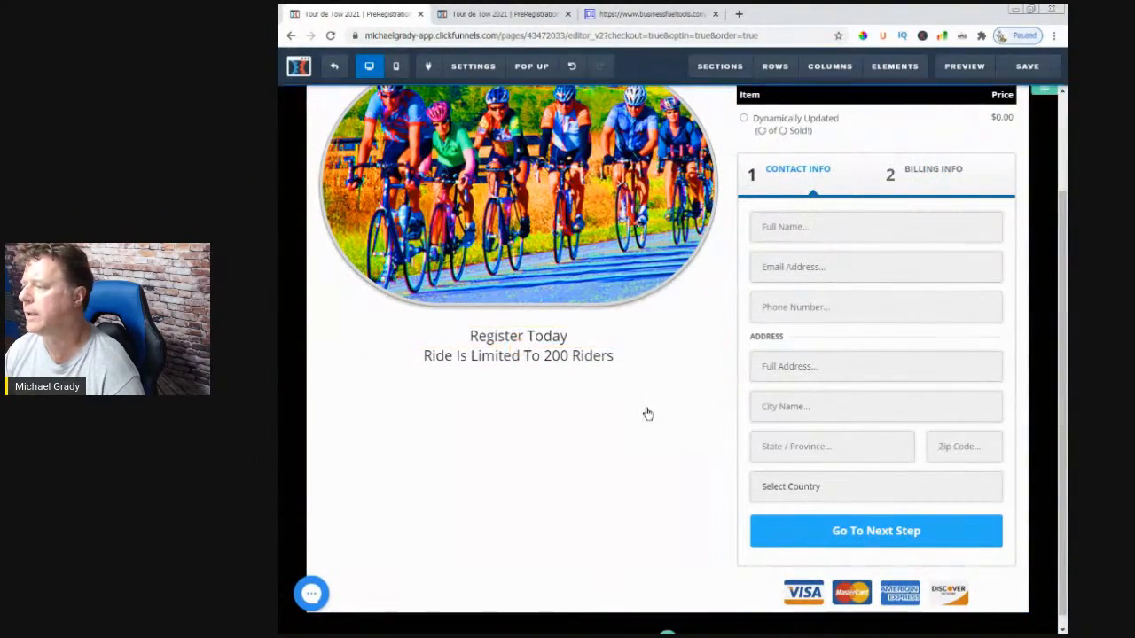
# - Make 'Register Today' 60px, text color #000000, bold and italic
pyautogui.moveTo(945, 225); pyautogui.dragTo(1002, 225)
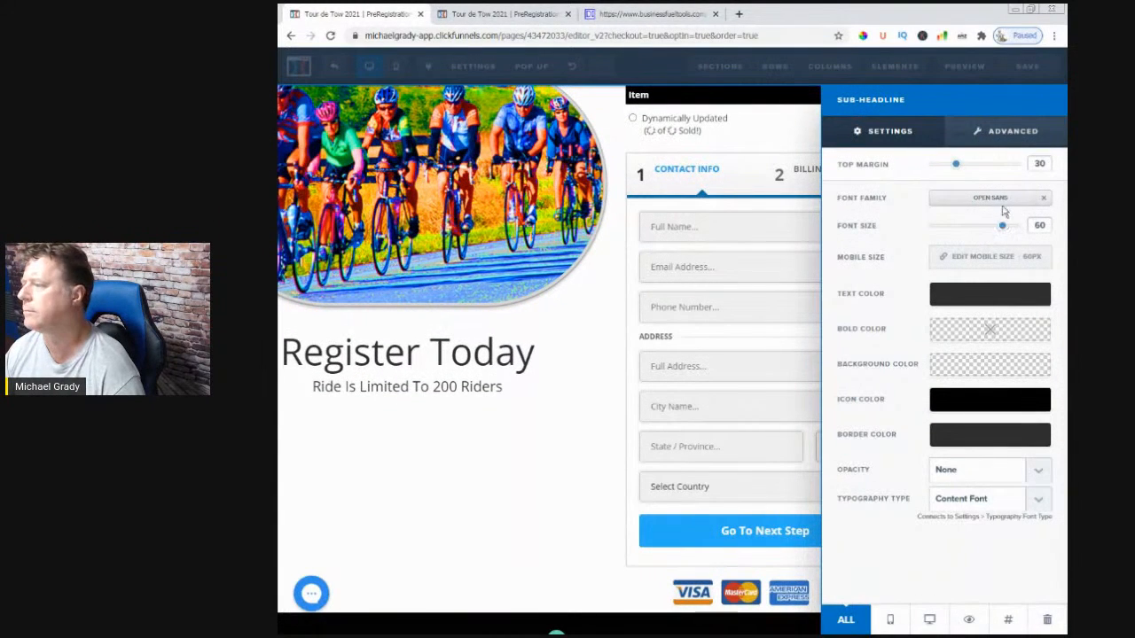
pyautogui.click(979, 300)
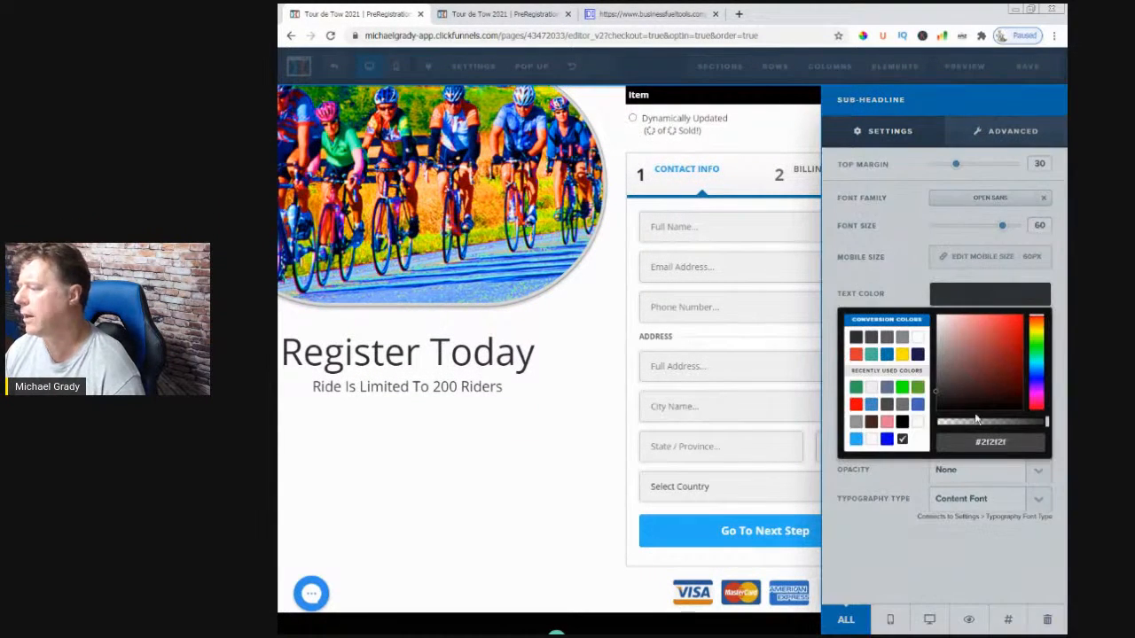
pyautogui.click(902, 422)
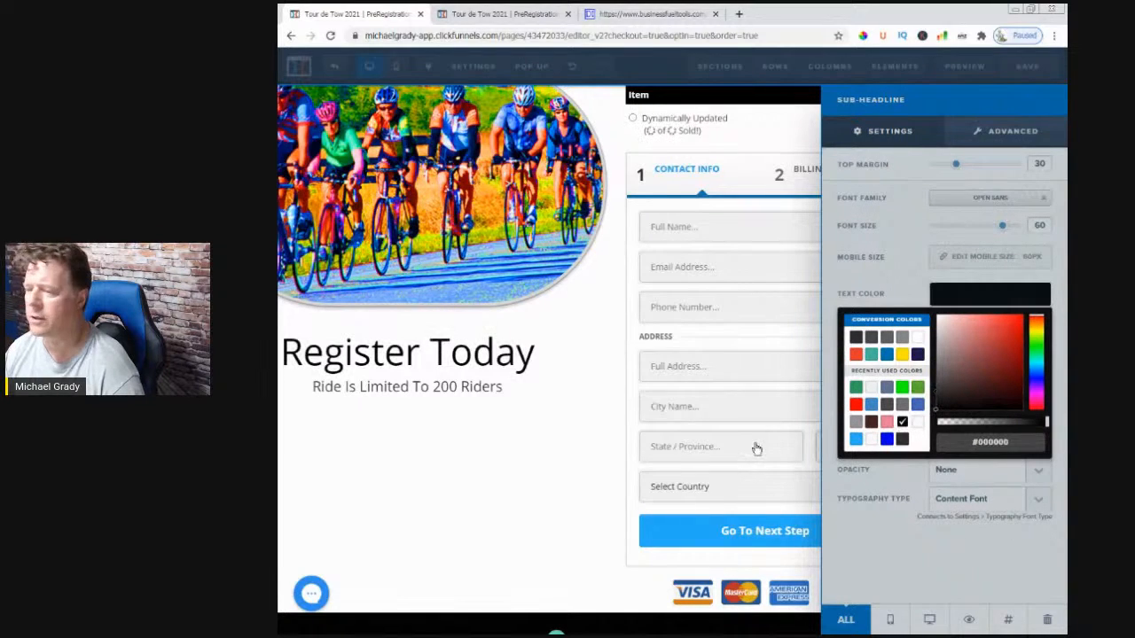
pyautogui.click(567, 427)
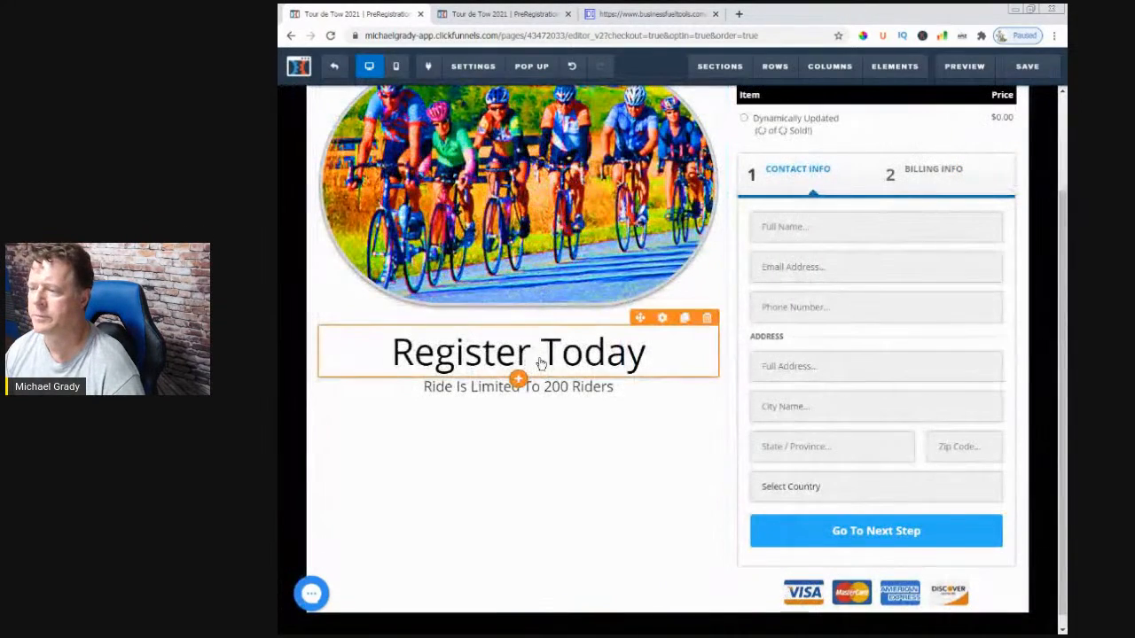
pyautogui.click(540, 364)
pyautogui.hotkey('ctrl', 'a')
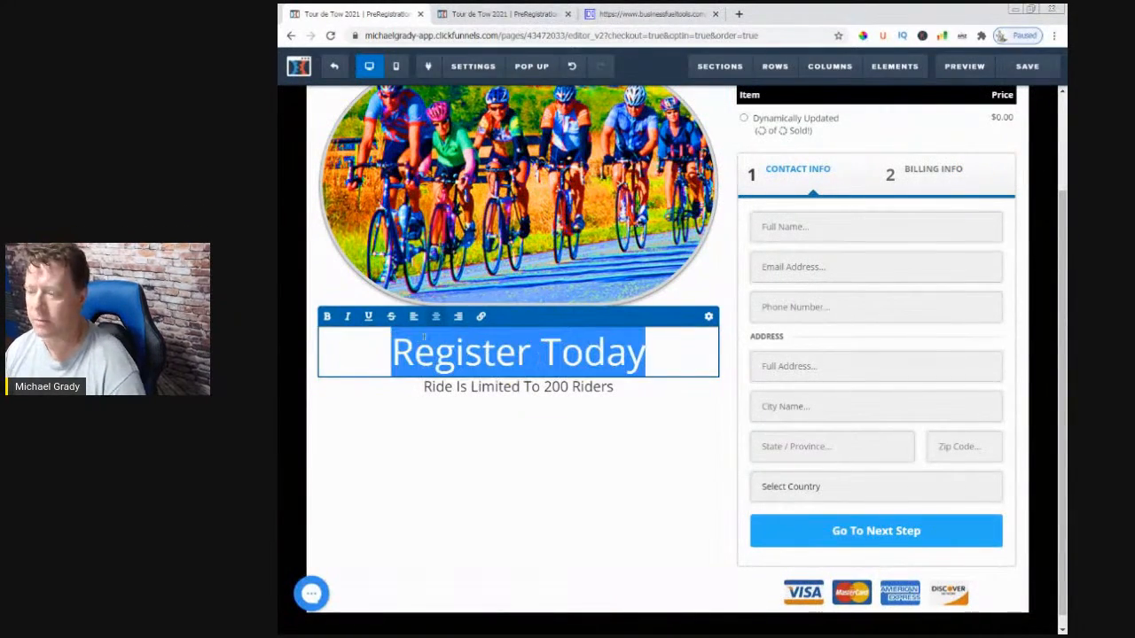
pyautogui.click(326, 317)
pyautogui.click(347, 316)
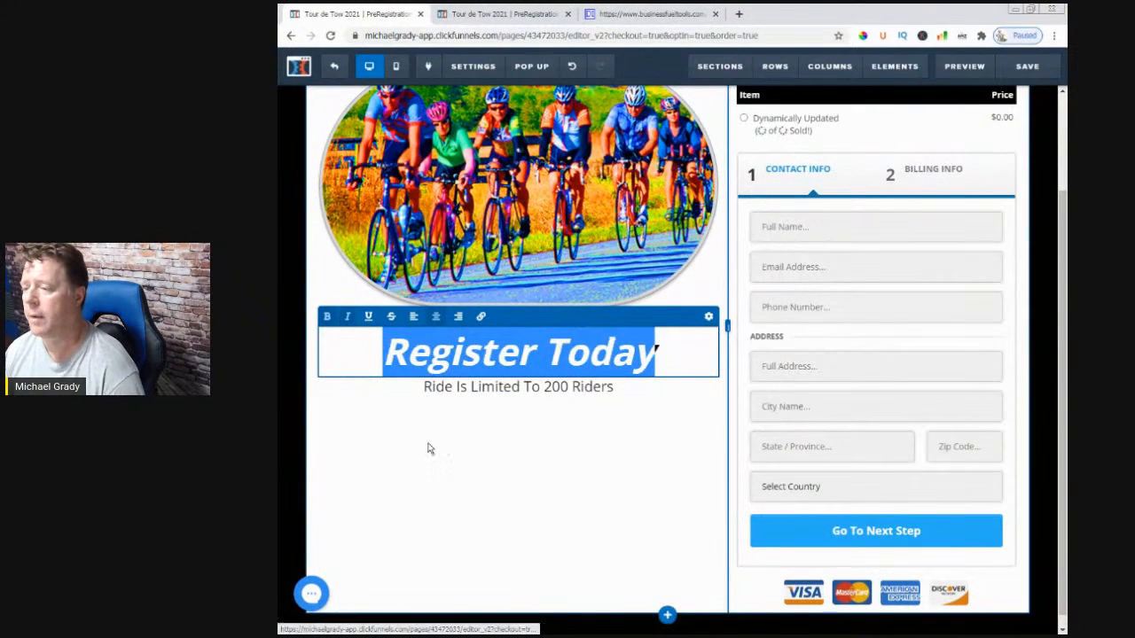
pyautogui.click(397, 446)
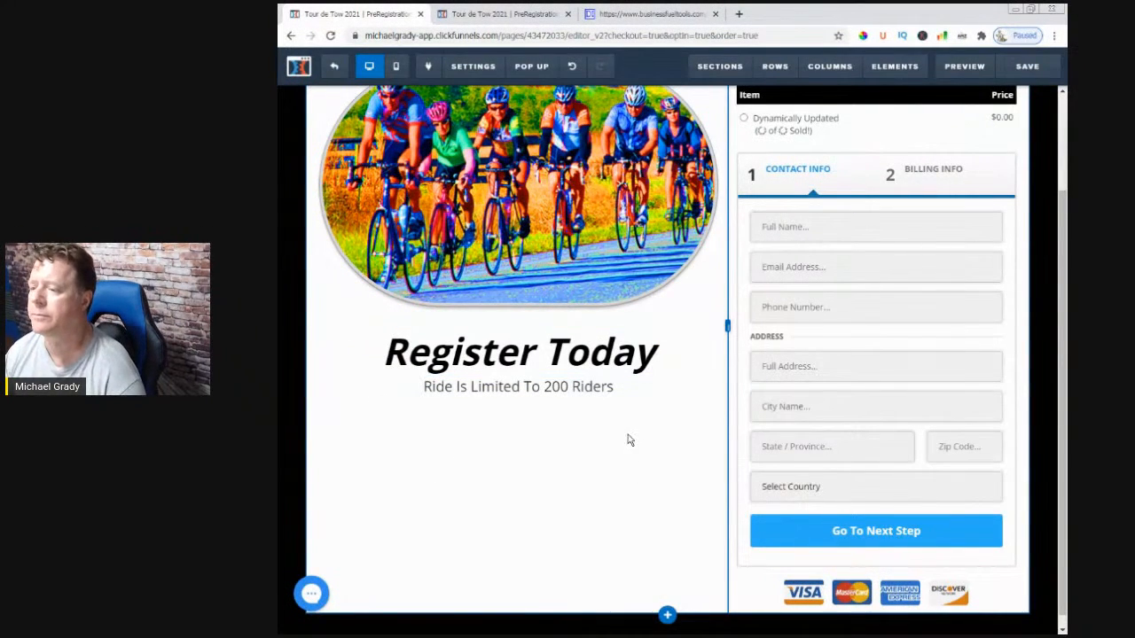
pyautogui.scroll(-1, 559, 399)
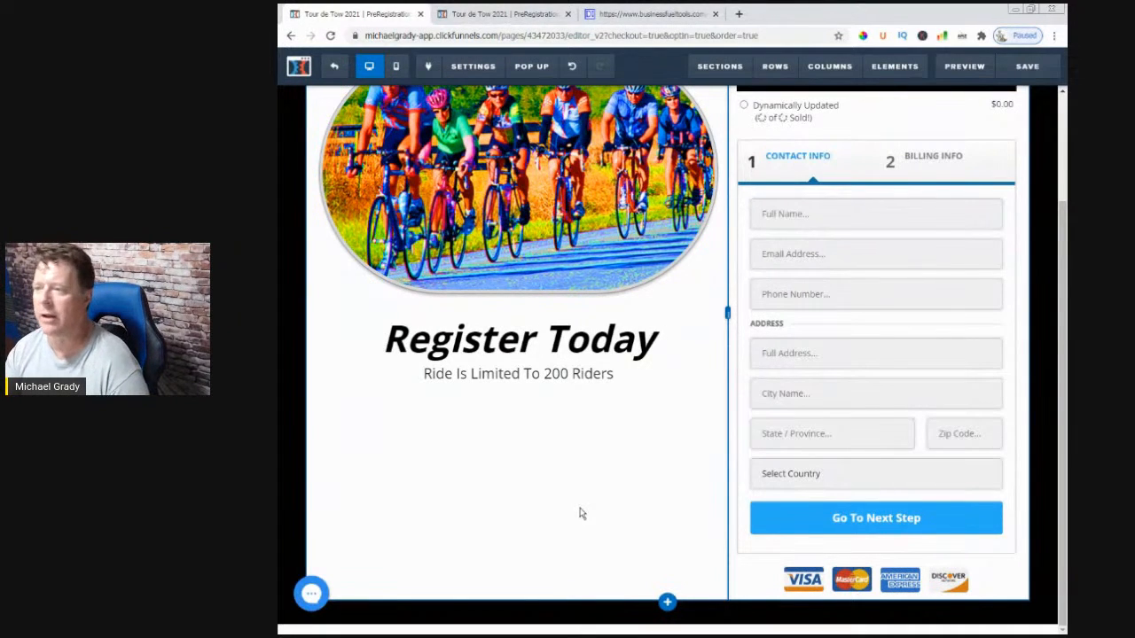
pyautogui.scroll(3, 581, 513)
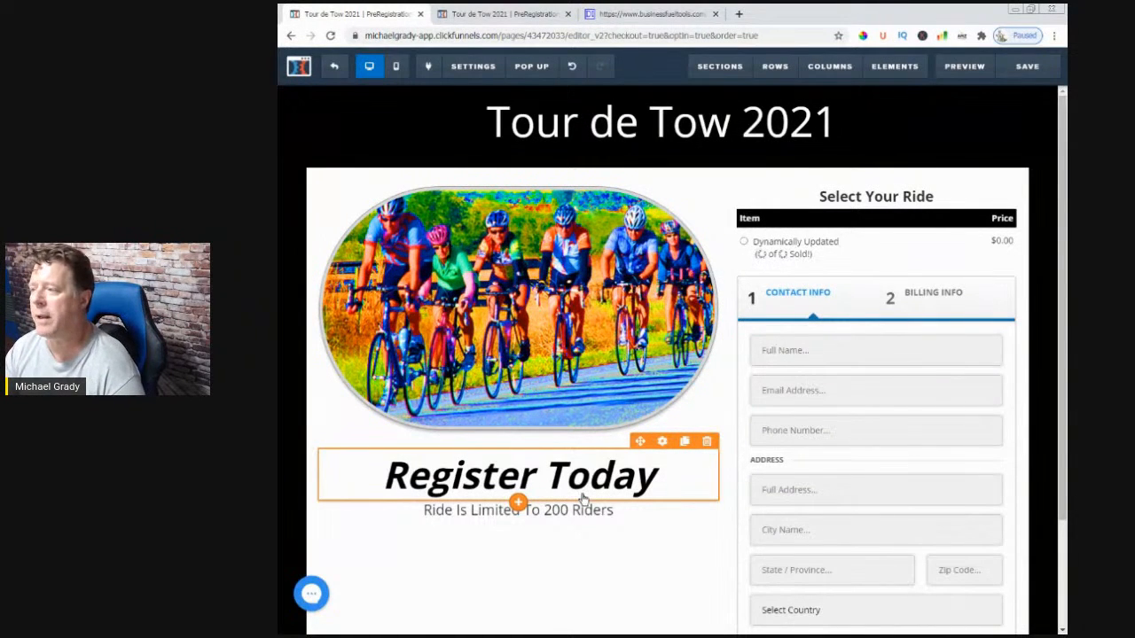
pyautogui.scroll(-3, 603, 483)
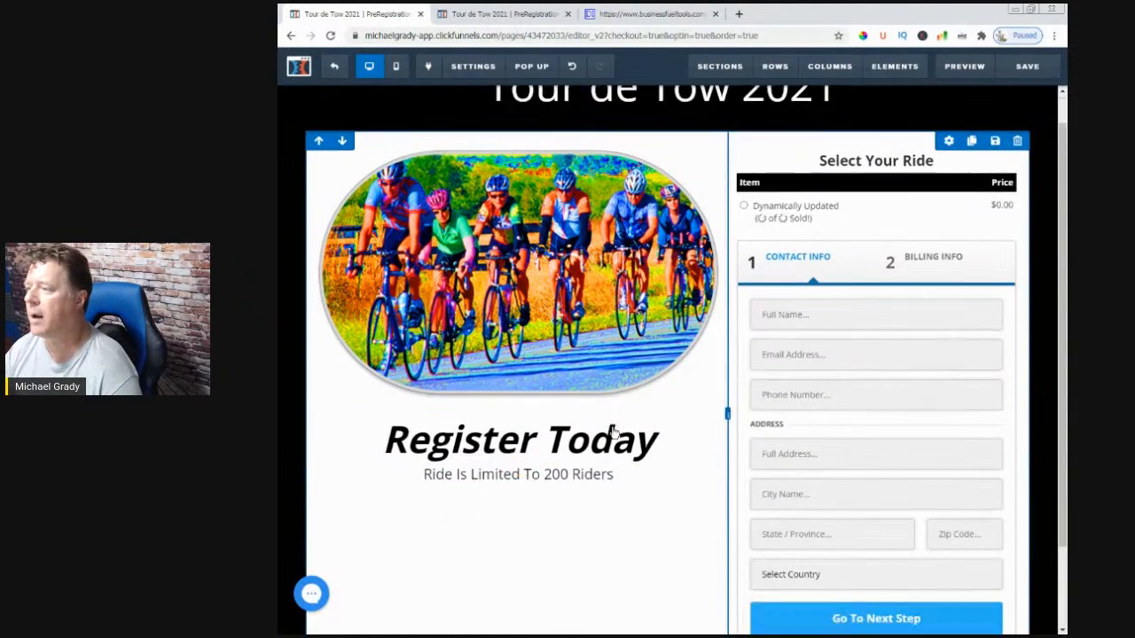
pyautogui.scroll(3, 612, 470)
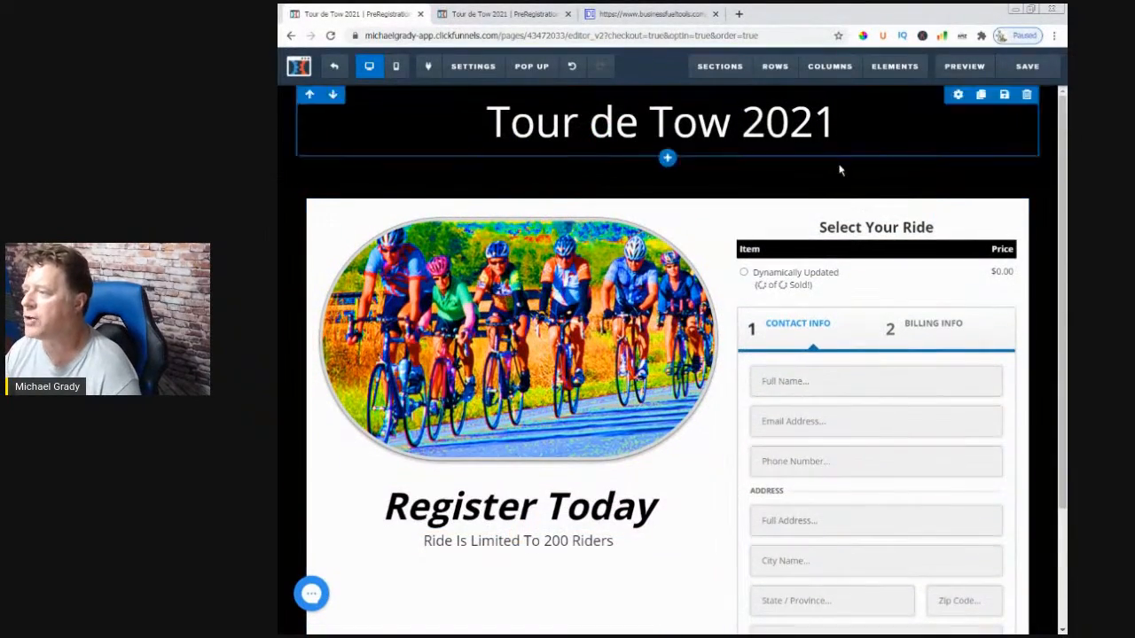
# - Set the header row's top padding to 0, save the order page, and exit the editor
pyautogui.click(1044, 96)
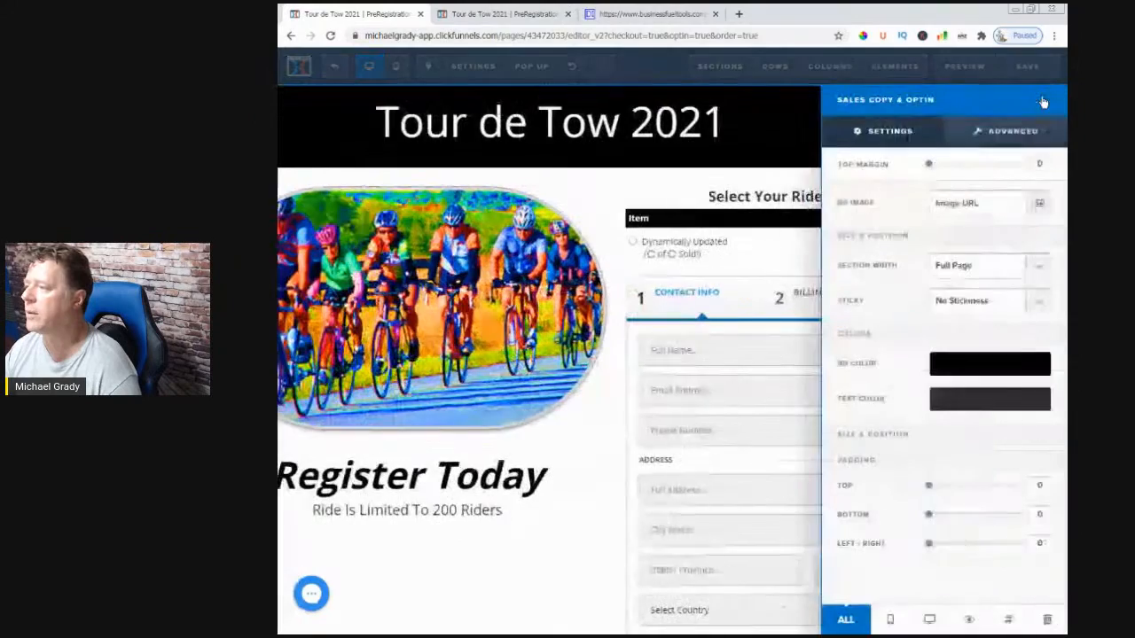
pyautogui.click(763, 162)
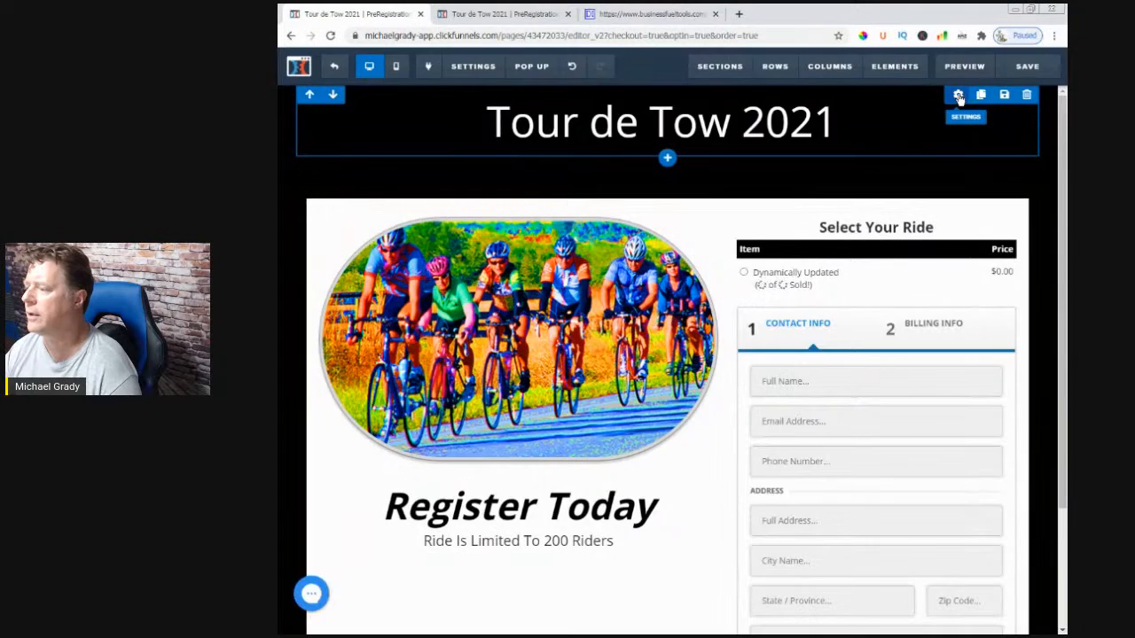
pyautogui.click(957, 96)
pyautogui.moveTo(936, 448); pyautogui.dragTo(914, 481)
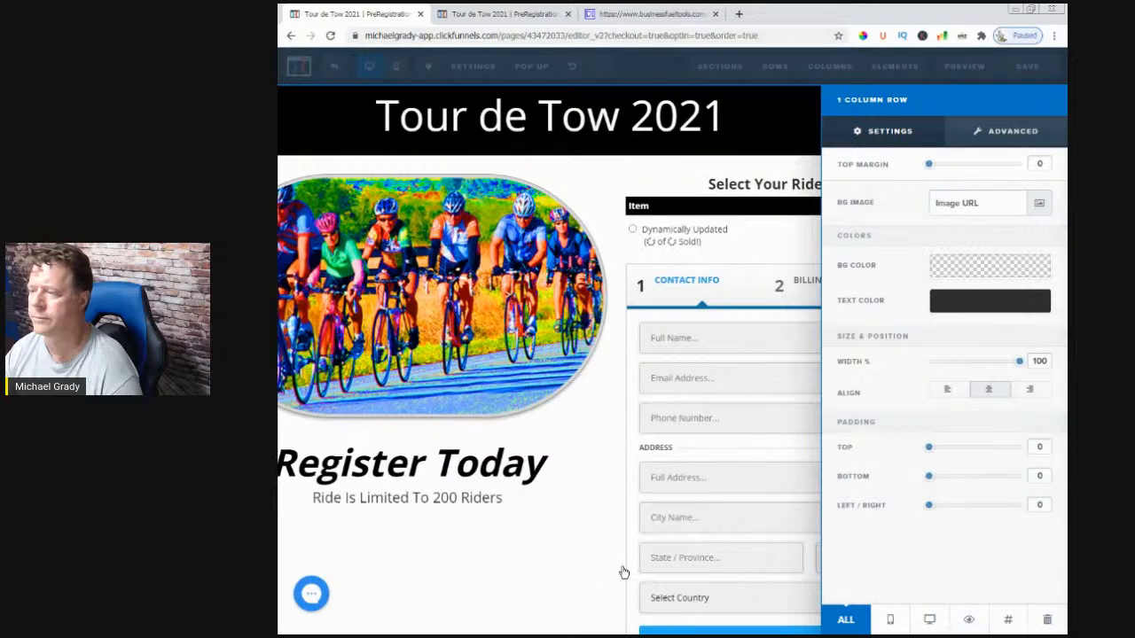
pyautogui.click(810, 568)
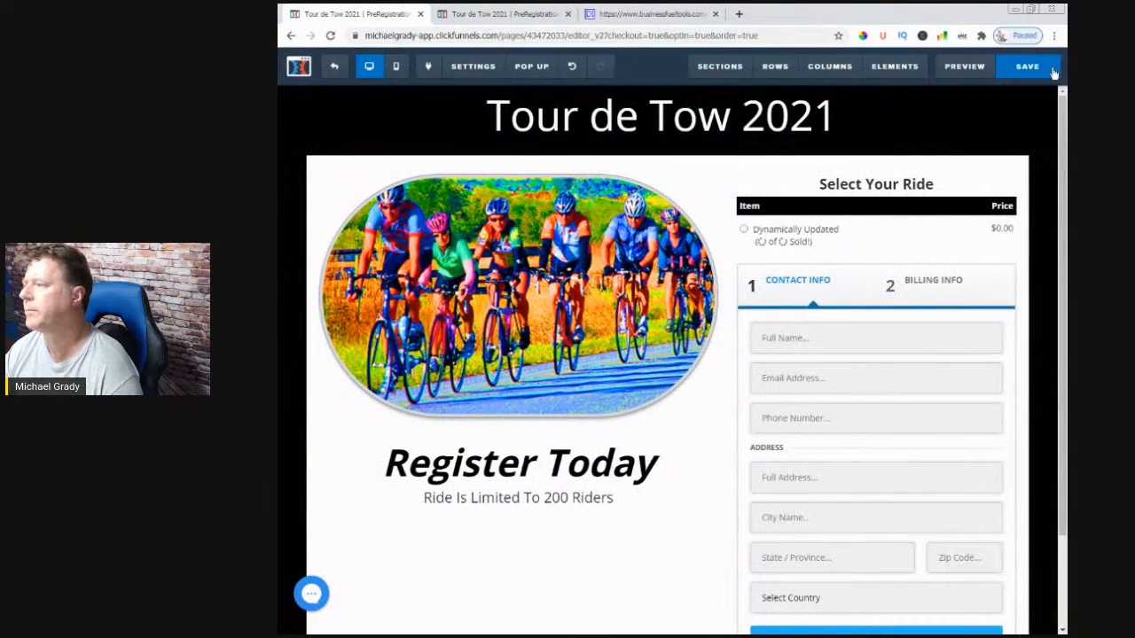
pyautogui.click(1025, 67)
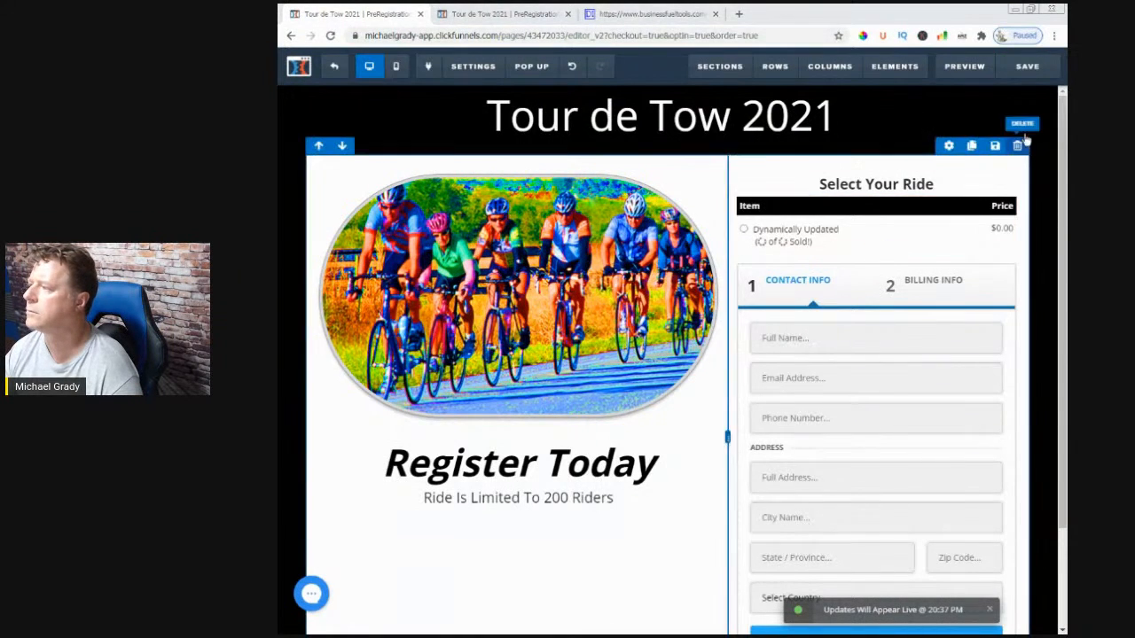
pyautogui.click(1029, 71)
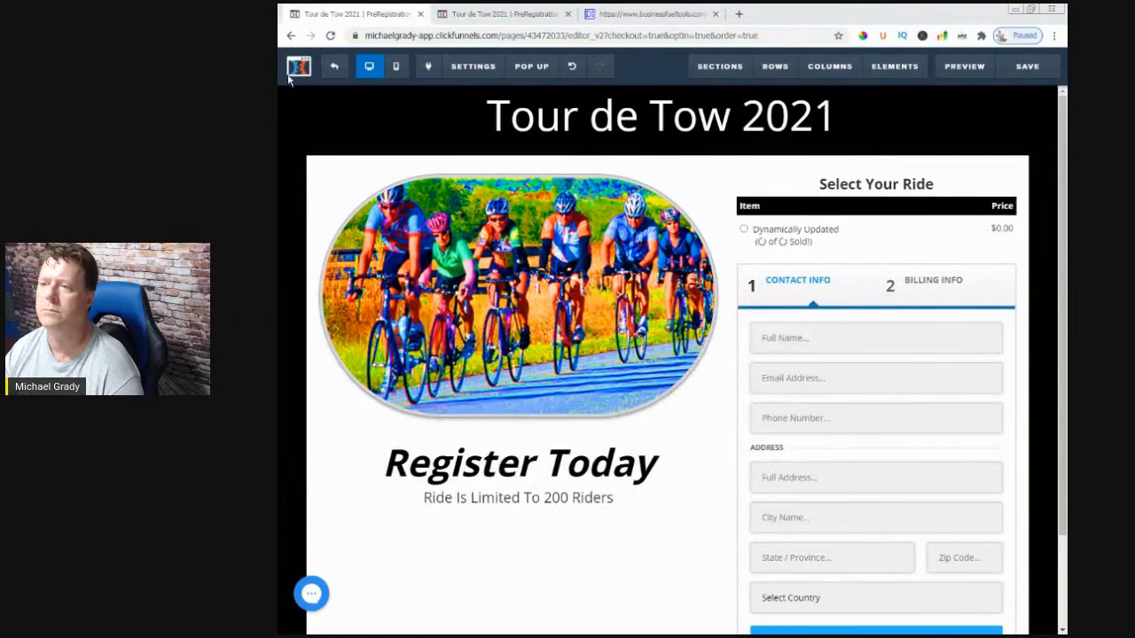
pyautogui.click(328, 71)
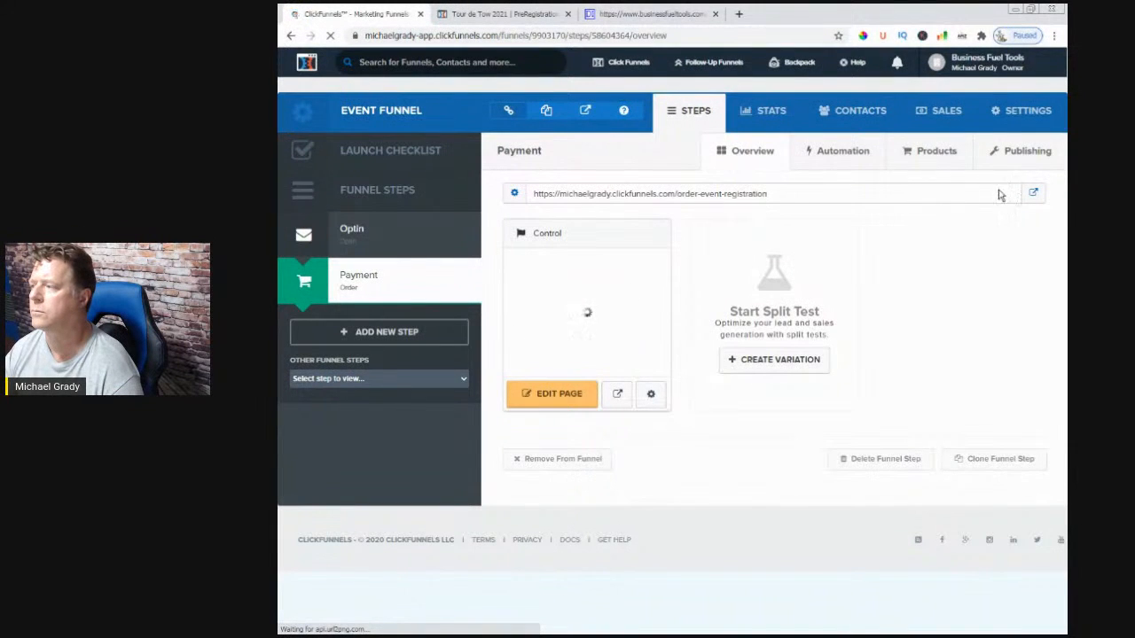
# - Show the Payment step's products: Family Registration 30.00, Short Ride 40.00 and Long Ride 45.00
pyautogui.moveTo(771, 200); pyautogui.dragTo(537, 210)
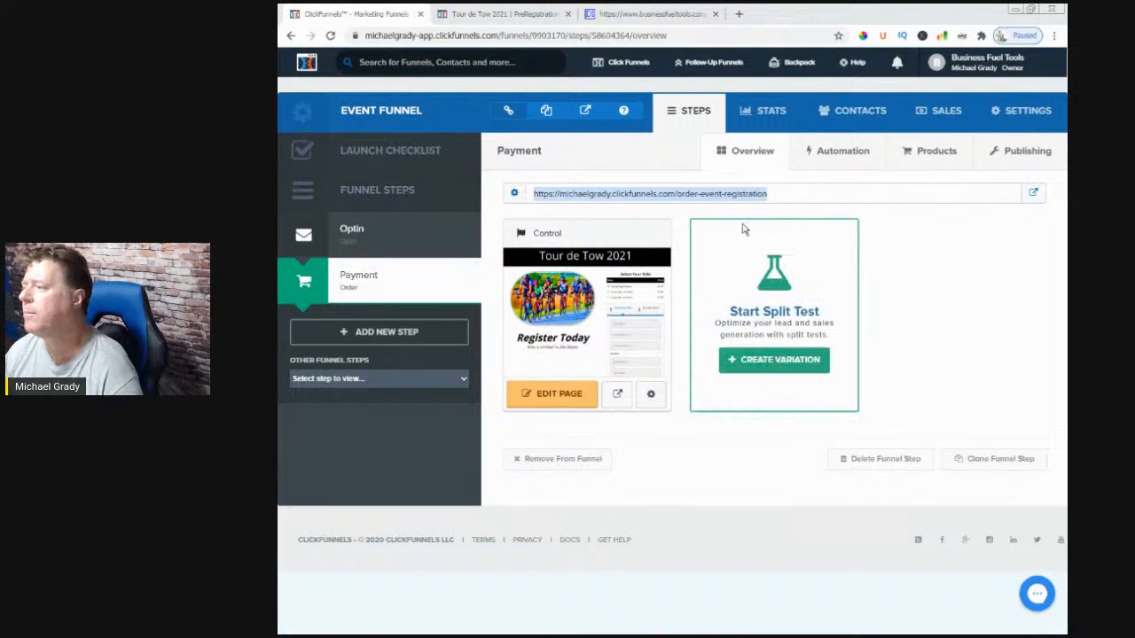
pyautogui.click(921, 157)
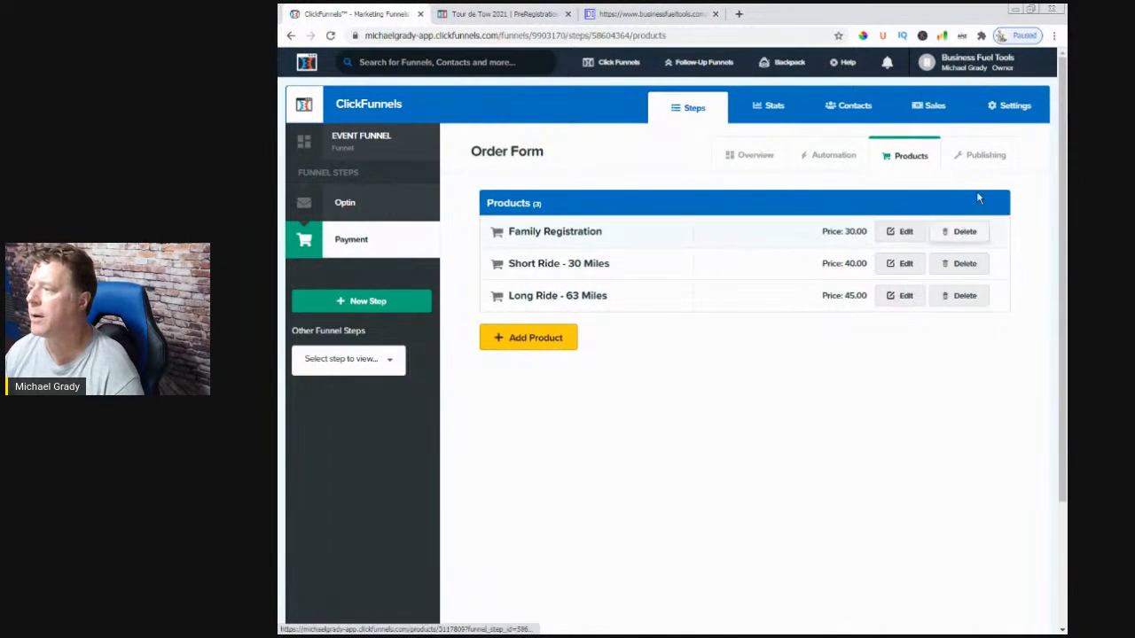
# - Go back to the Payment step, show its automation triggers, and begin a new funnel action
pyautogui.click(732, 163)
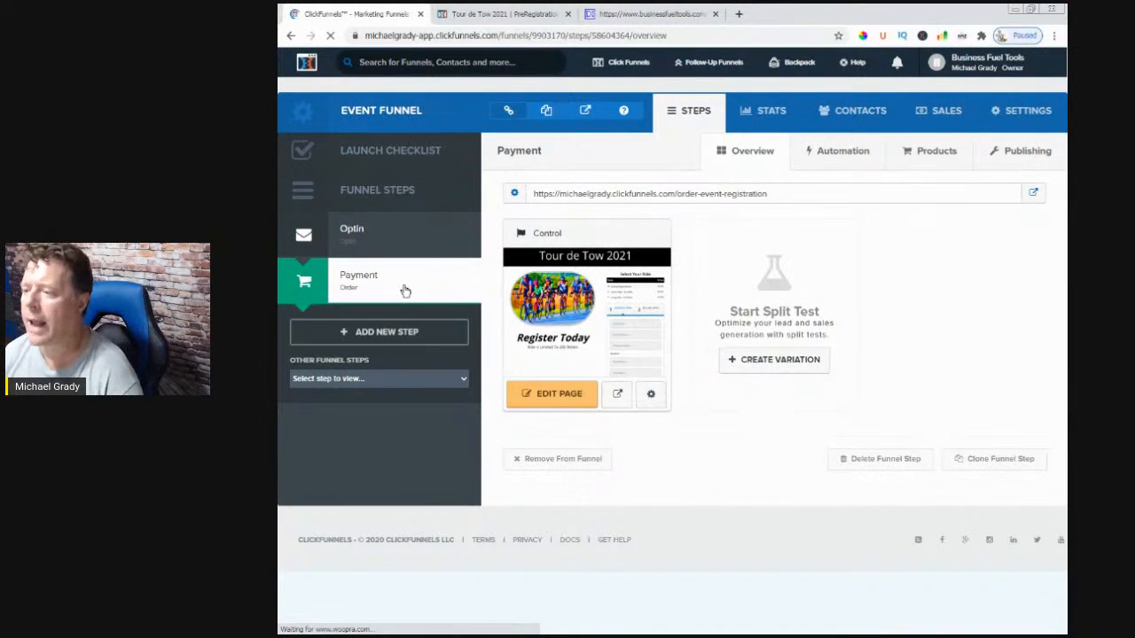
pyautogui.click(842, 156)
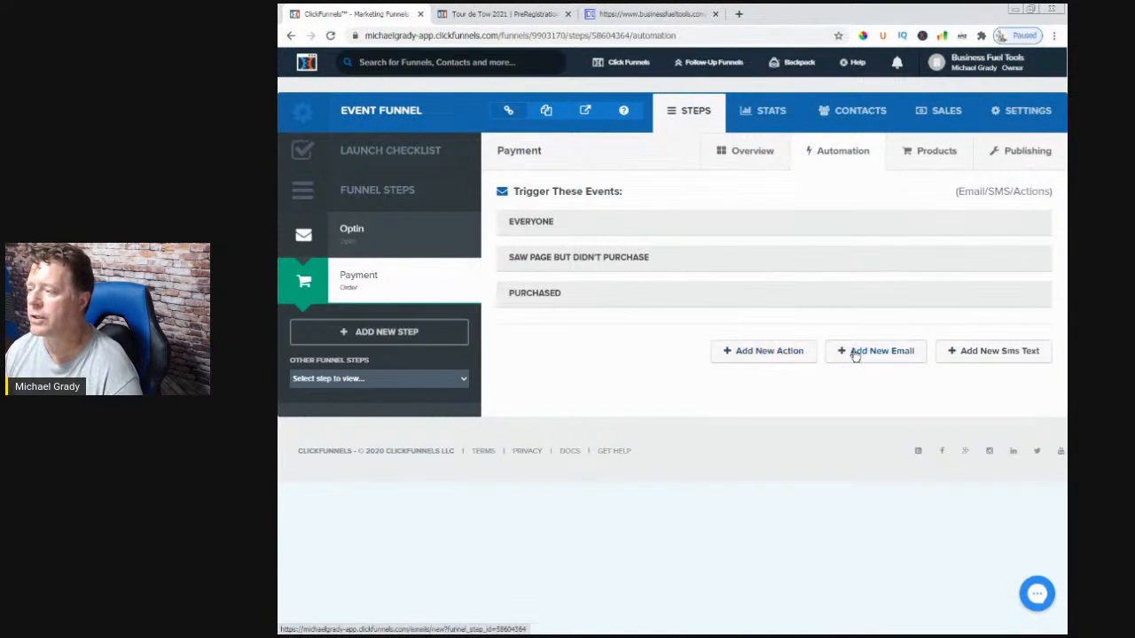
pyautogui.click(778, 352)
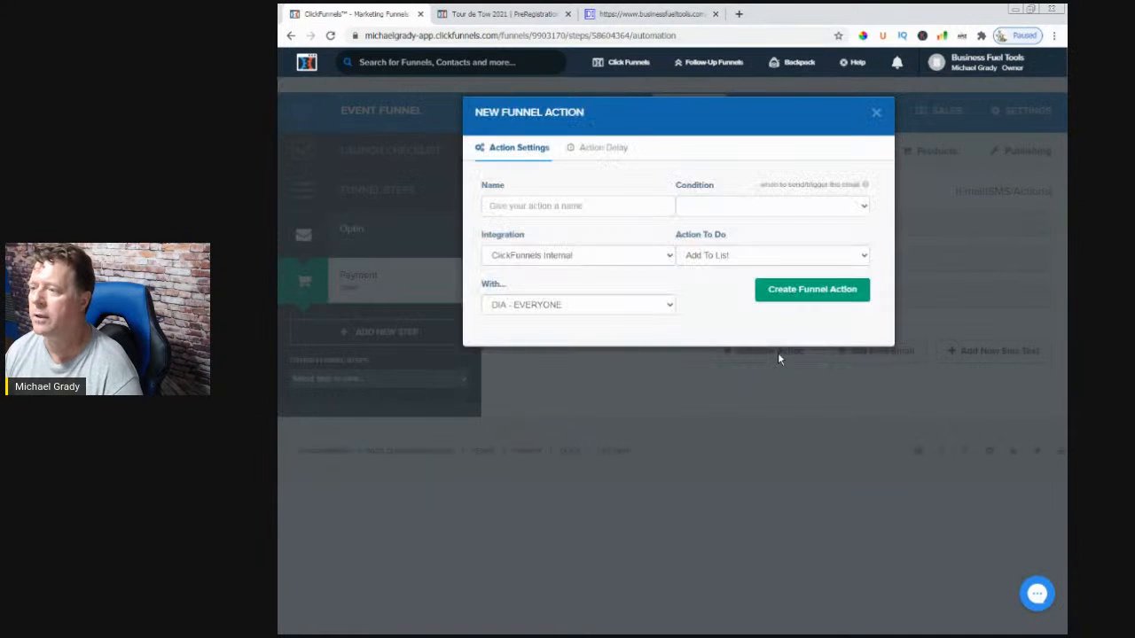
# - Create a PURCHASED PRODUCT action for everyone that emails a notification to the business e-mail address
pyautogui.click(550, 205)
pyautogui.write('P')
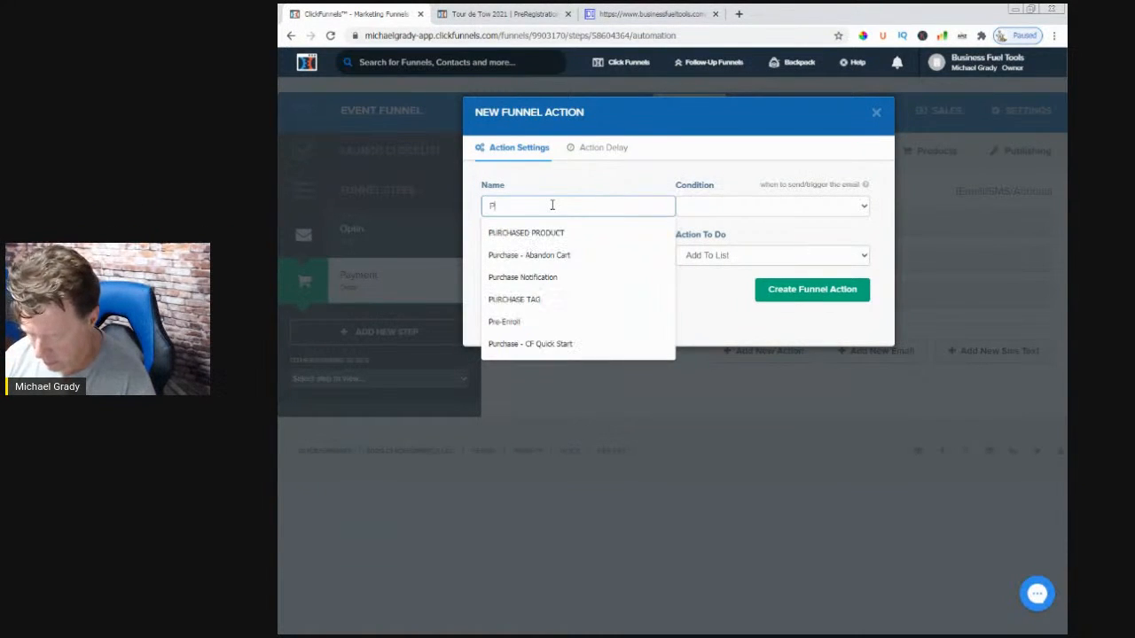
pyautogui.write('urchase')
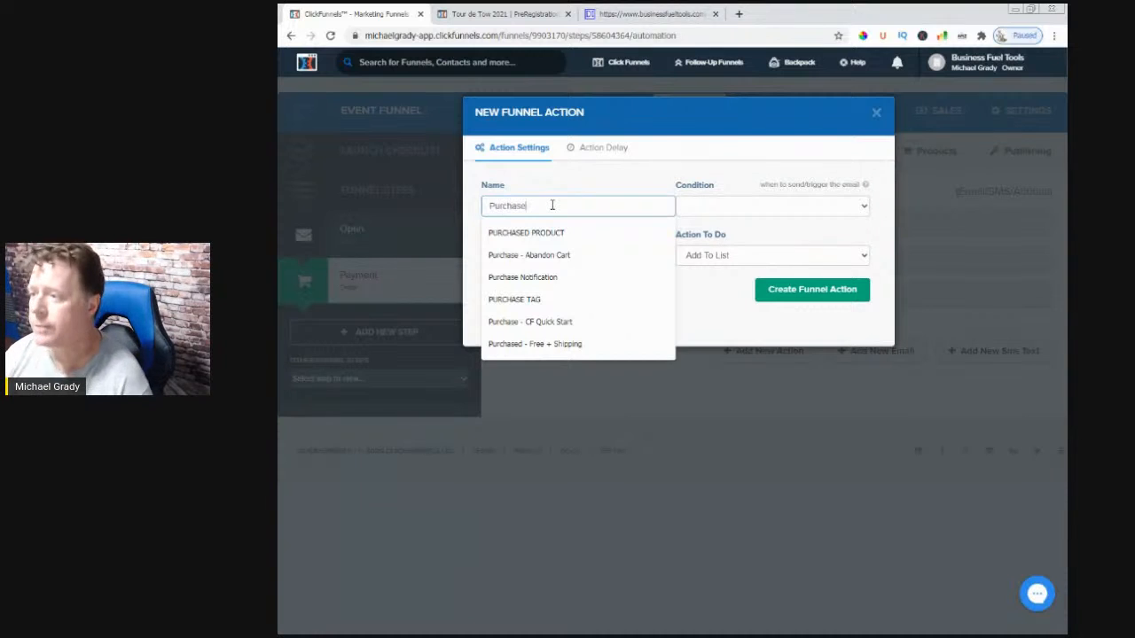
pyautogui.click(551, 233)
pyautogui.click(703, 205)
pyautogui.click(697, 229)
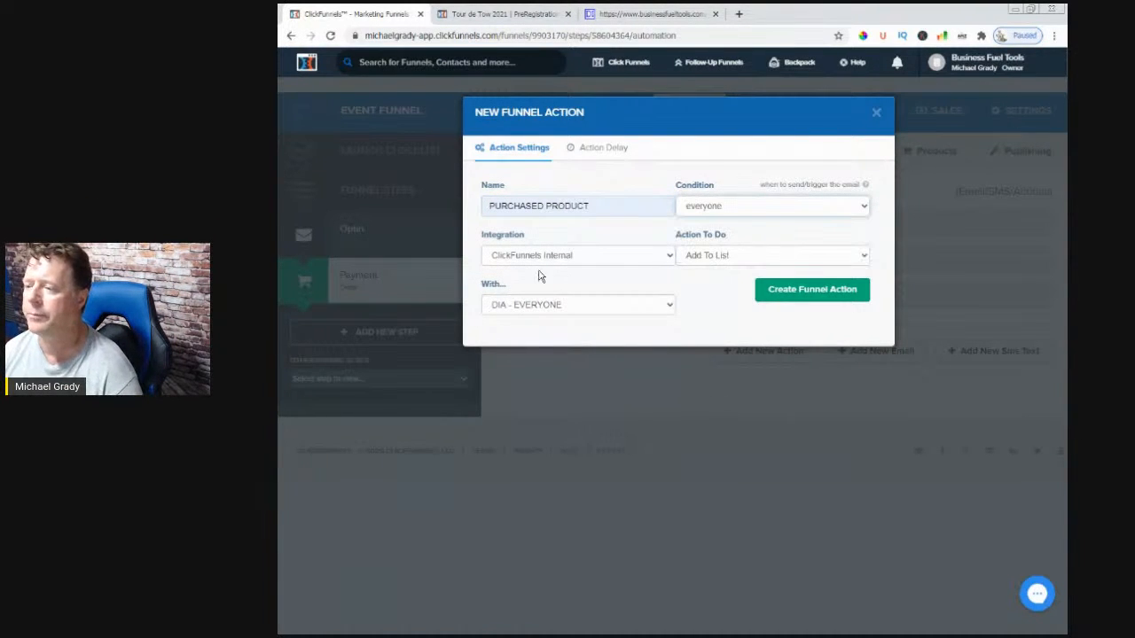
pyautogui.click(720, 257)
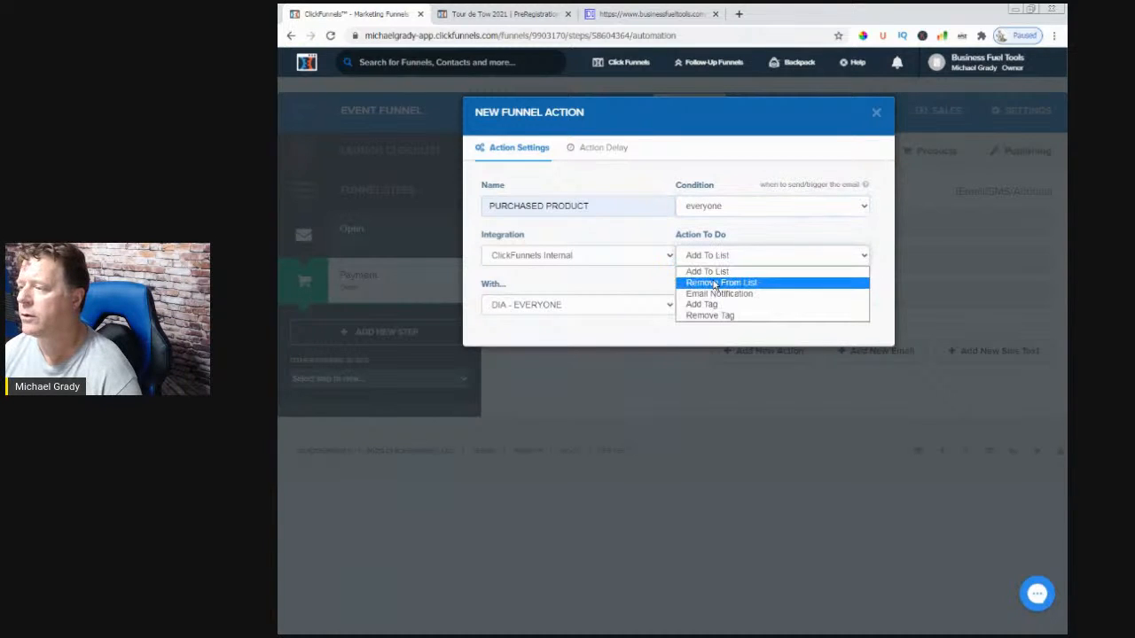
pyautogui.click(719, 293)
pyautogui.click(522, 312)
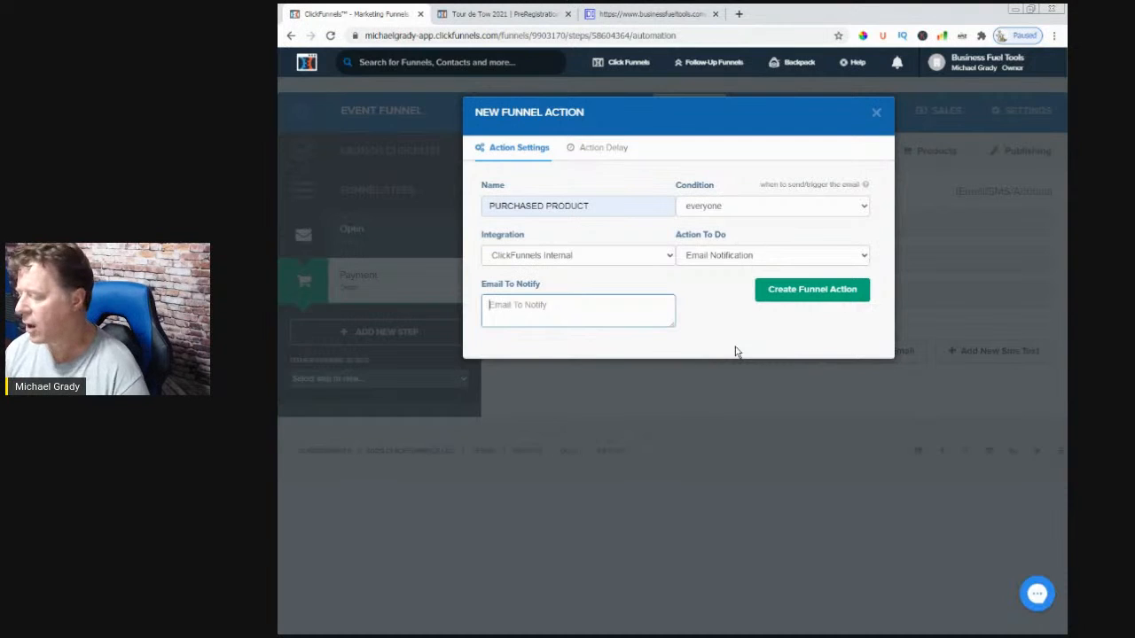
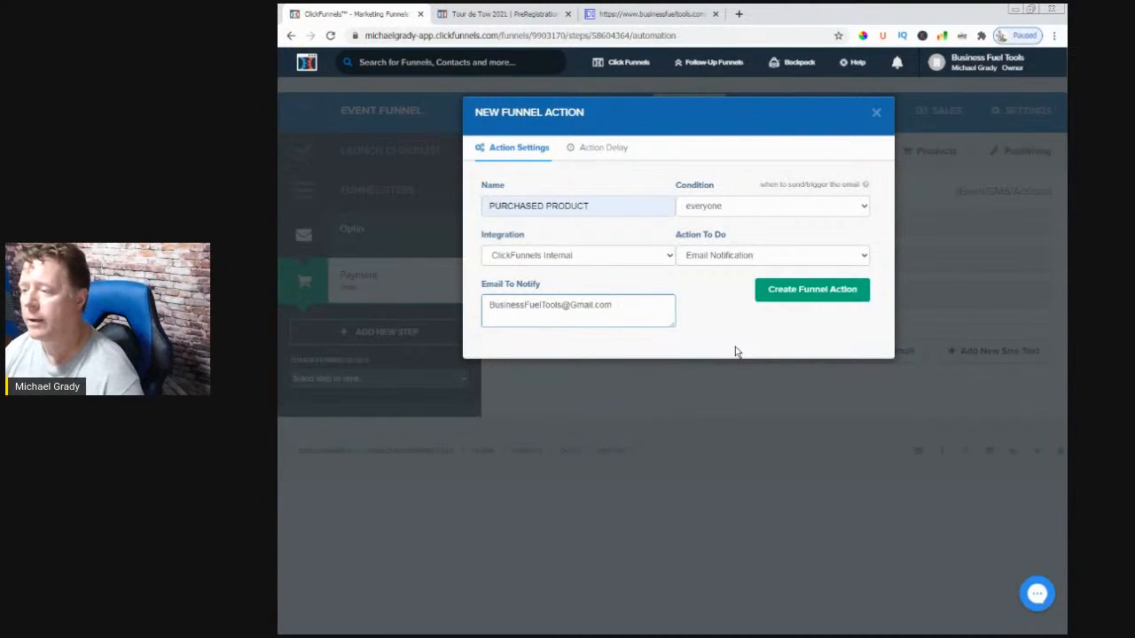
pyautogui.click(787, 302)
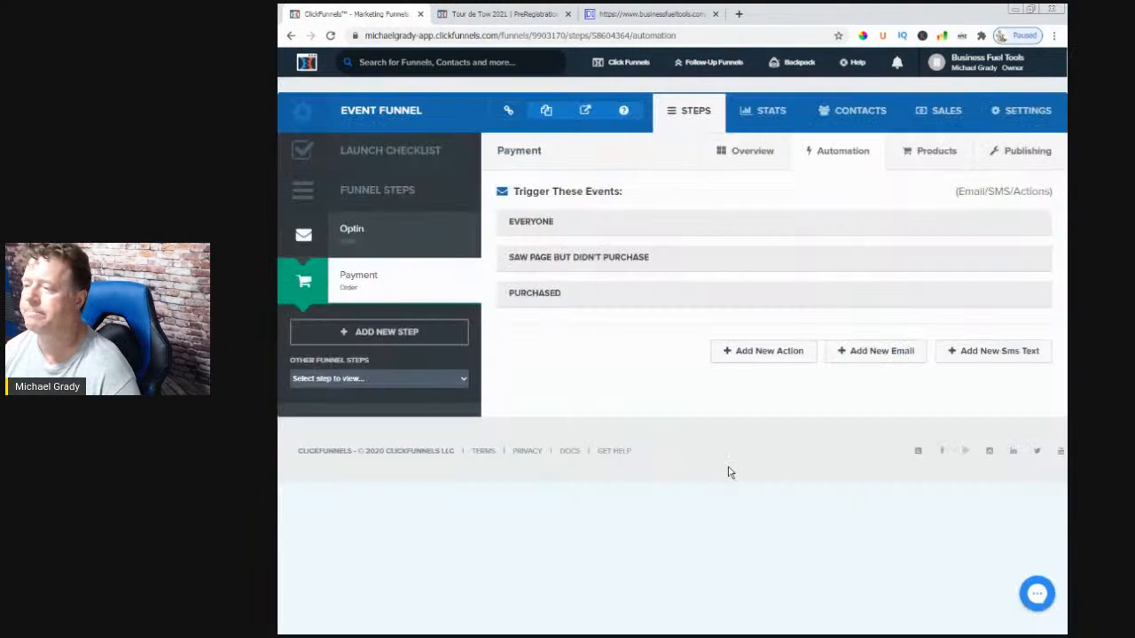
# - Change PURCHASED PRODUCT's condition to purchased, reload to confirm, and start another action
pyautogui.click(329, 36)
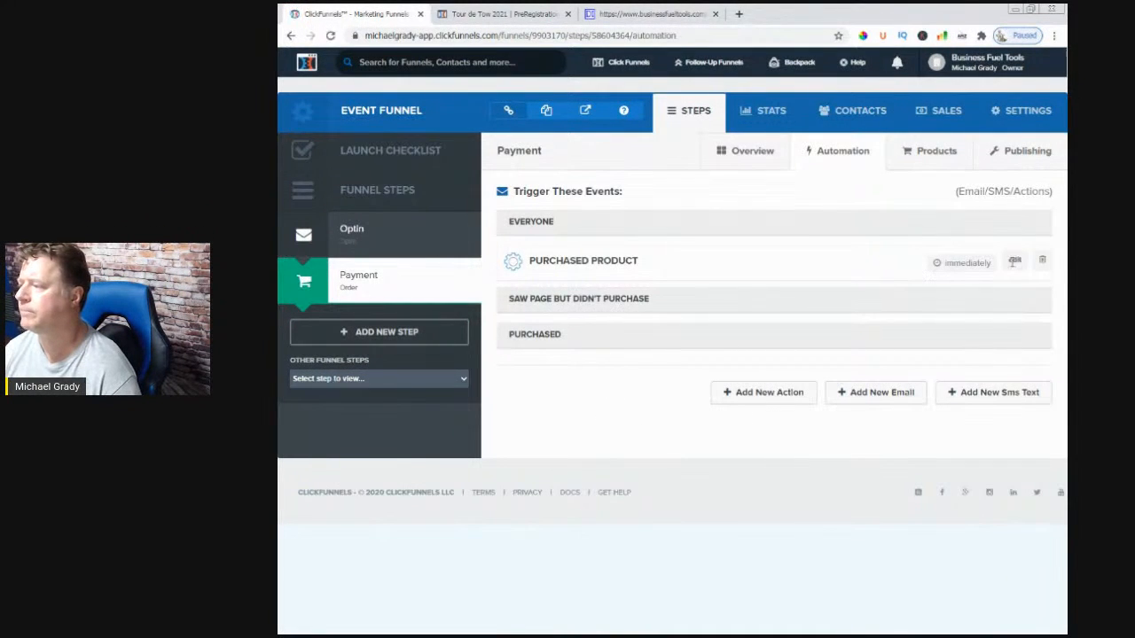
pyautogui.click(1014, 260)
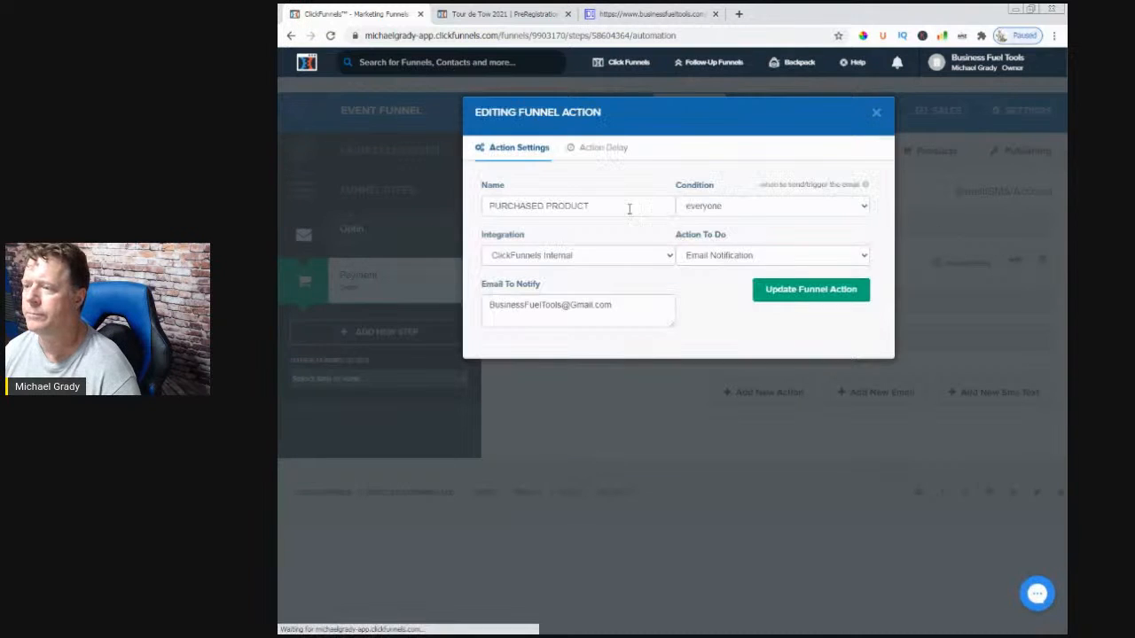
pyautogui.click(695, 211)
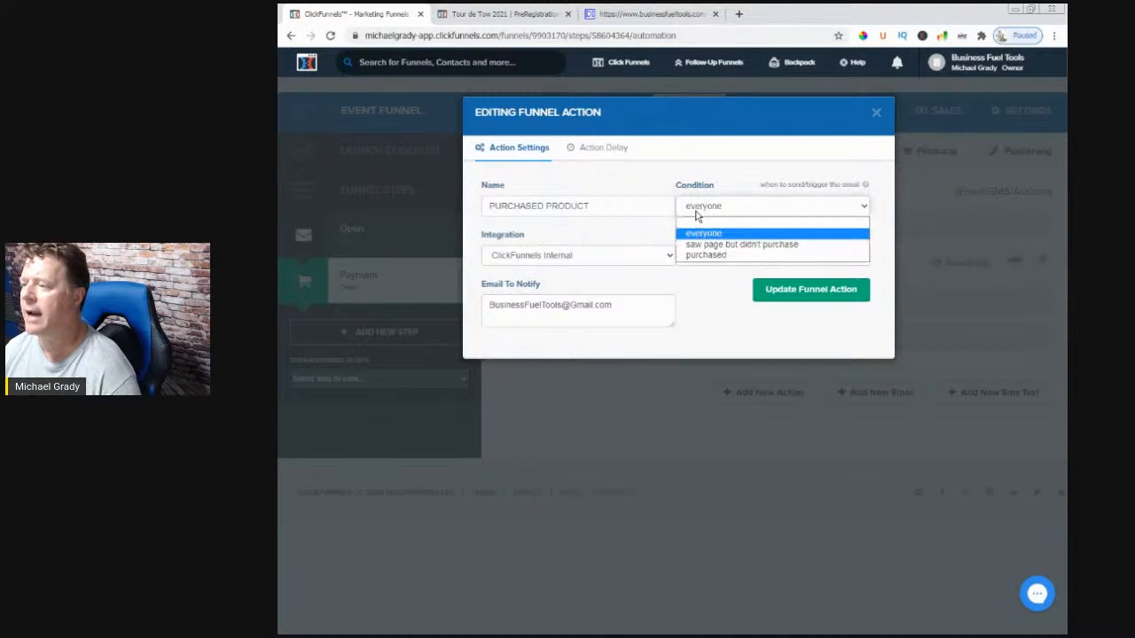
pyautogui.click(706, 255)
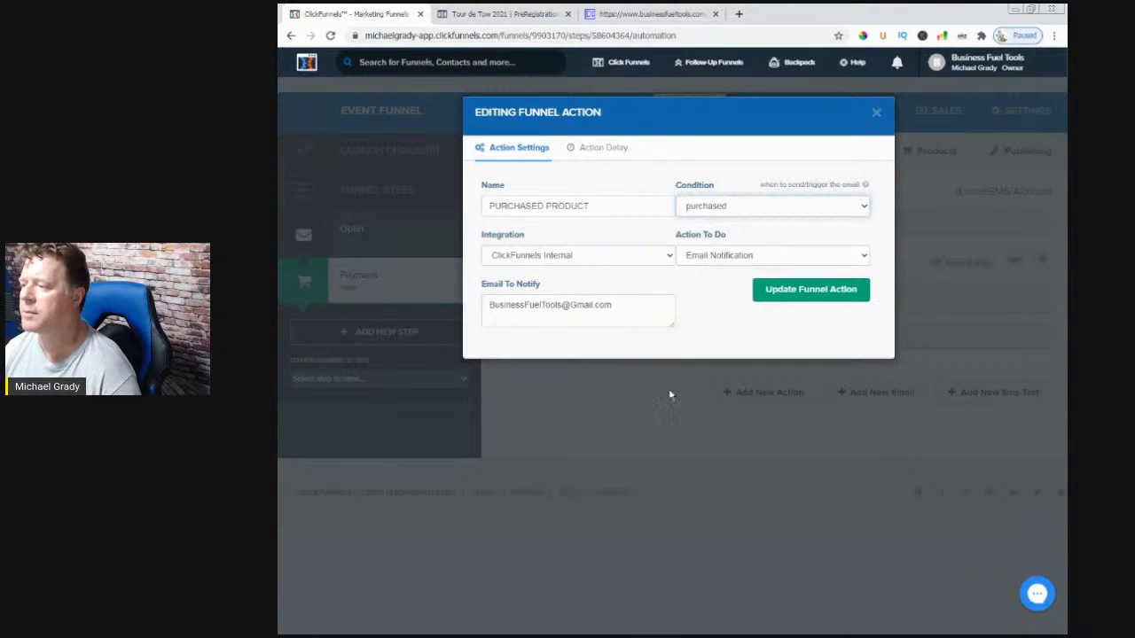
pyautogui.click(804, 299)
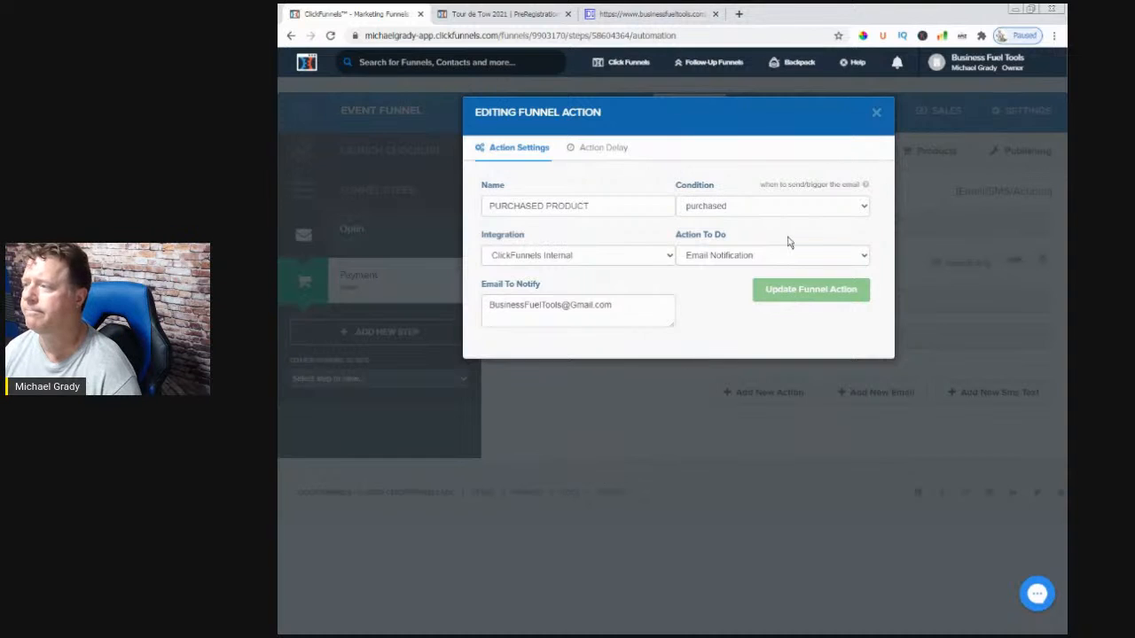
pyautogui.click(330, 35)
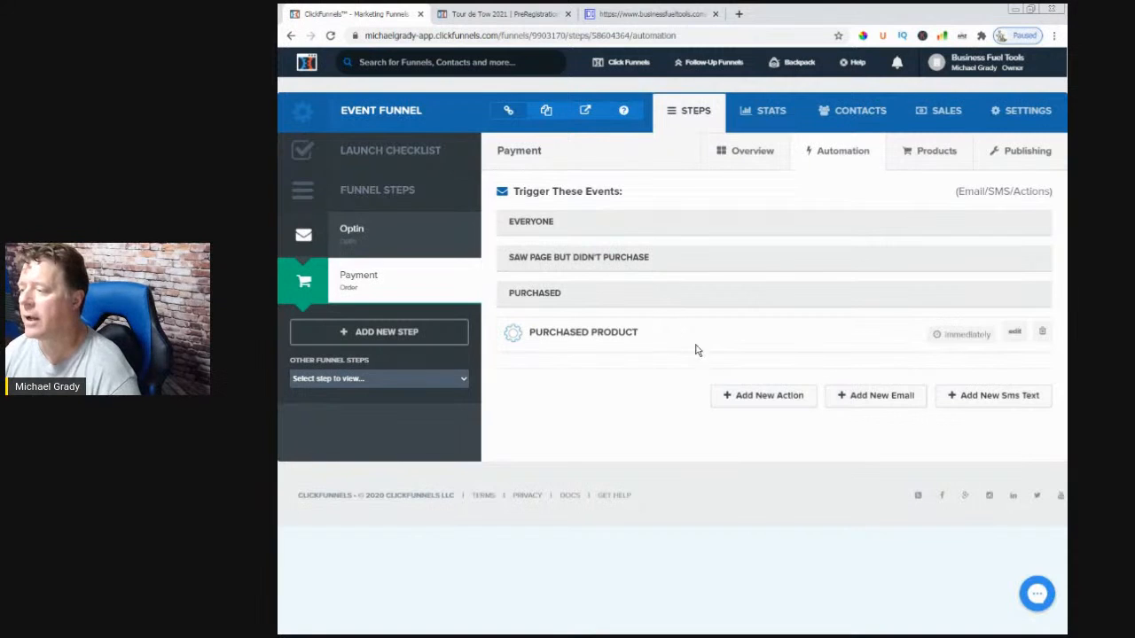
pyautogui.click(752, 394)
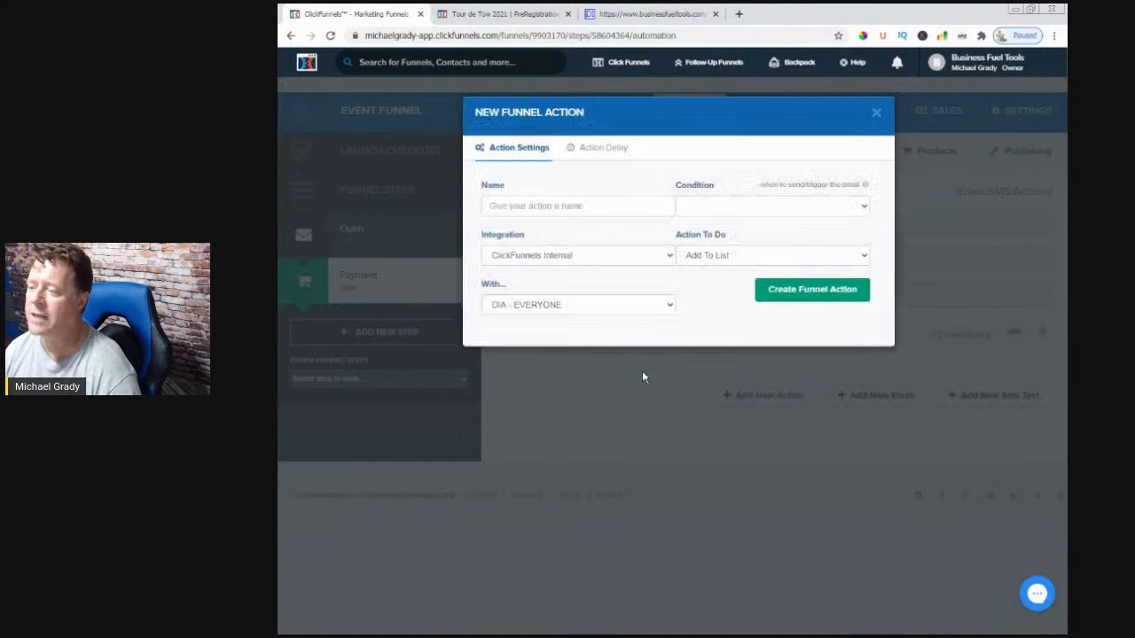
# - Create an Abandoned Purchase action adding 'saw page but didn't purchase' visitors to DIA - EVERYONE
pyautogui.click(511, 208)
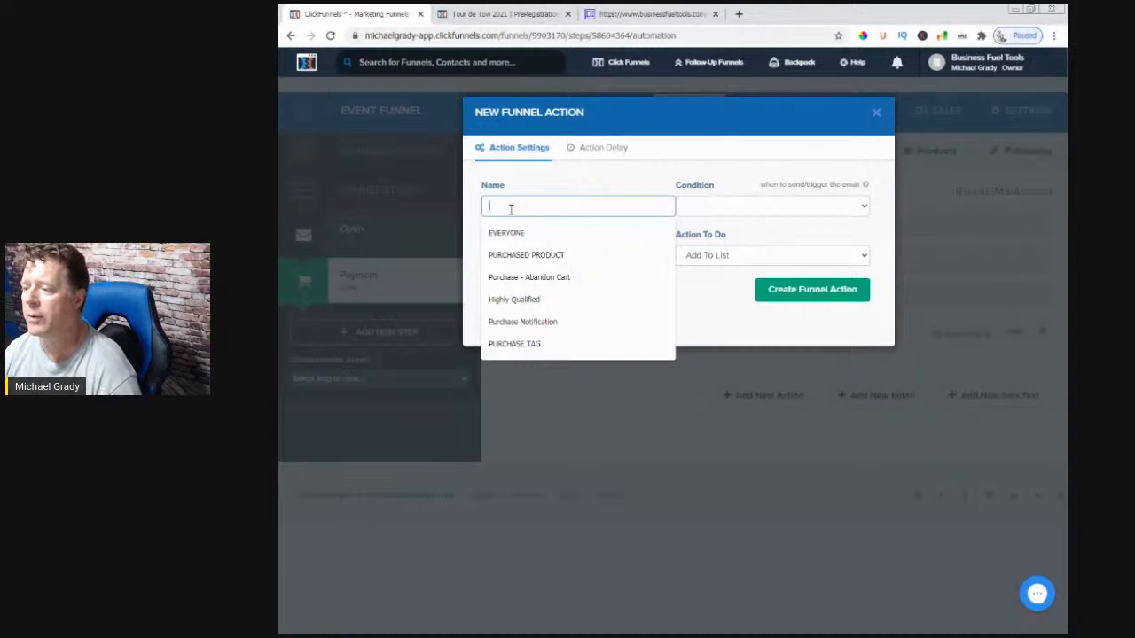
pyautogui.write('Abandone')
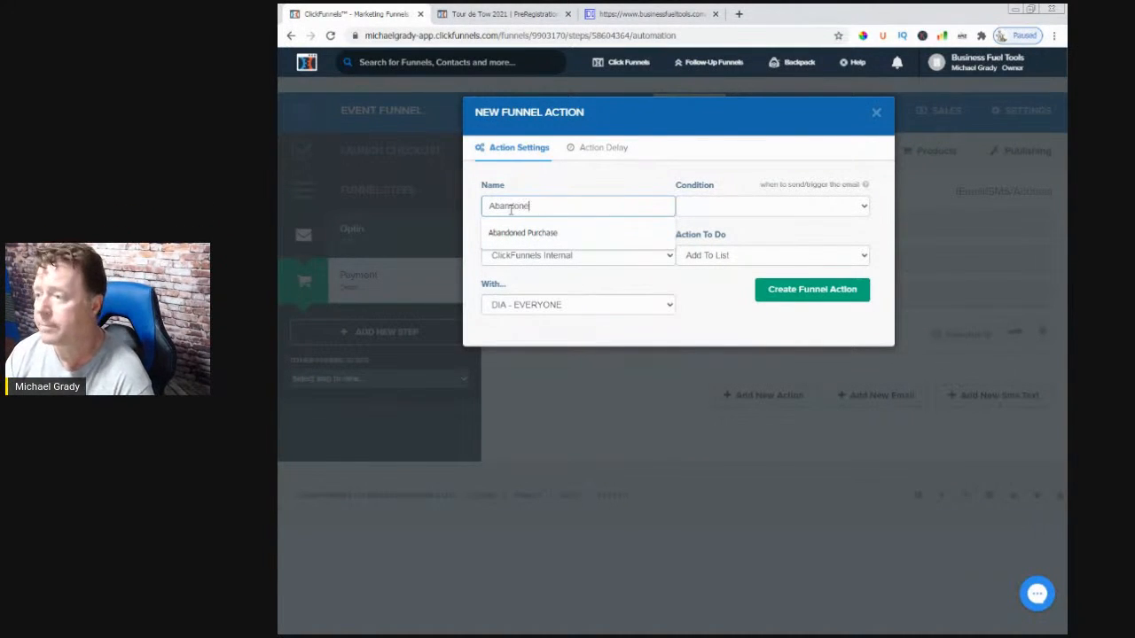
pyautogui.write('d Purchase')
pyautogui.click(523, 232)
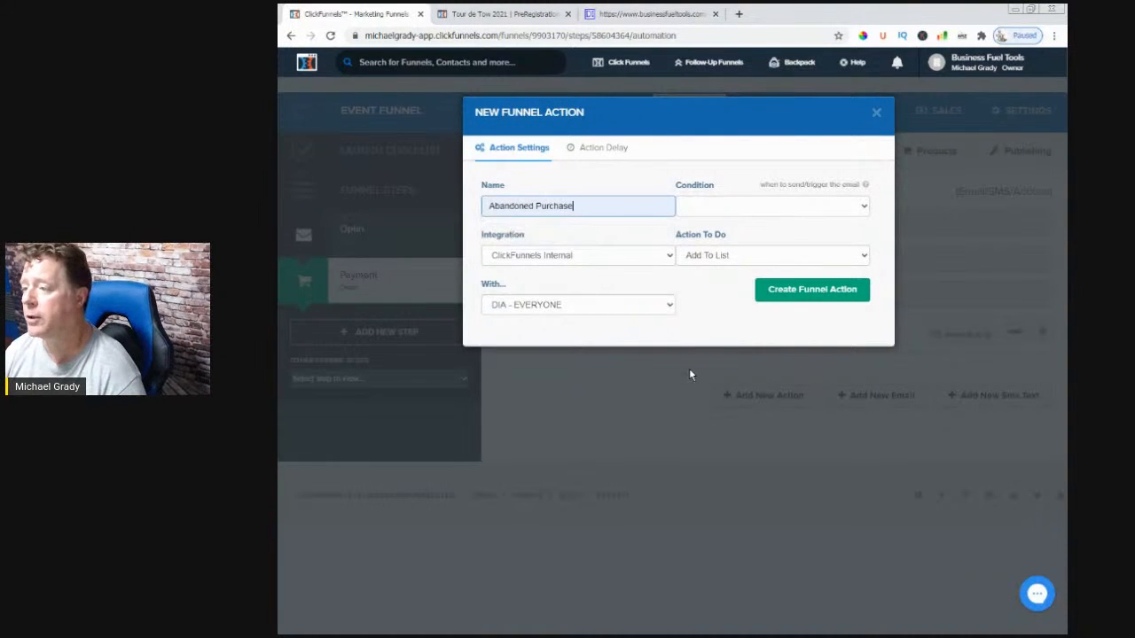
pyautogui.click(707, 211)
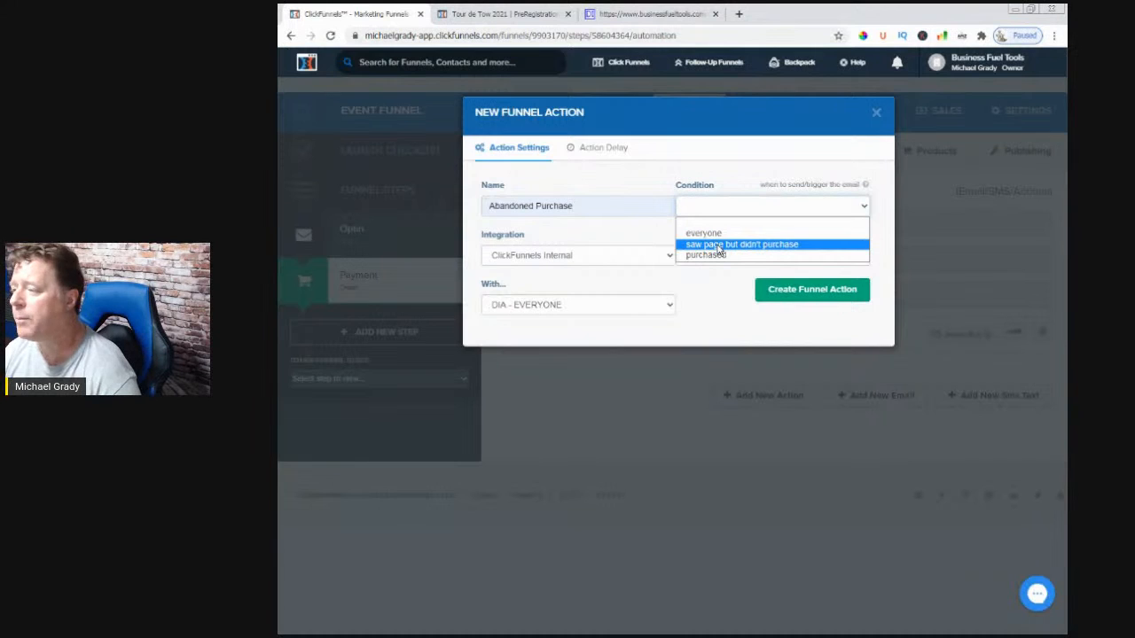
pyautogui.click(718, 245)
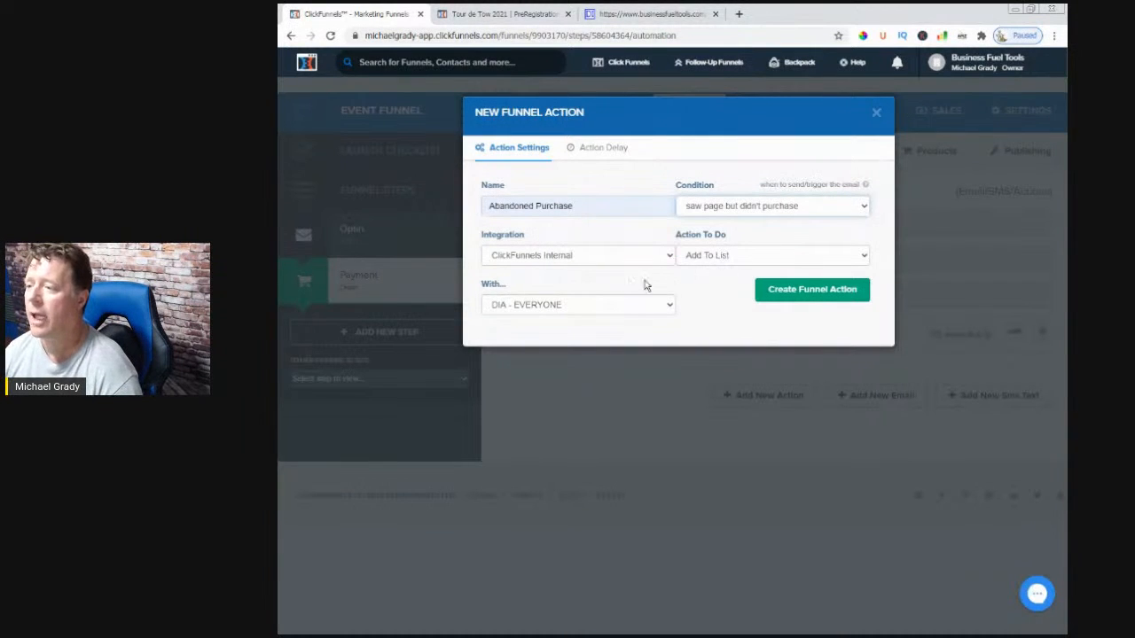
pyautogui.click(725, 257)
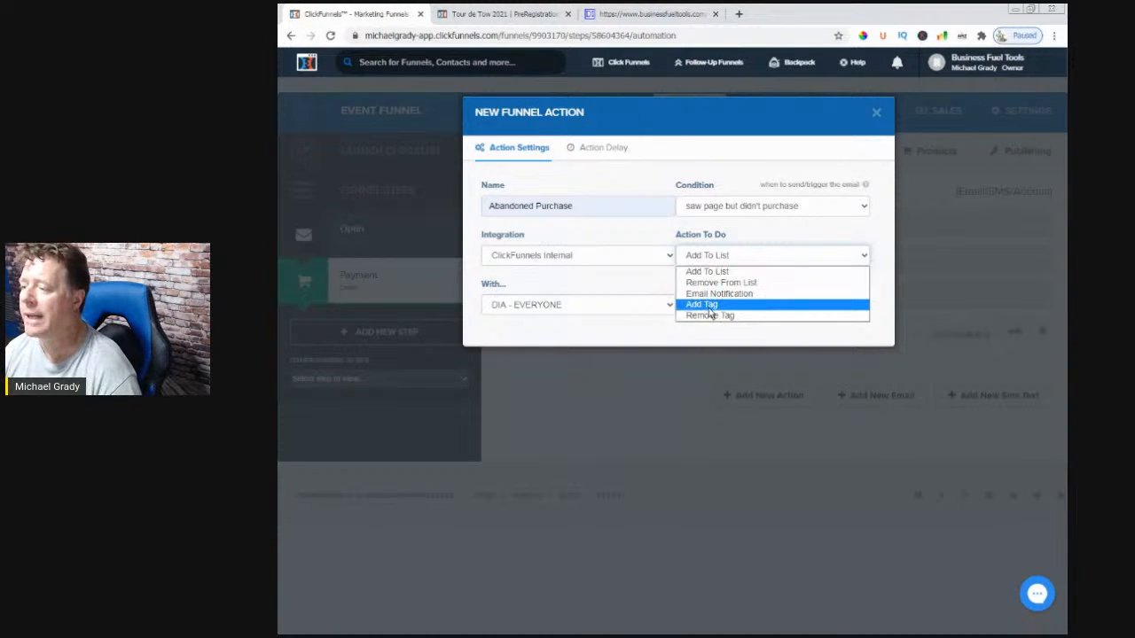
pyautogui.click(715, 273)
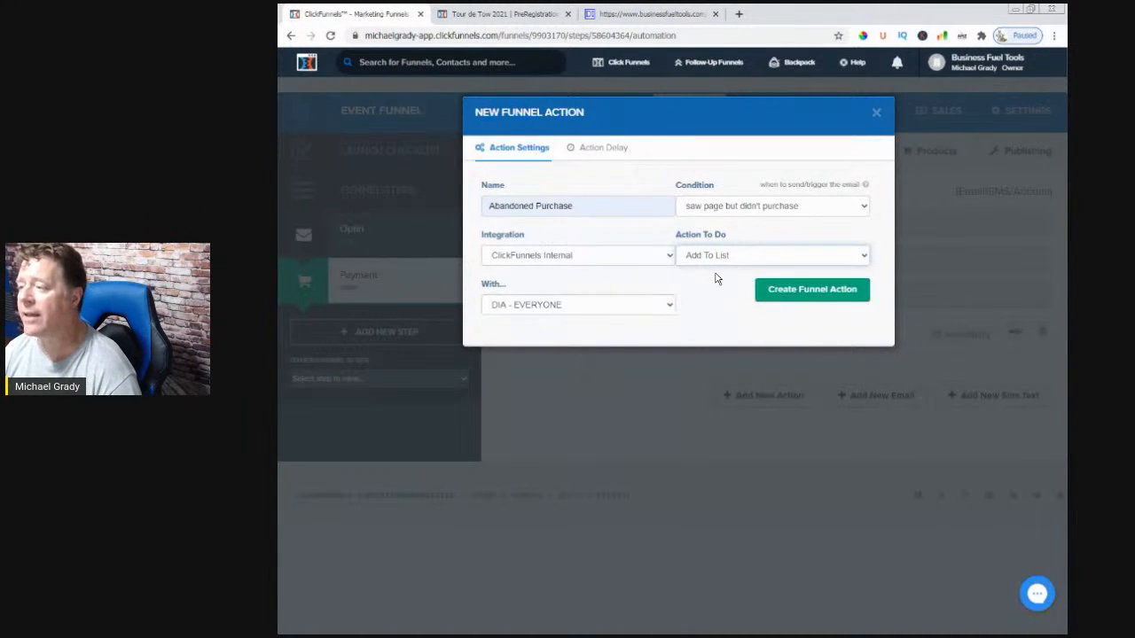
pyautogui.click(542, 306)
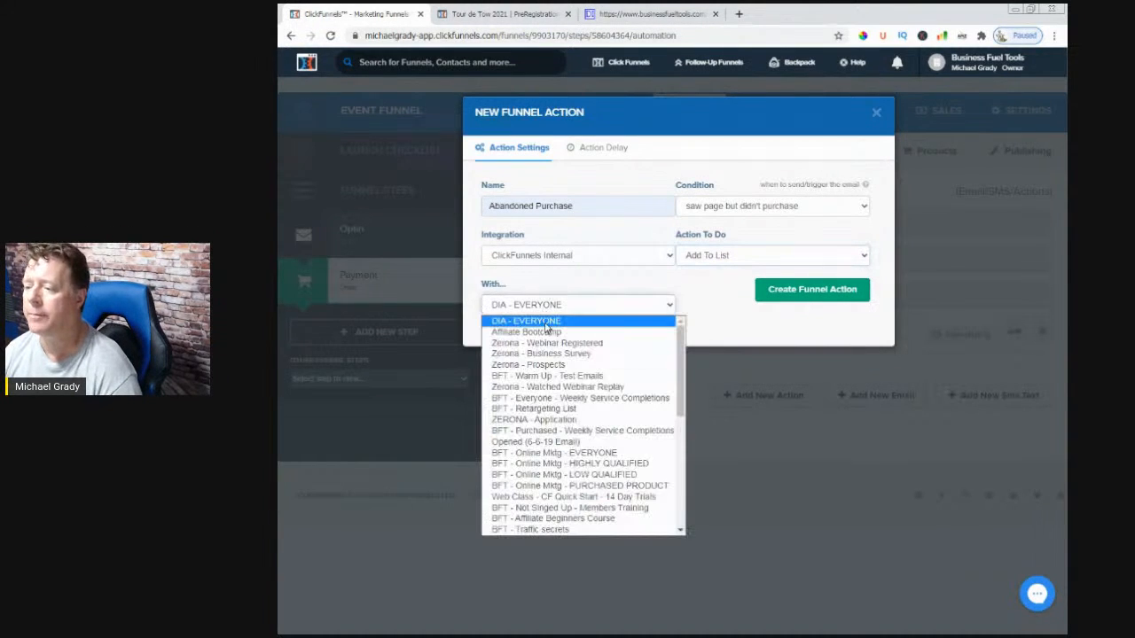
pyautogui.scroll(-2, 651, 451)
pyautogui.scroll(-1, 652, 450)
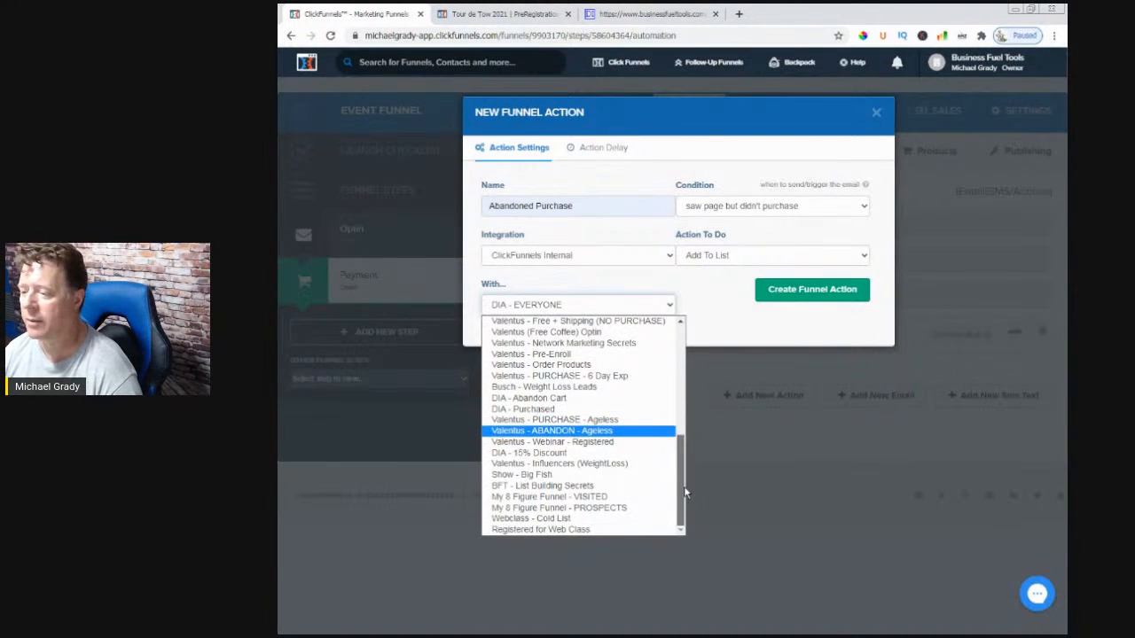
pyautogui.scroll(3, 556, 532)
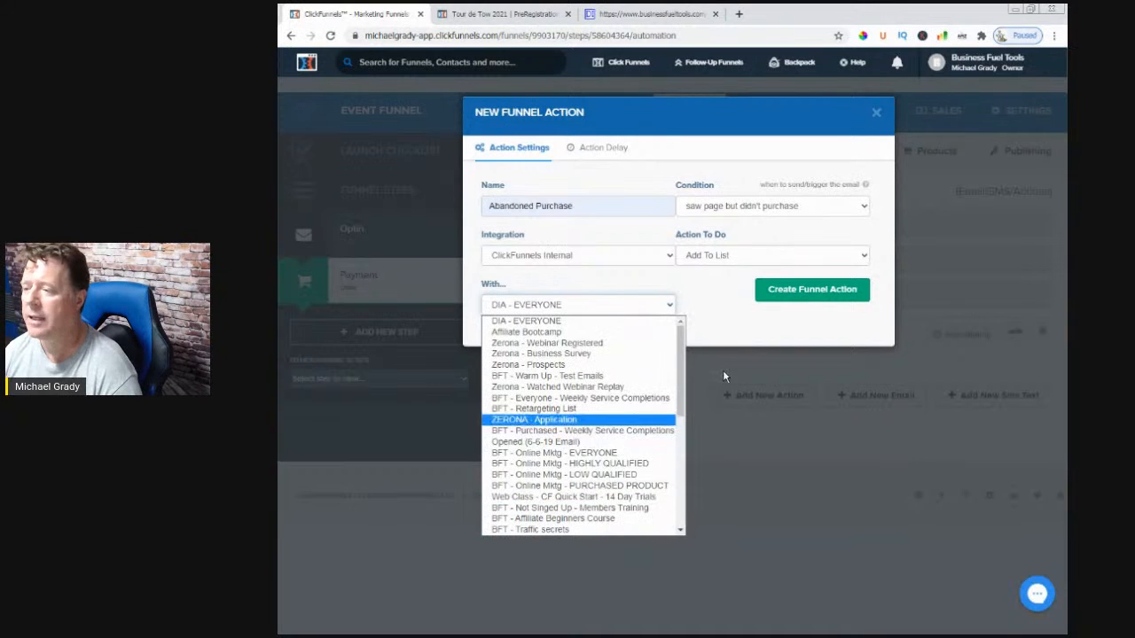
pyautogui.click(720, 336)
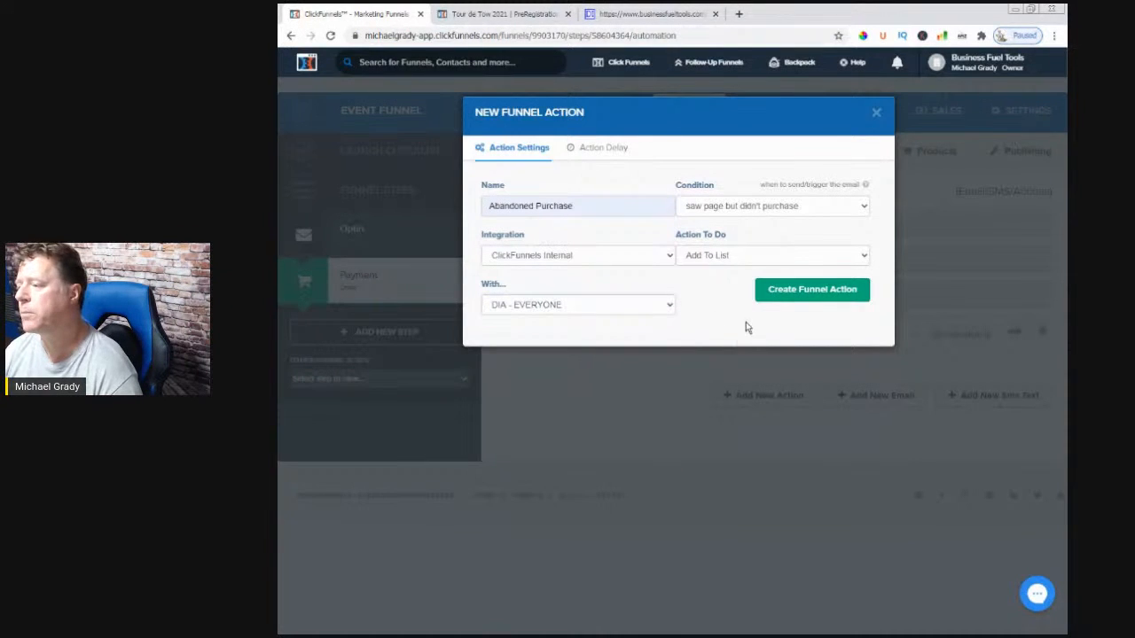
pyautogui.click(784, 293)
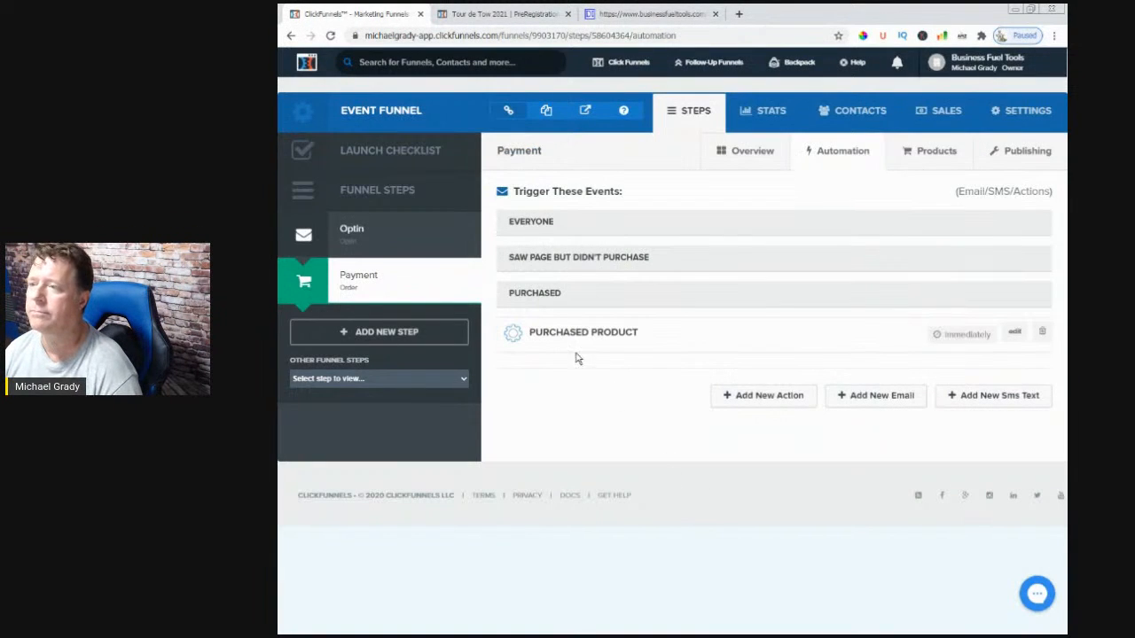
# - Reload the automation page so Abandoned Purchase appears under Saw Page But Didn't Purchase
pyautogui.click(332, 36)
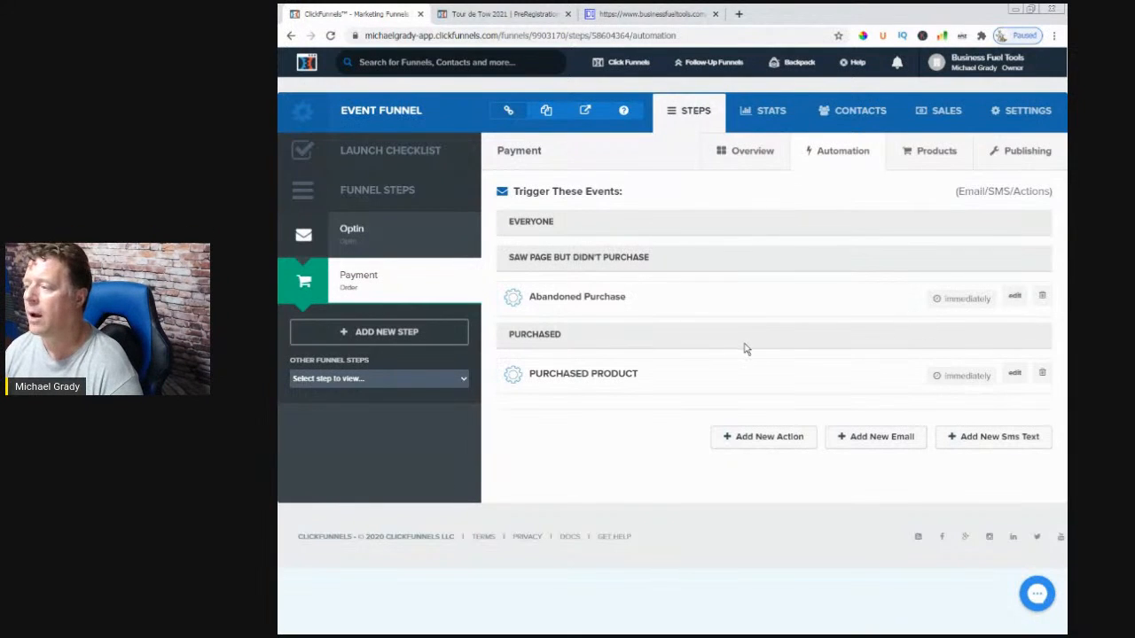
# - Create another Abandoned Purchase action tagging non-buyers with 'Interested but Didn't Purchase'
pyautogui.click(784, 448)
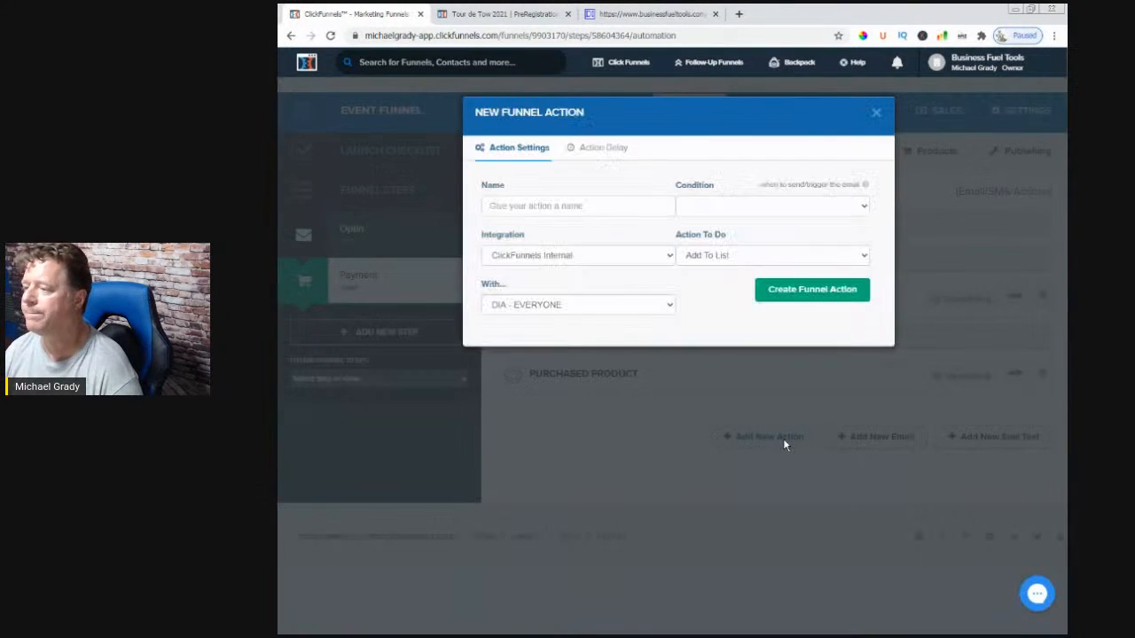
pyautogui.click(579, 207)
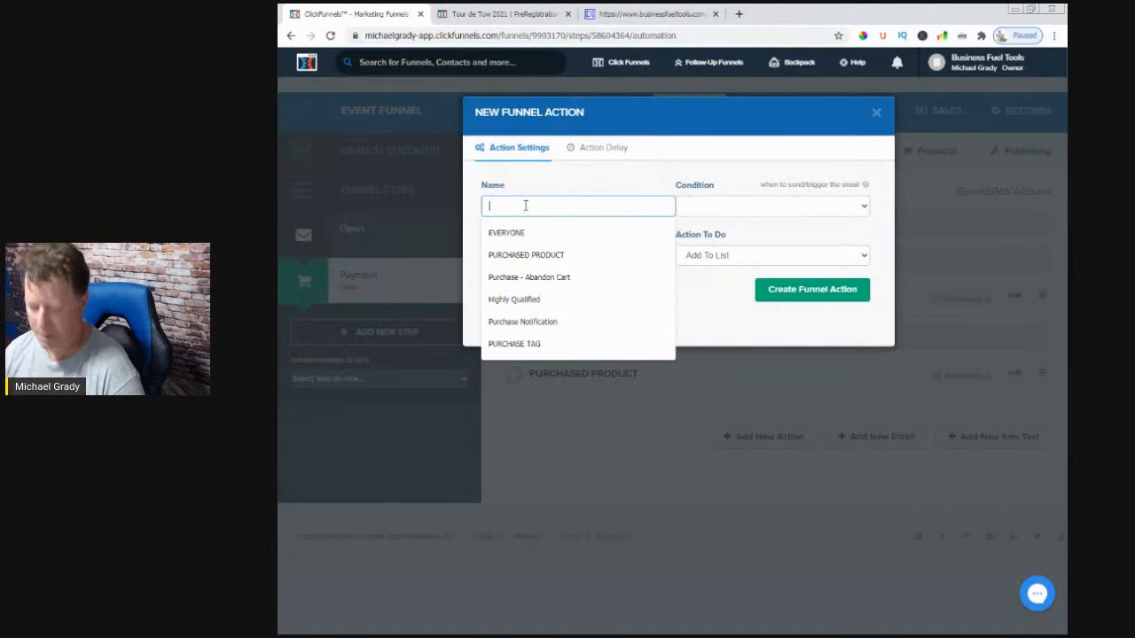
pyautogui.write('ab')
pyautogui.click(524, 233)
pyautogui.click(691, 213)
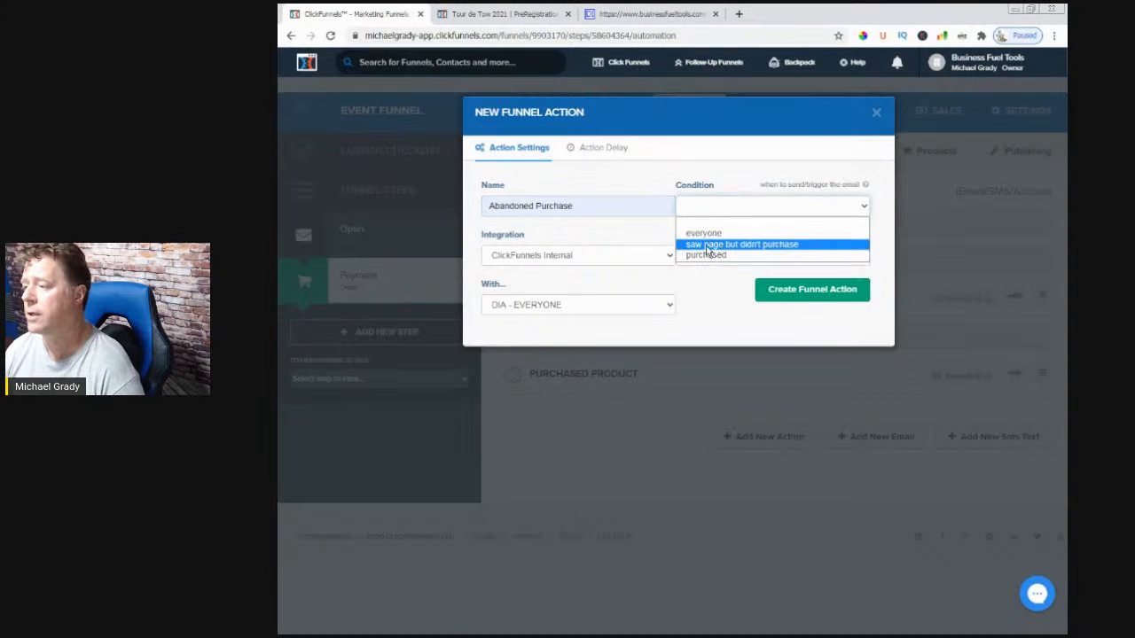
pyautogui.click(705, 247)
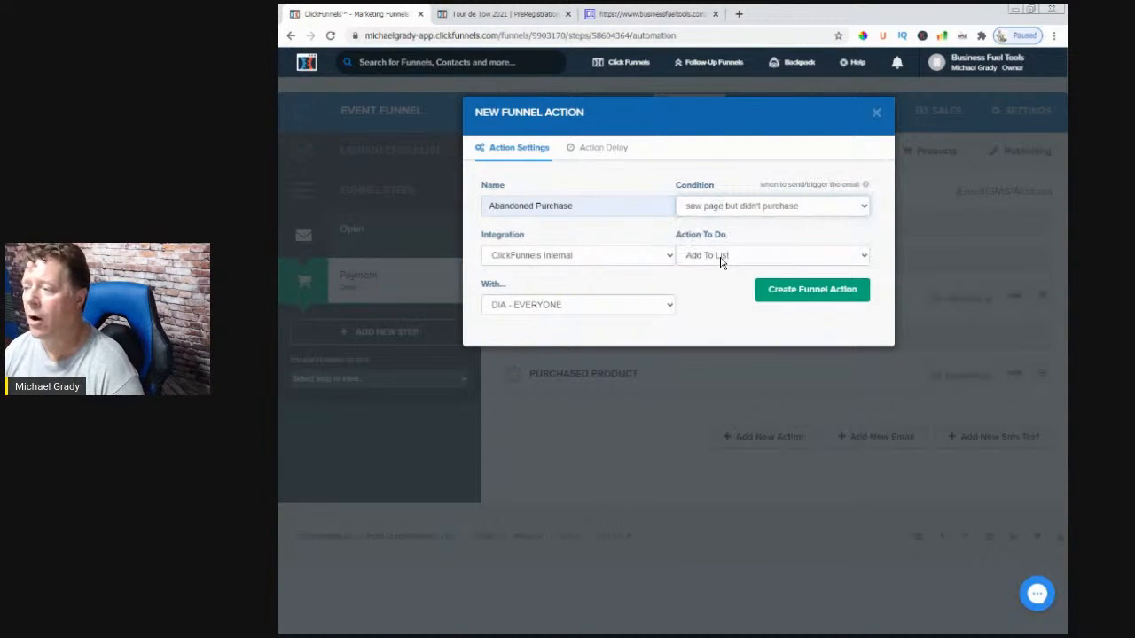
pyautogui.click(722, 257)
pyautogui.click(705, 304)
pyautogui.click(602, 305)
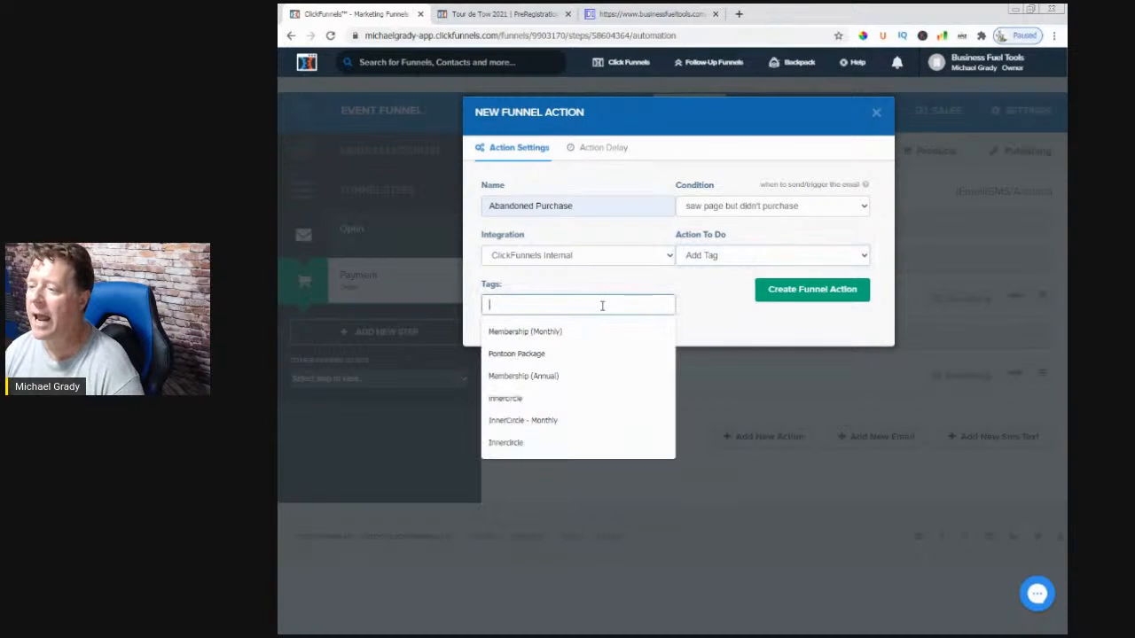
pyautogui.write('Interested')
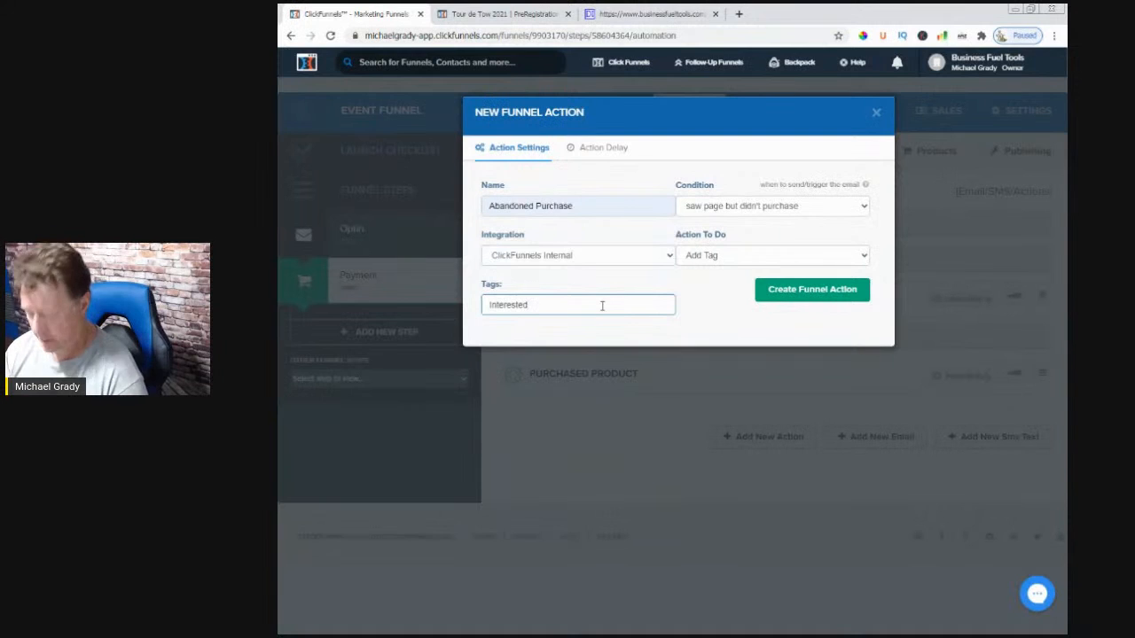
pyautogui.write(' but Didn')
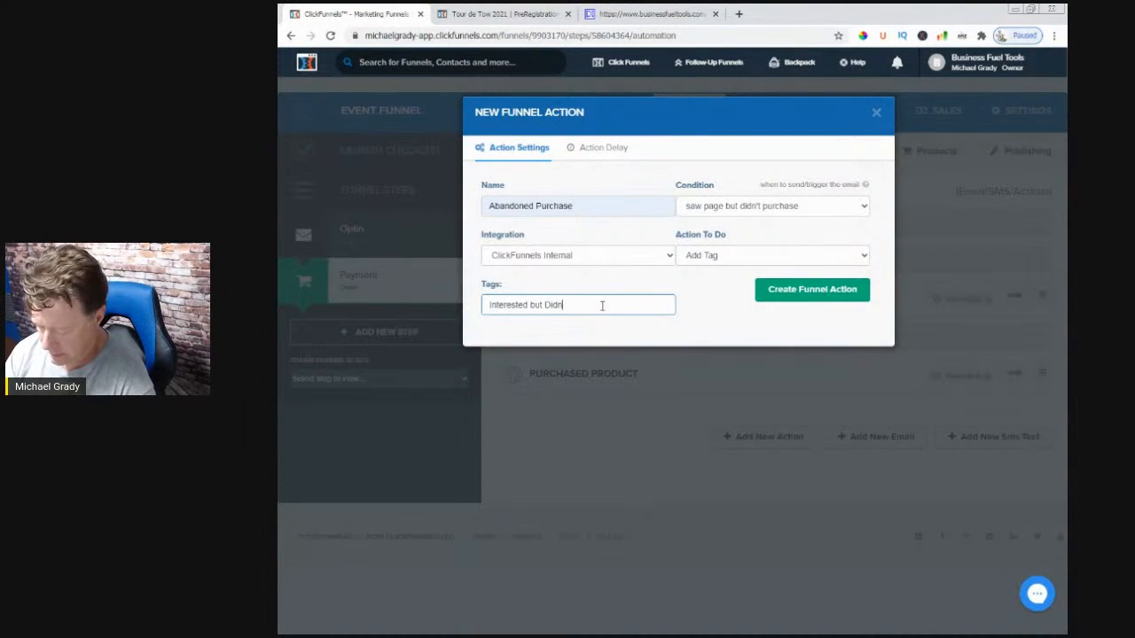
pyautogui.write("'t Purchase")
pyautogui.click(805, 300)
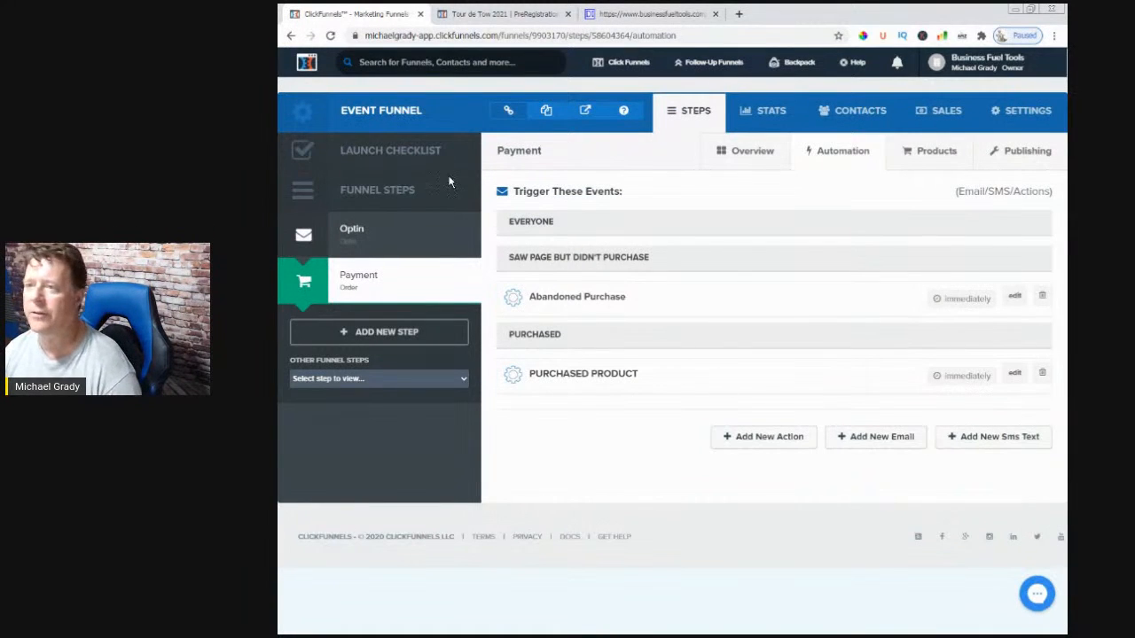
# - Reload the automation page to list both Abandoned Purchase actions under Saw Page But Didn't Purchase
pyautogui.click(329, 35)
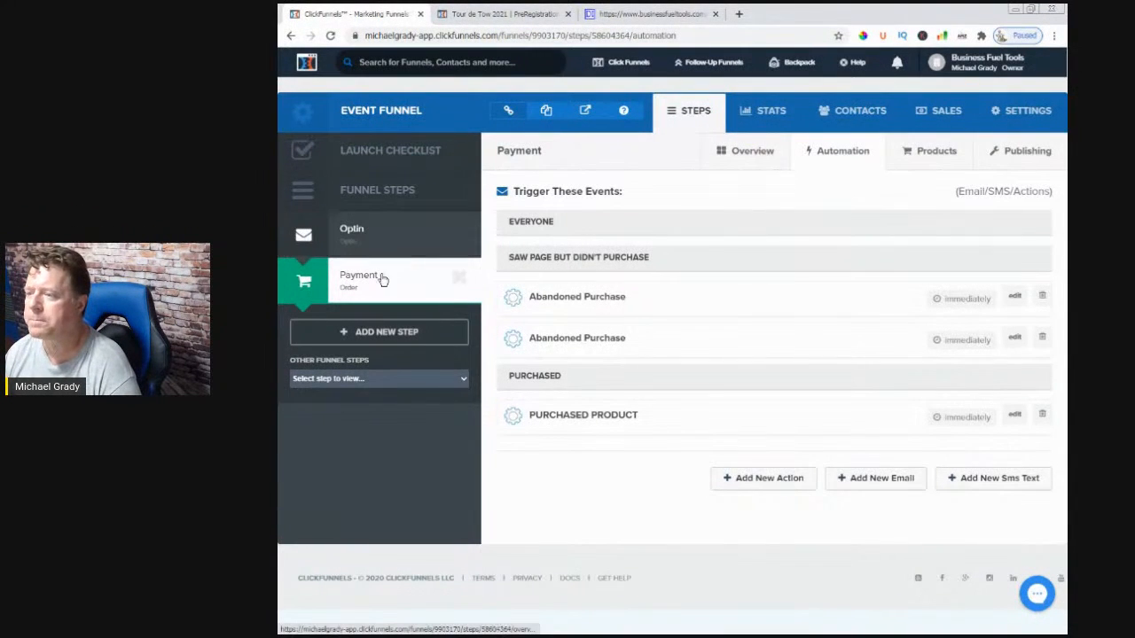
# - Select the Payment step's URL on Overview and open the Tour de Tow 2021 order page in the editor
pyautogui.click(749, 155)
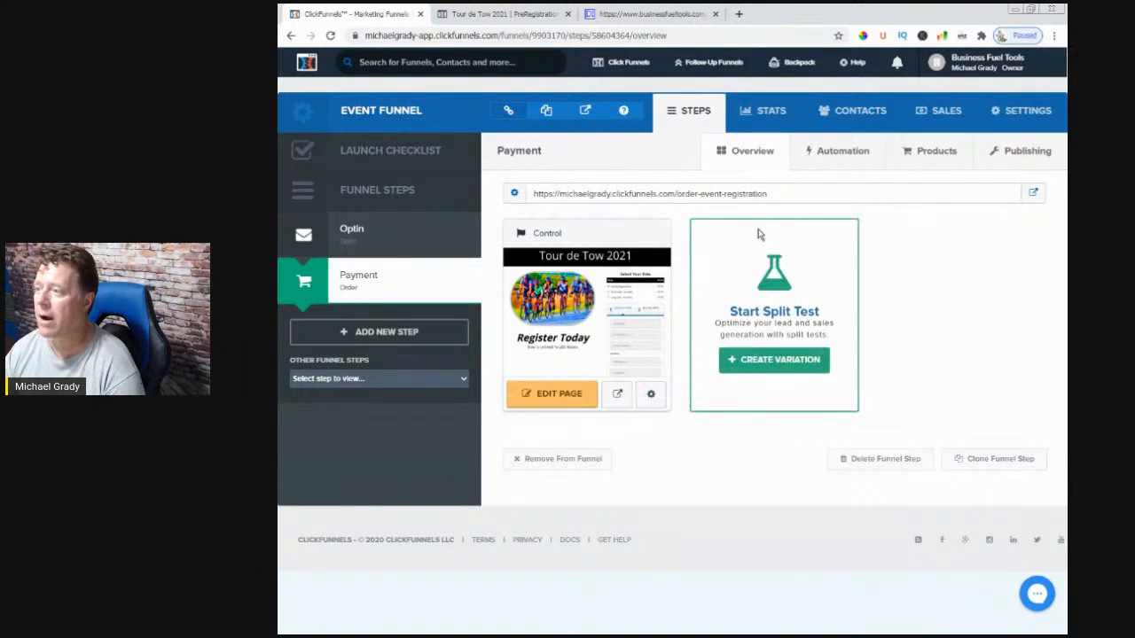
pyautogui.moveTo(767, 195); pyautogui.dragTo(525, 200)
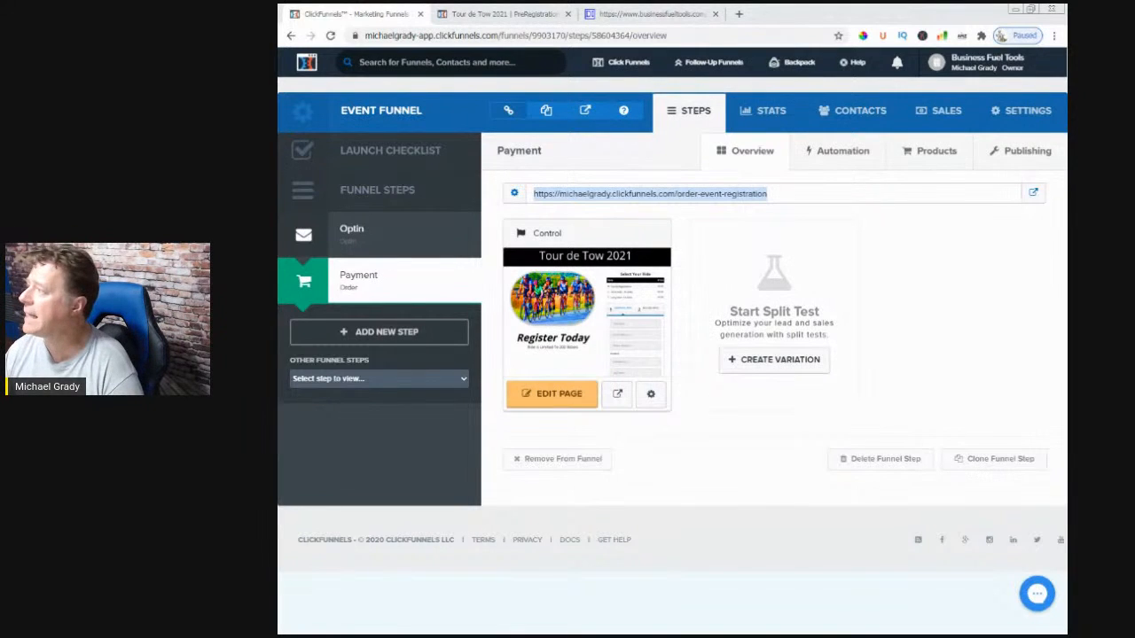
pyautogui.click(546, 392)
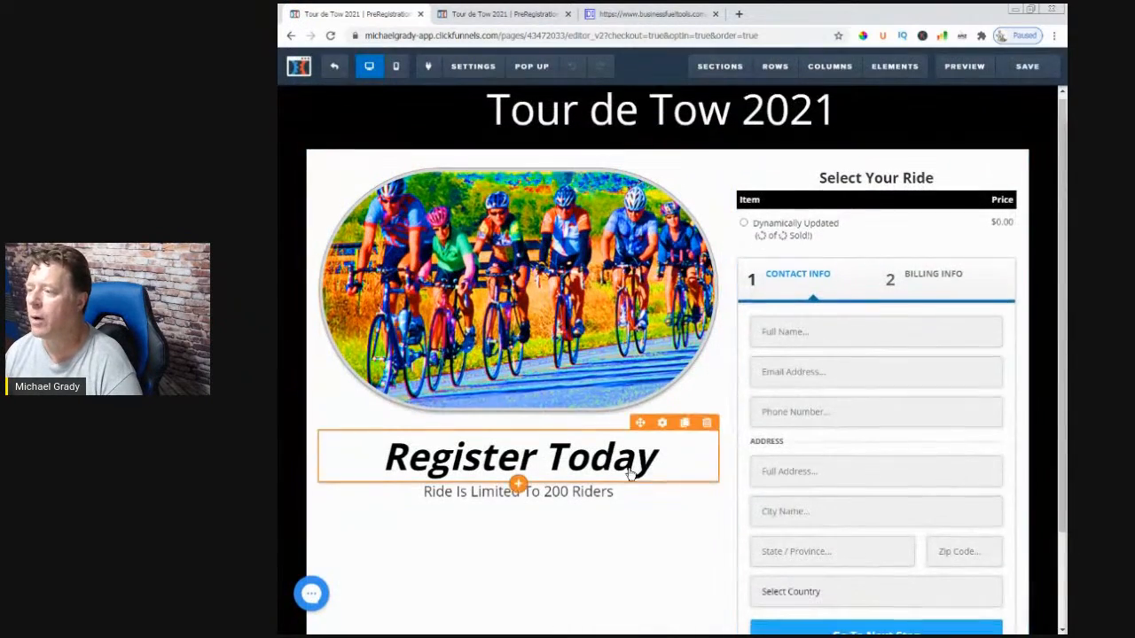
# - Bring PowerPoint's Tonight's Agenda webinar slide over the ClickFunnels editor
pyautogui.scroll(-3, 646, 488)
pyautogui.scroll(3, 645, 491)
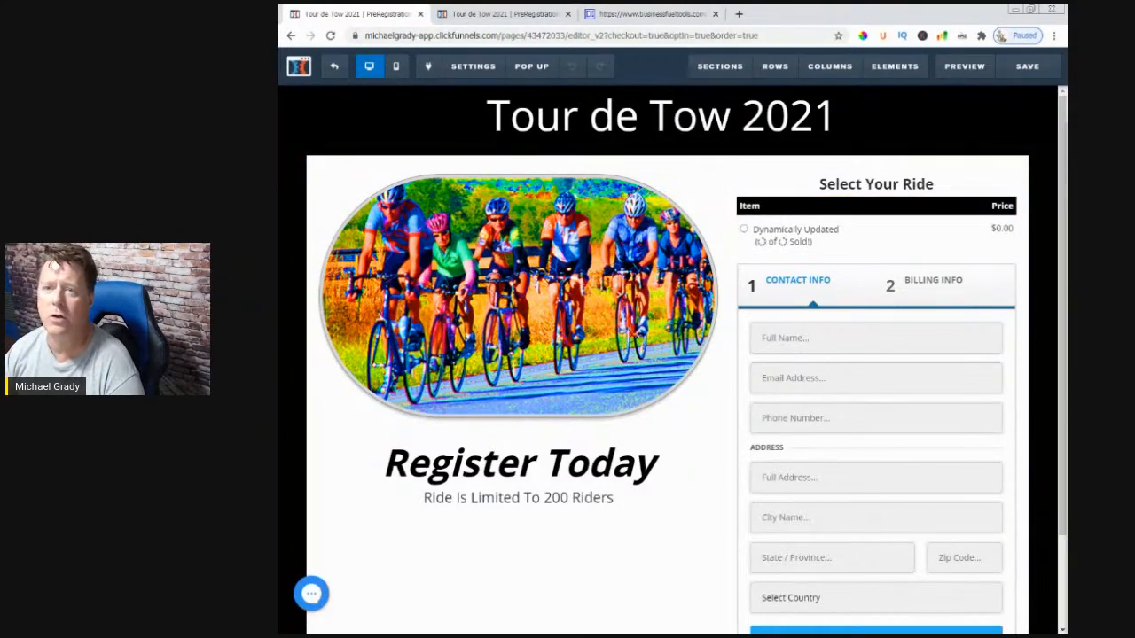
pyautogui.moveTo(278, 131); pyautogui.dragTo(746, 64)
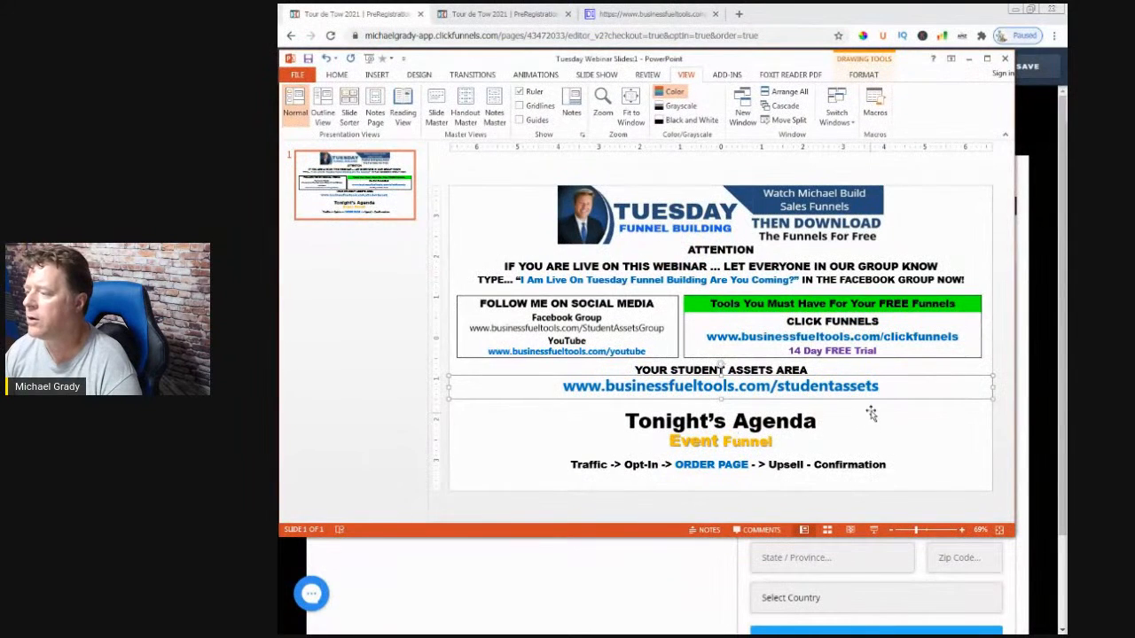
# - Nudge the student-assets link box down slightly, then return to the order page editor
pyautogui.moveTo(884, 388)
pyautogui.mouseDown()
pyautogui.moveTo(856, 387)
pyautogui.moveTo(993, 387)
pyautogui.moveTo(880, 393)
pyautogui.mouseUp()
pyautogui.click(709, 564)
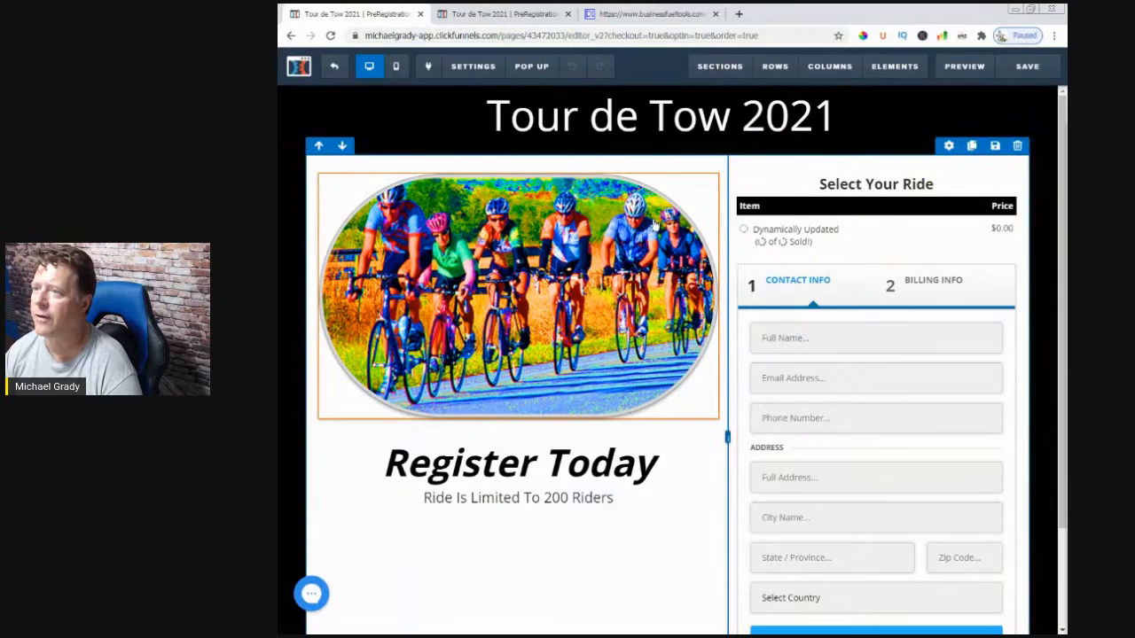
# - Bring up the businessfueltools.com student-assets page offering the Bike Event funnel under Tuesday Funnel Building Assets
pyautogui.click(501, 14)
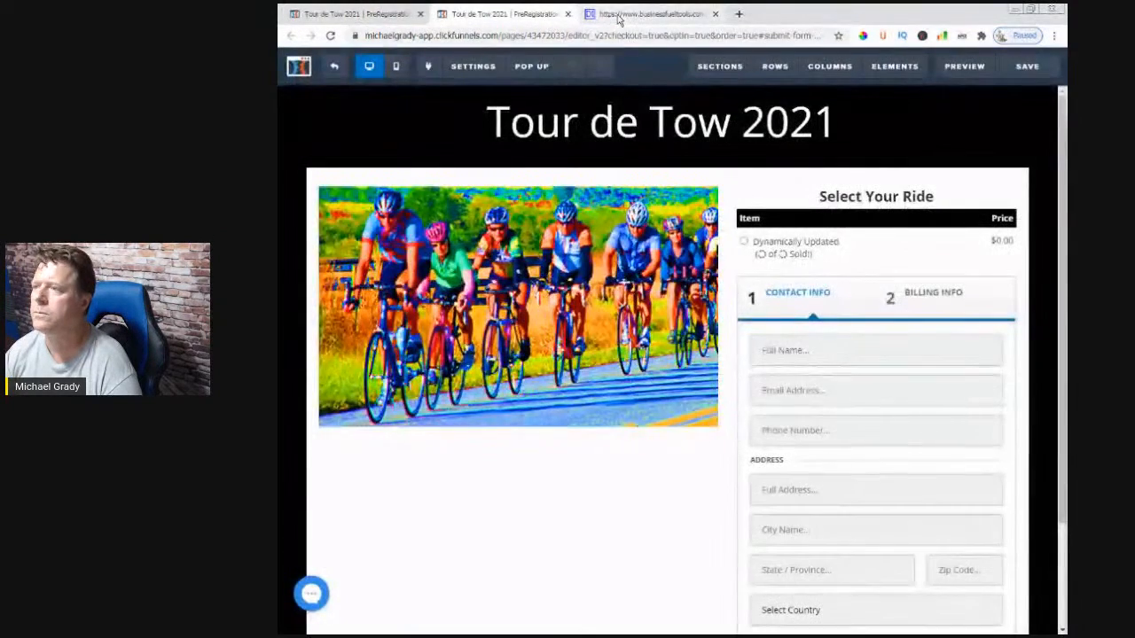
pyautogui.click(618, 15)
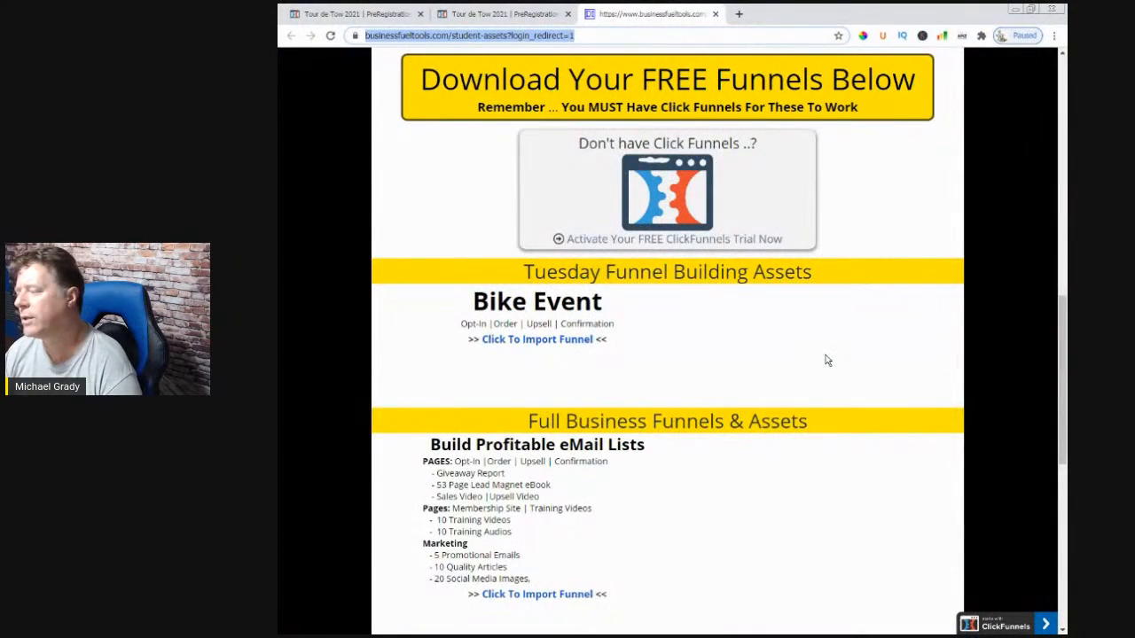
pyautogui.moveTo(1067, 60); pyautogui.dragTo(648, 64)
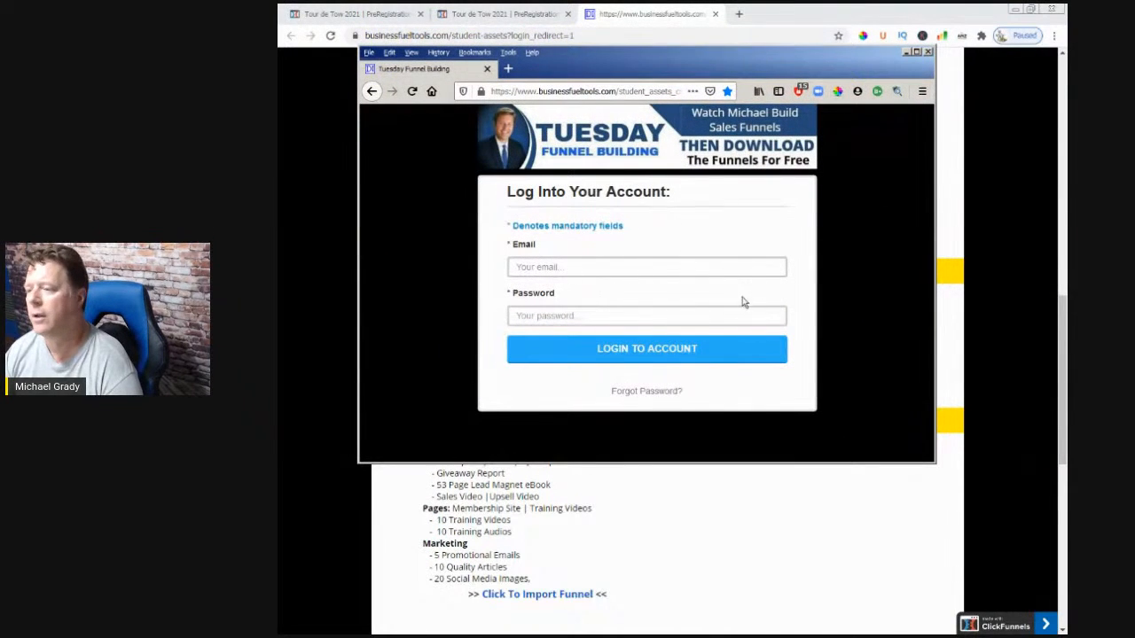
pyautogui.click(676, 39)
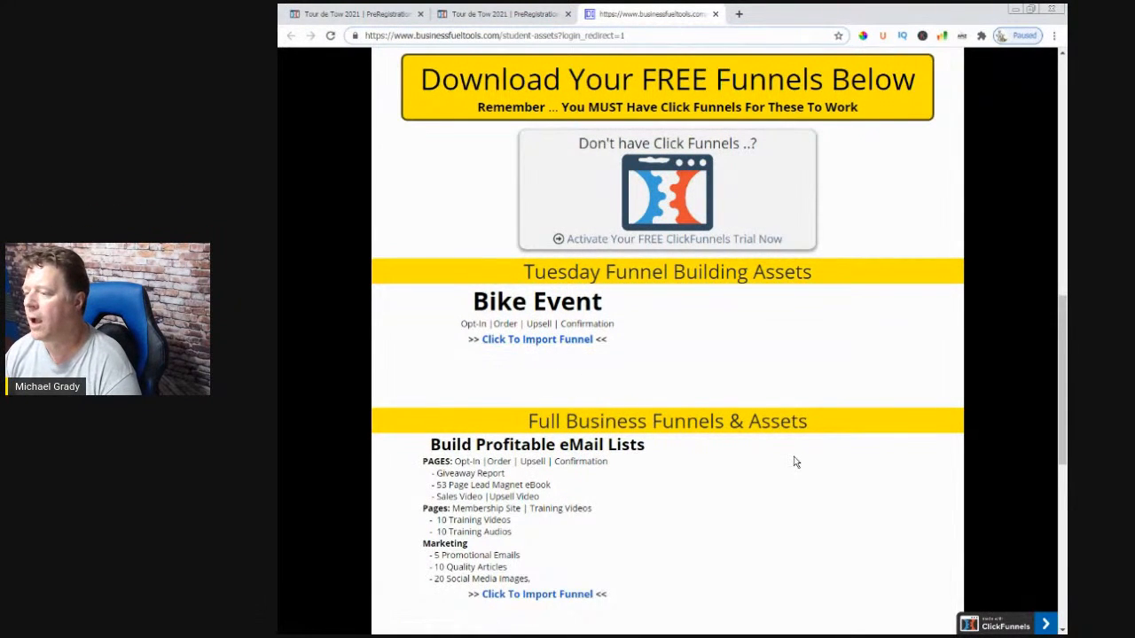
pyautogui.scroll(-3, 793, 461)
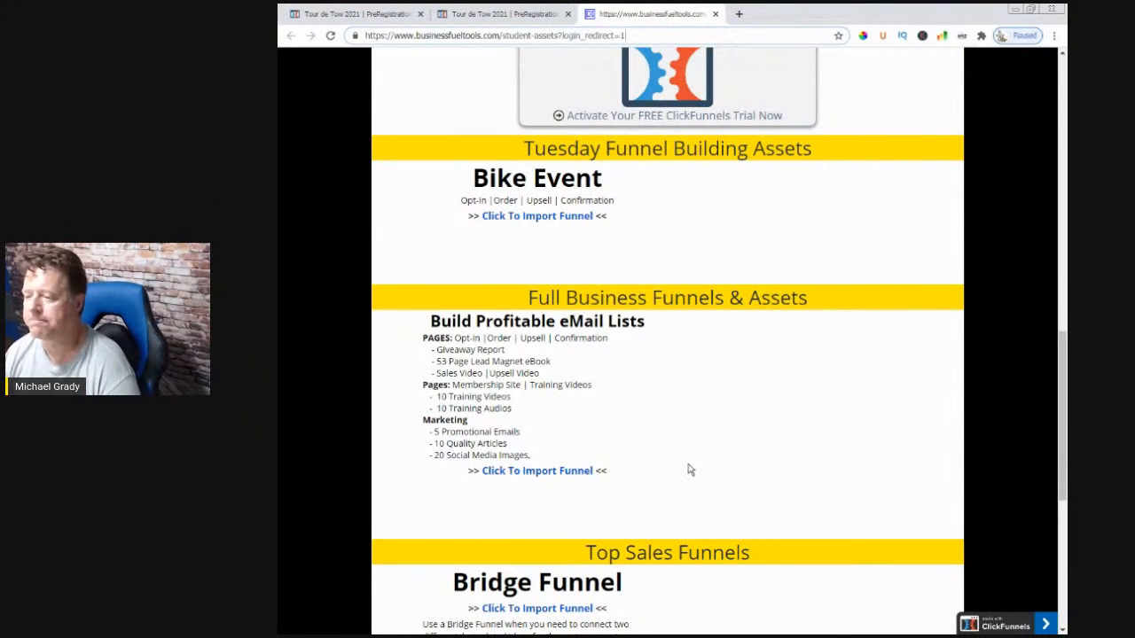
pyautogui.scroll(-3, 690, 470)
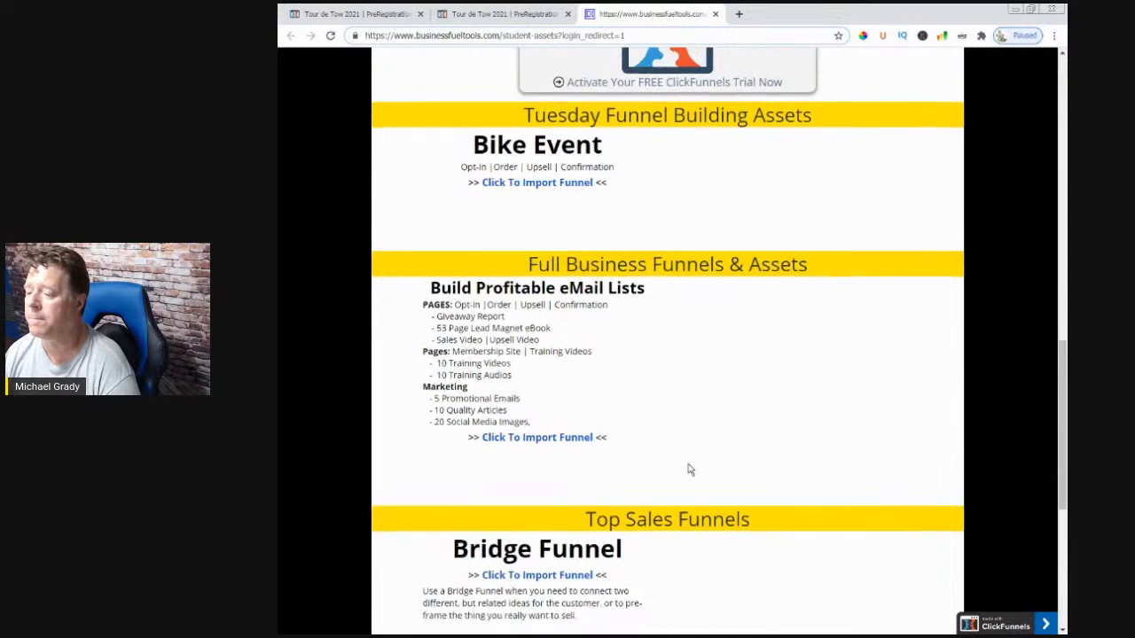
pyautogui.scroll(-2, 689, 470)
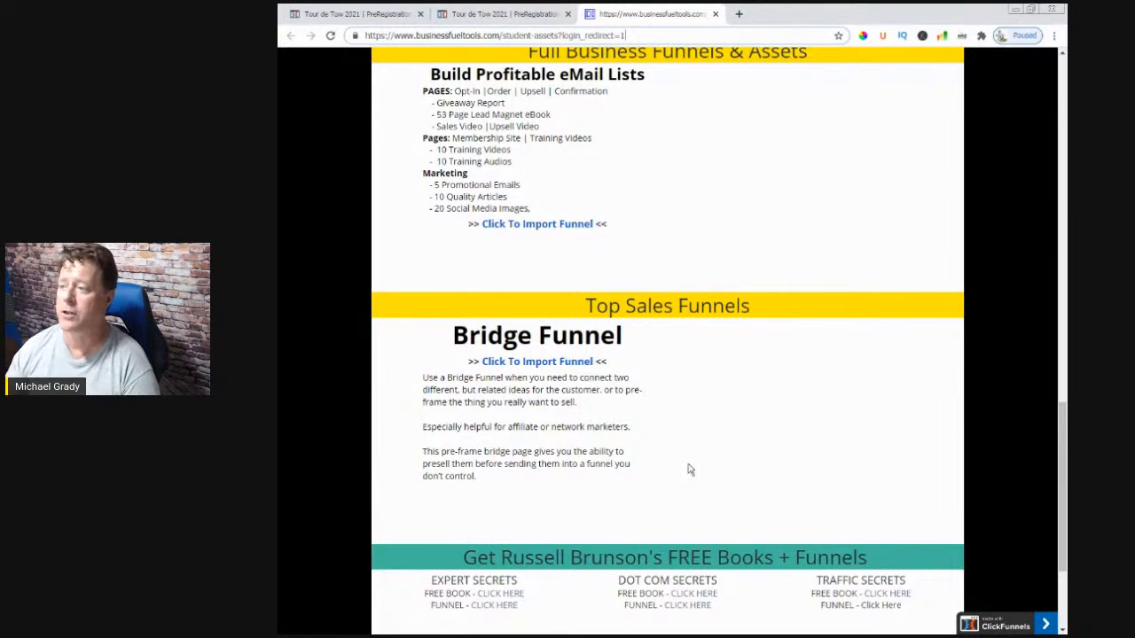
pyautogui.scroll(2, 690, 469)
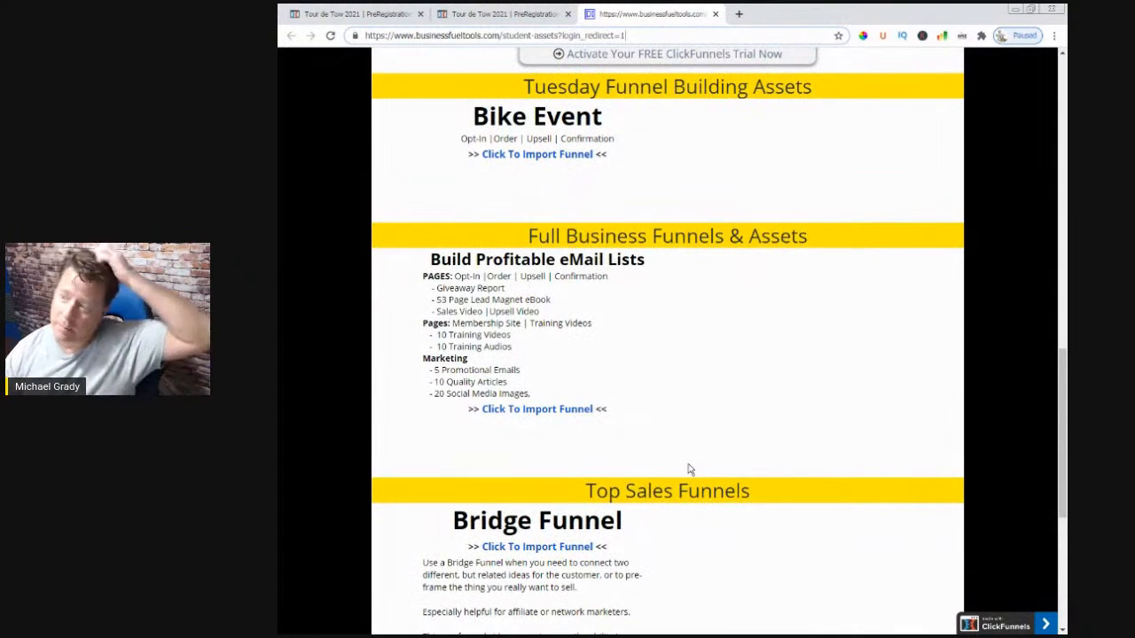
pyautogui.scroll(2, 690, 470)
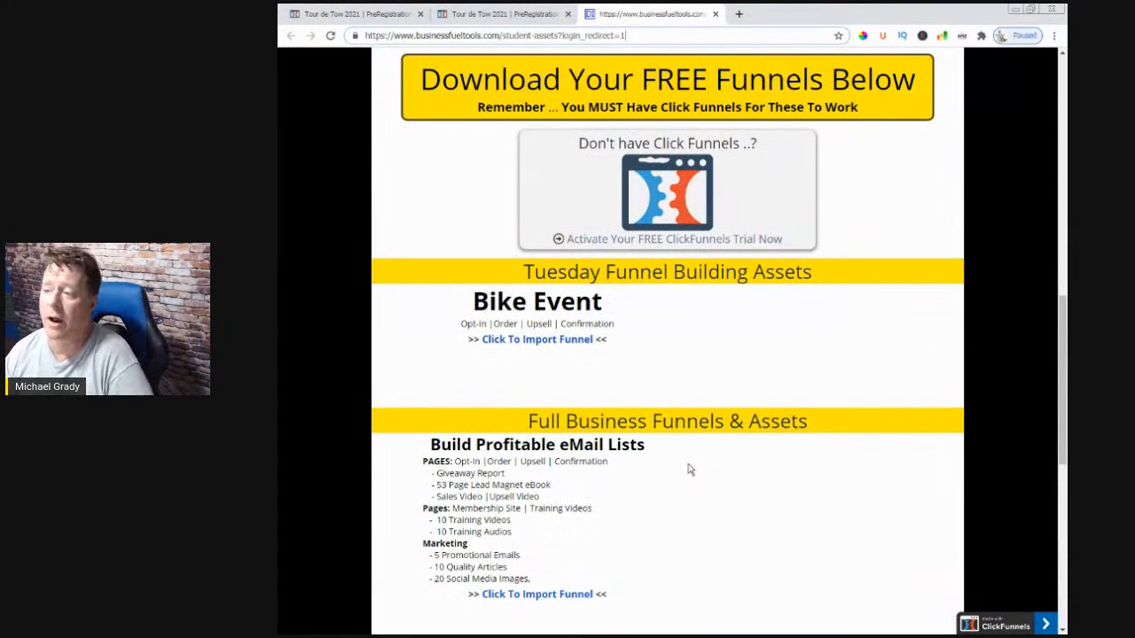